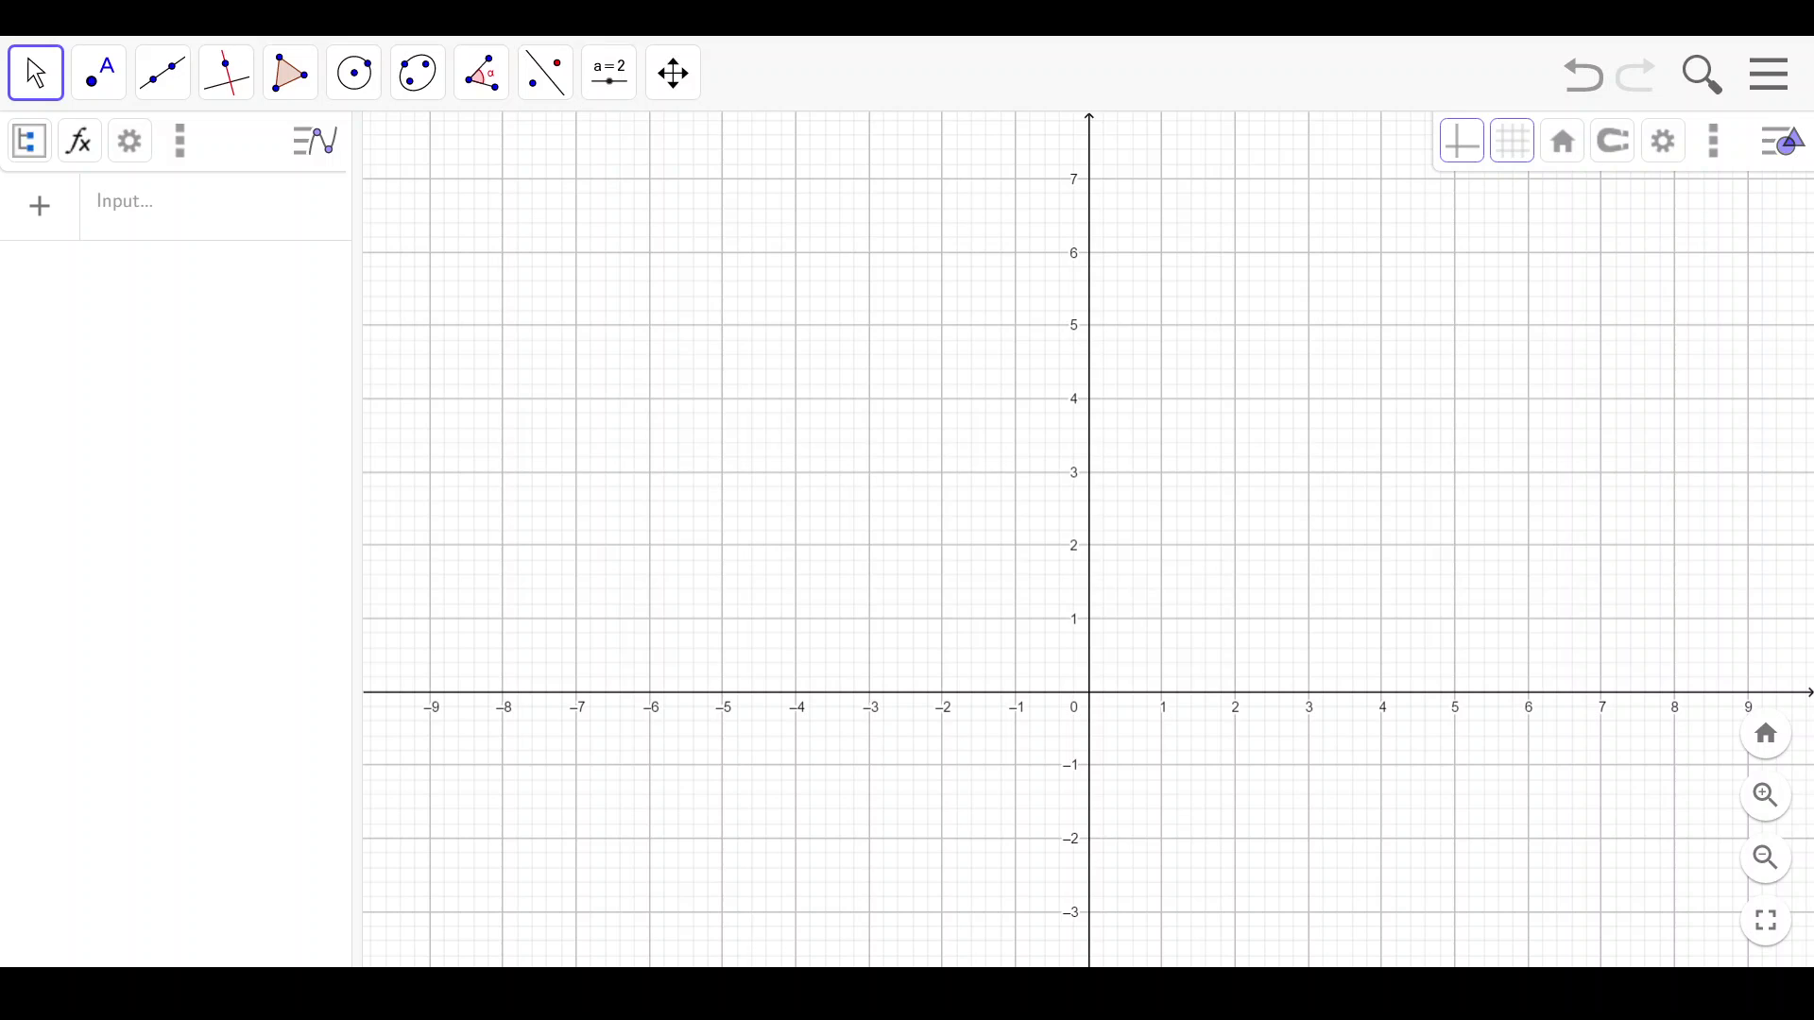
Draw a square as a Rigid Polygon with vertices (-4, 4), (0, 4), (0, 0) and (-4, 0).
{"action": "left_click_drag", "start_coordinate": [1243, 292], "coordinate": [1192, 293]}
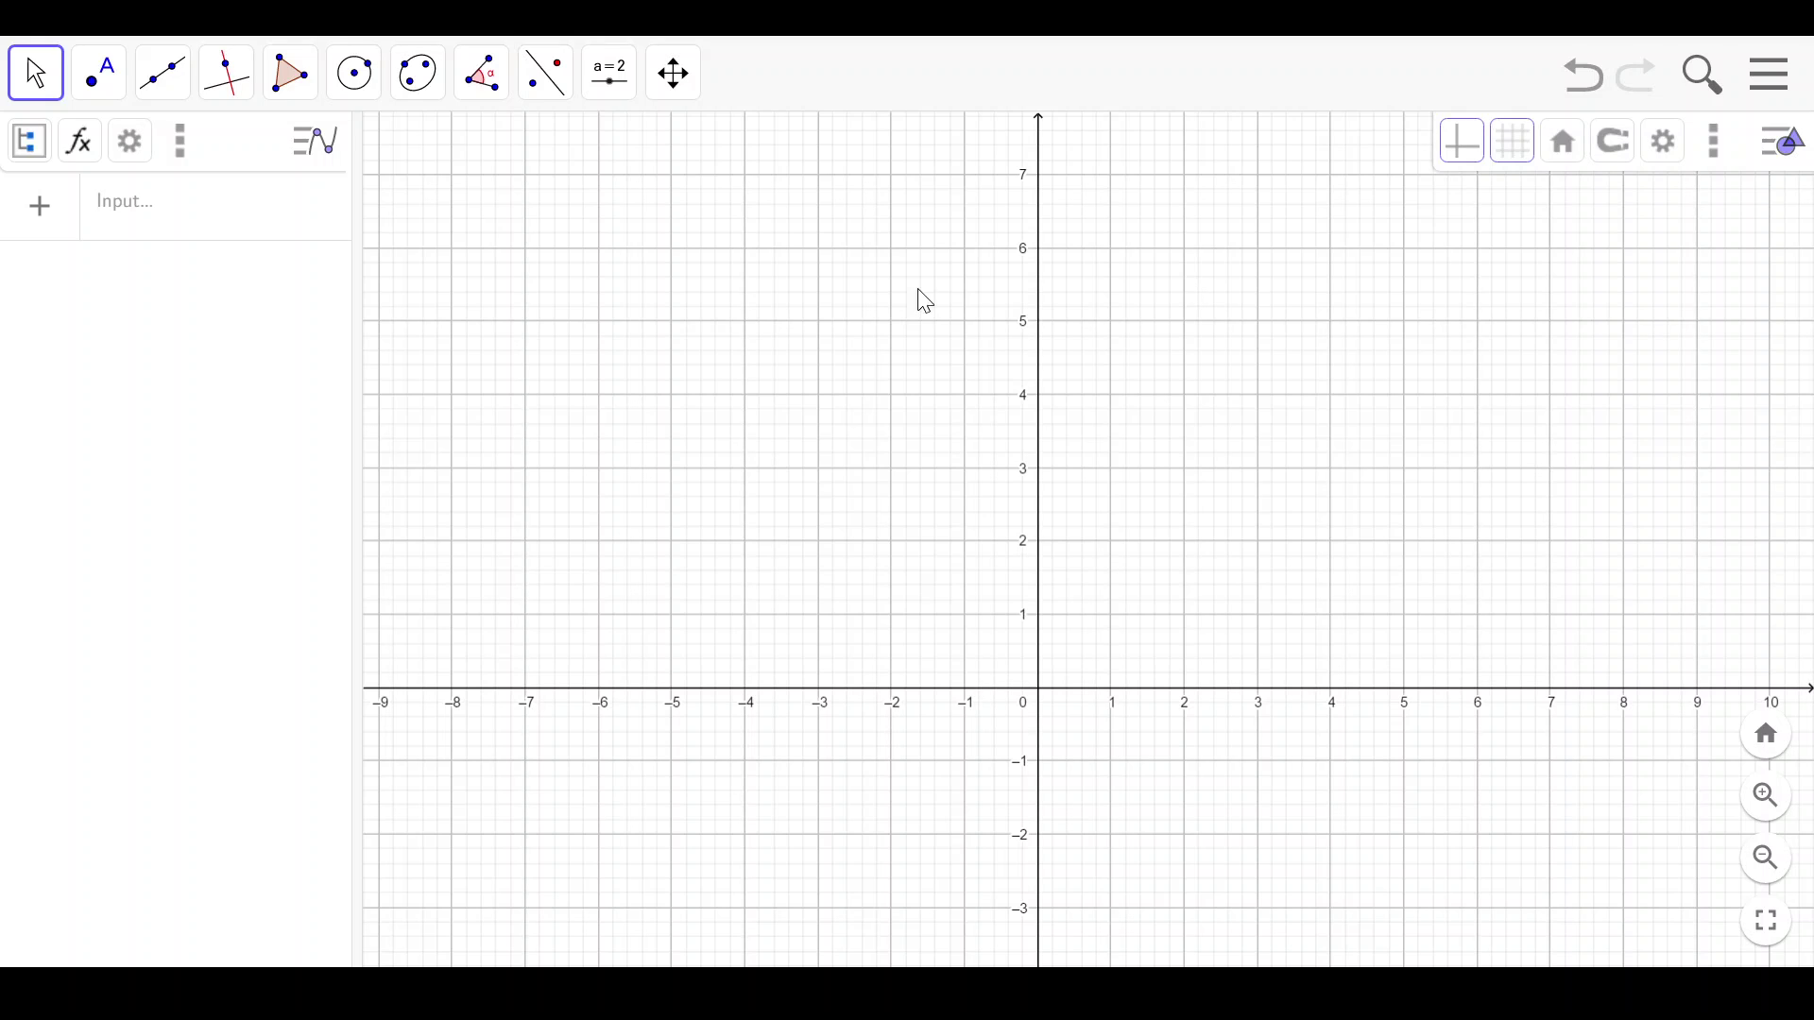
{"action": "left_click", "coordinate": [290, 91]}
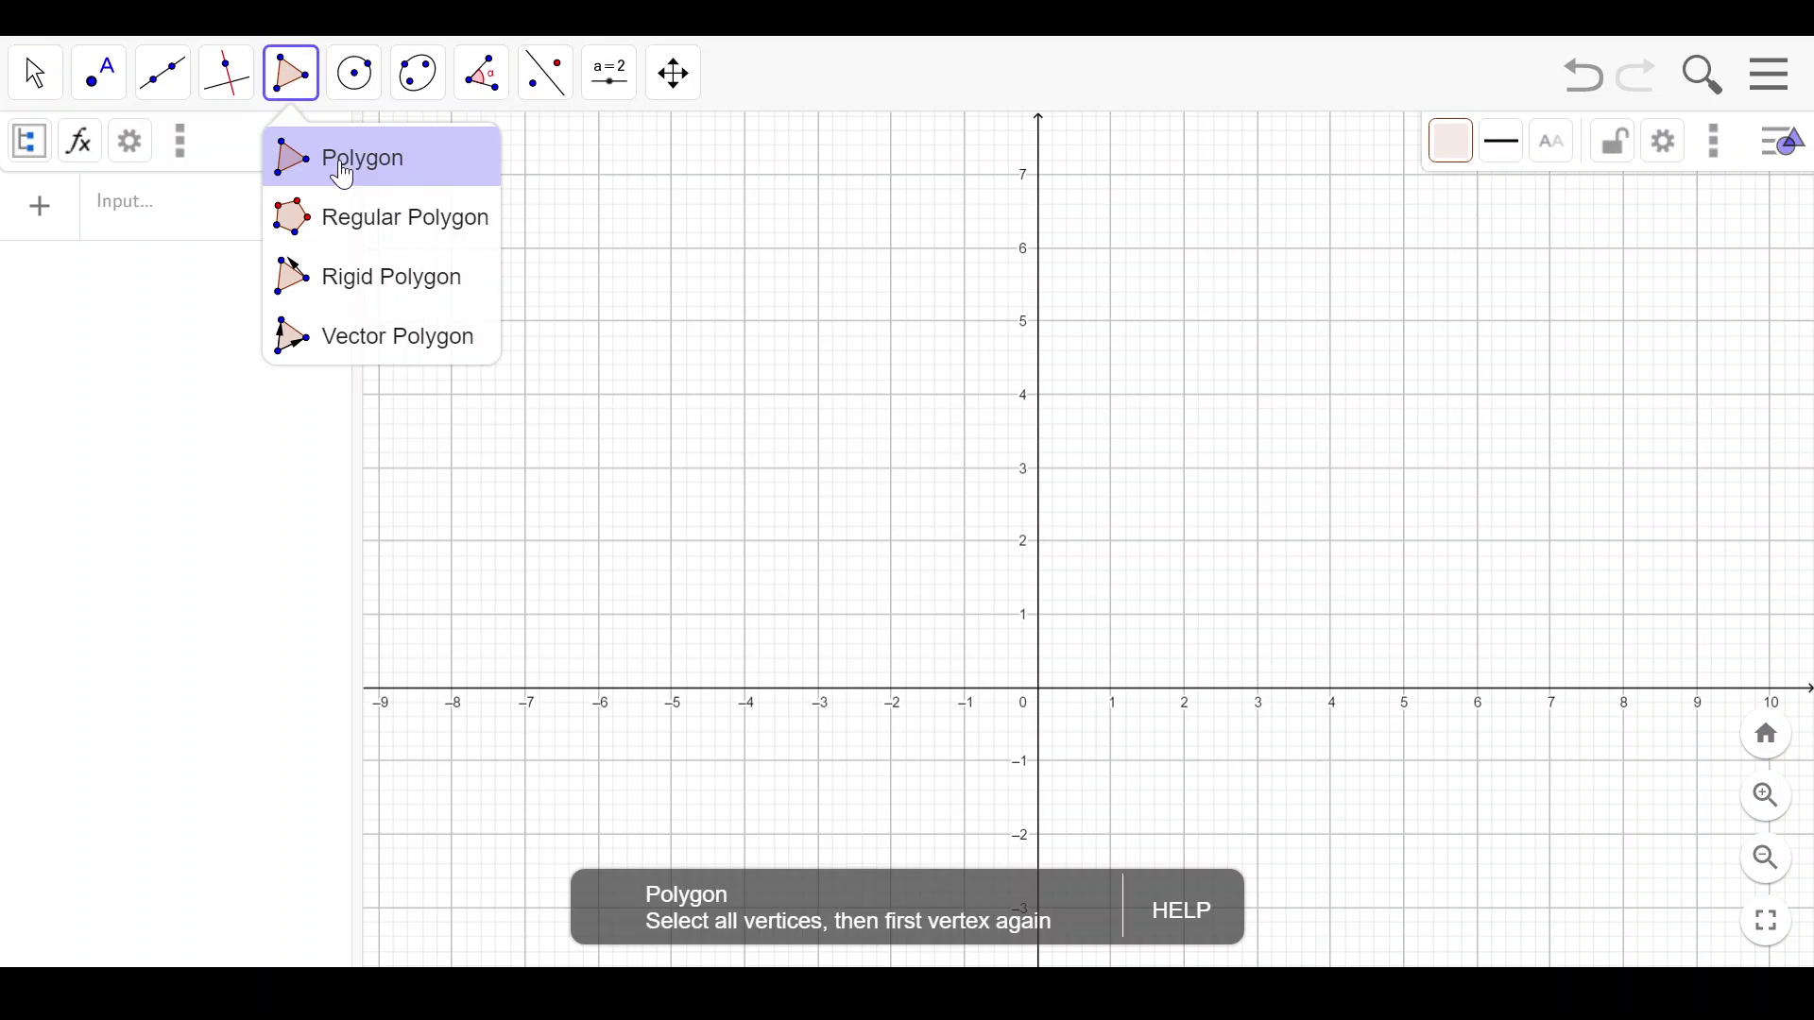
{"action": "left_click", "coordinate": [415, 308]}
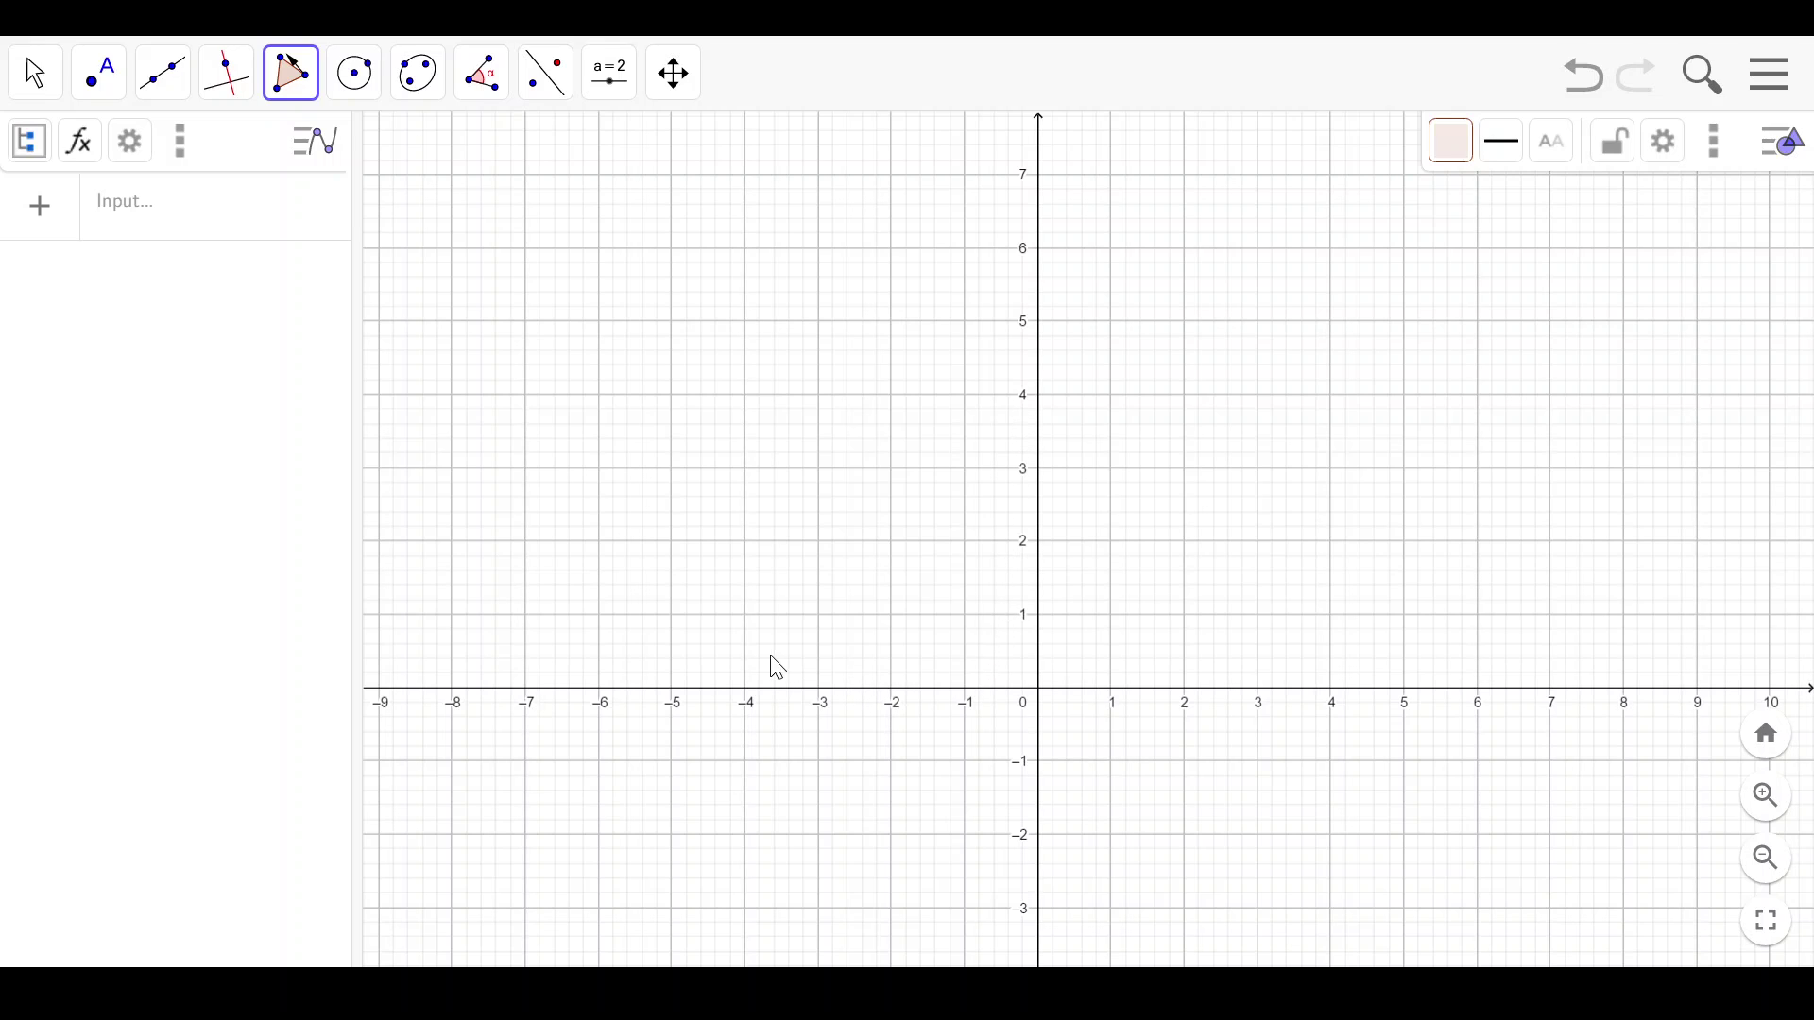
{"action": "left_click", "coordinate": [745, 396]}
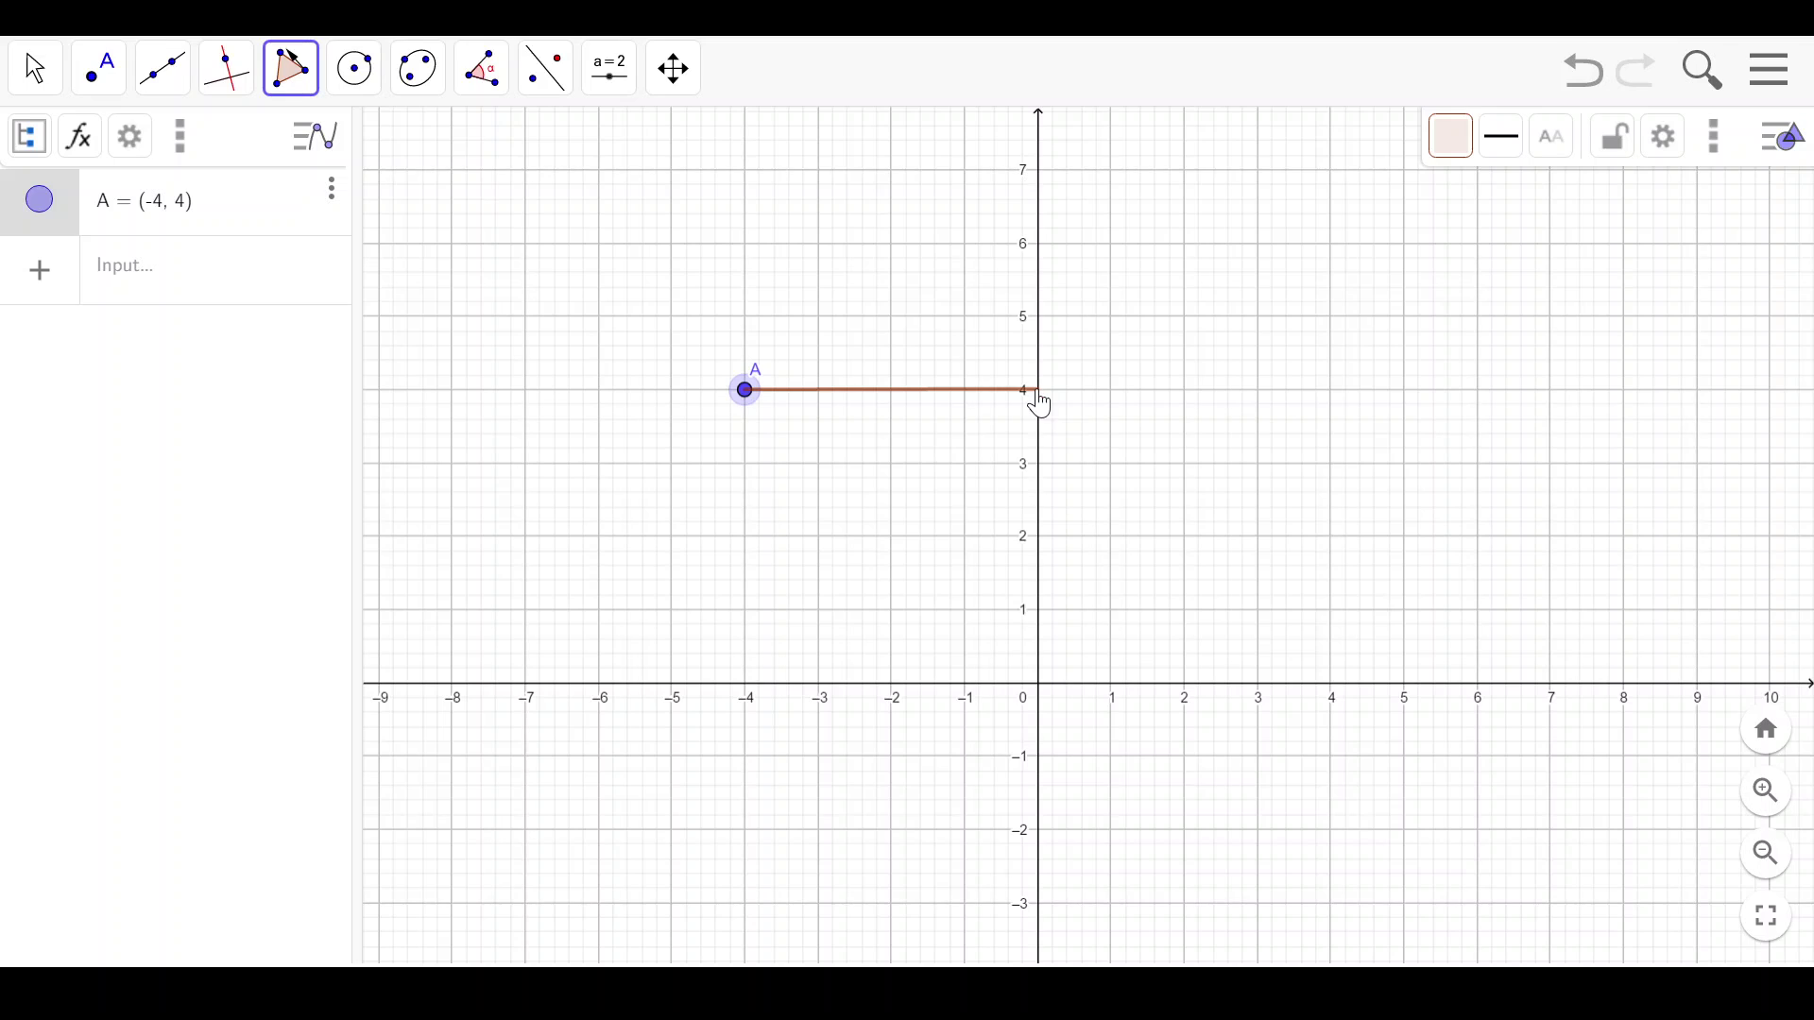
{"action": "left_click", "coordinate": [1039, 393]}
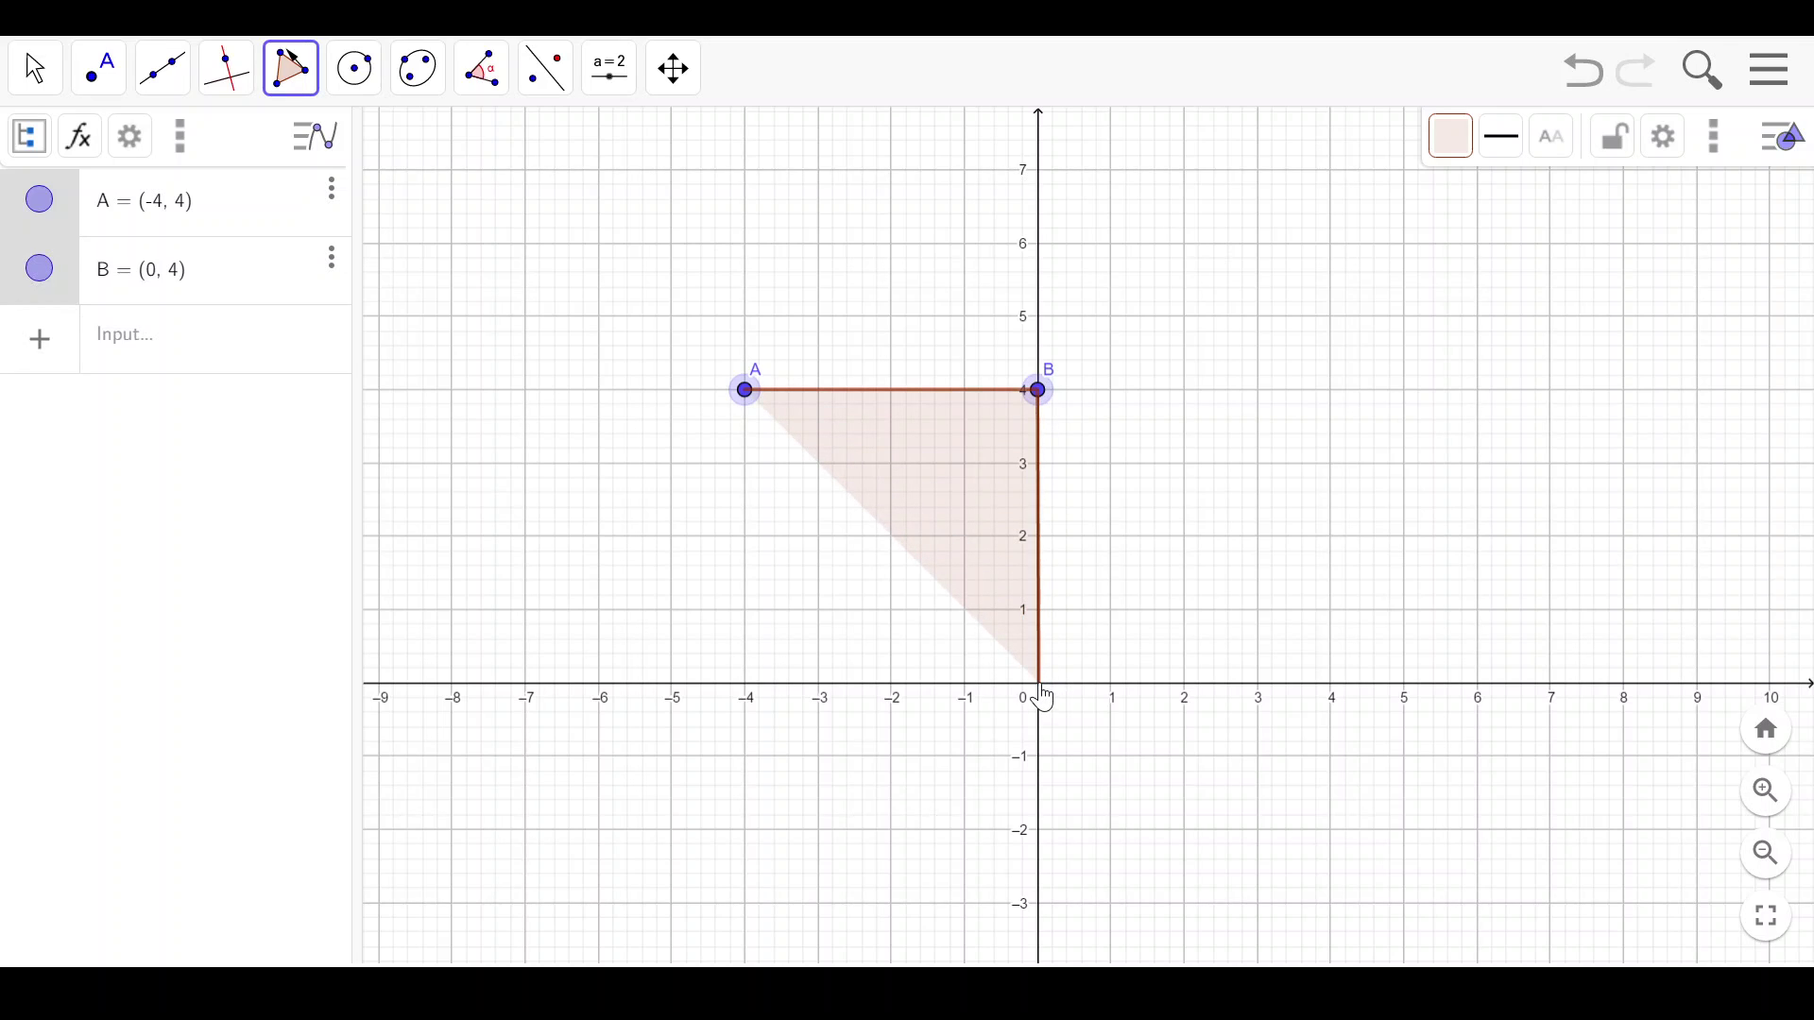
{"action": "left_click", "coordinate": [1042, 694]}
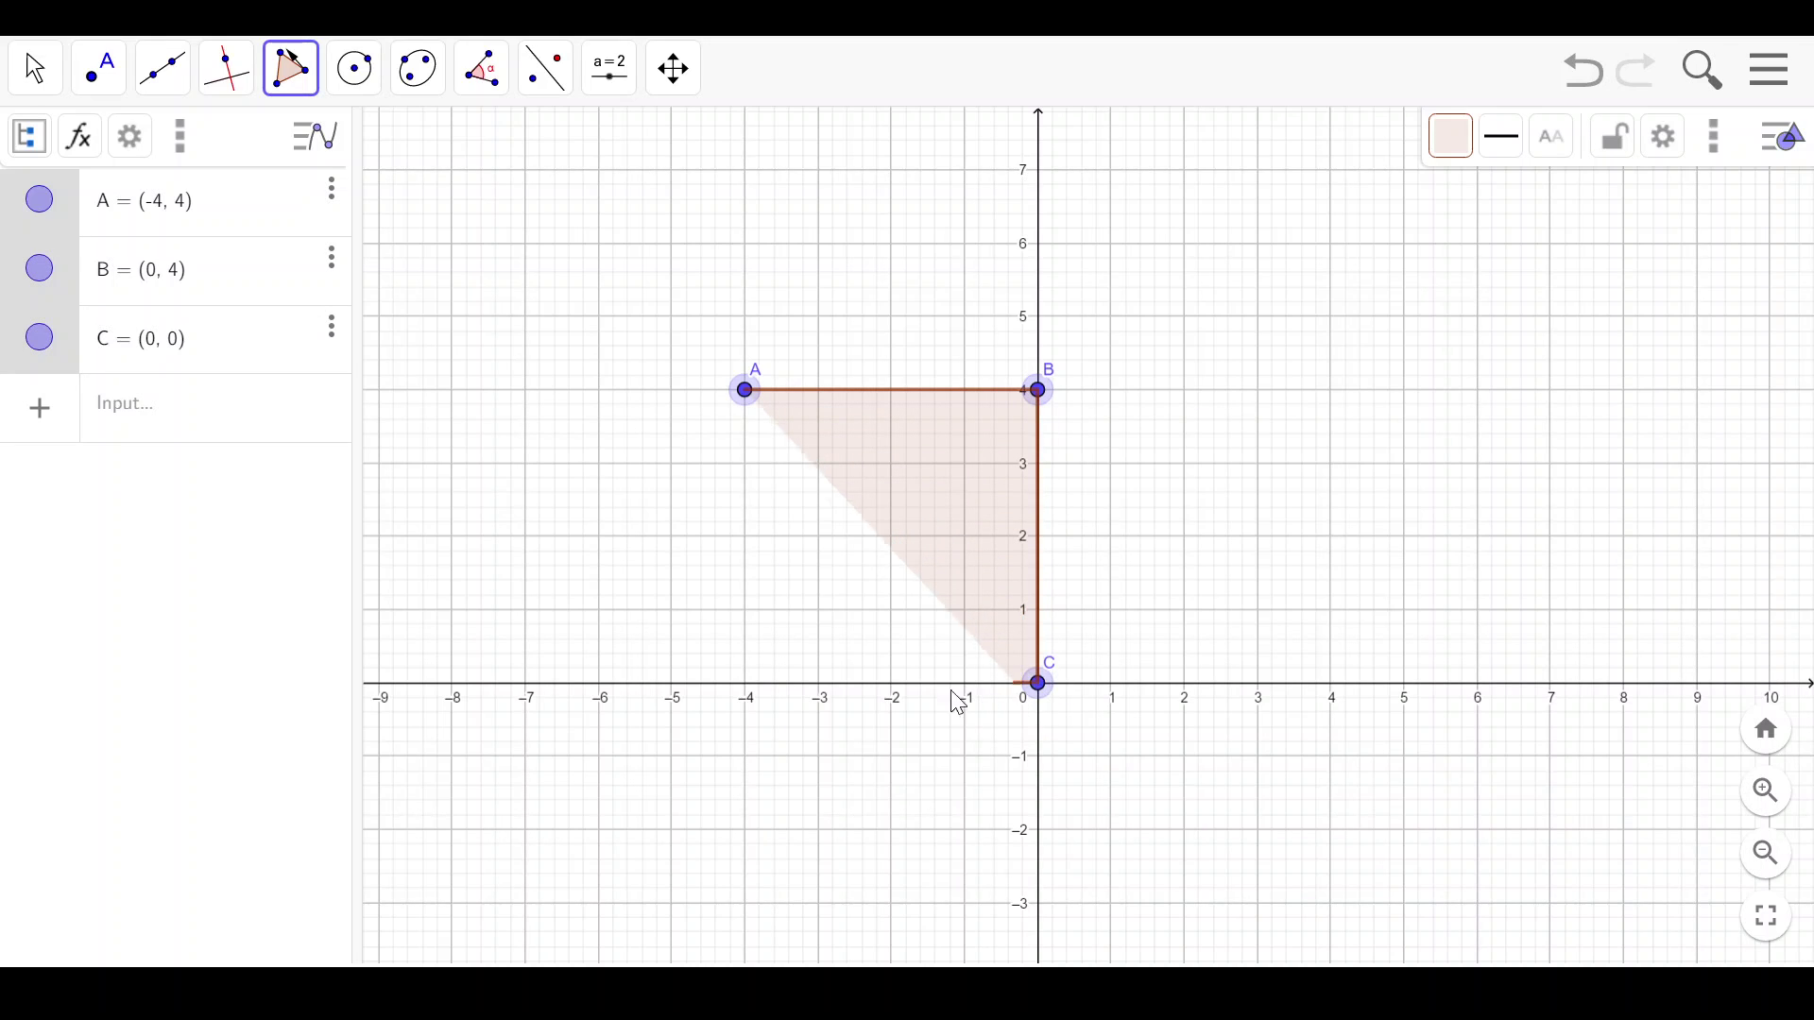
{"action": "left_click", "coordinate": [747, 696]}
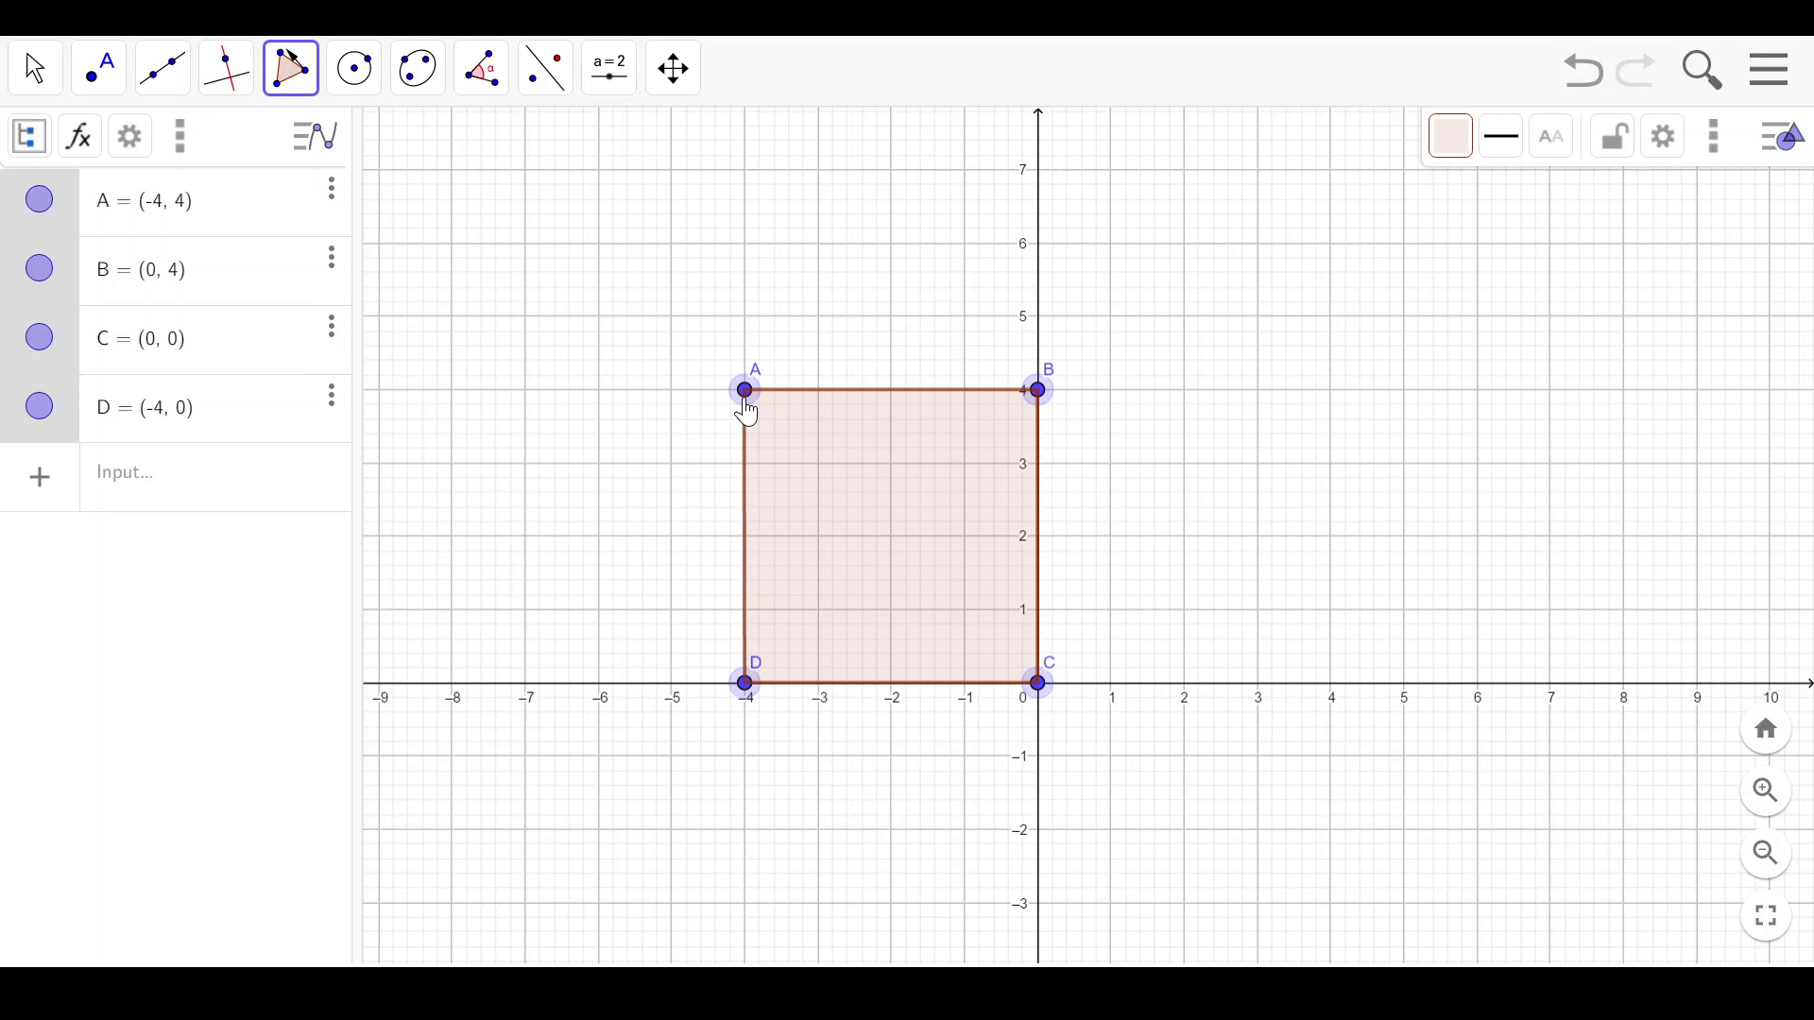
{"action": "left_click", "coordinate": [746, 395]}
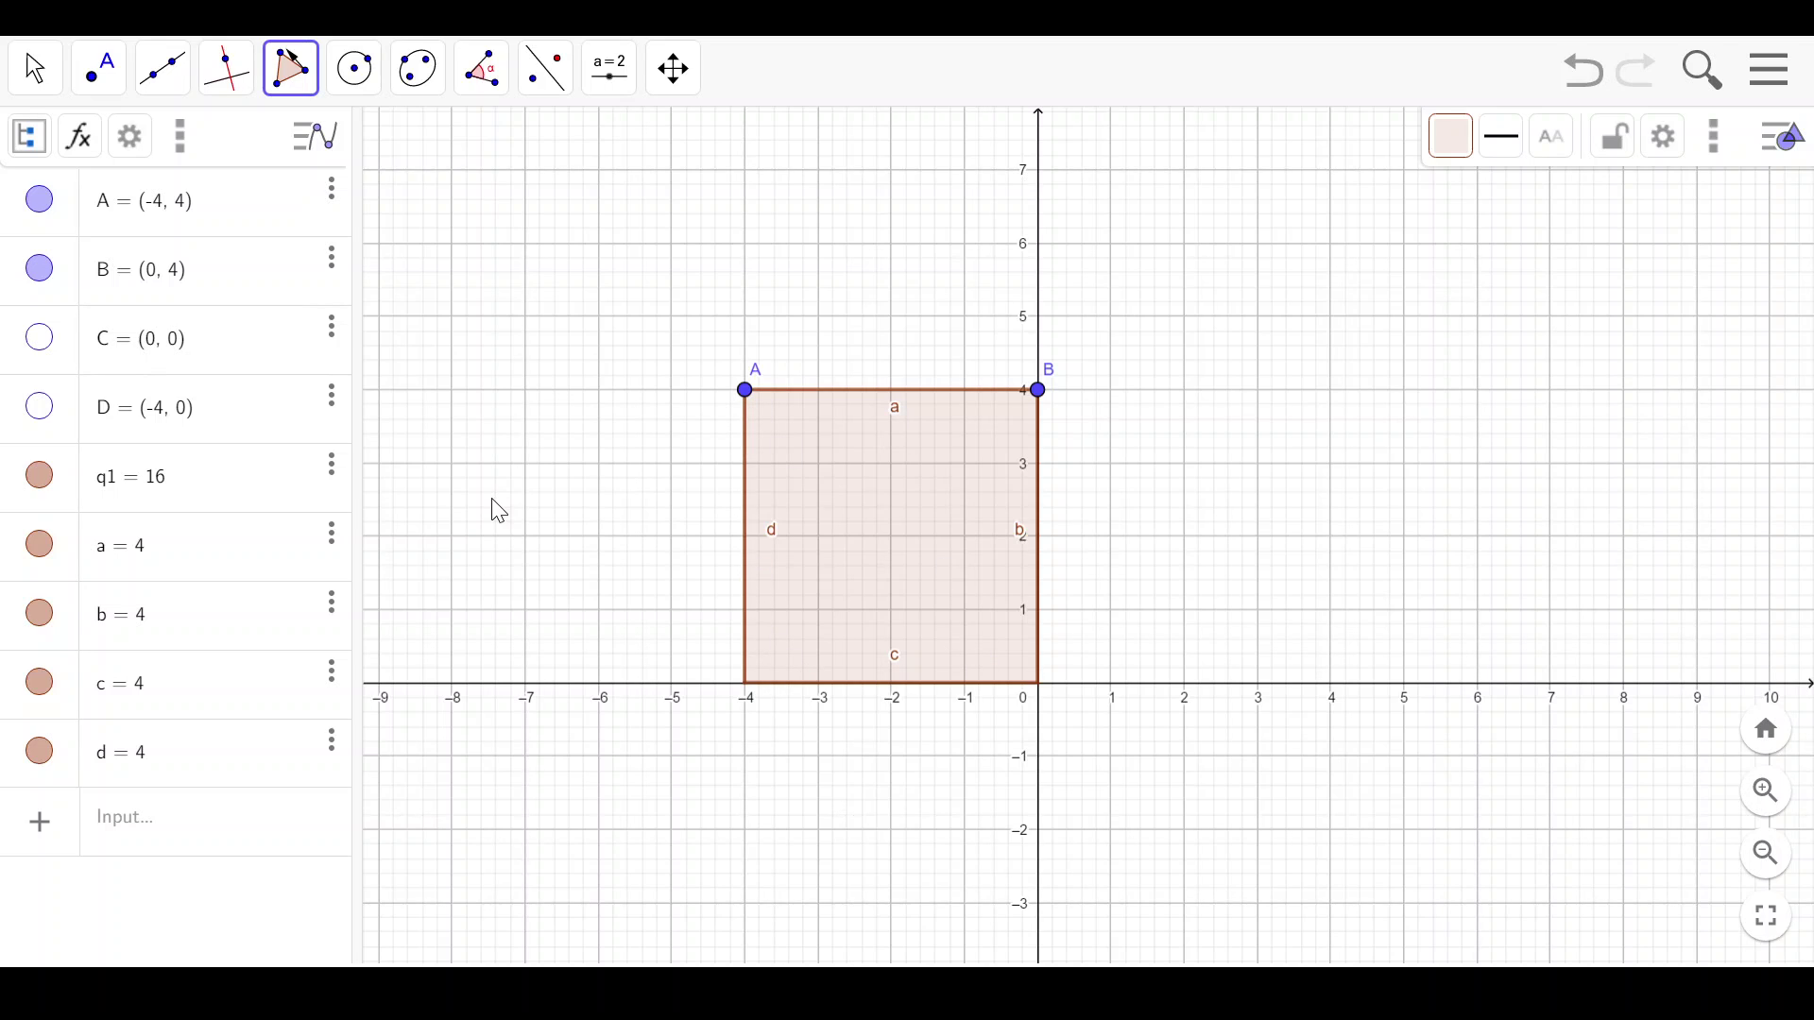
Switch the label of side b, from B to C, to Caption and set its caption to "a".
{"action": "left_click", "coordinate": [207, 570]}
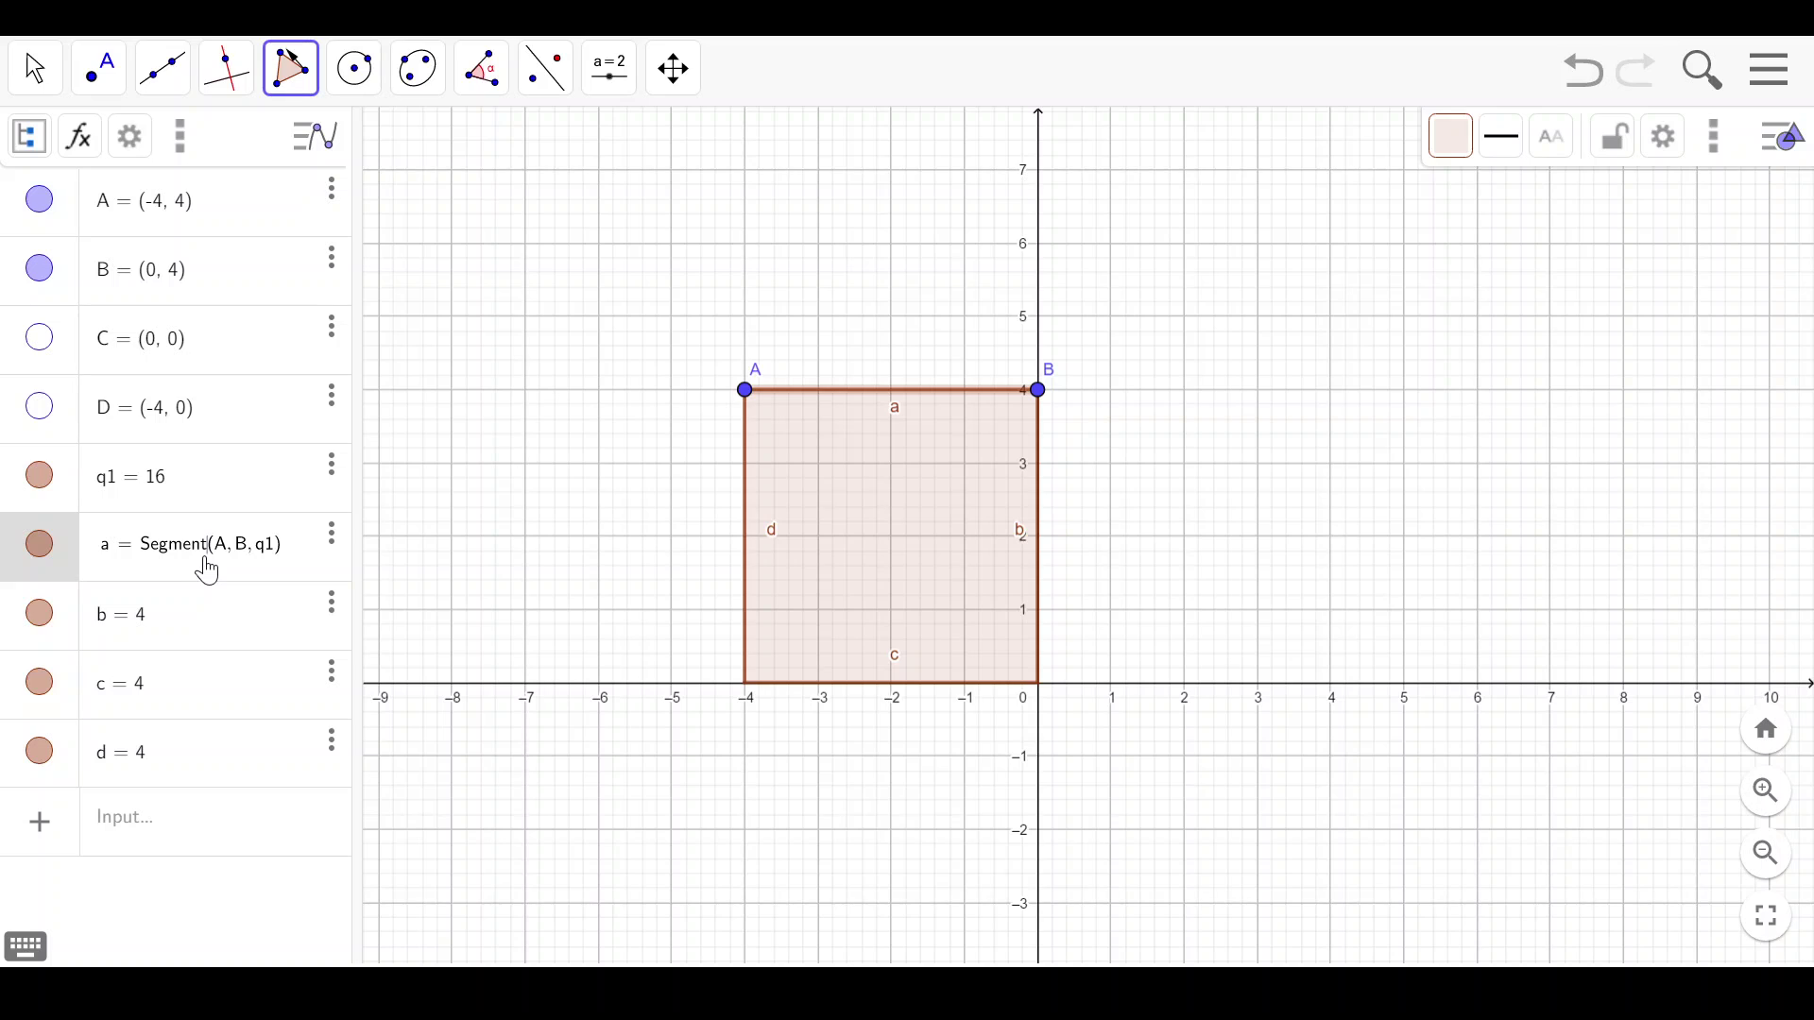
{"action": "left_click", "coordinate": [193, 633]}
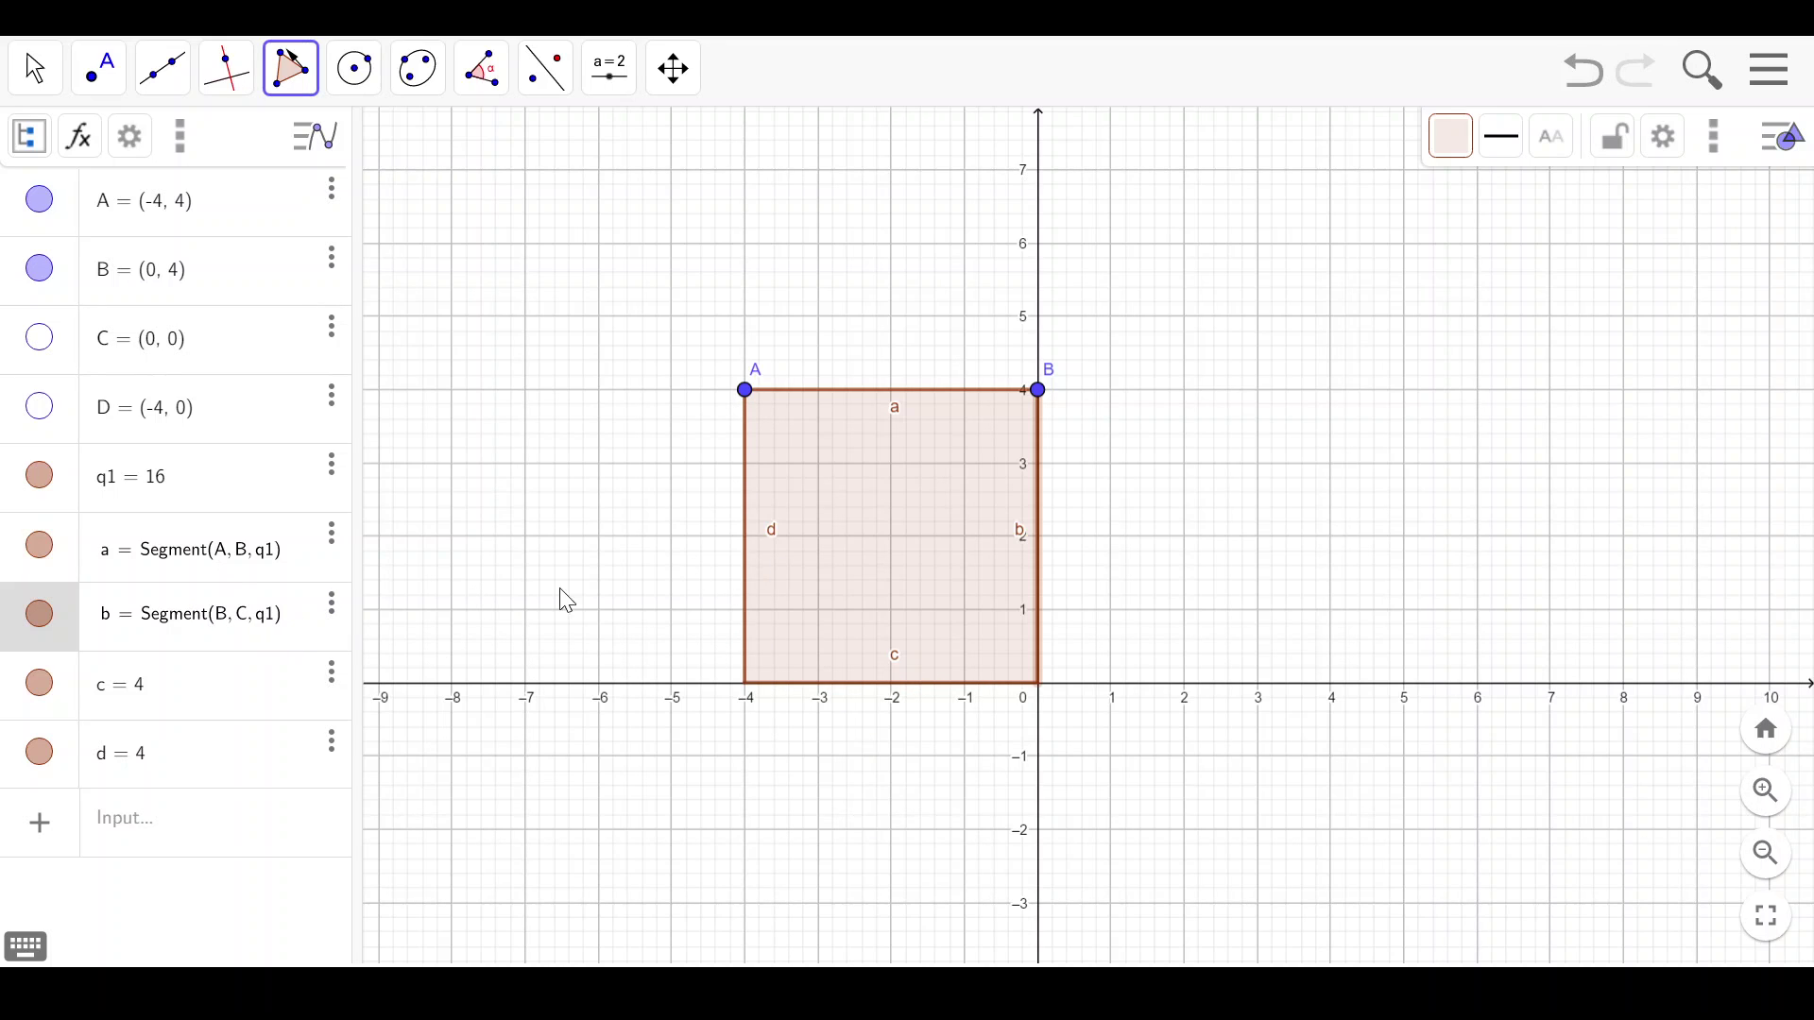
{"action": "left_click", "coordinate": [333, 618]}
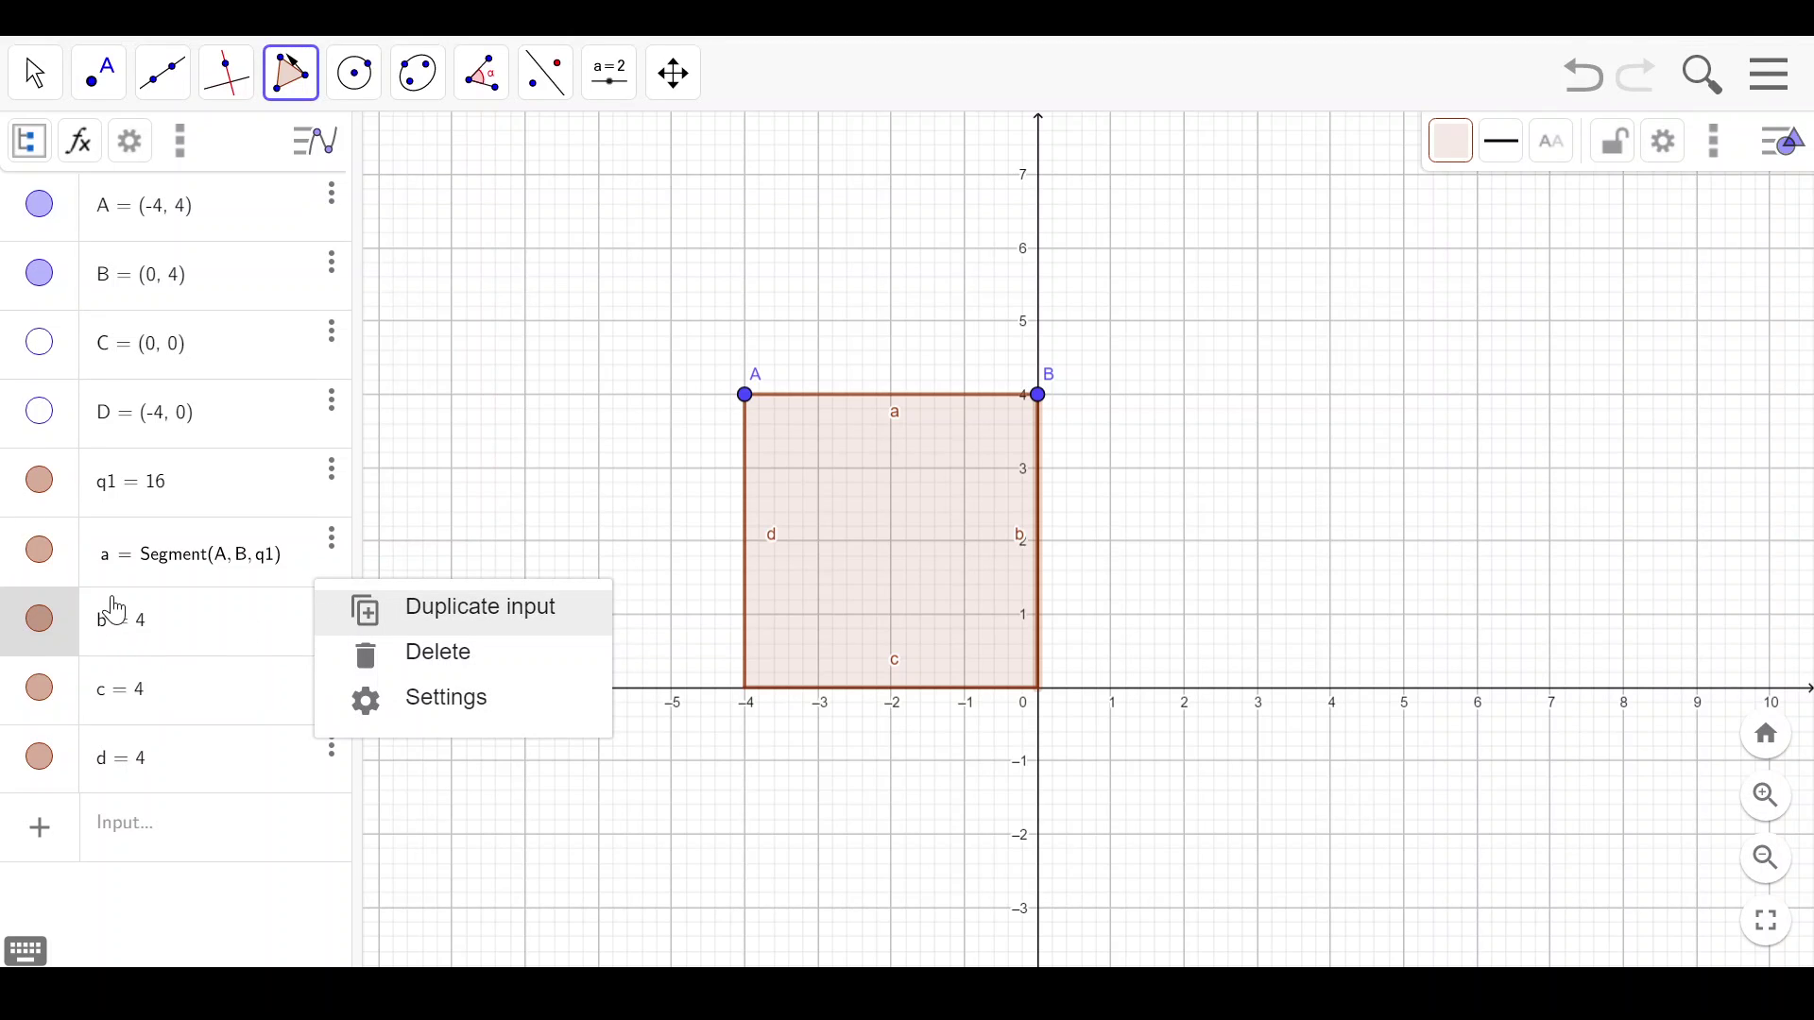
{"action": "left_click", "coordinate": [412, 698]}
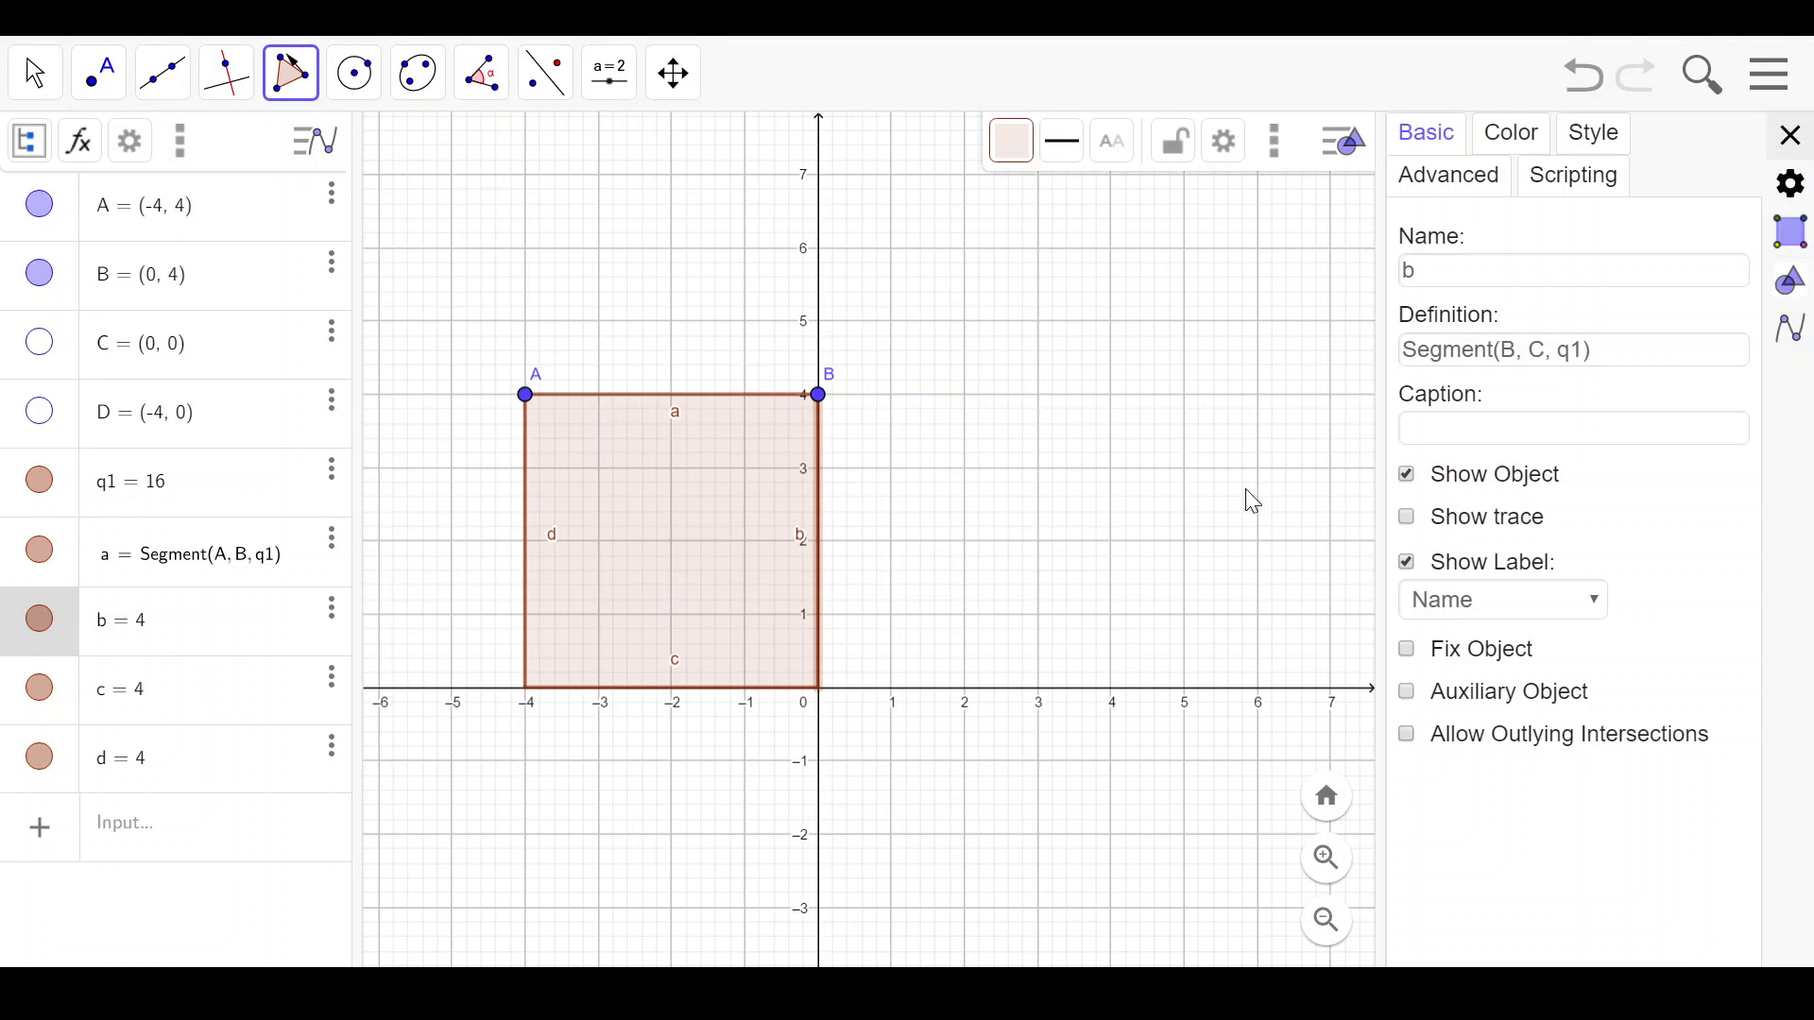
{"action": "left_click", "coordinate": [1515, 619]}
{"action": "left_click", "coordinate": [1513, 731]}
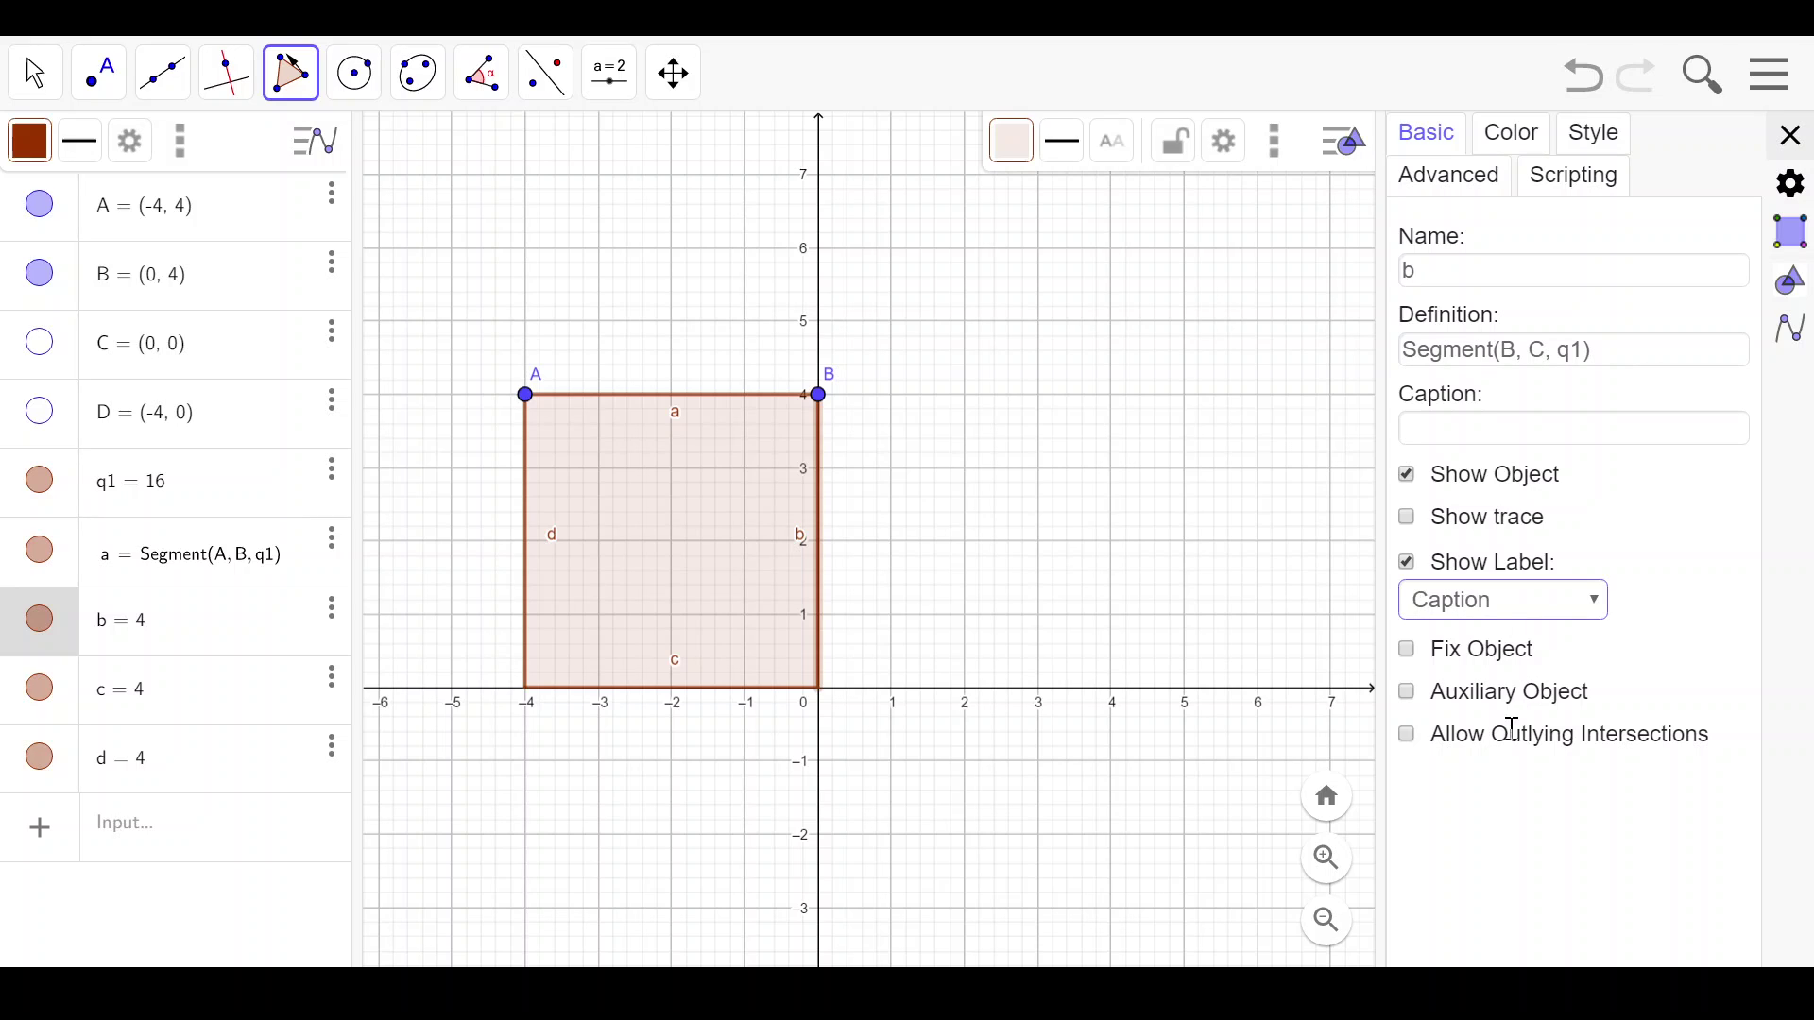
{"action": "left_click", "coordinate": [1554, 417]}
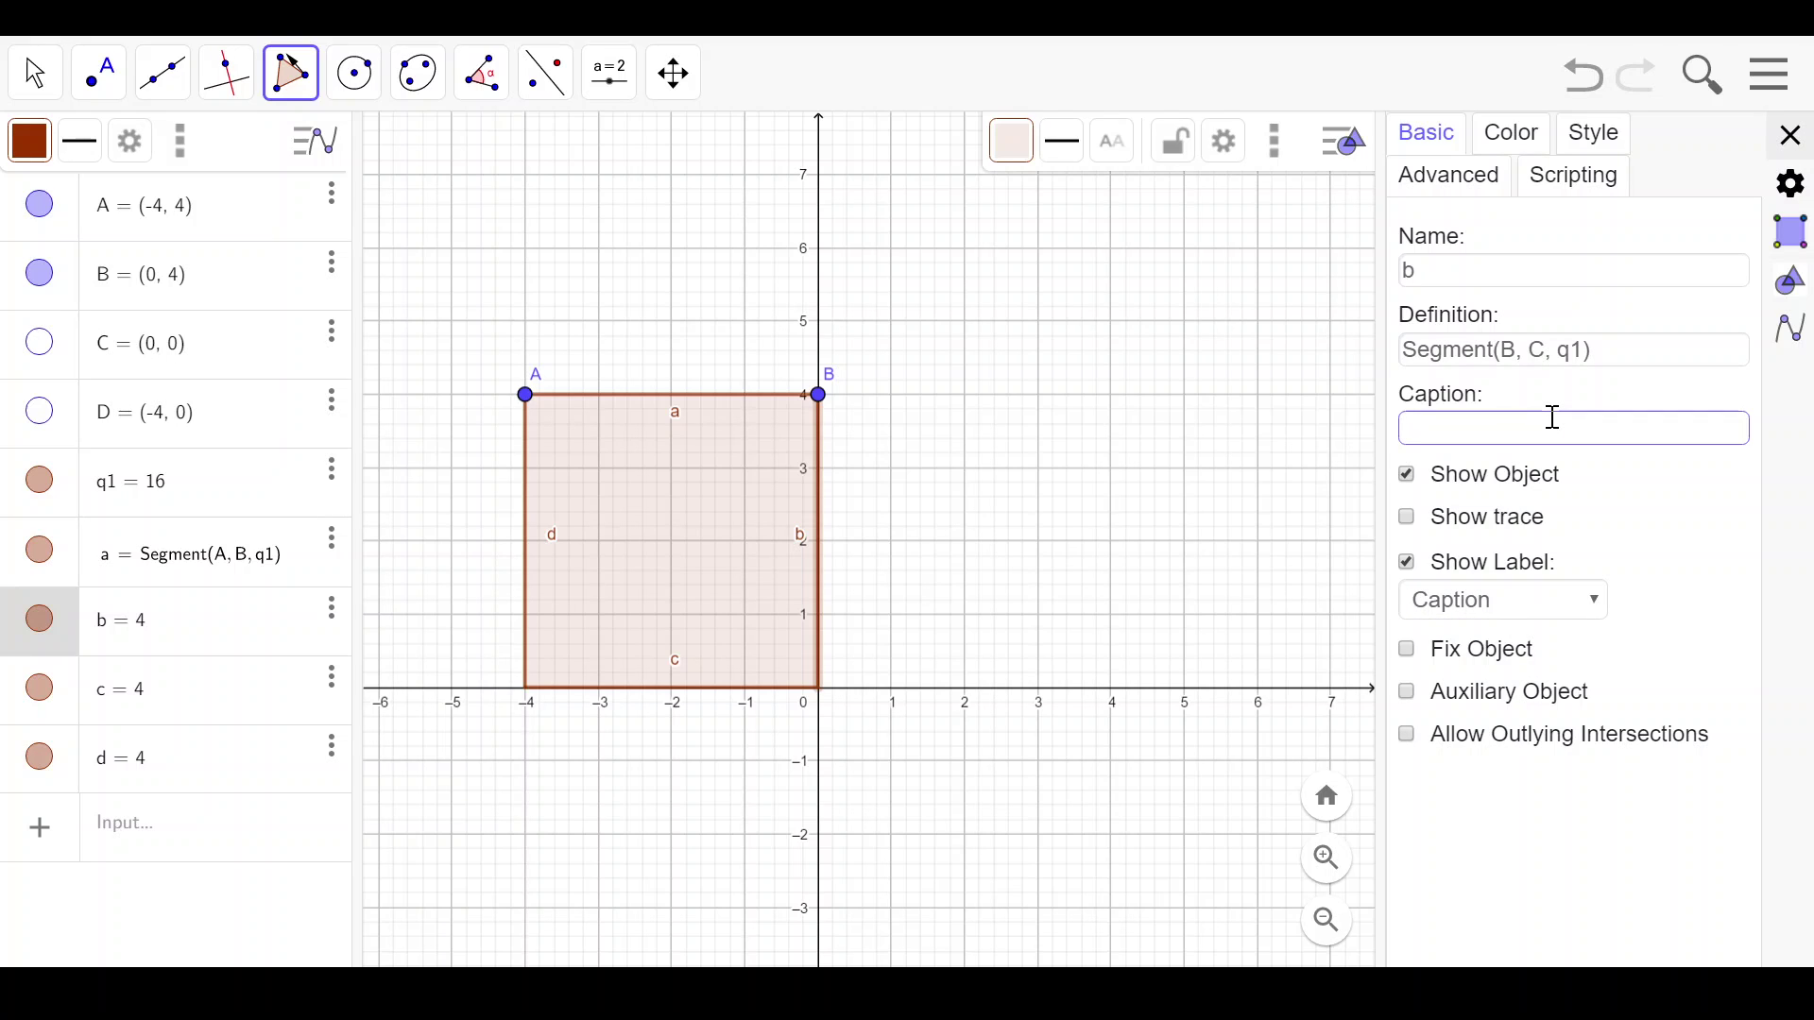
{"action": "type", "text": "a"}
{"action": "key", "text": "Return"}
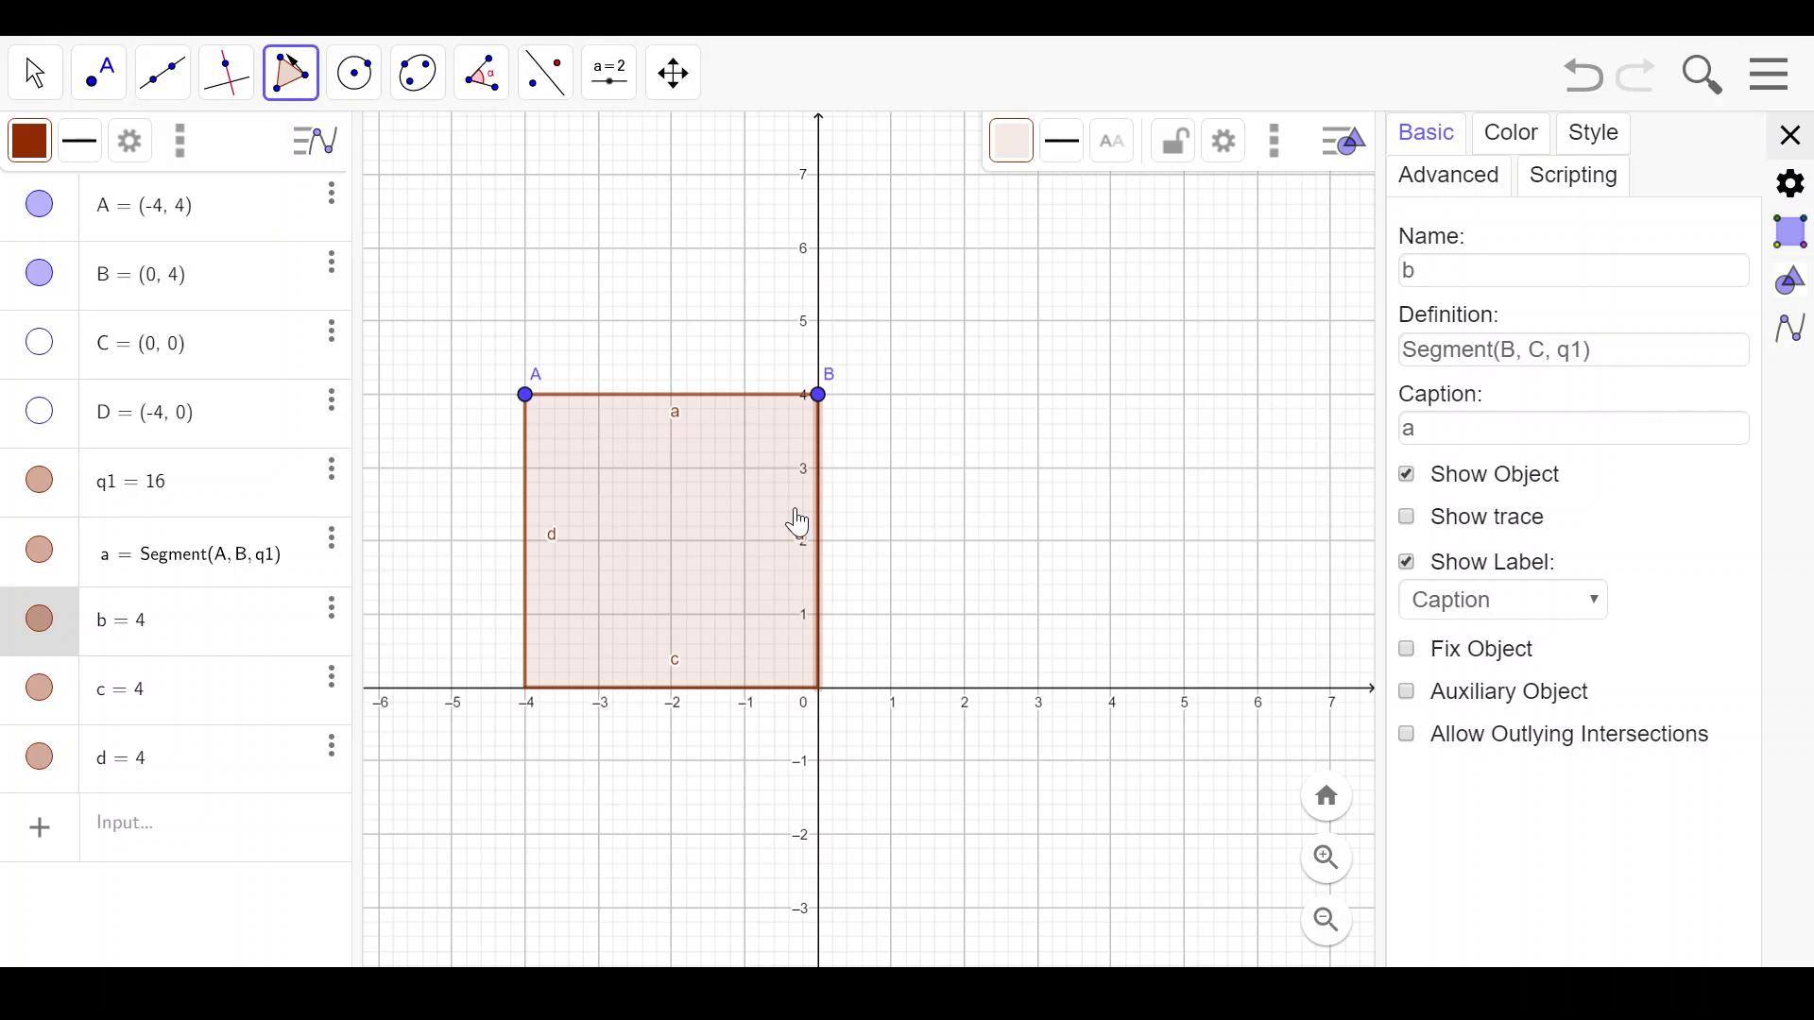
Show the caption as the label of side c, from C to D, with the caption text "a".
{"action": "left_click", "coordinate": [291, 688]}
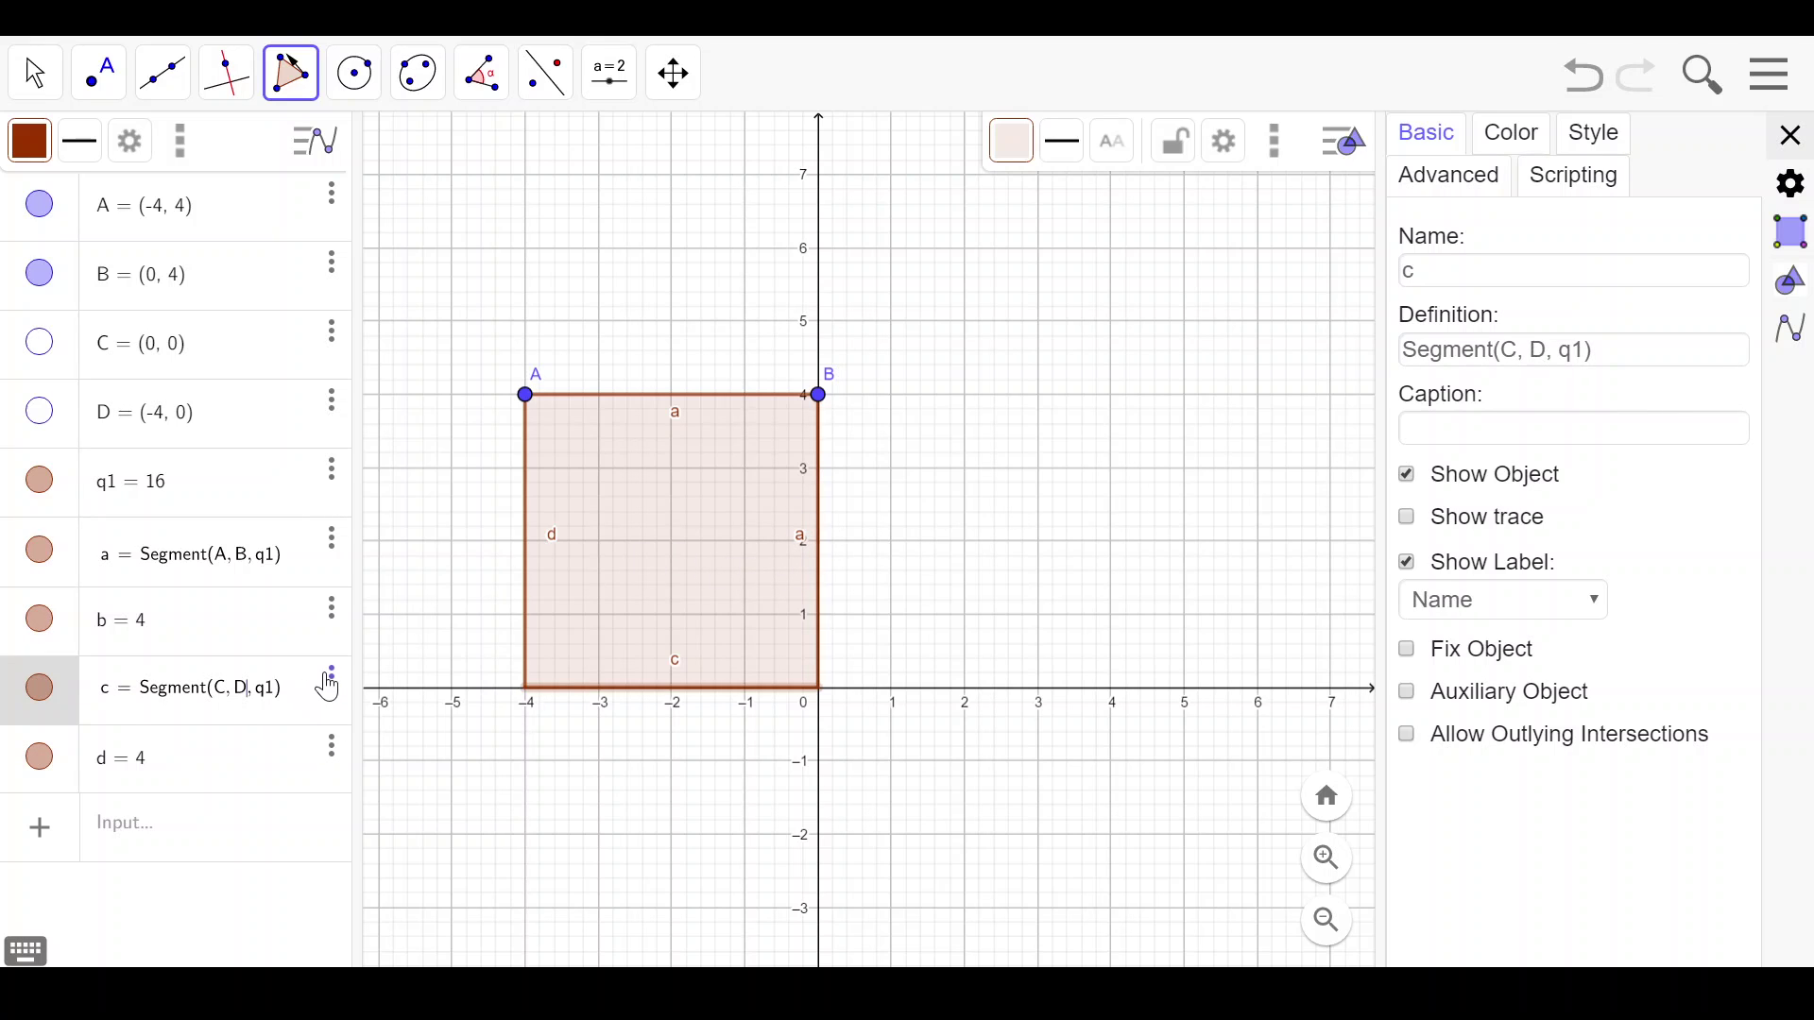
{"action": "left_click", "coordinate": [330, 677]}
{"action": "left_click", "coordinate": [385, 773]}
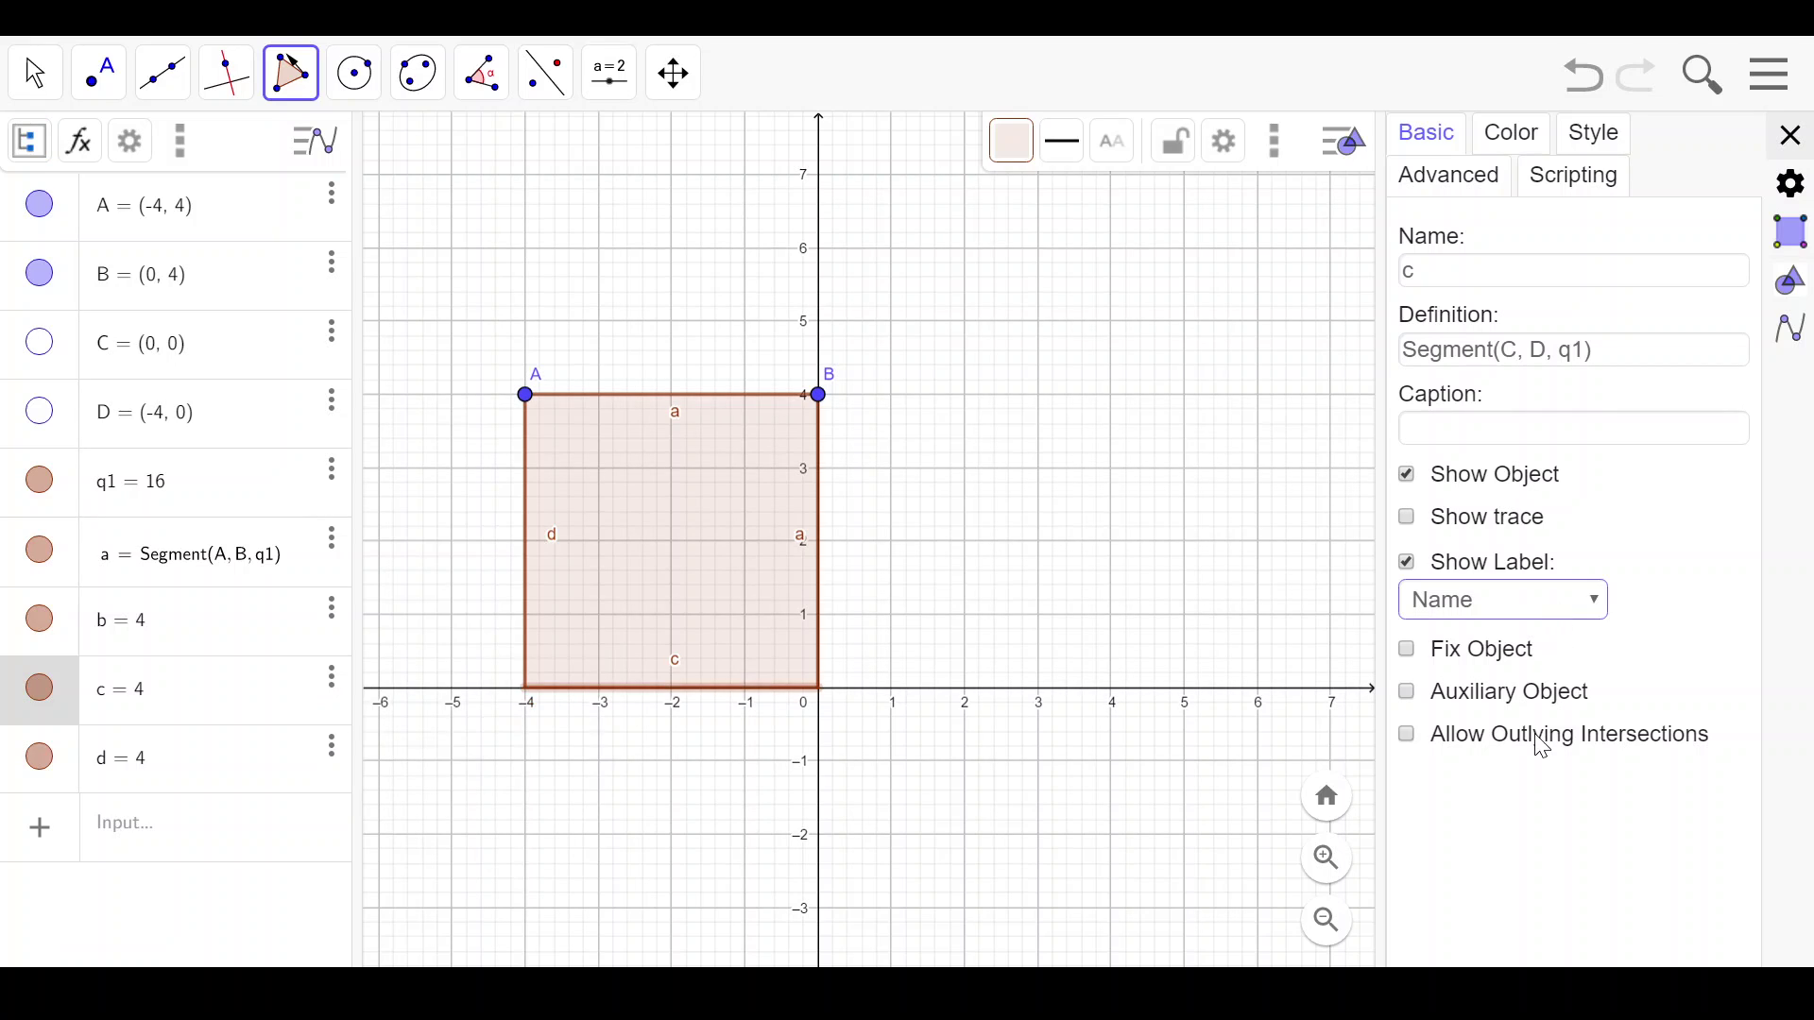
{"action": "left_click", "coordinate": [1539, 733]}
{"action": "left_click", "coordinate": [1594, 424]}
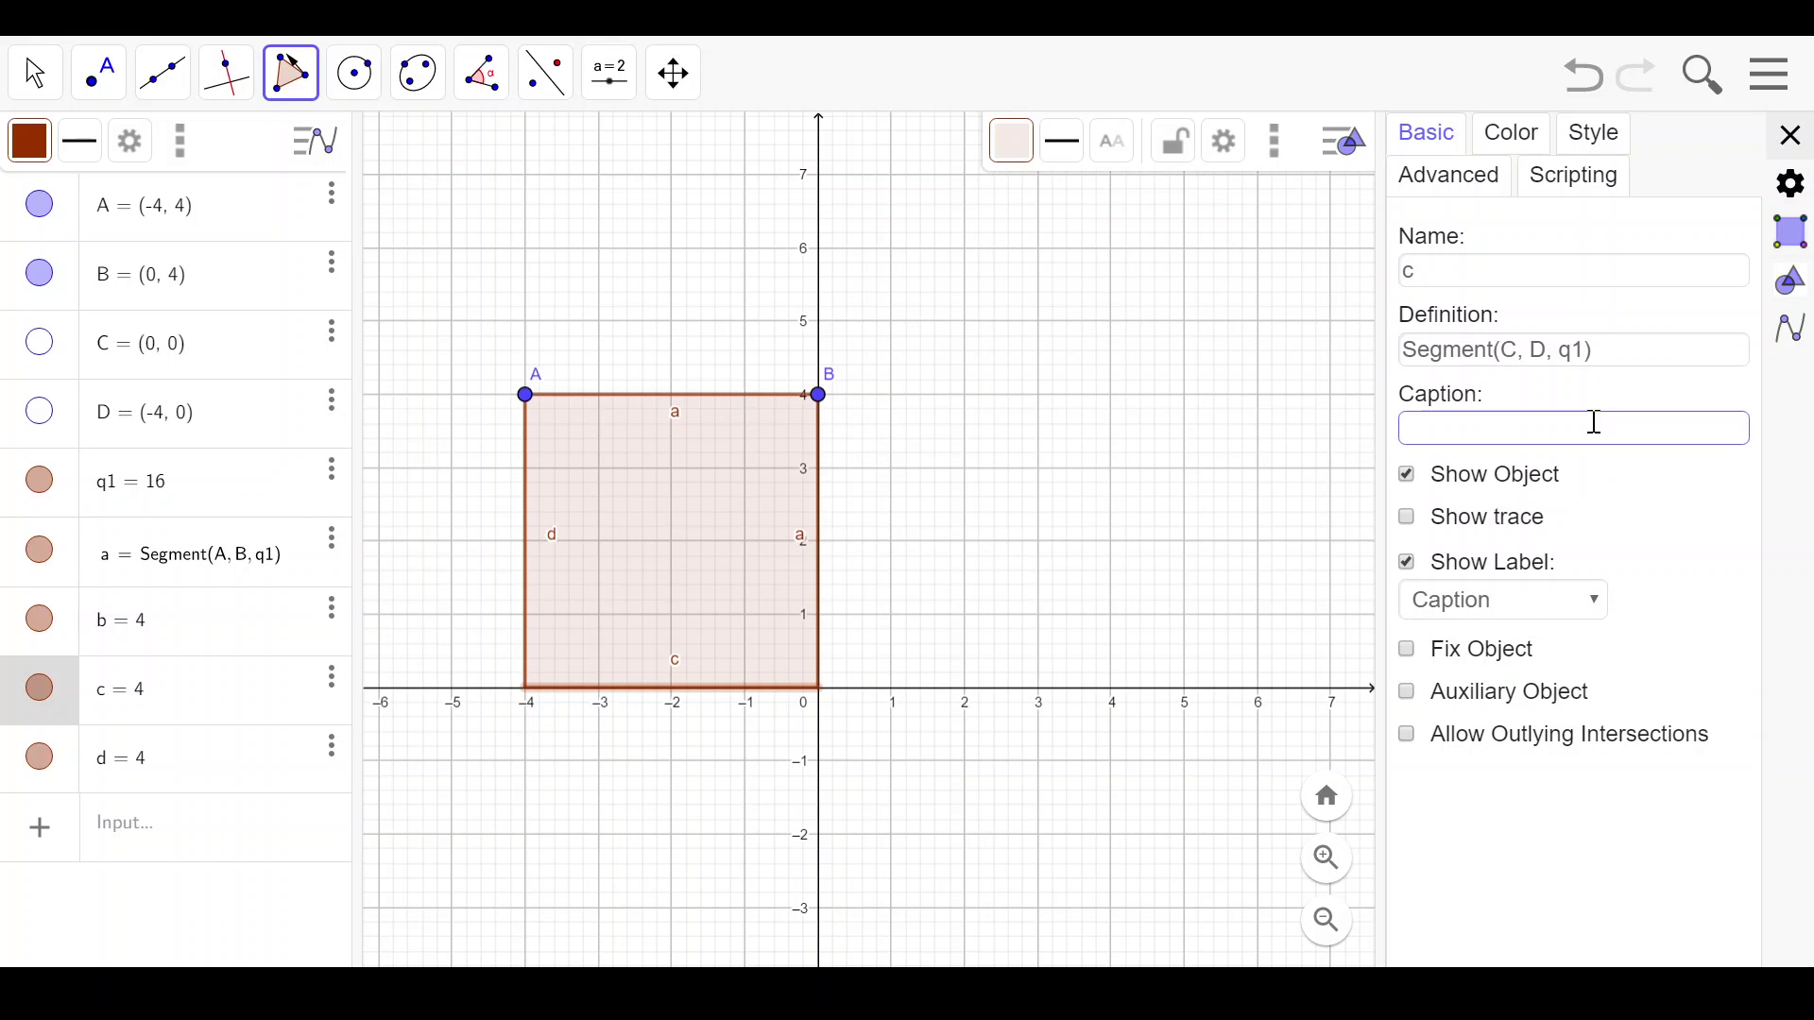
{"action": "key", "text": "Return"}
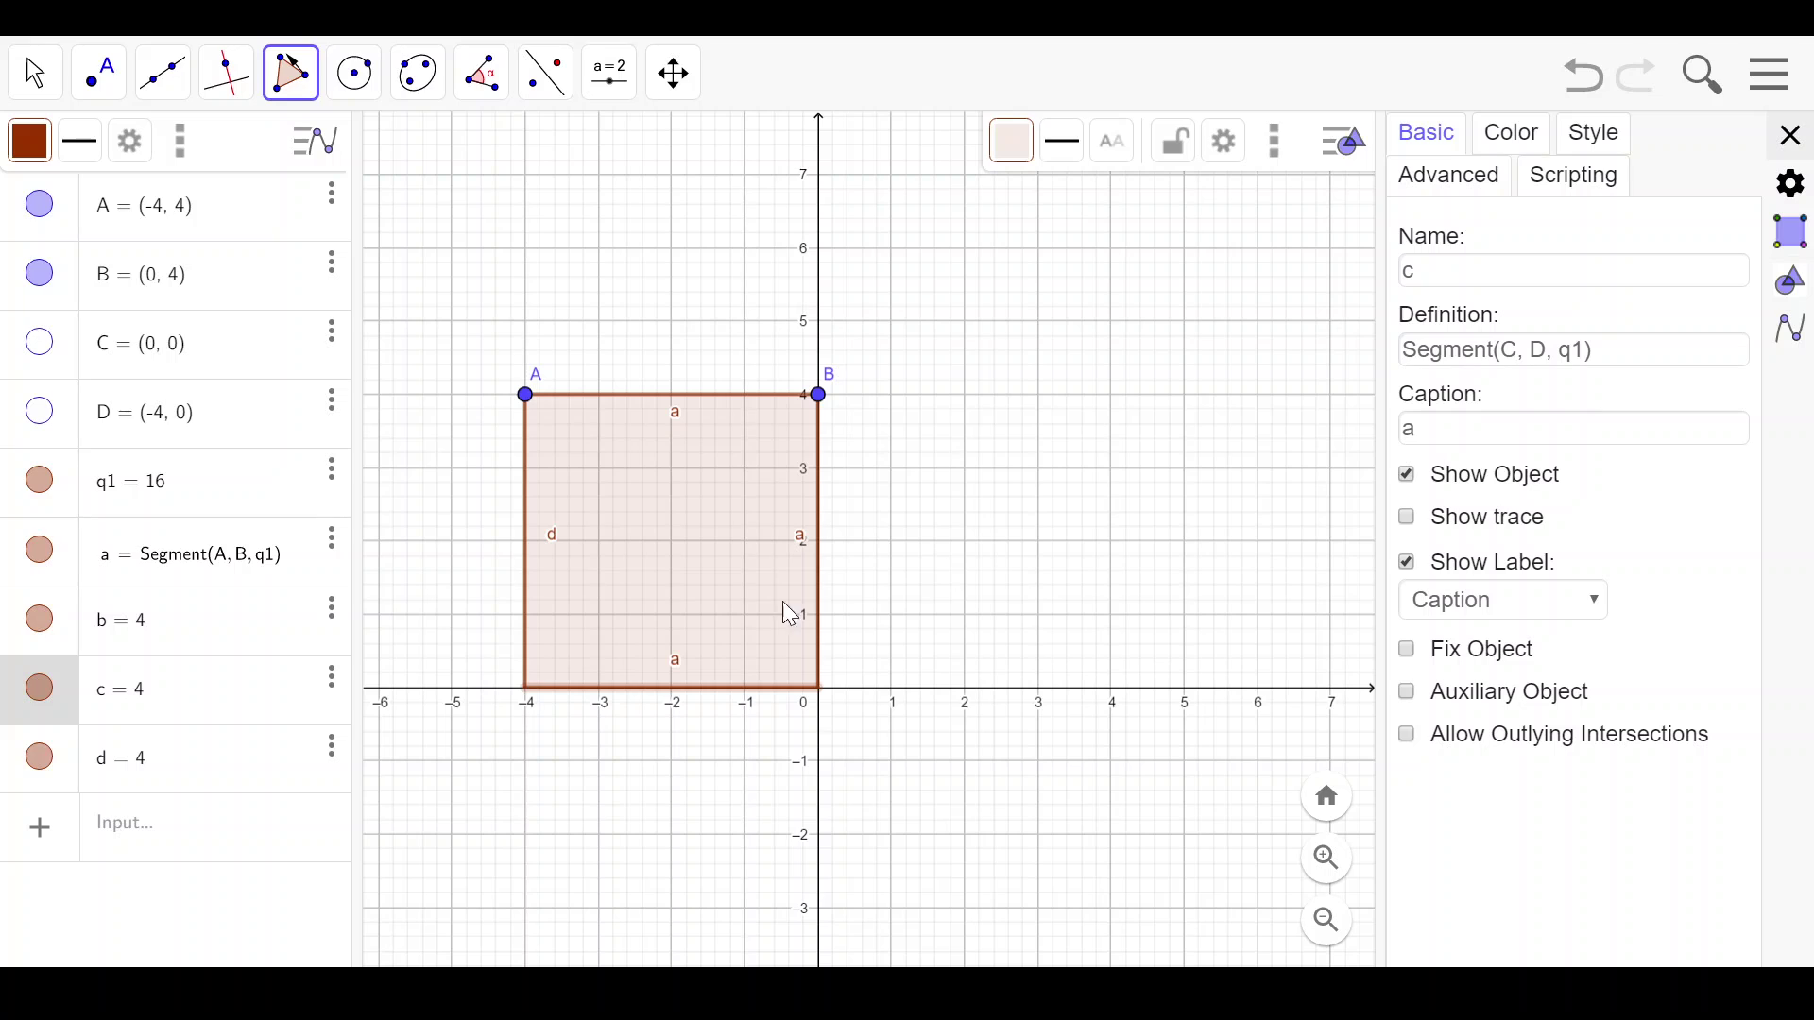
Give side d, from D to A, the caption "a" and set its label to Caption.
{"action": "left_click", "coordinate": [255, 765]}
{"action": "left_click", "coordinate": [325, 769]}
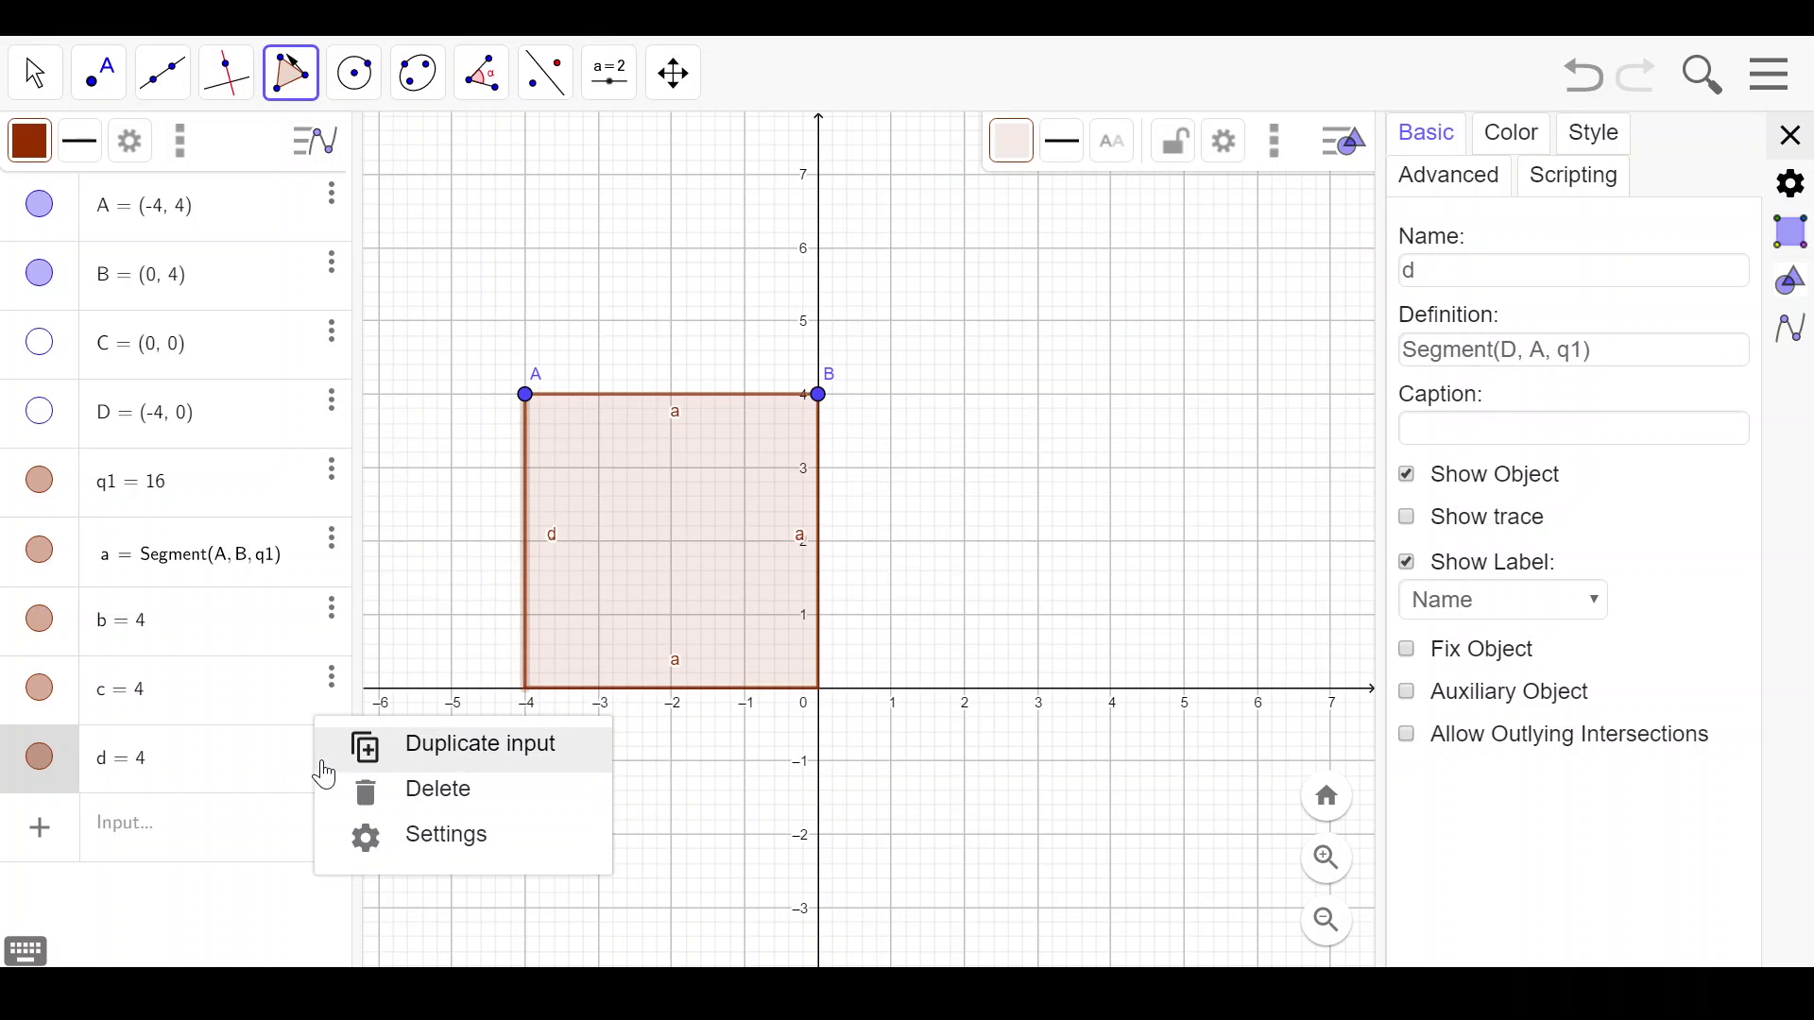
{"action": "left_click", "coordinate": [392, 838]}
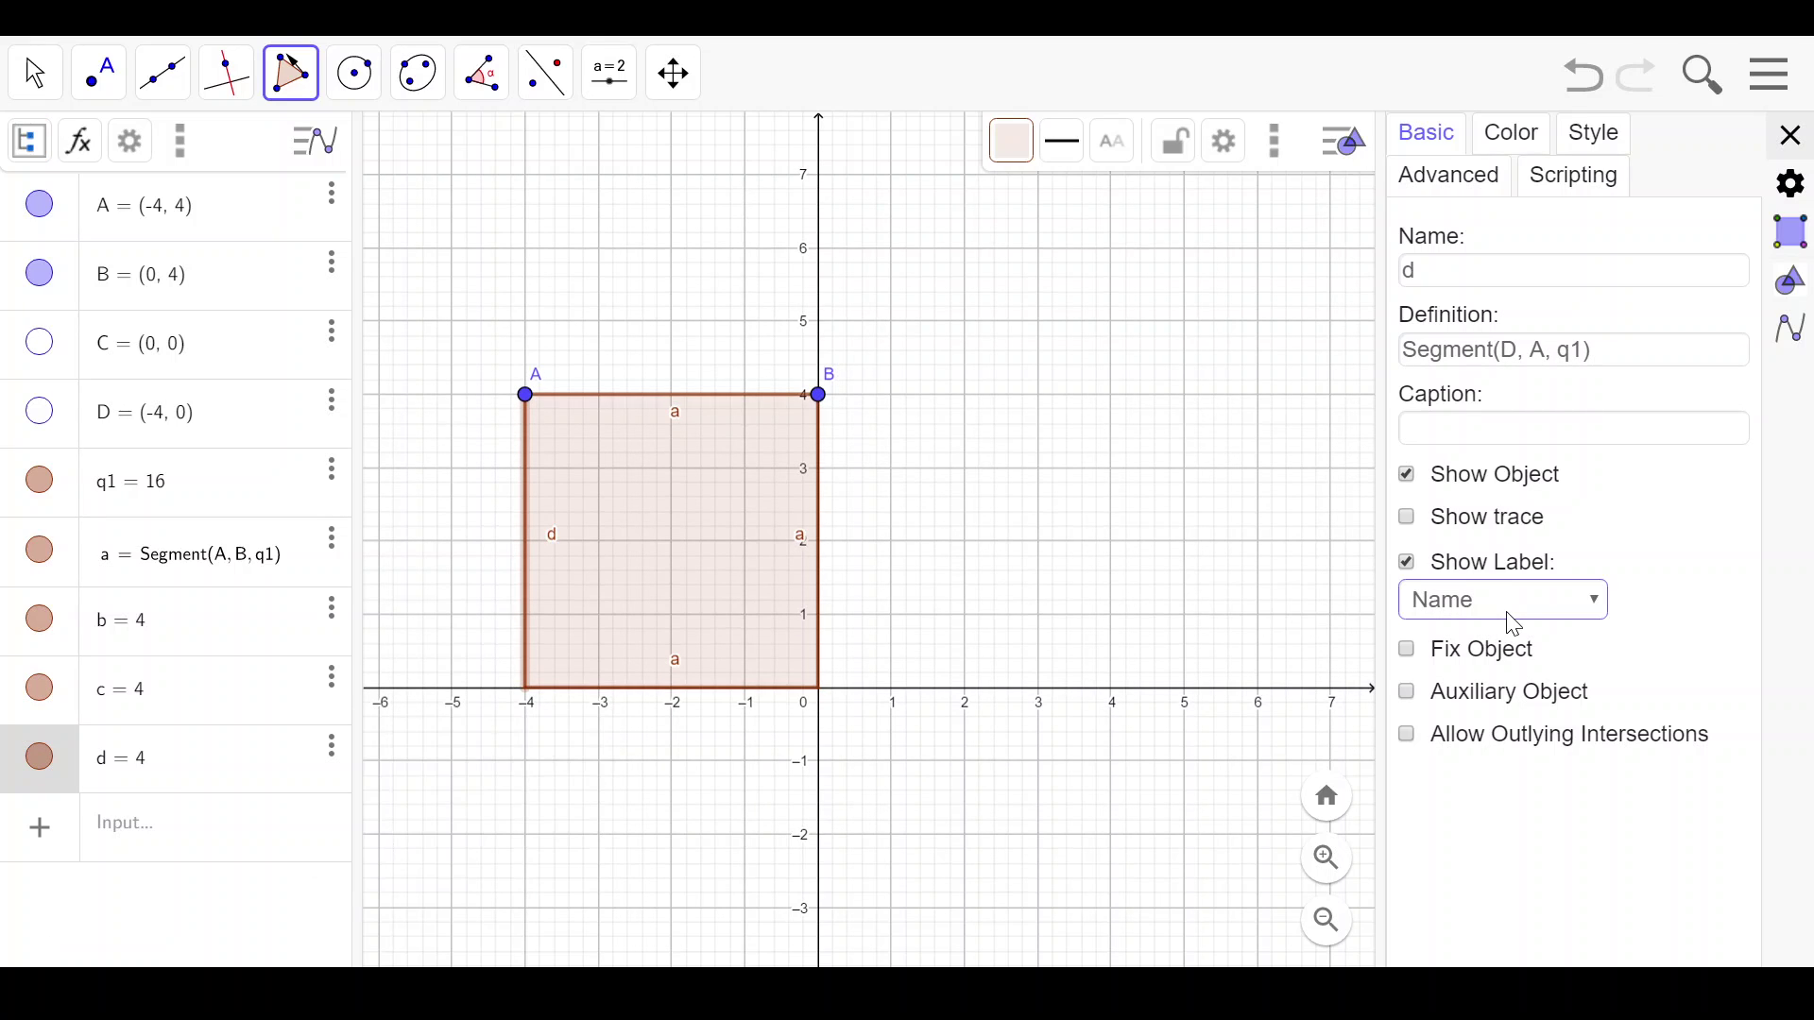
{"action": "left_click", "coordinate": [1493, 732]}
{"action": "left_click", "coordinate": [1531, 437]}
{"action": "type", "text": "a"}
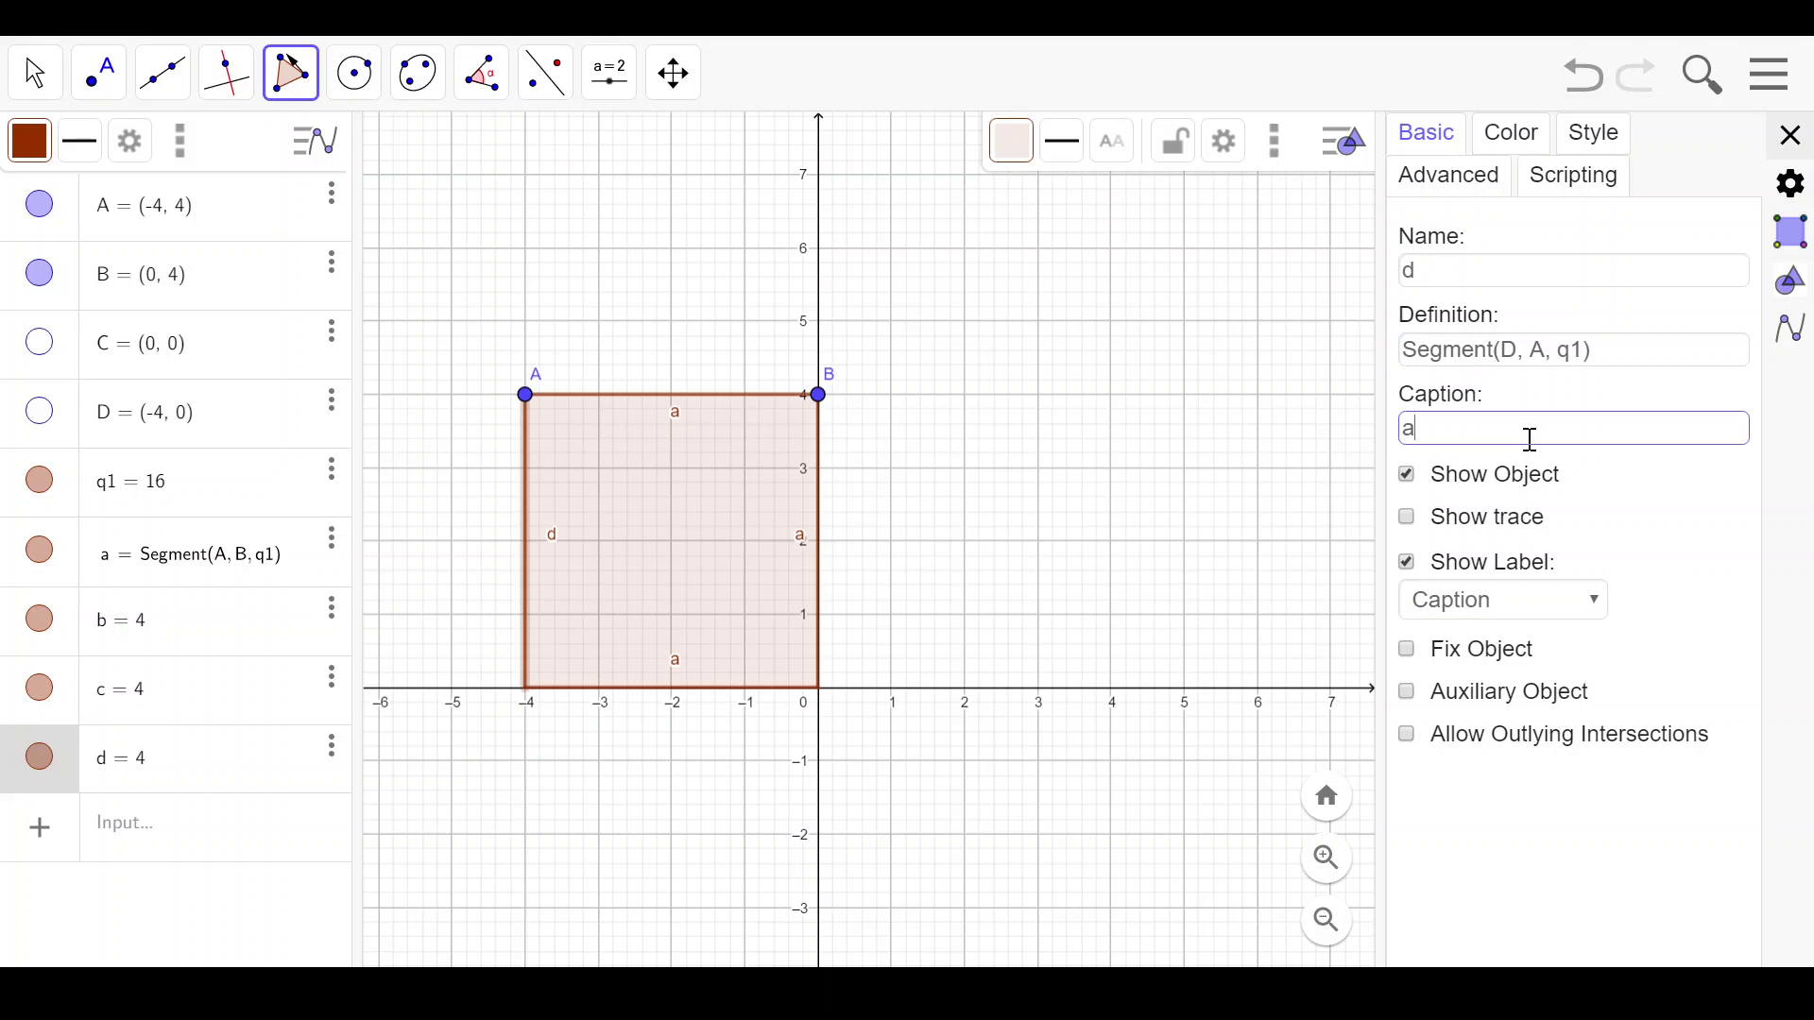
{"action": "key", "text": "Return"}
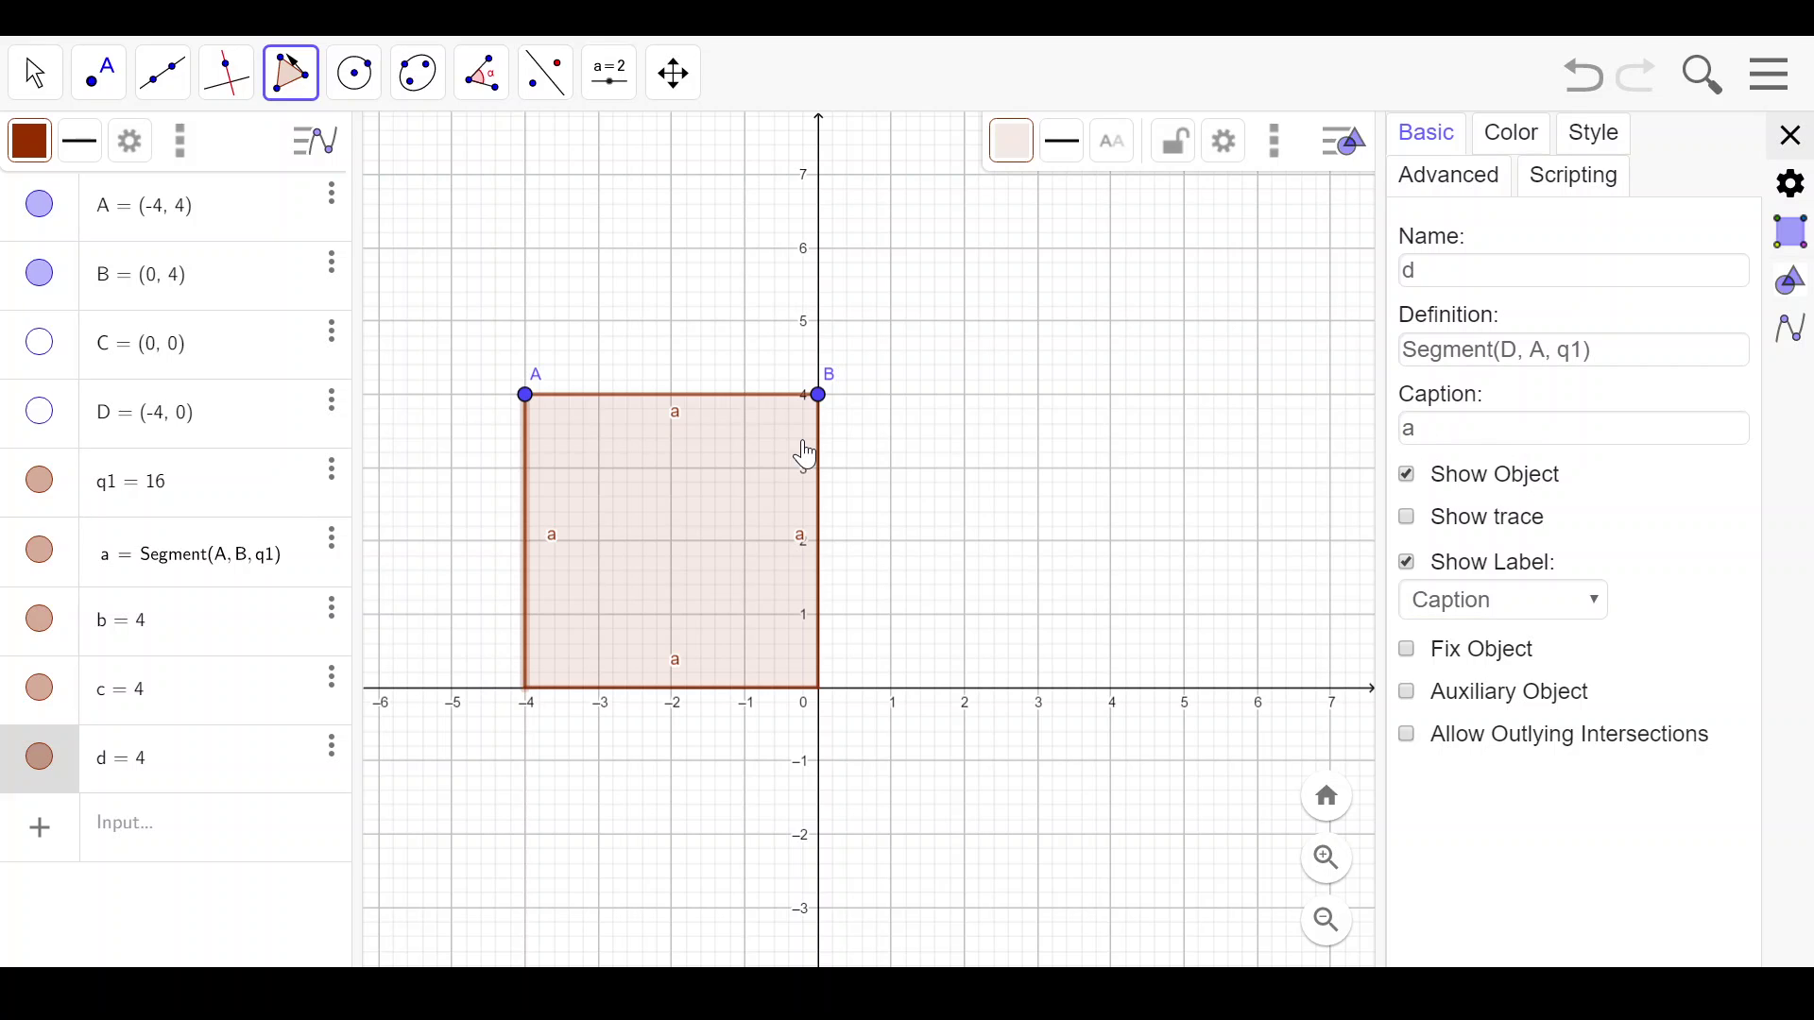
{"action": "key", "text": "ctrl+v"}
{"action": "right_click", "coordinate": [608, 545]}
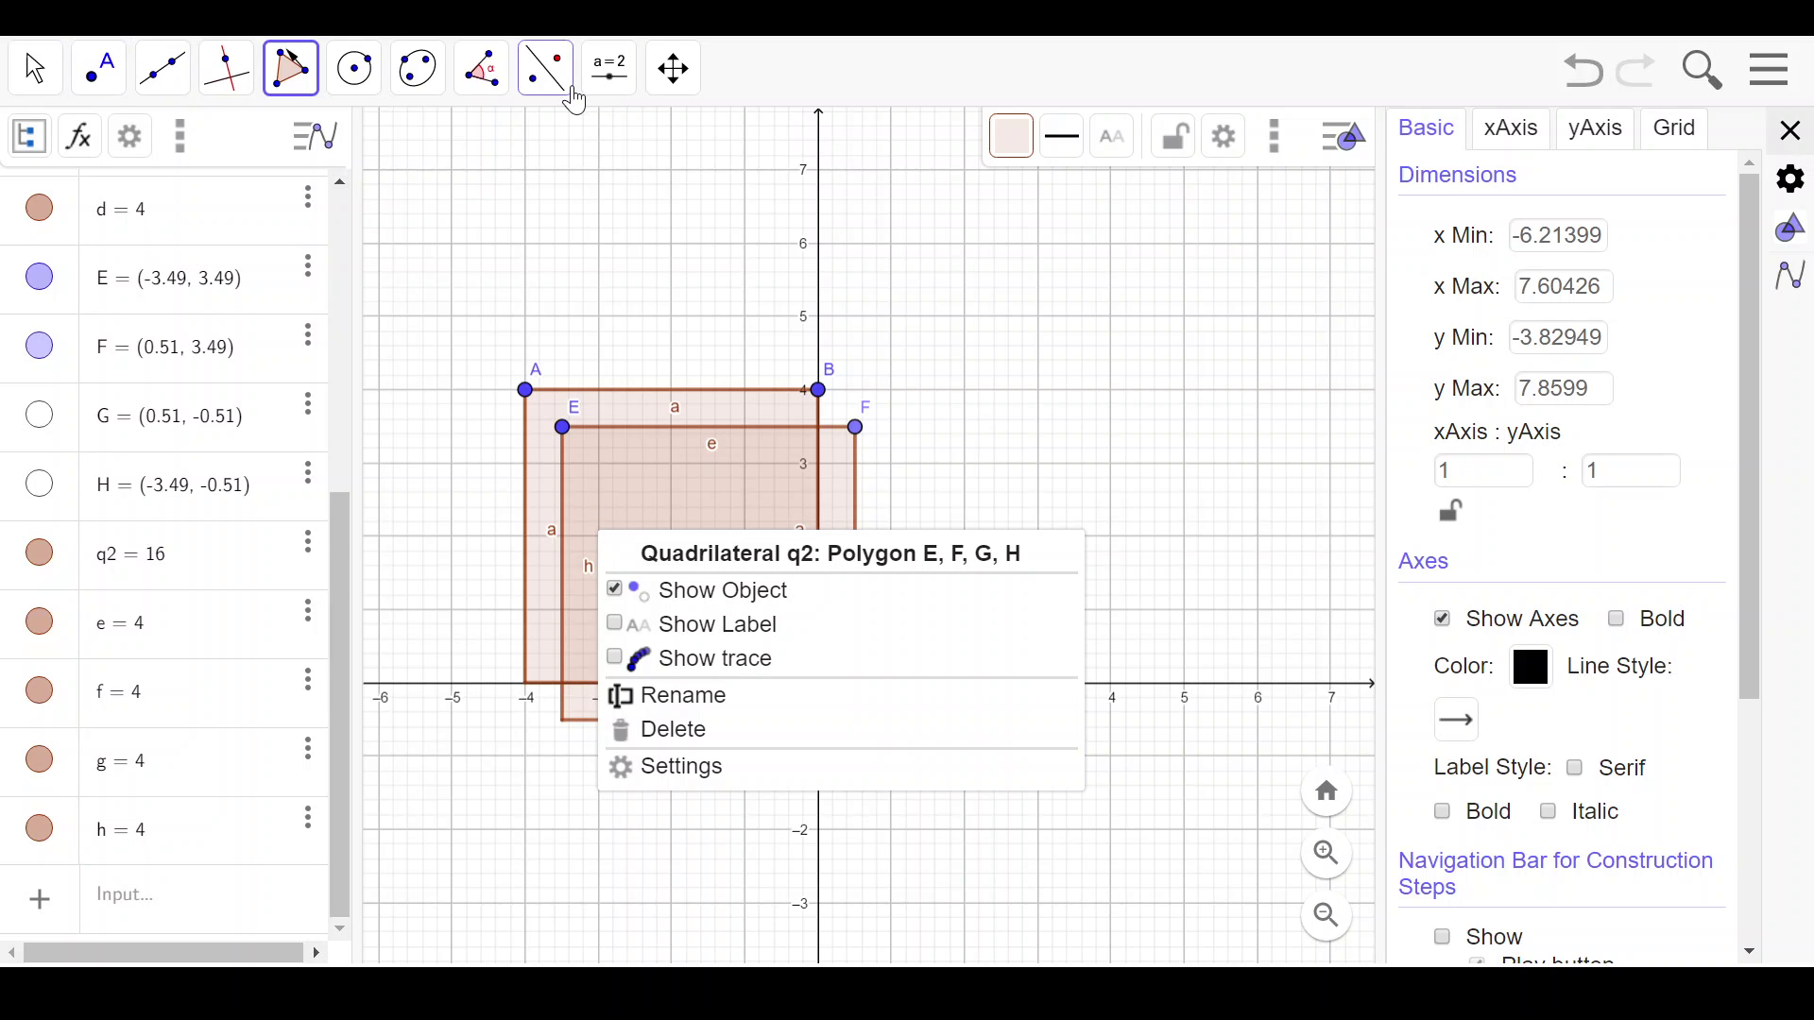
{"action": "left_click", "coordinate": [719, 478]}
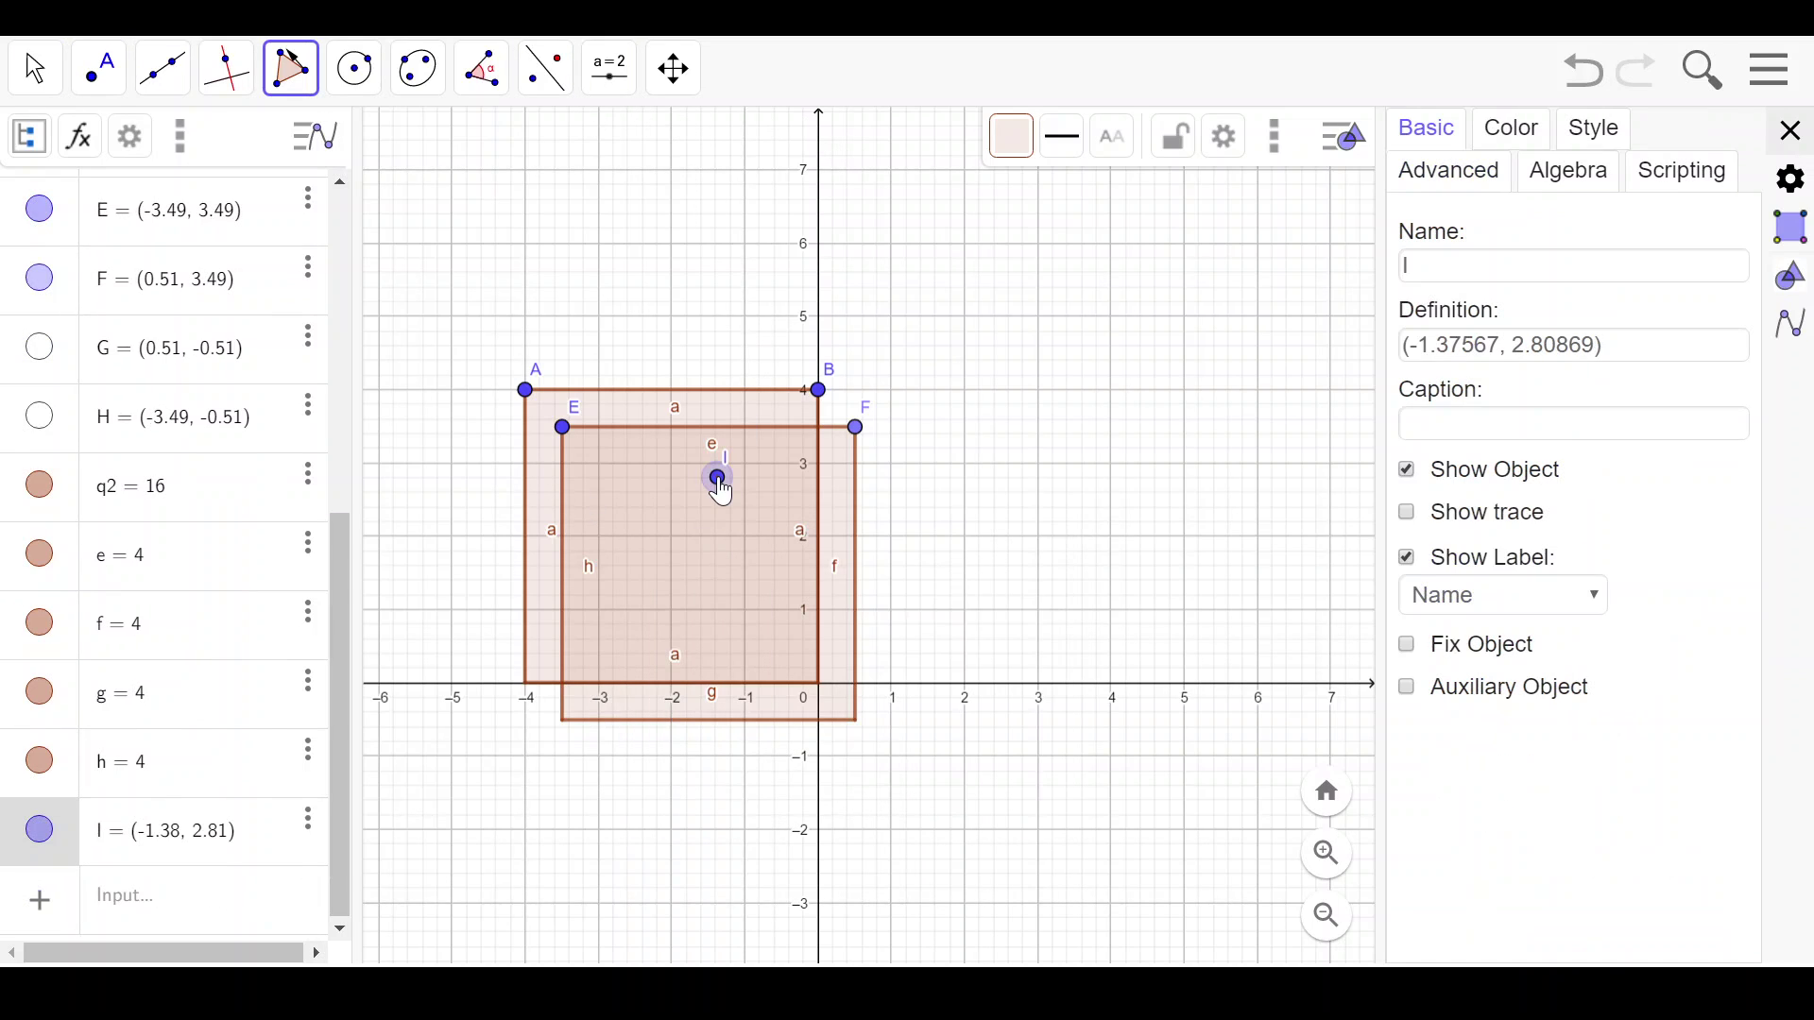
{"action": "left_click", "coordinate": [36, 72]}
{"action": "scroll", "coordinate": [666, 454], "scroll_direction": "down", "scroll_amount": 3}
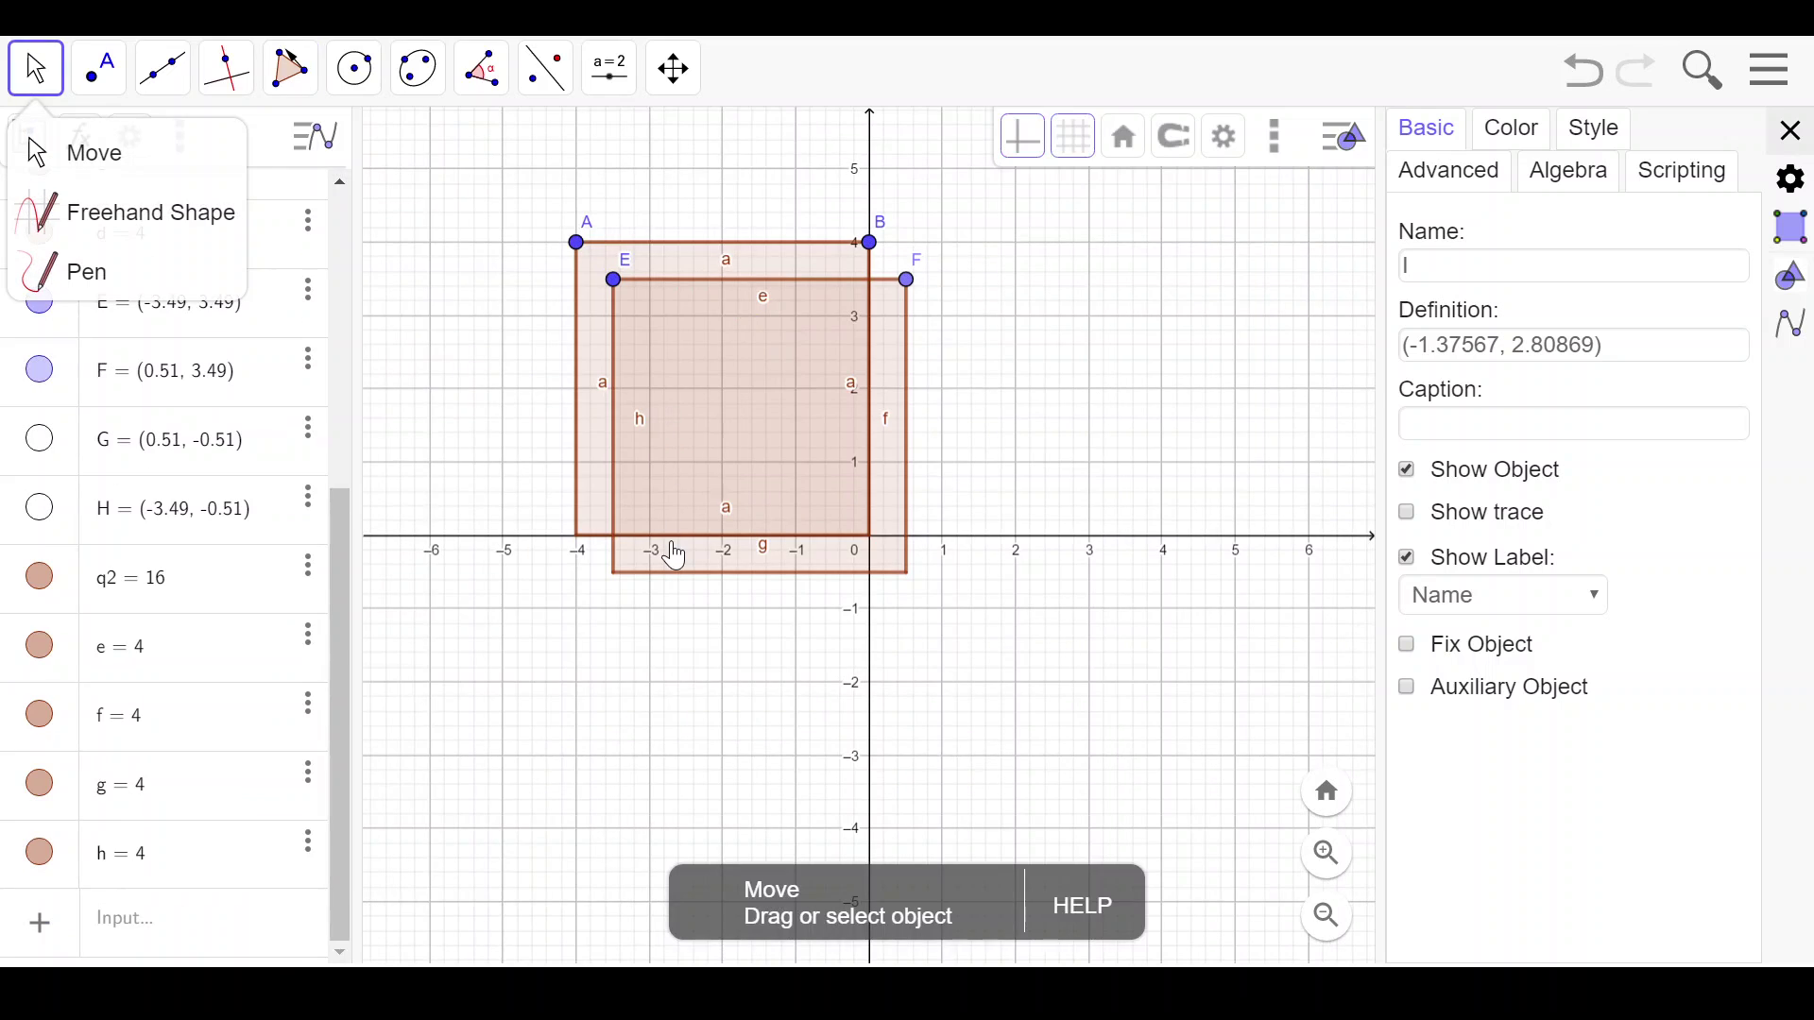
{"action": "left_click", "coordinate": [737, 502]}
{"action": "key", "text": "Delete"}
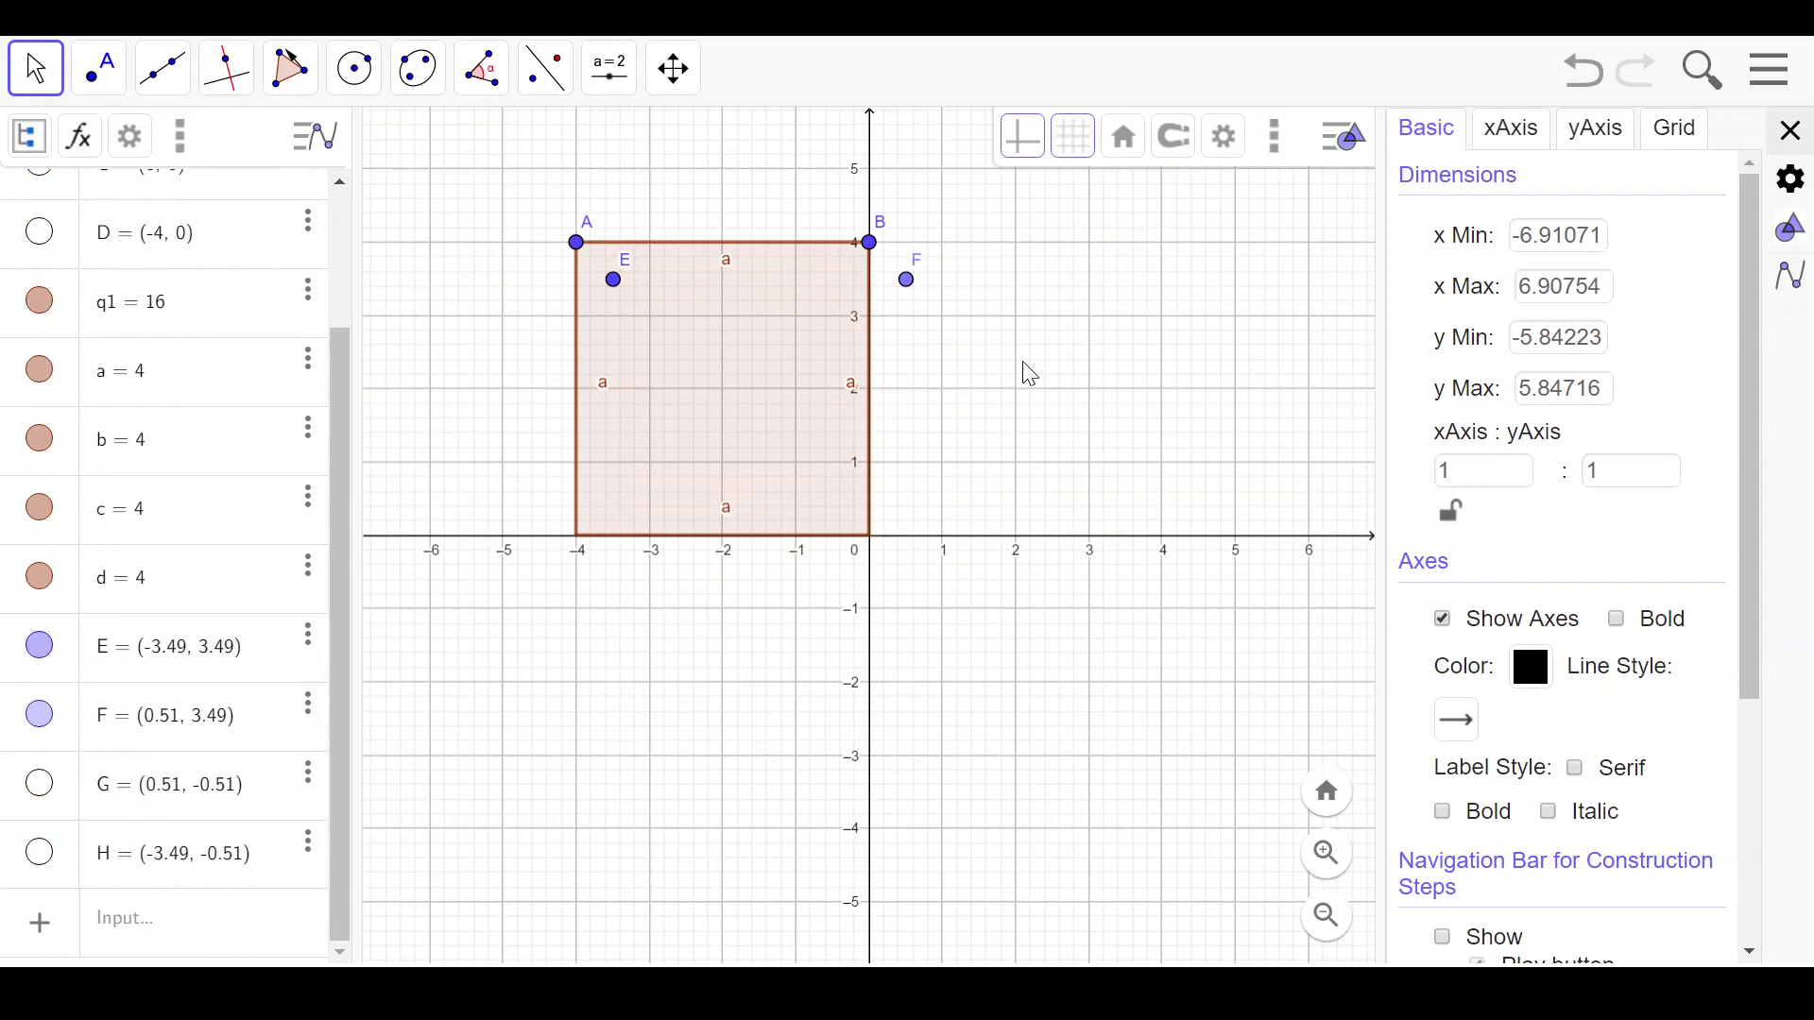
{"action": "left_click_drag", "start_coordinate": [1029, 375], "coordinate": [1029, 494]}
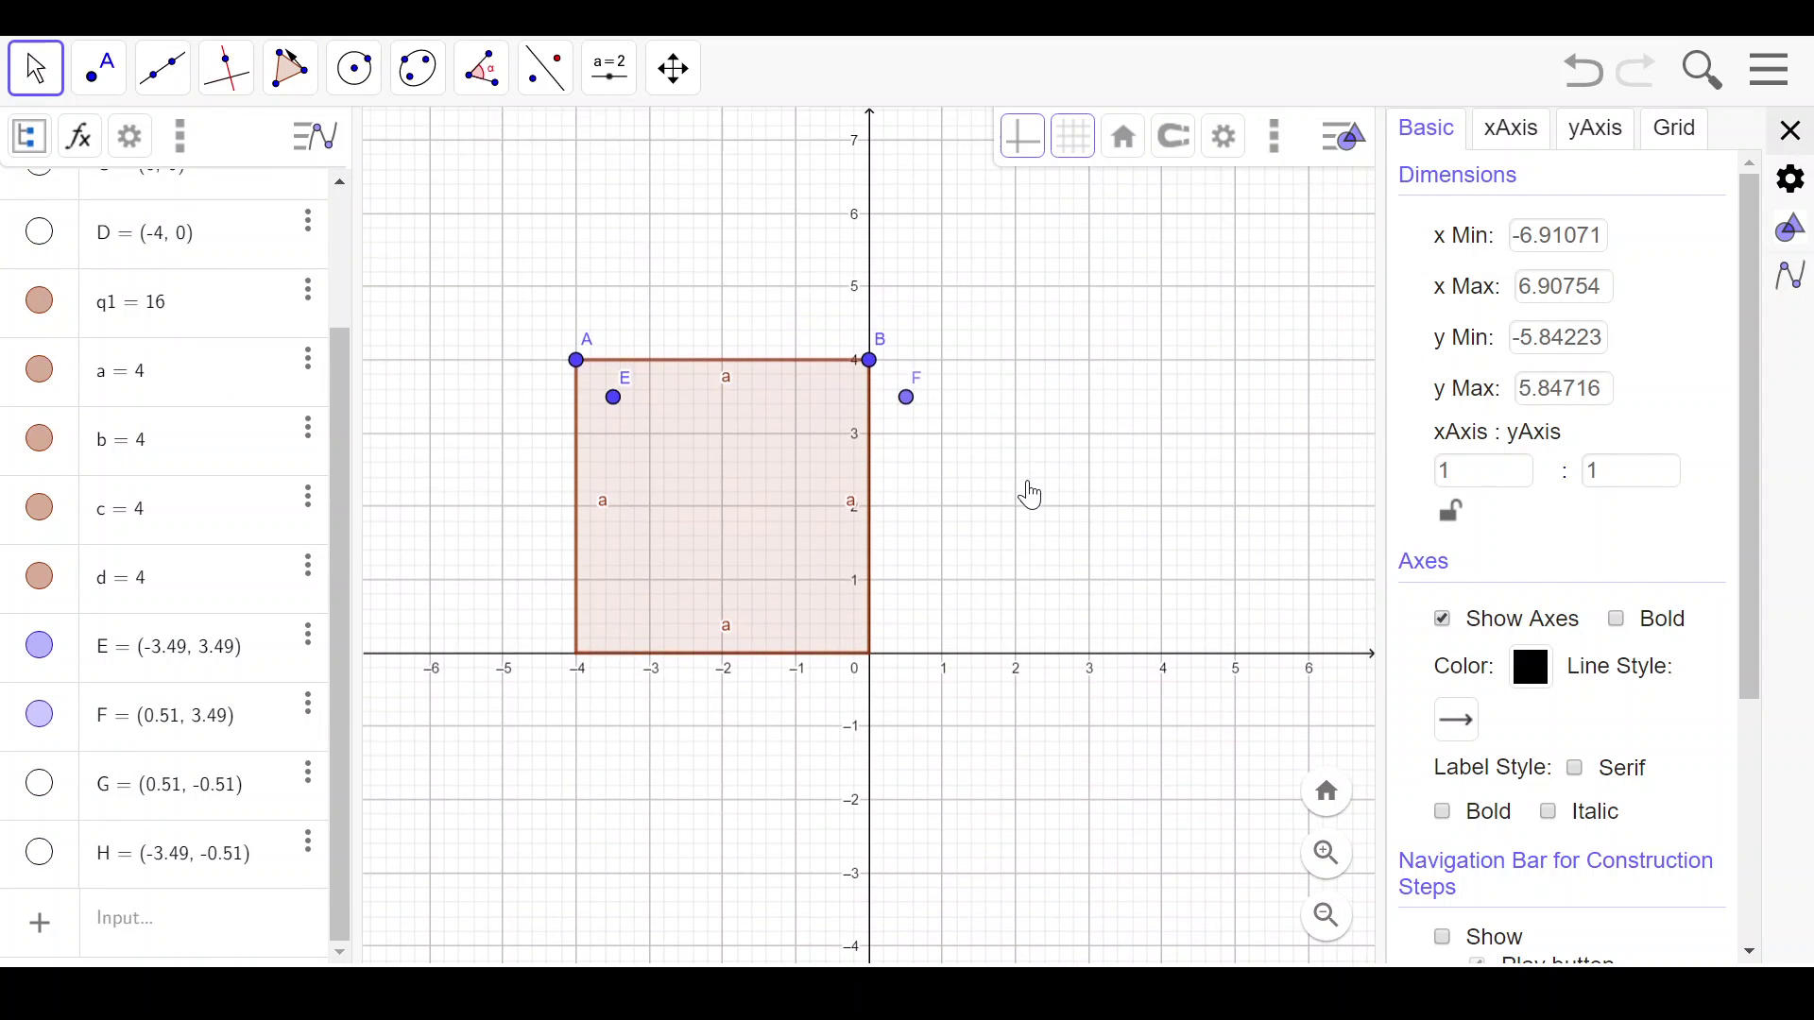
{"action": "left_click", "coordinate": [909, 405]}
{"action": "key", "text": "Delete"}
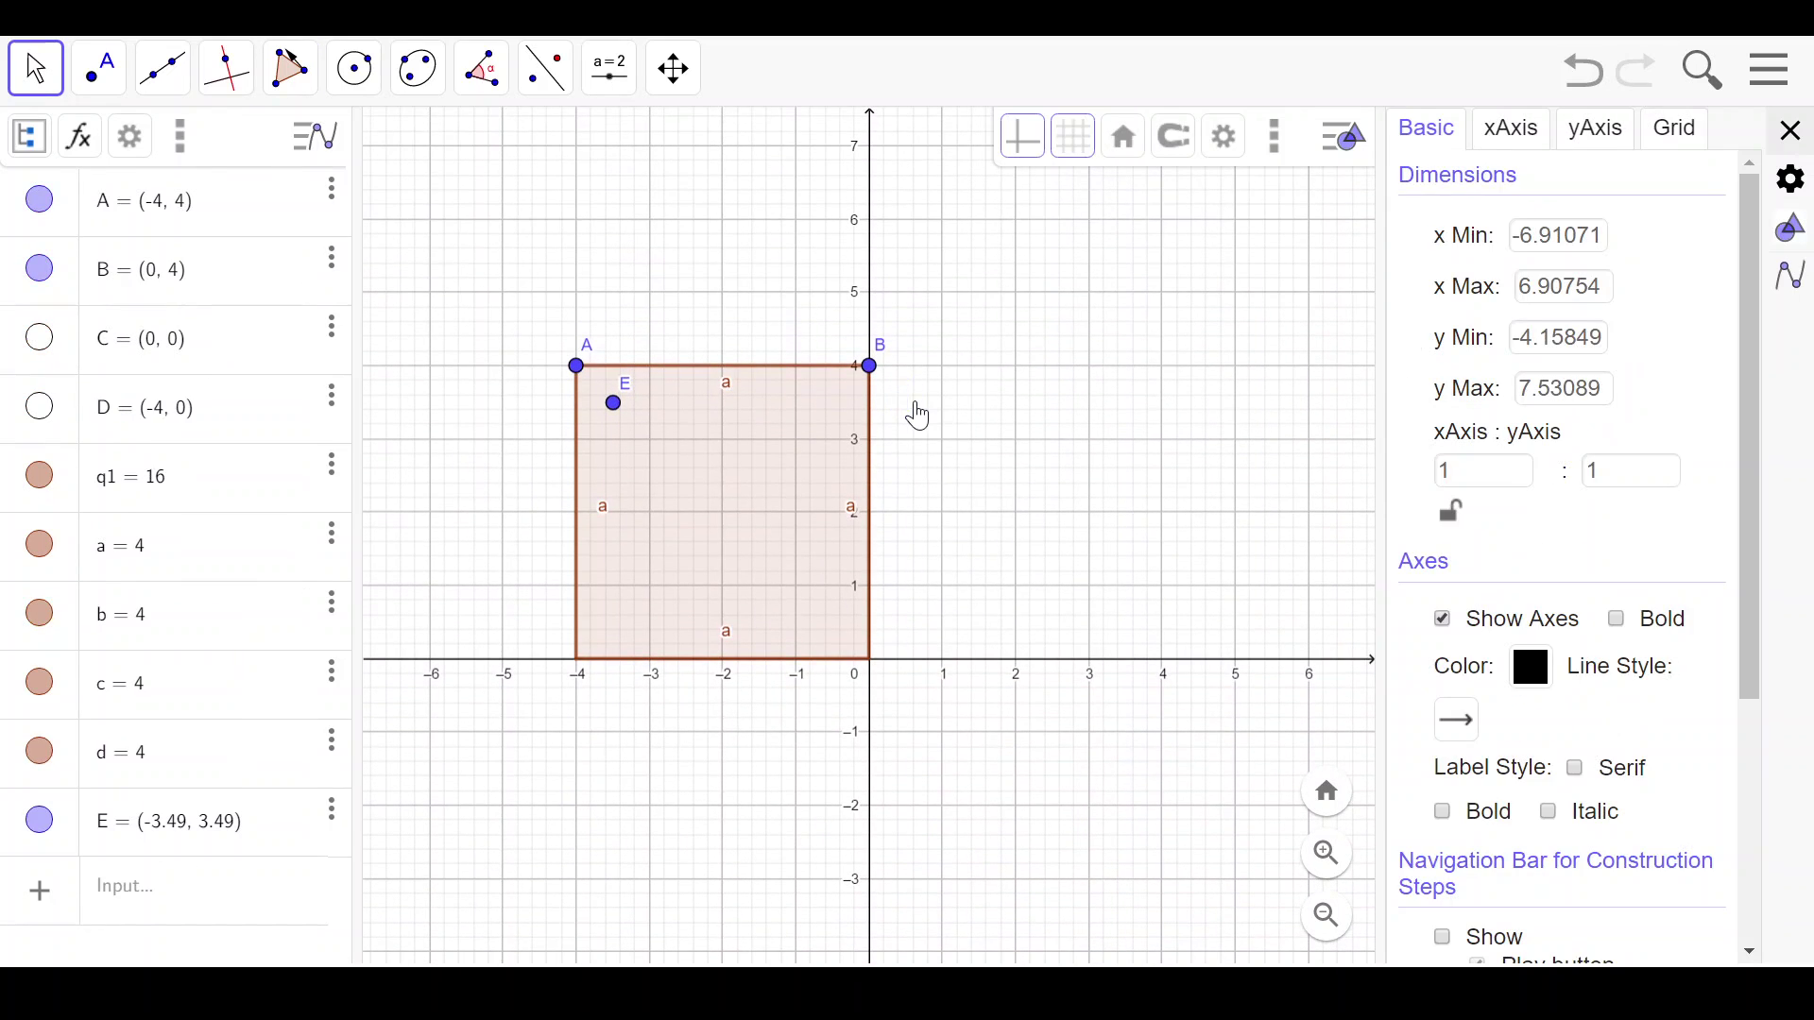
{"action": "left_click", "coordinate": [614, 405]}
{"action": "key", "text": "Delete"}
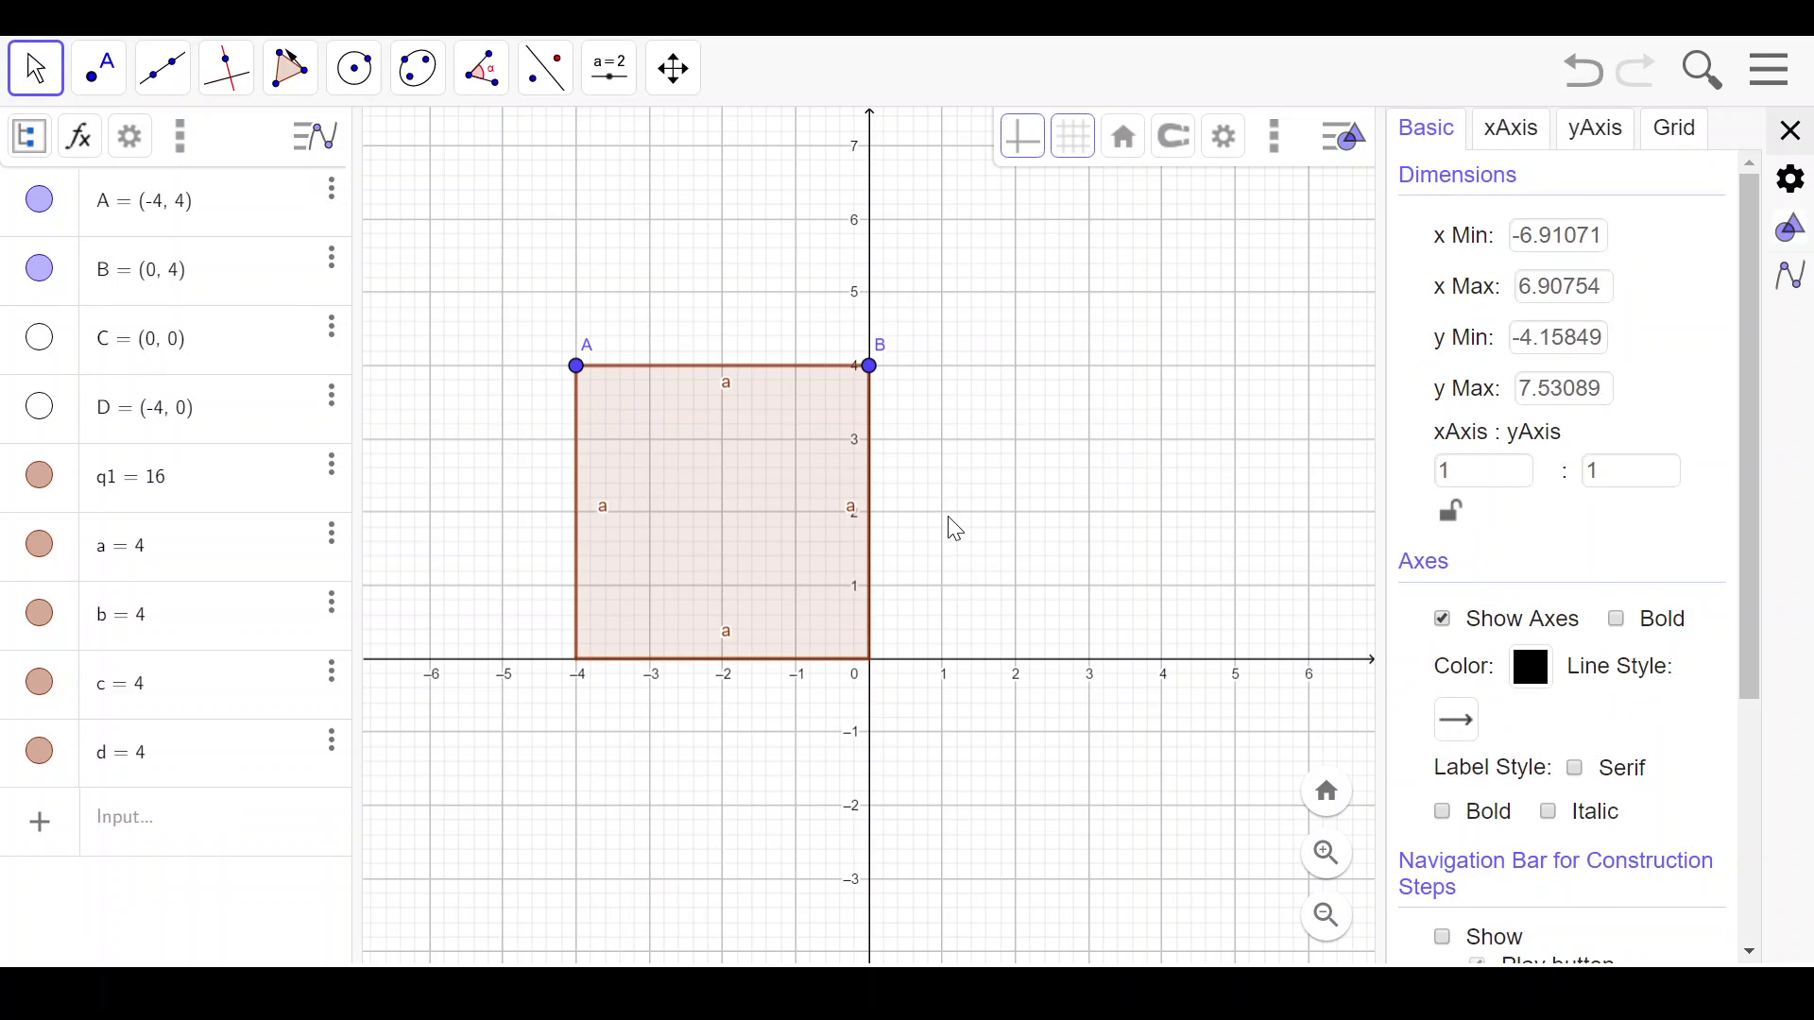
Color the square q1 red (#FF0000) and reduce its fill opacity to 0.
{"action": "left_click", "coordinate": [775, 448]}
{"action": "right_click", "coordinate": [774, 448]}
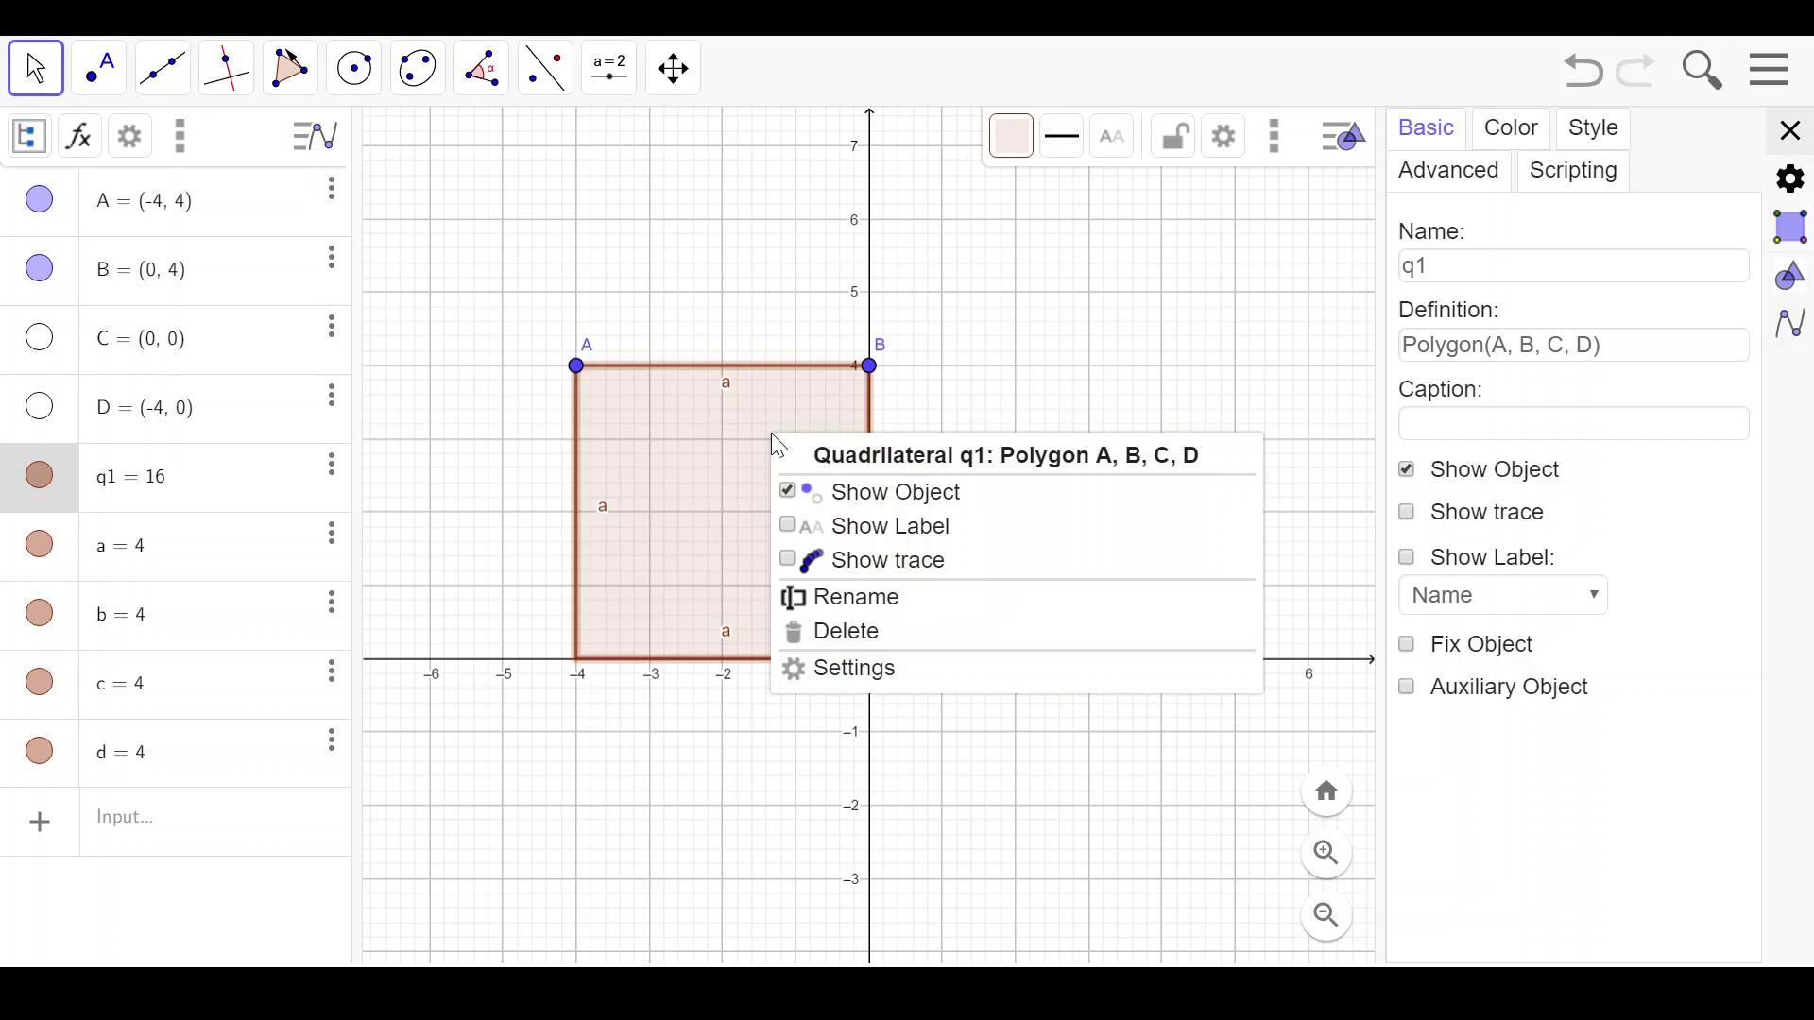
{"action": "left_click", "coordinate": [859, 671]}
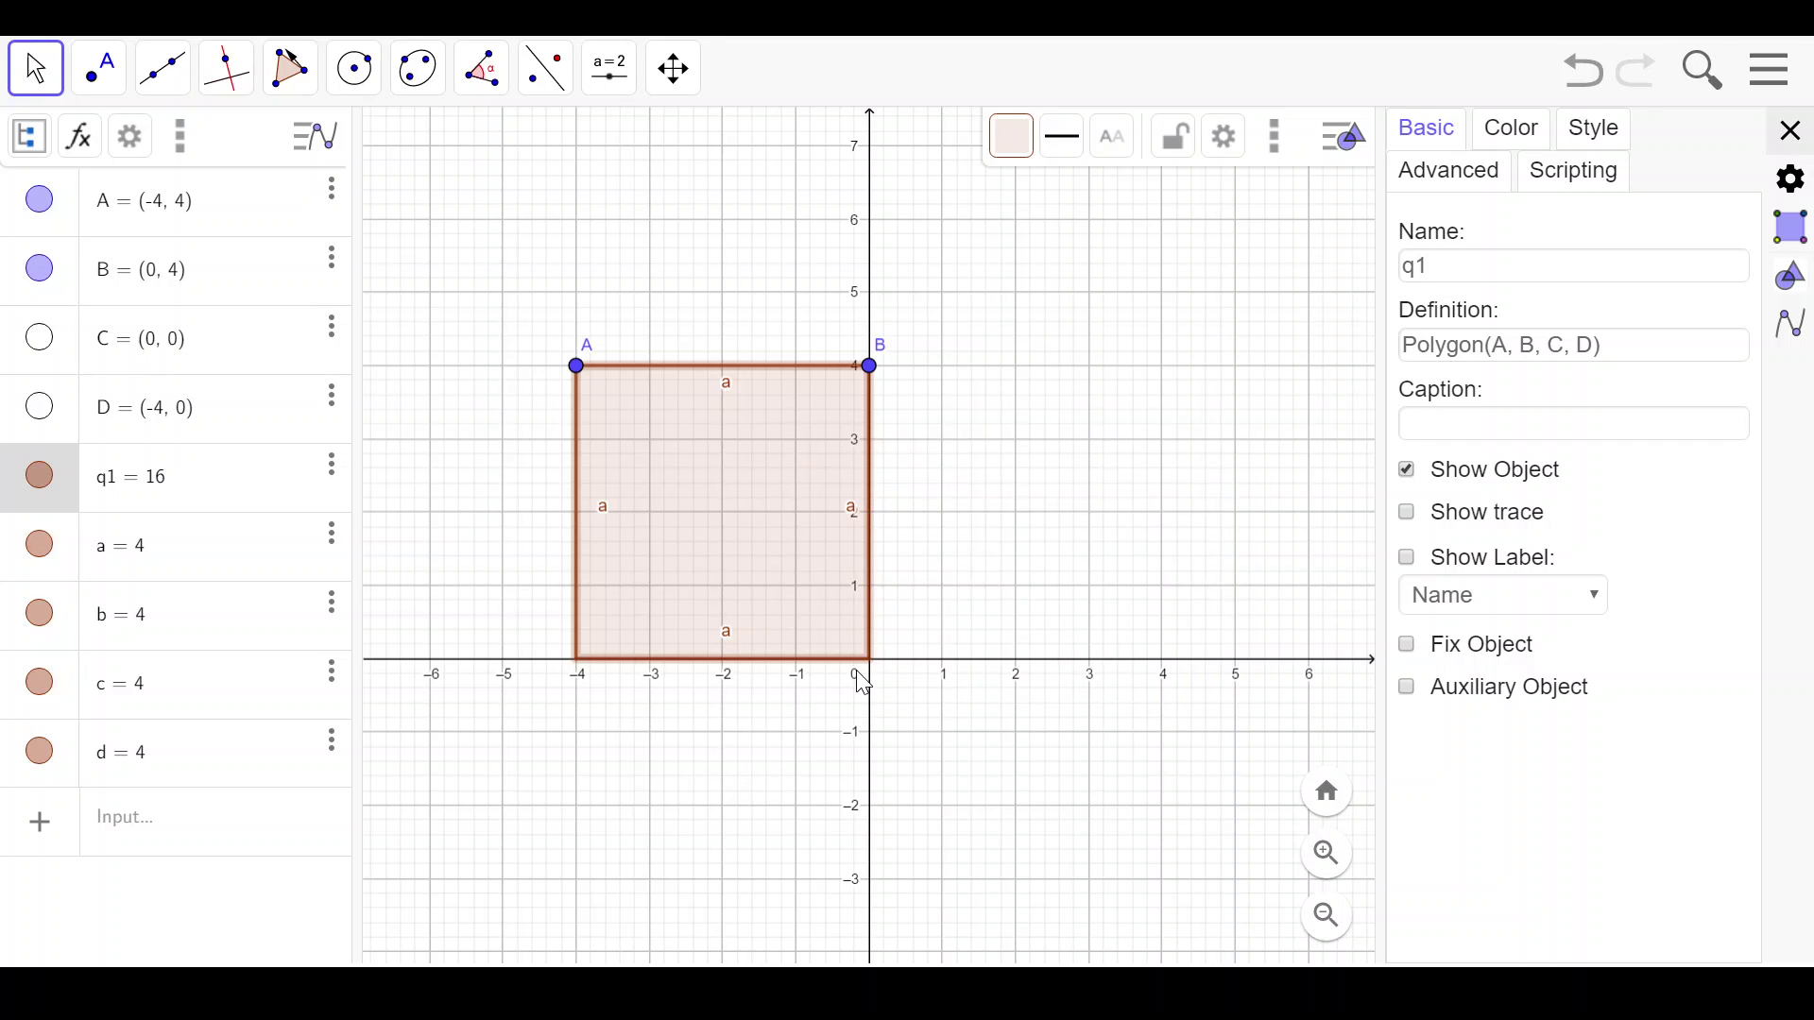
{"action": "left_click", "coordinate": [1514, 149]}
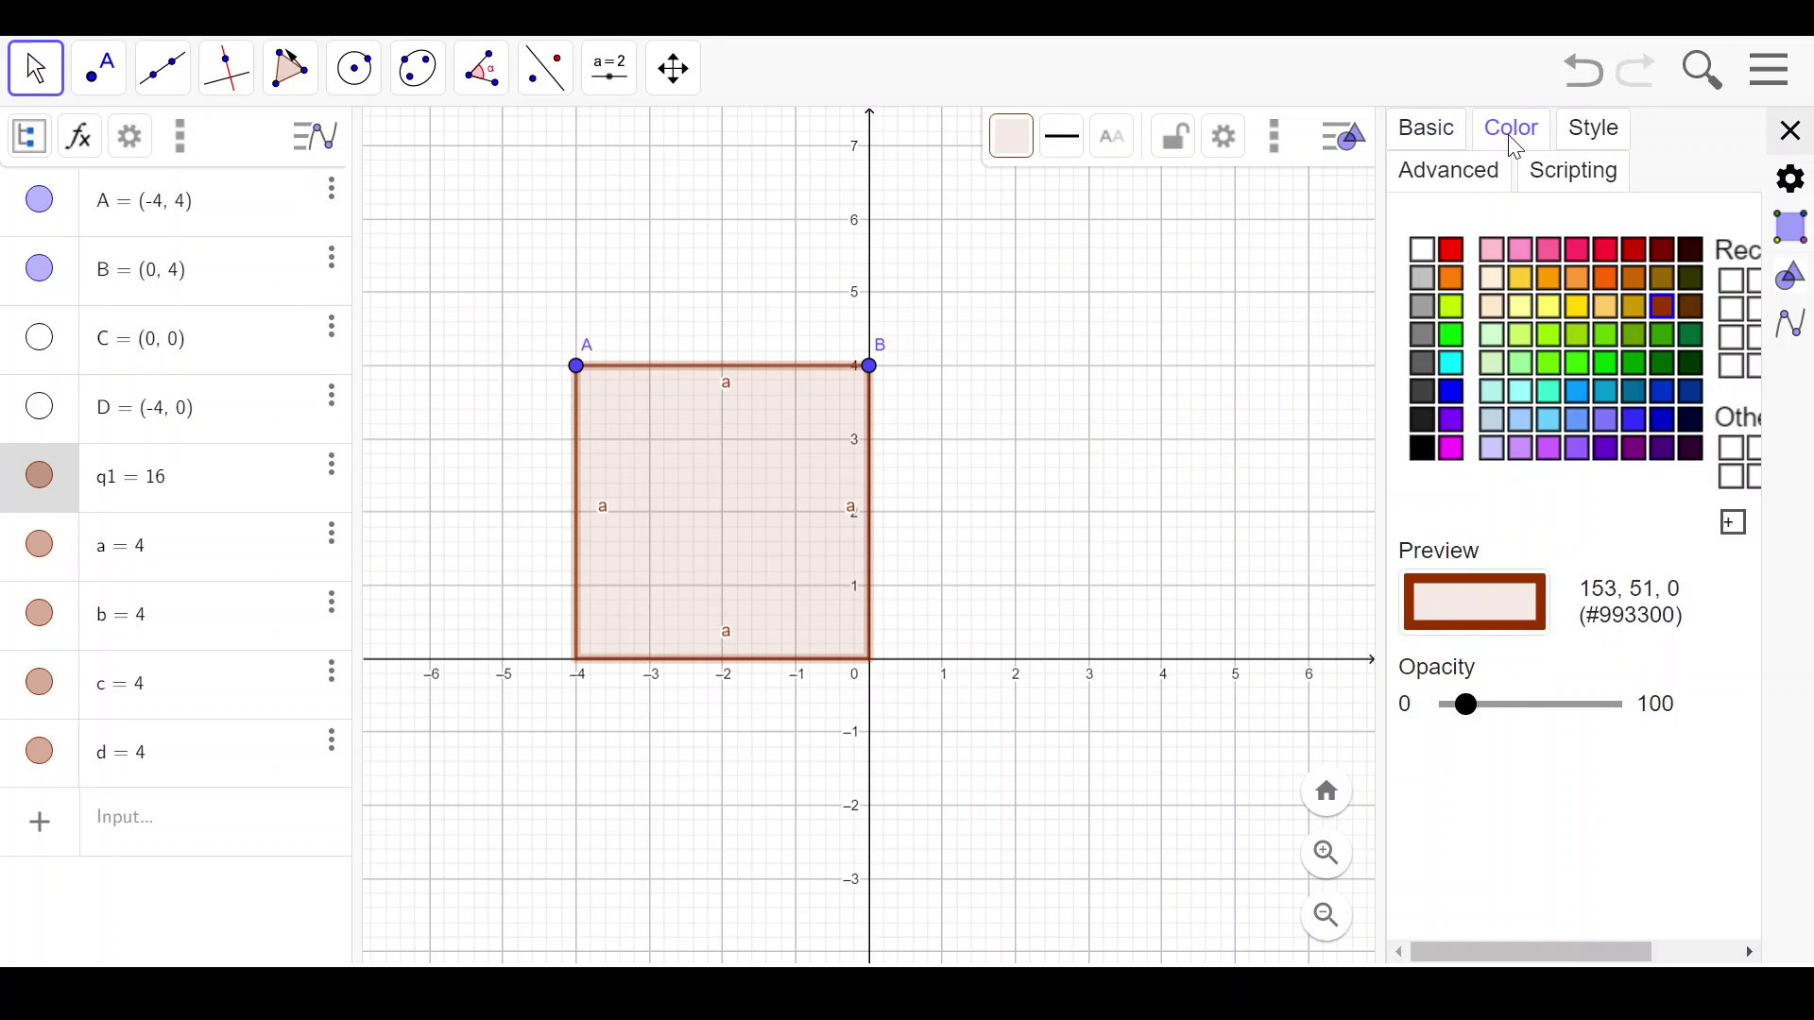
{"action": "left_click", "coordinate": [1455, 251]}
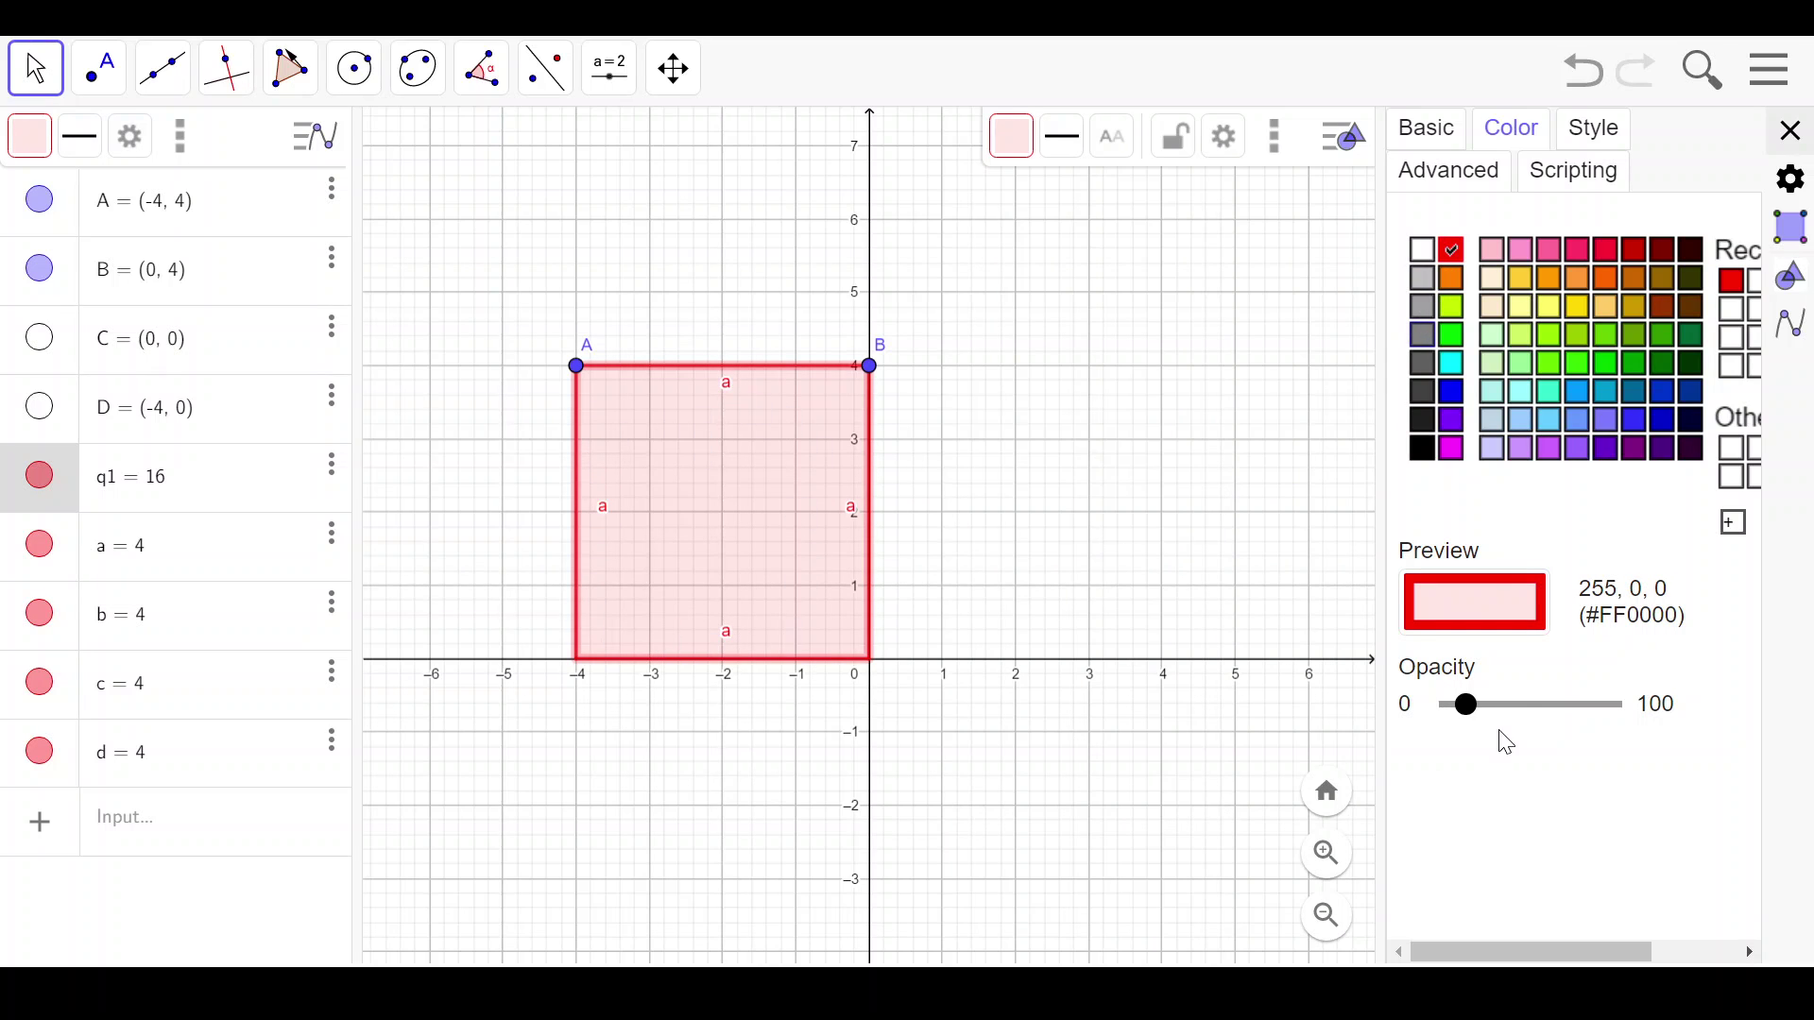
{"action": "left_click_drag", "start_coordinate": [1465, 705], "coordinate": [1441, 706]}
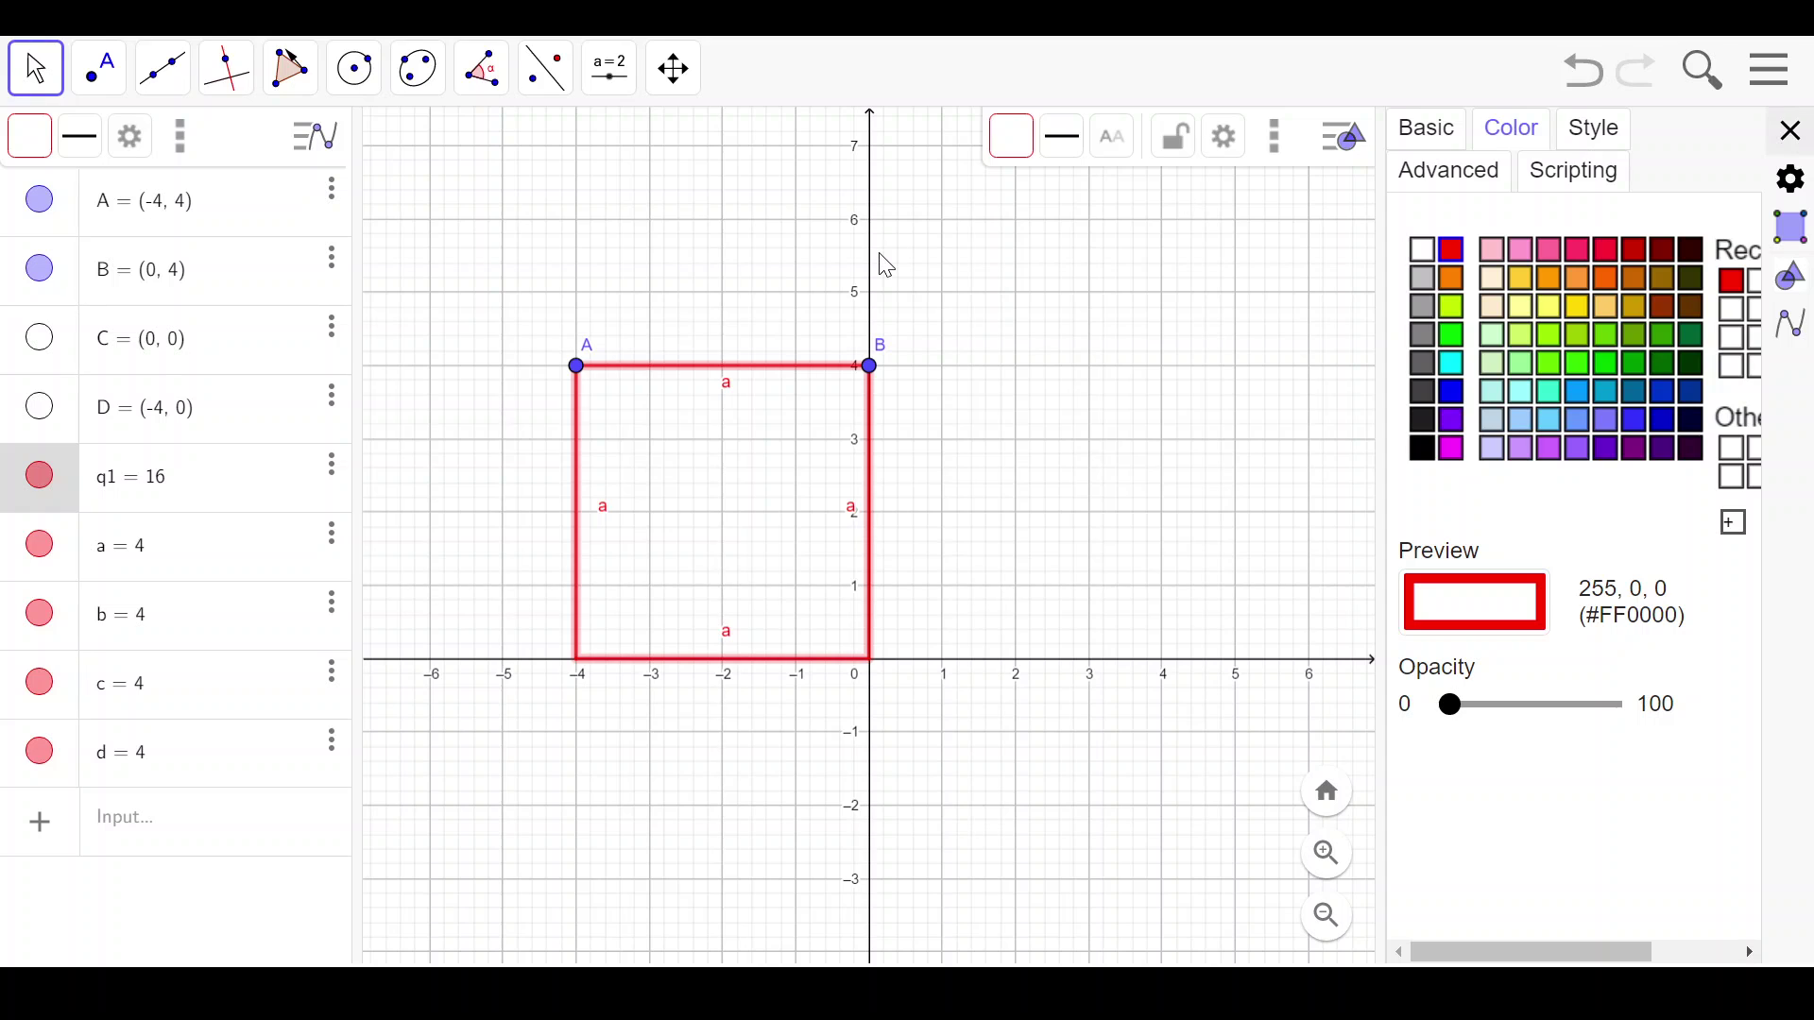
Draw a square beside the first one with the Rigid Polygon tool, using vertices (0, 3), (3, 3), (3, 0) and (0, 0).
{"action": "left_click", "coordinate": [319, 98]}
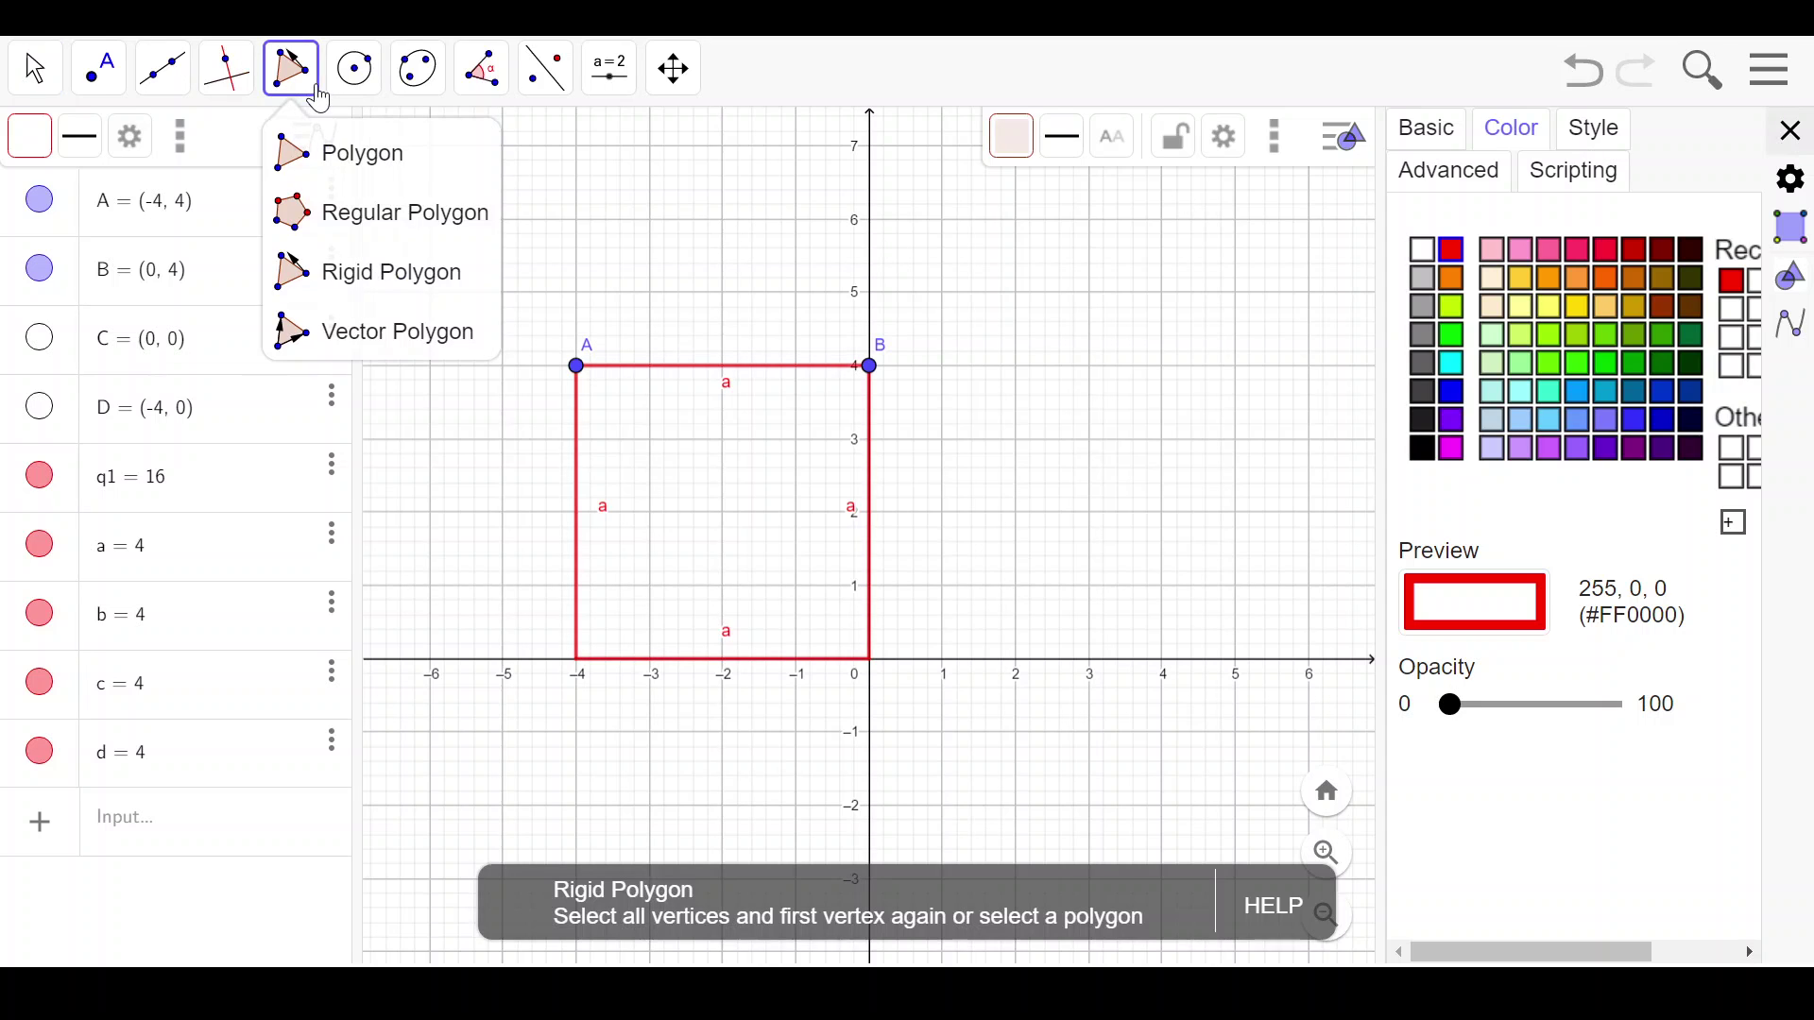
{"action": "left_click", "coordinate": [304, 85]}
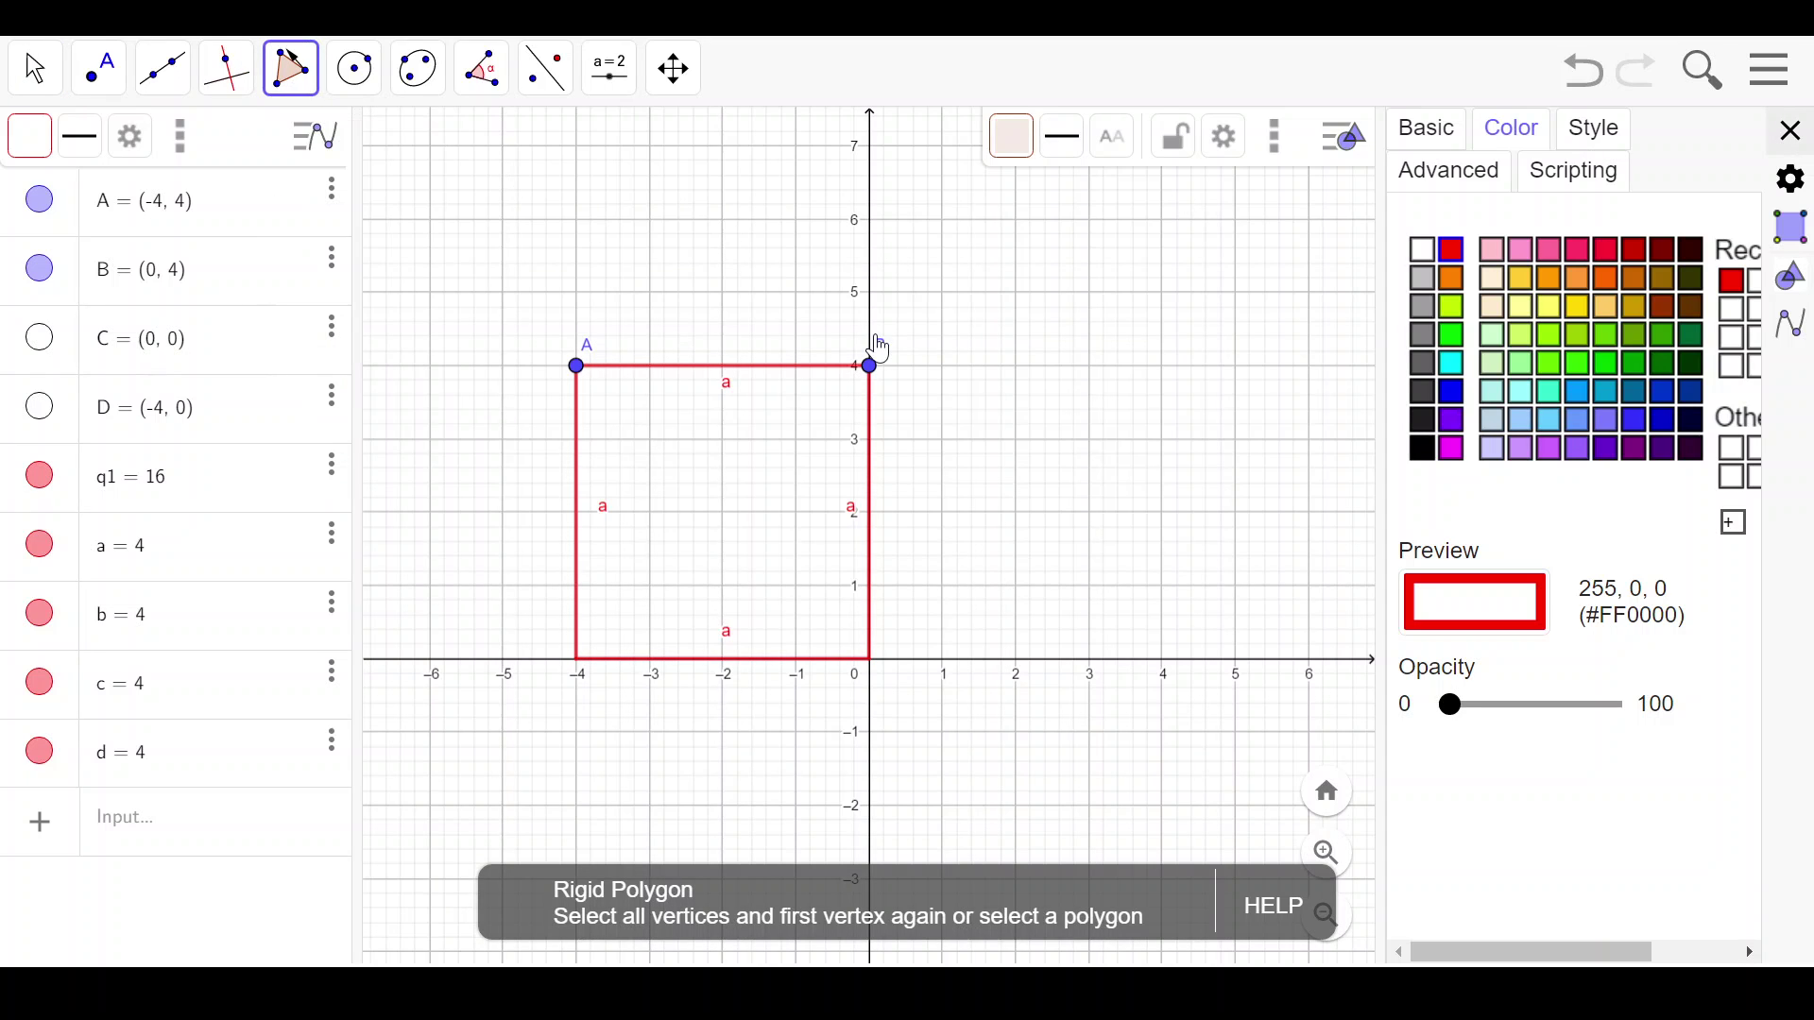
{"action": "left_click", "coordinate": [871, 440]}
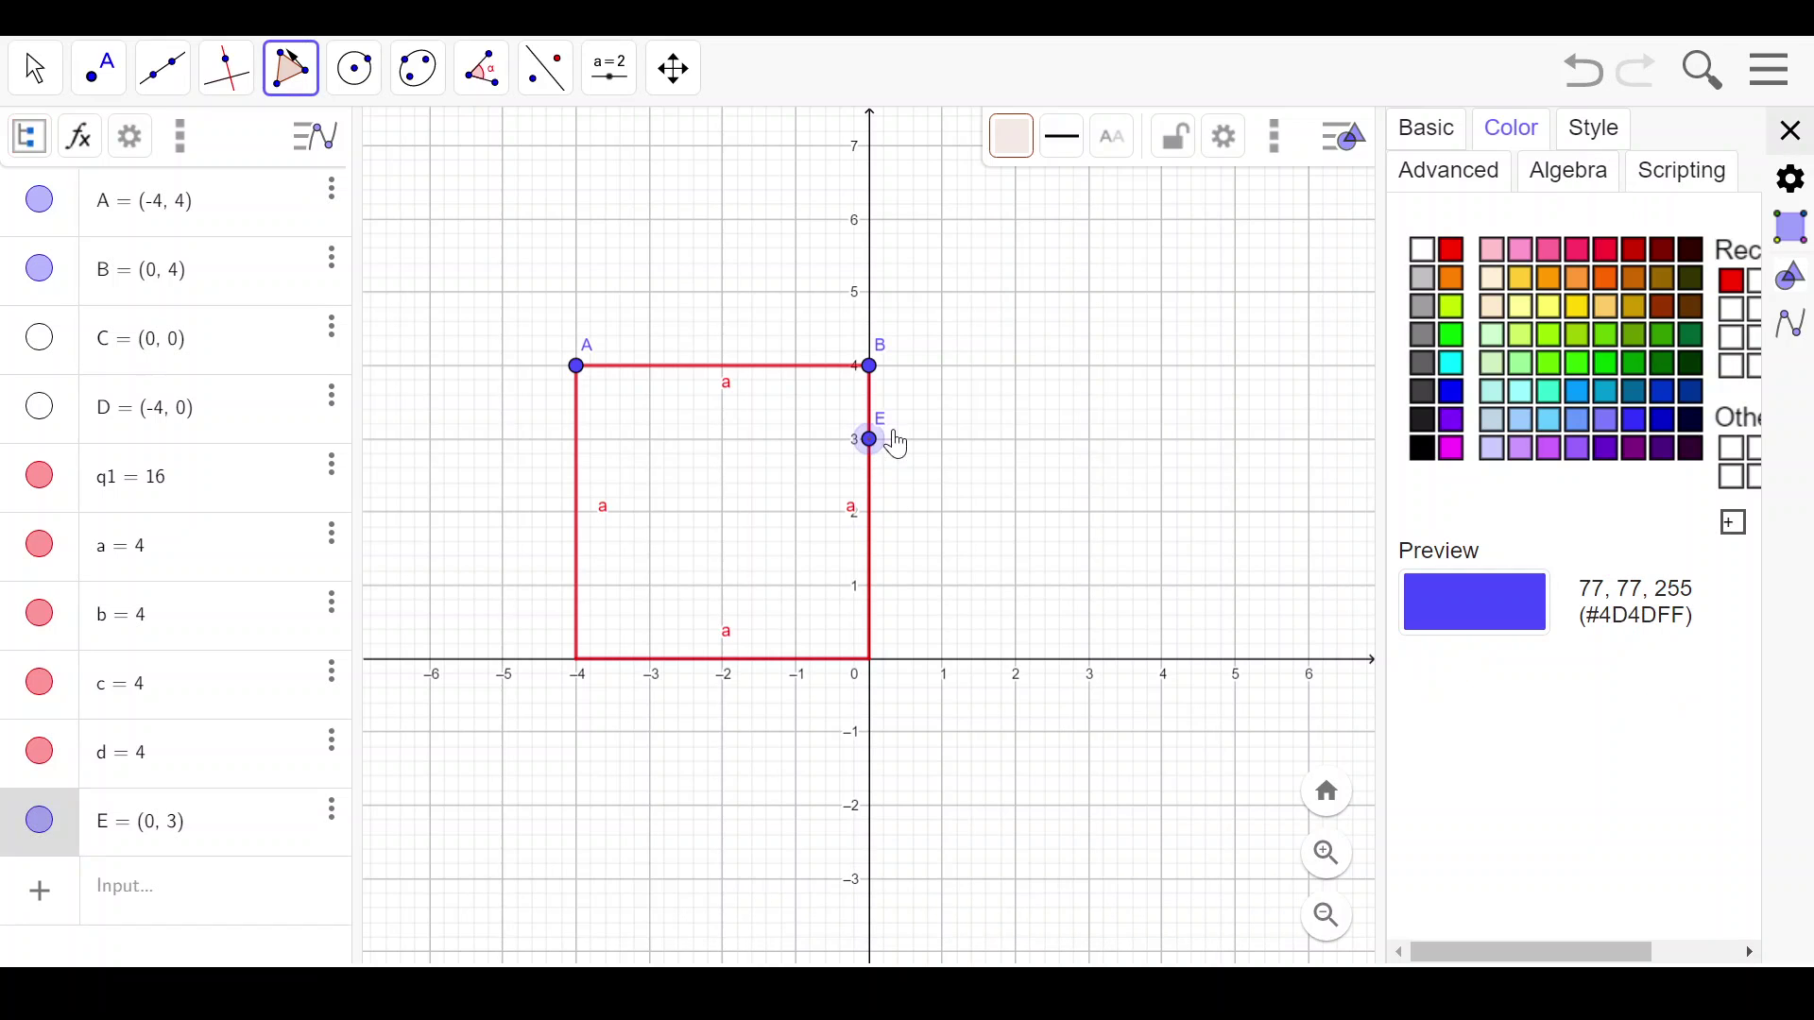
{"action": "left_click", "coordinate": [1090, 438]}
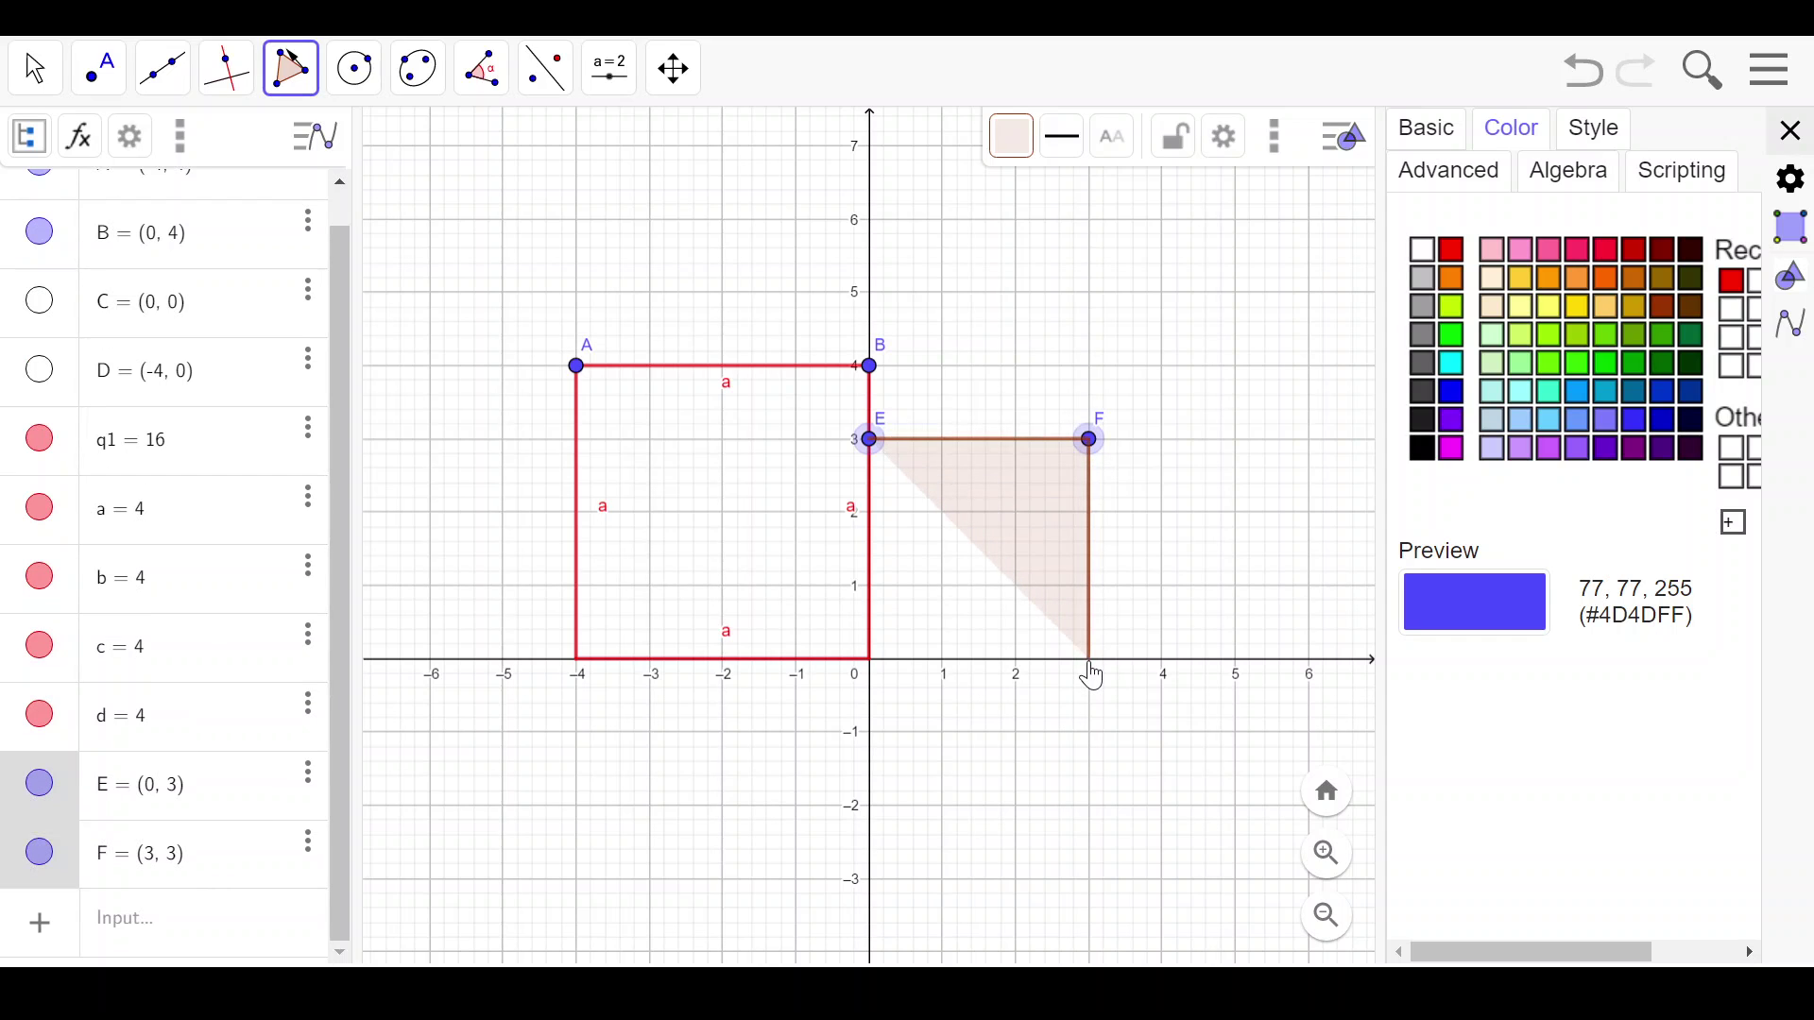
{"action": "left_click", "coordinate": [1090, 659]}
{"action": "left_click", "coordinate": [870, 659]}
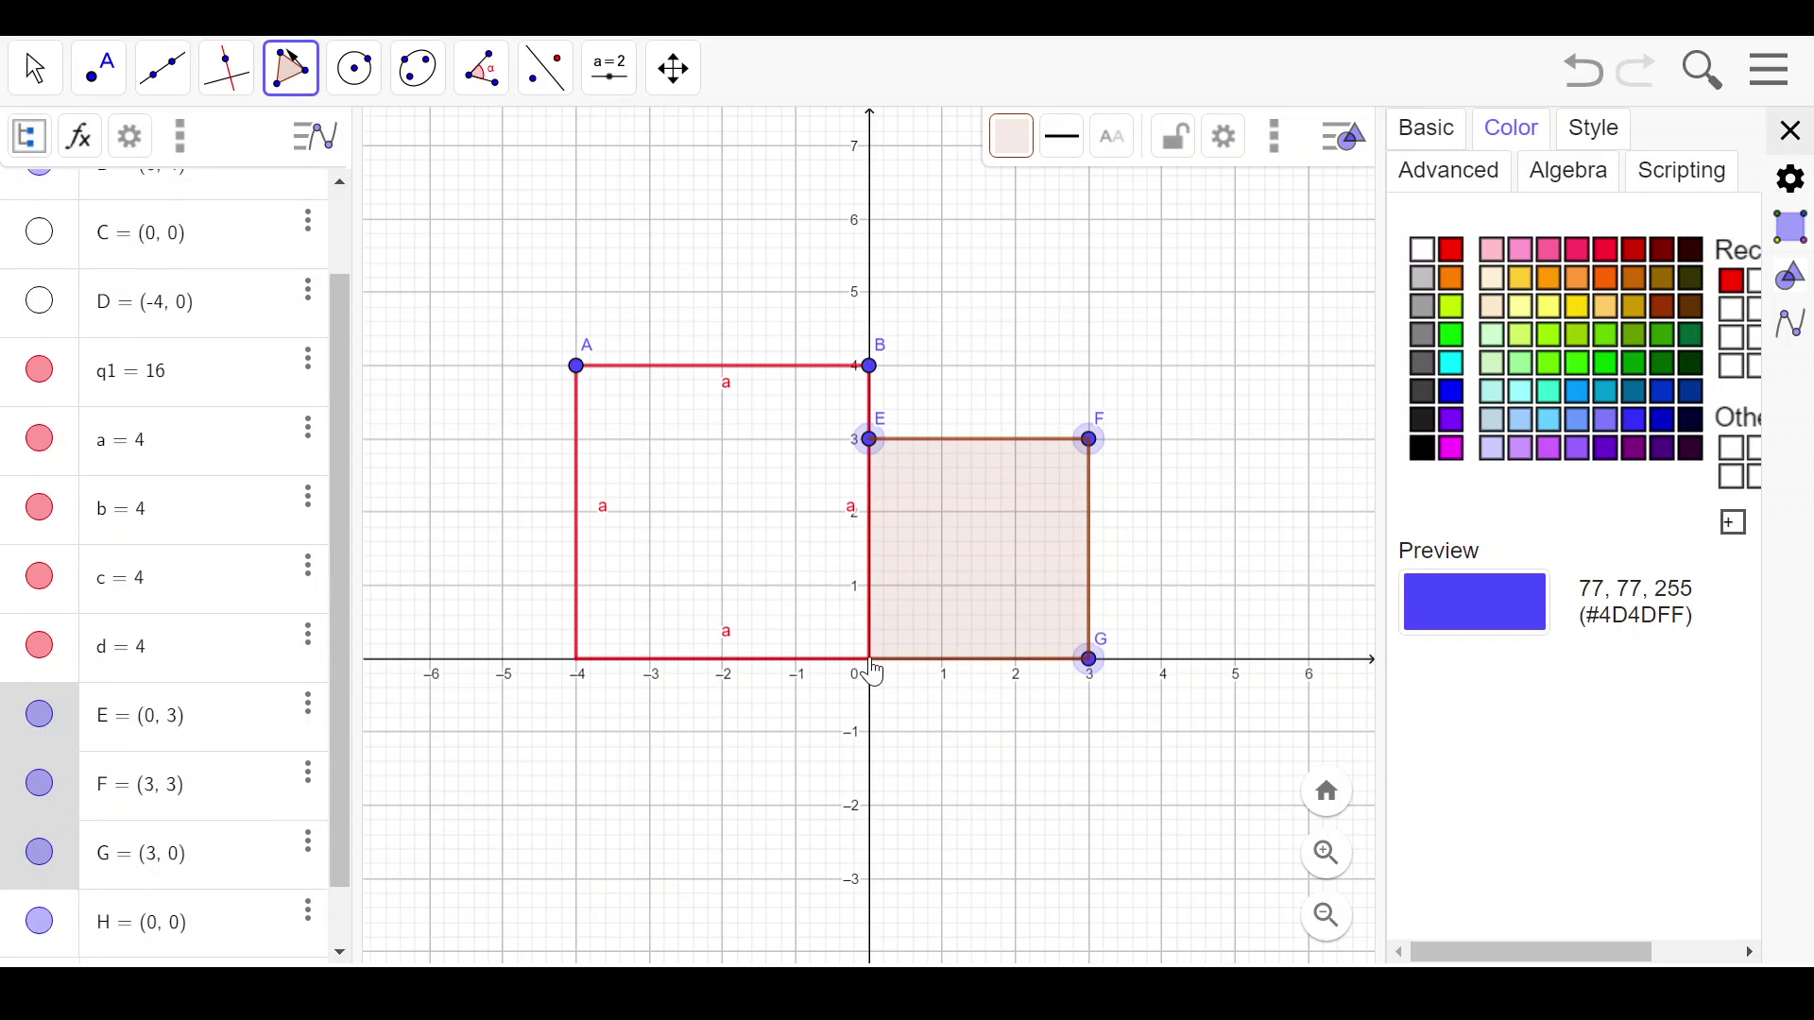
{"action": "left_click", "coordinate": [872, 442]}
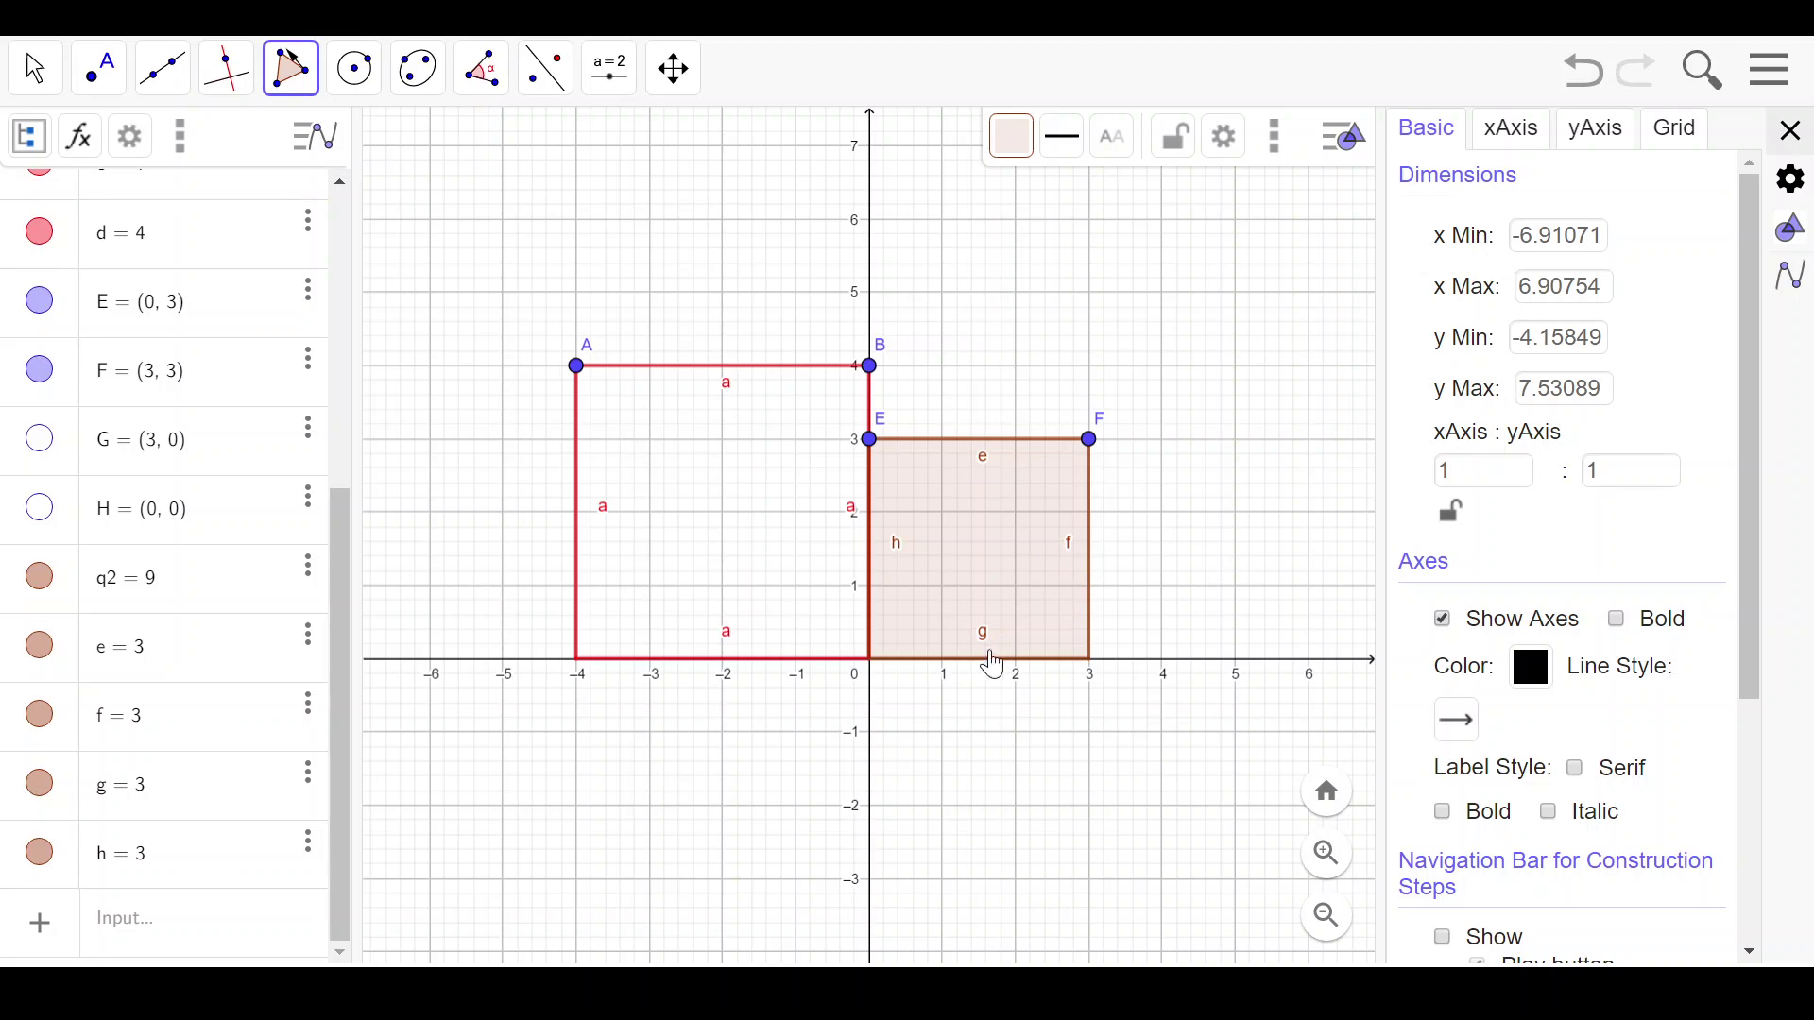
Set the label of side e, from E to F, to Caption and enter the caption "b".
{"action": "left_click", "coordinate": [198, 648]}
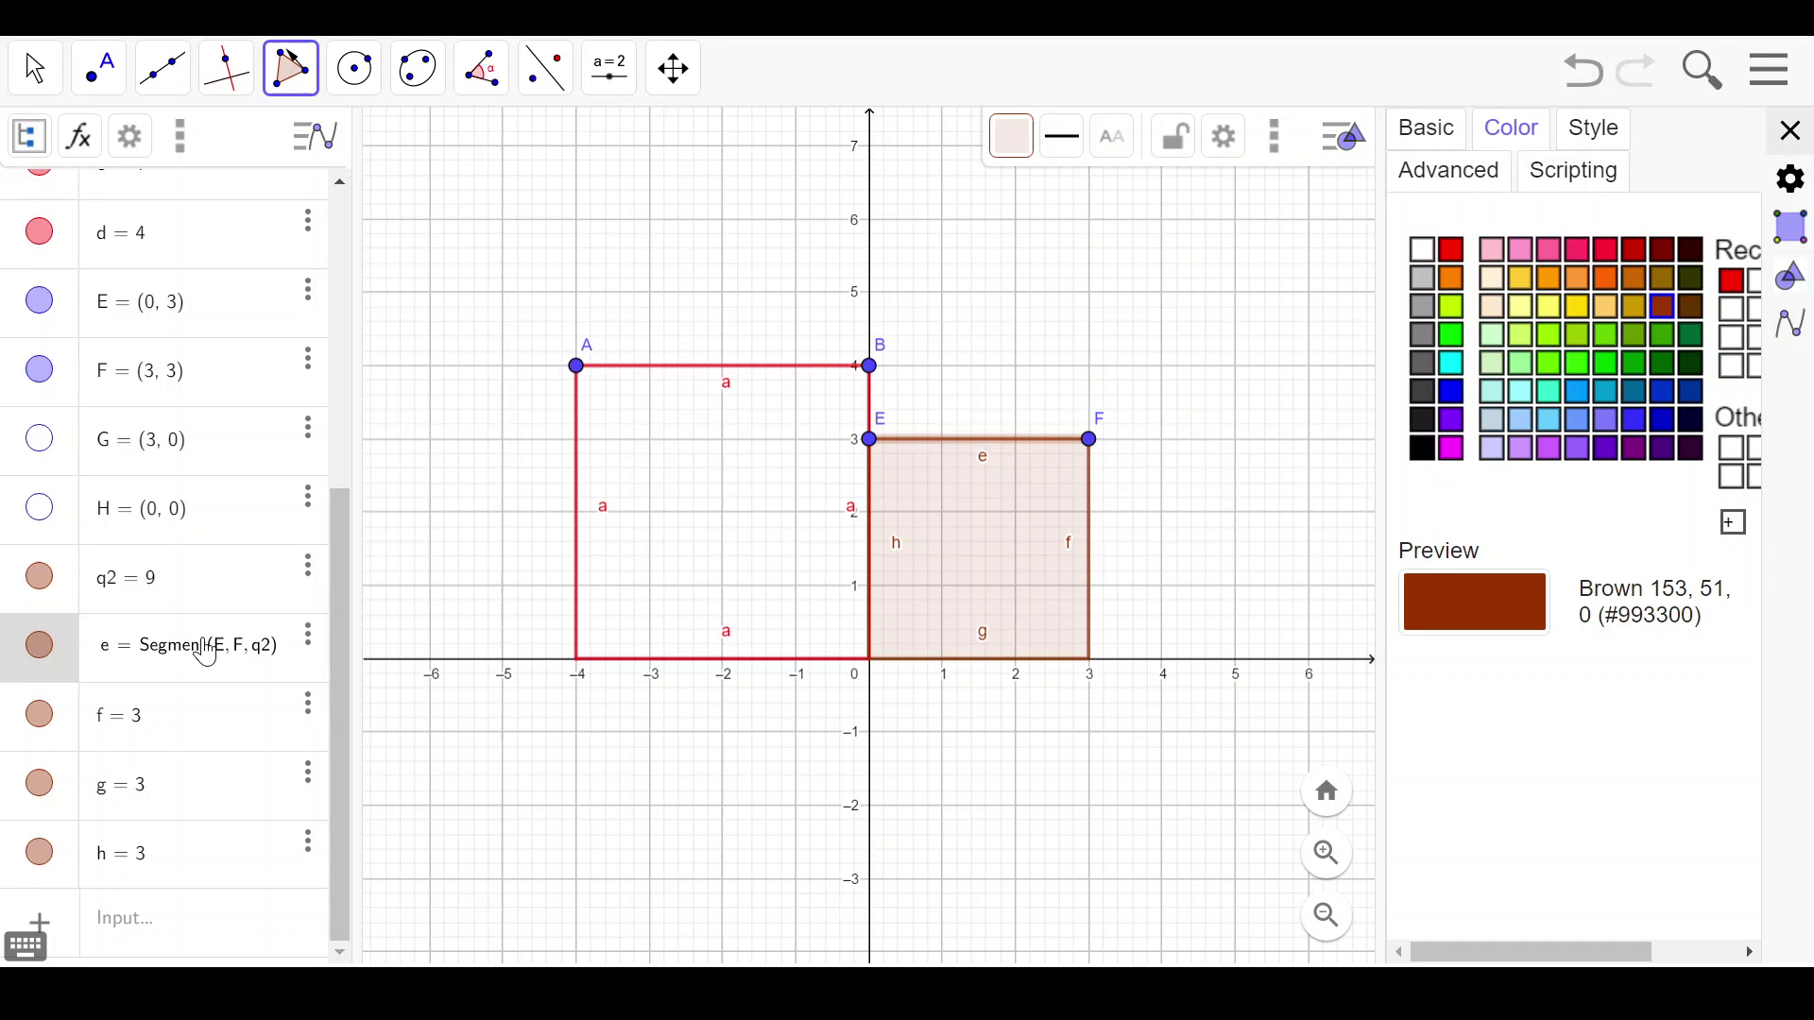
{"action": "left_click", "coordinate": [1431, 133]}
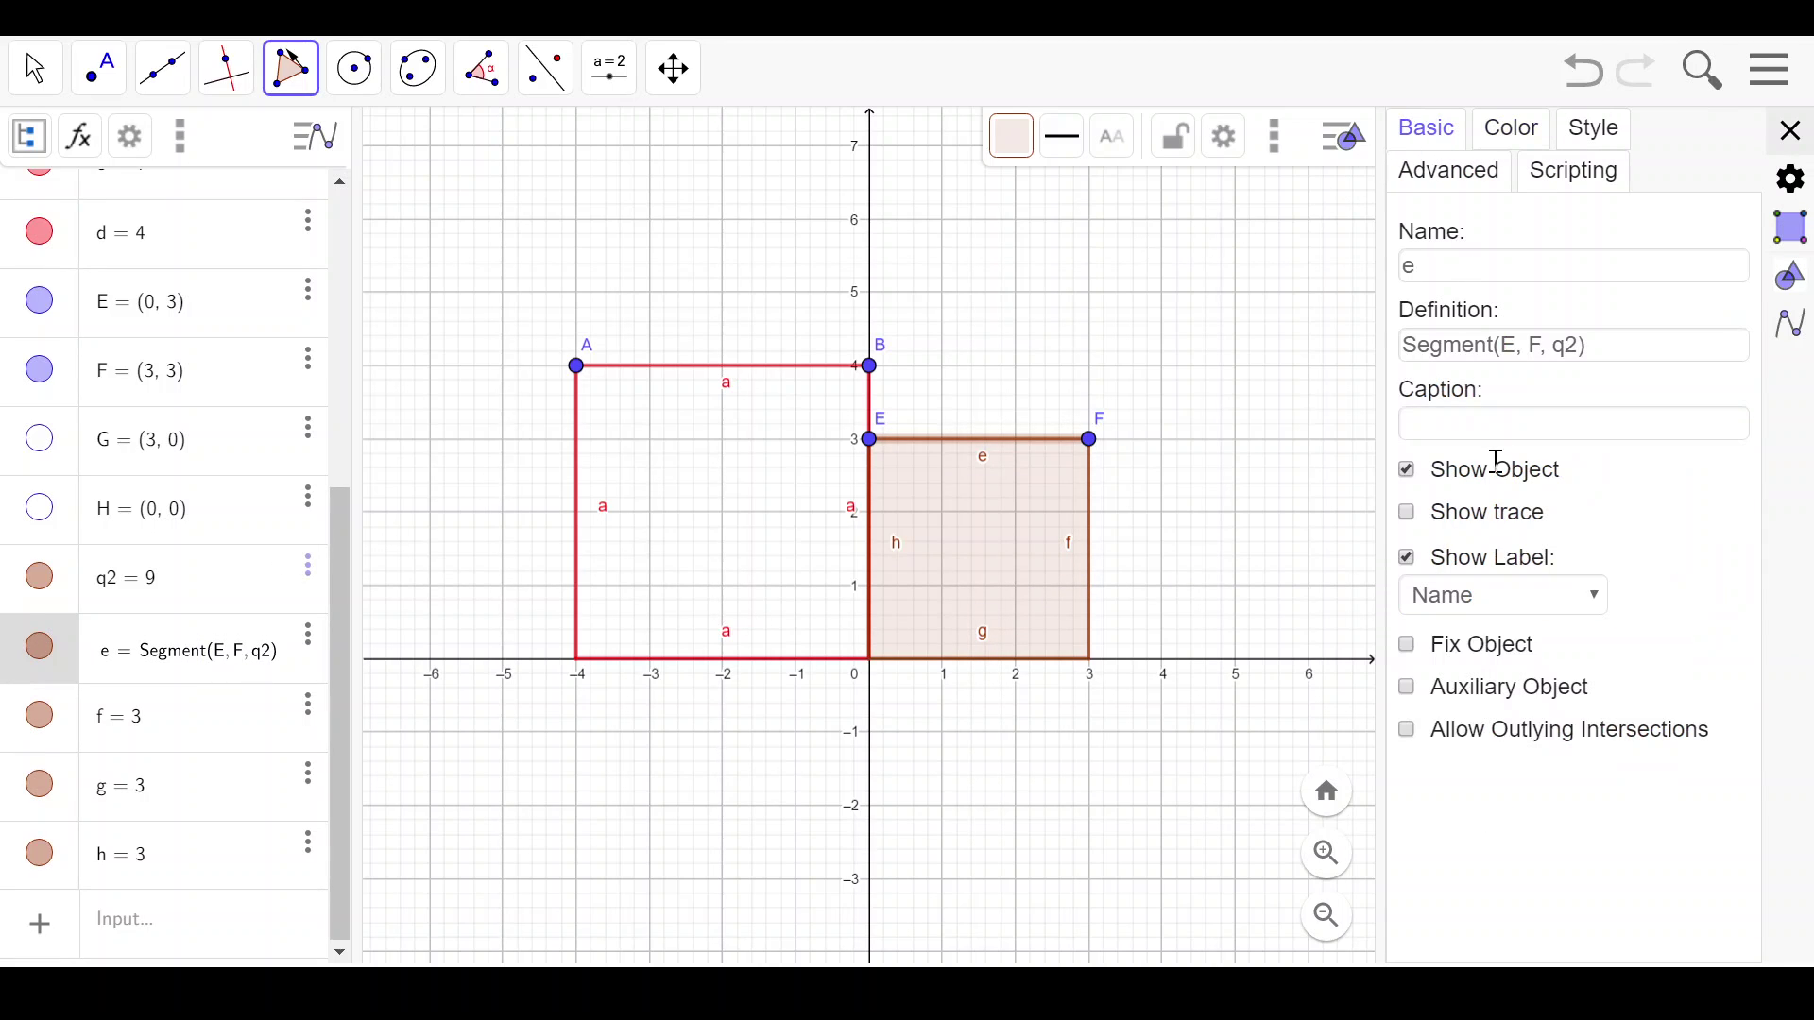
{"action": "left_click", "coordinate": [1545, 592]}
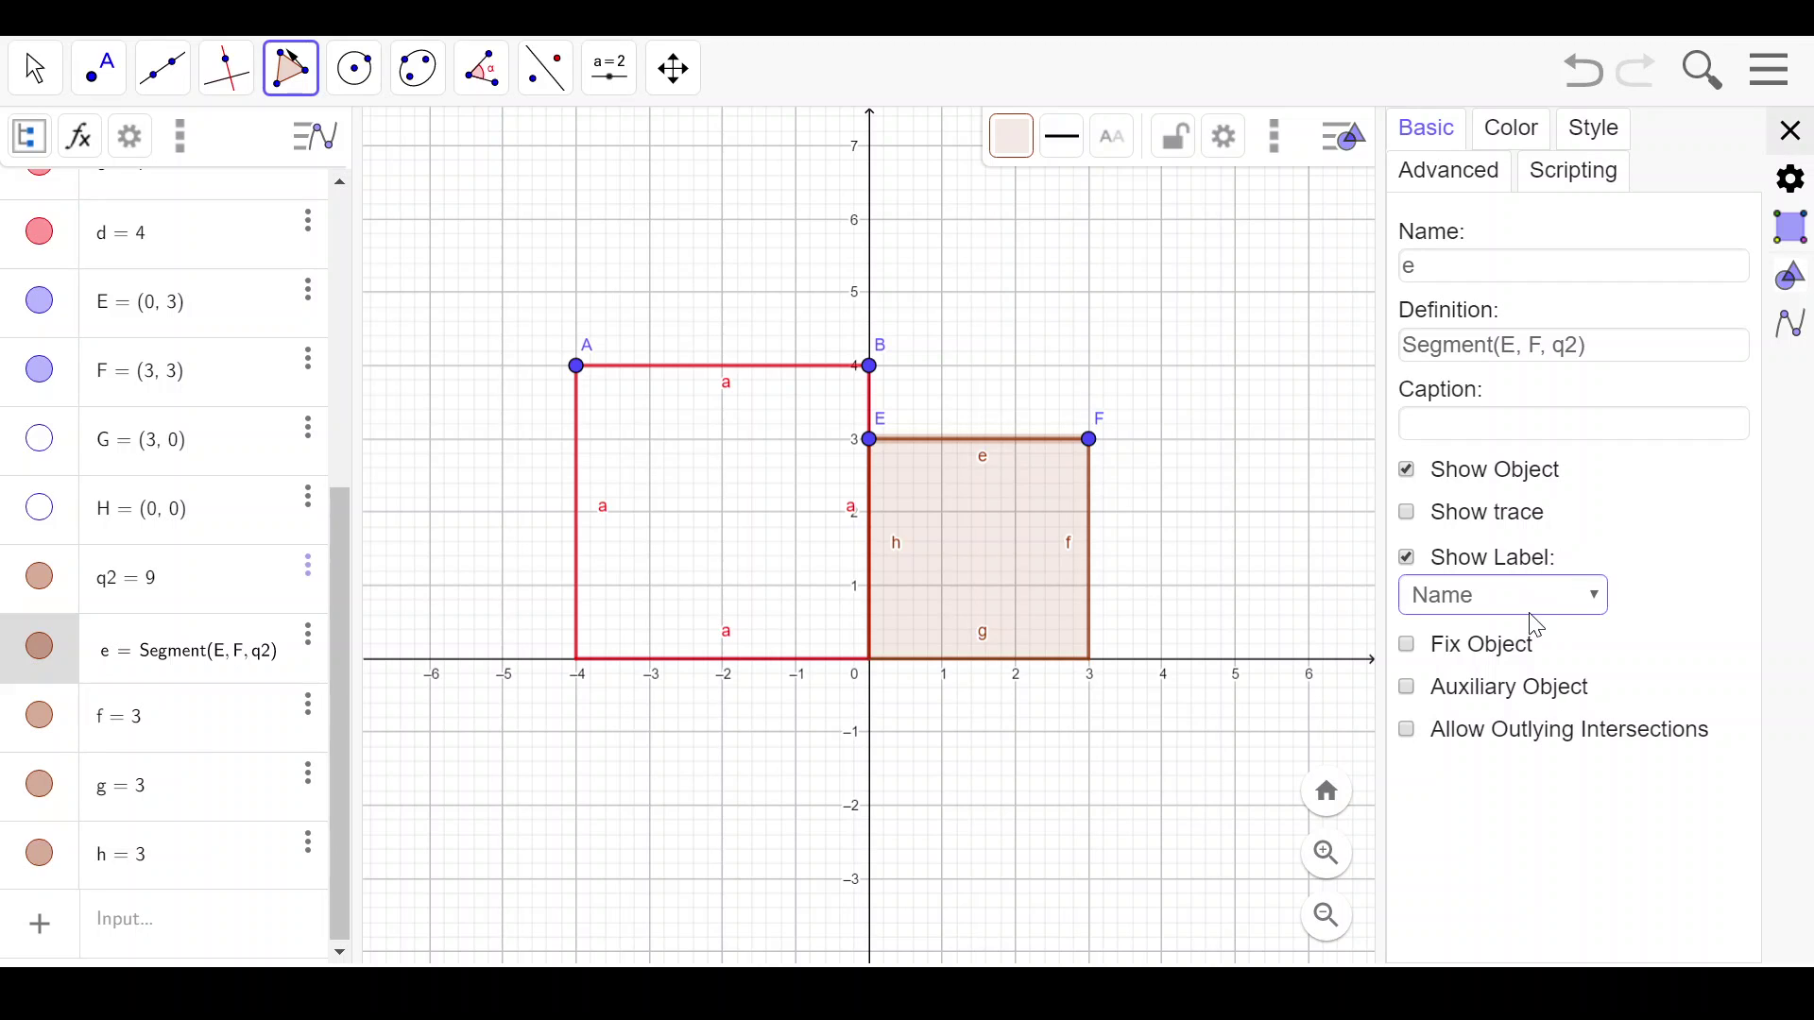
{"action": "left_click", "coordinate": [1483, 735]}
{"action": "left_click", "coordinate": [1484, 423]}
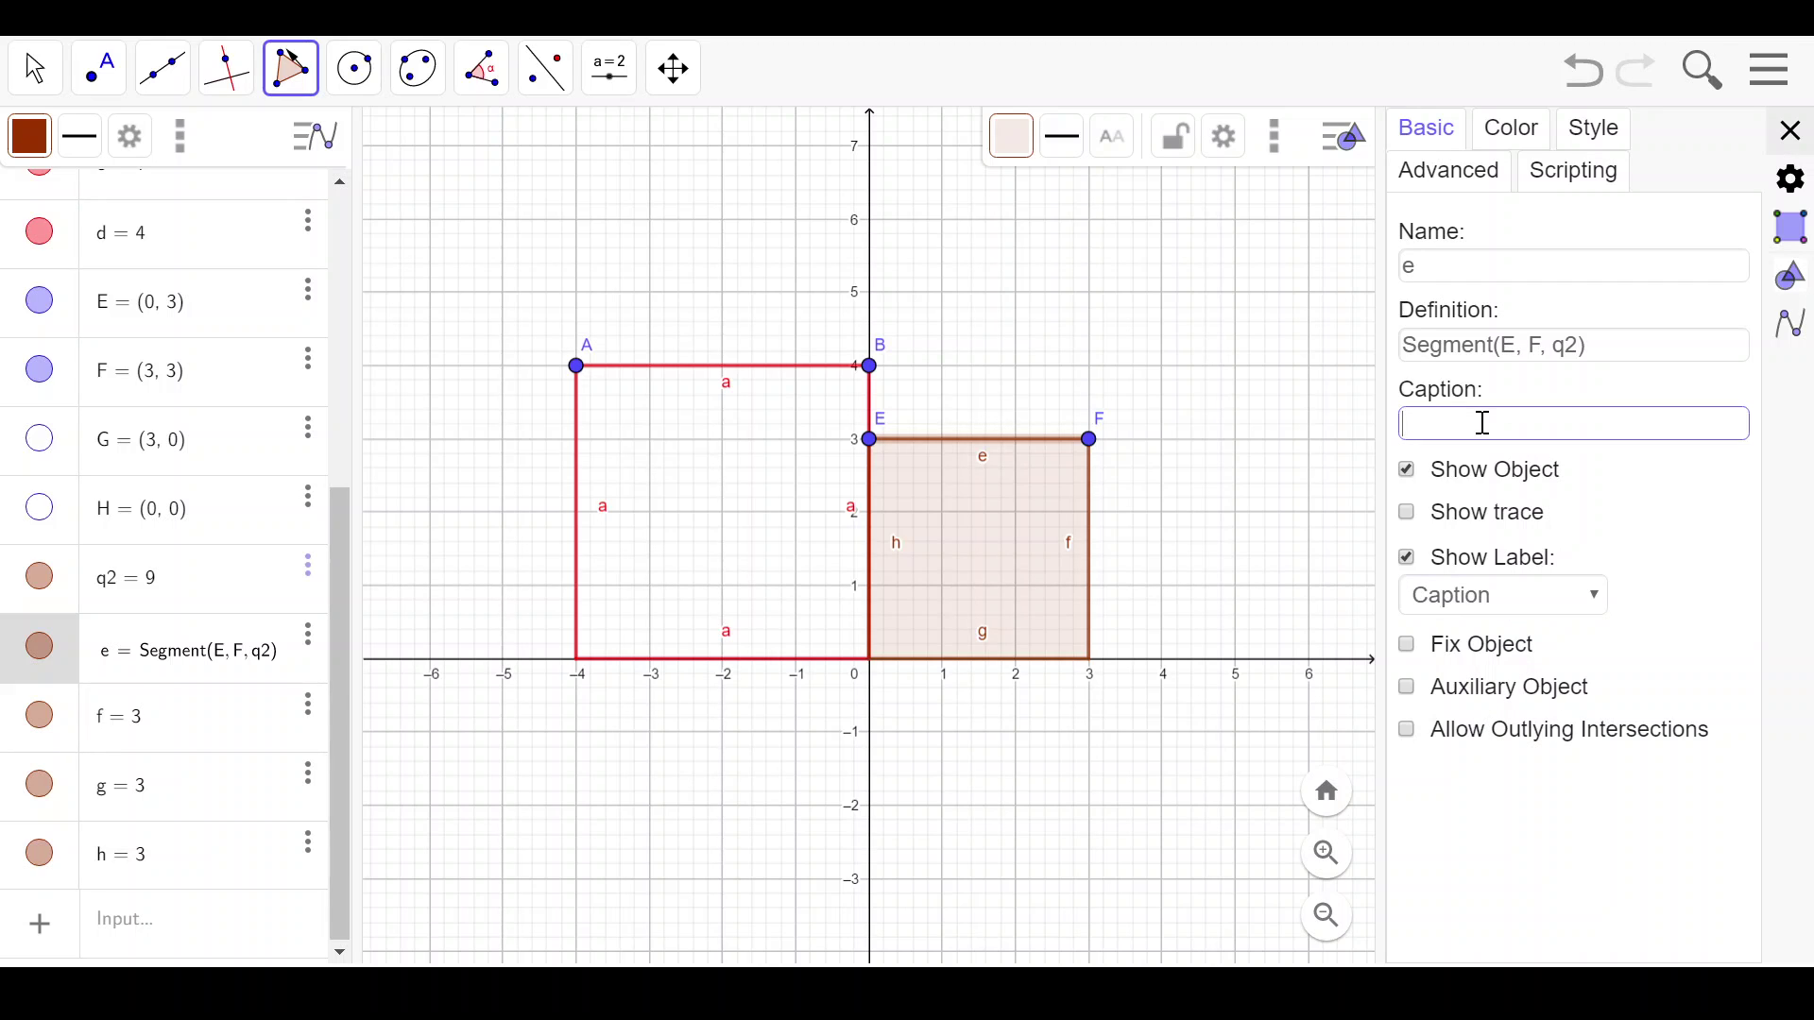
{"action": "type", "text": "b"}
{"action": "key", "text": "Return"}
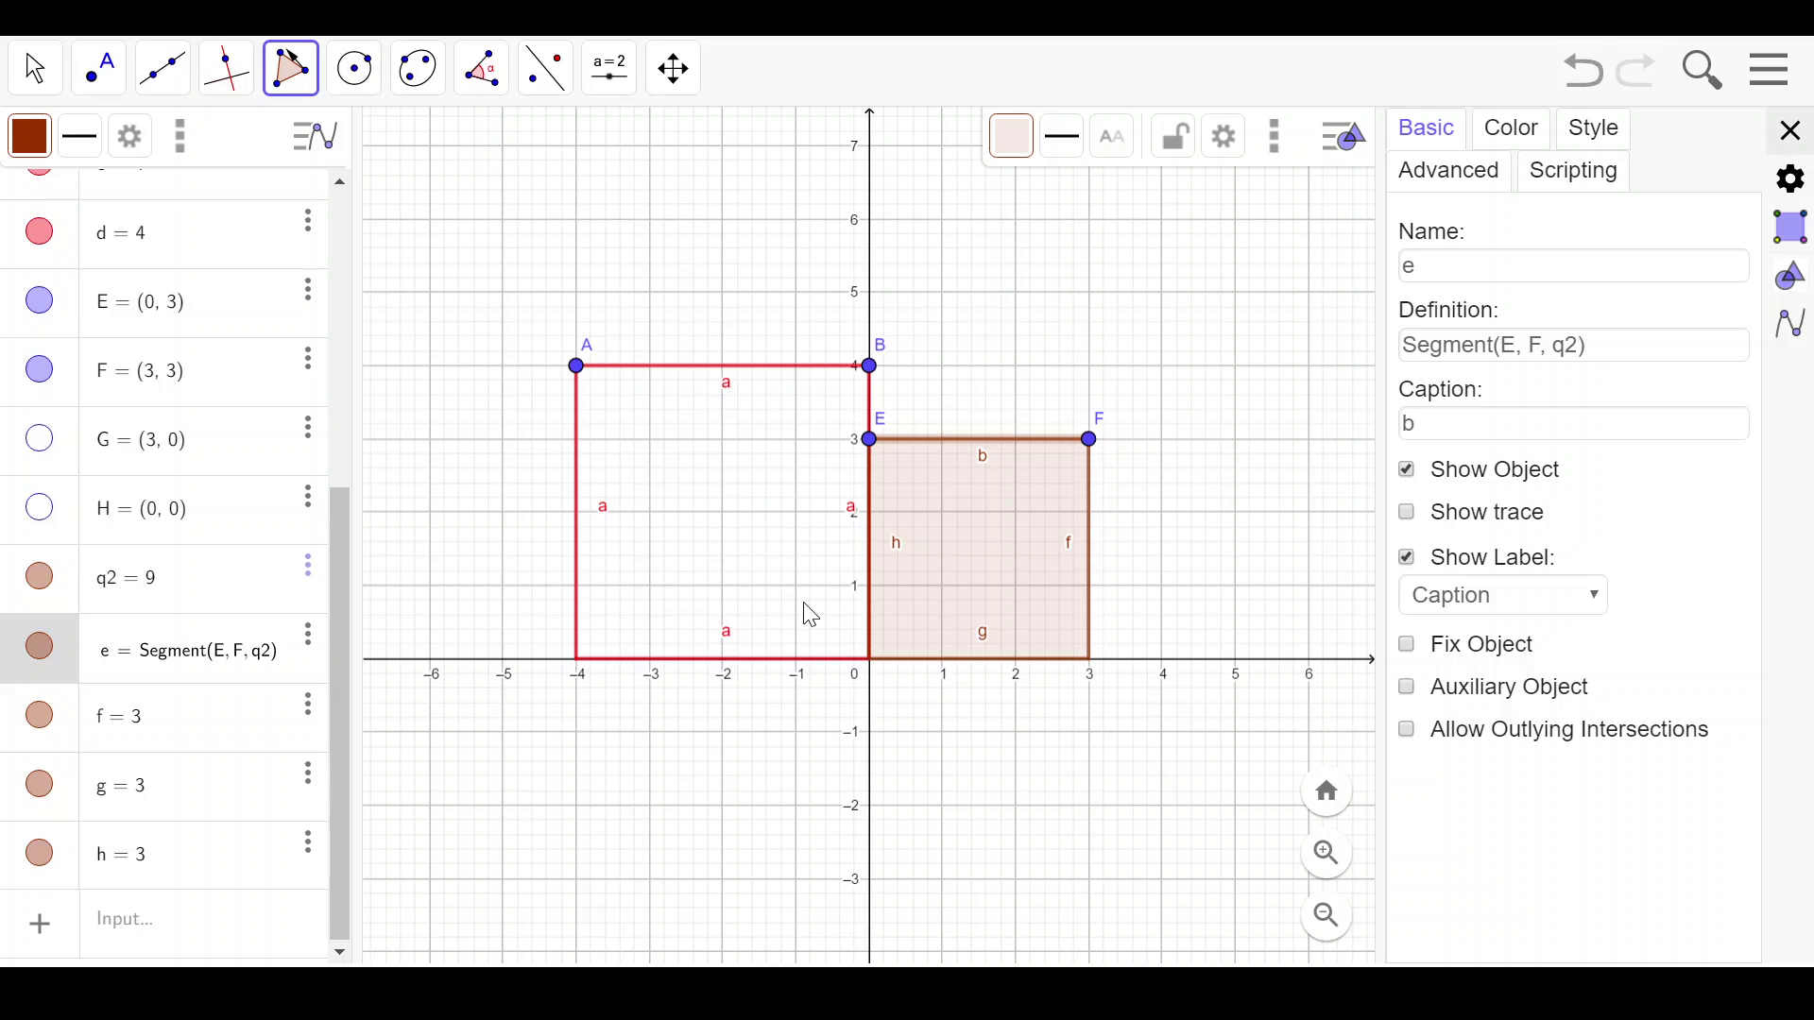
Switch the label of side f, from F to G, to Caption with the caption text "b".
{"action": "left_click", "coordinate": [188, 734]}
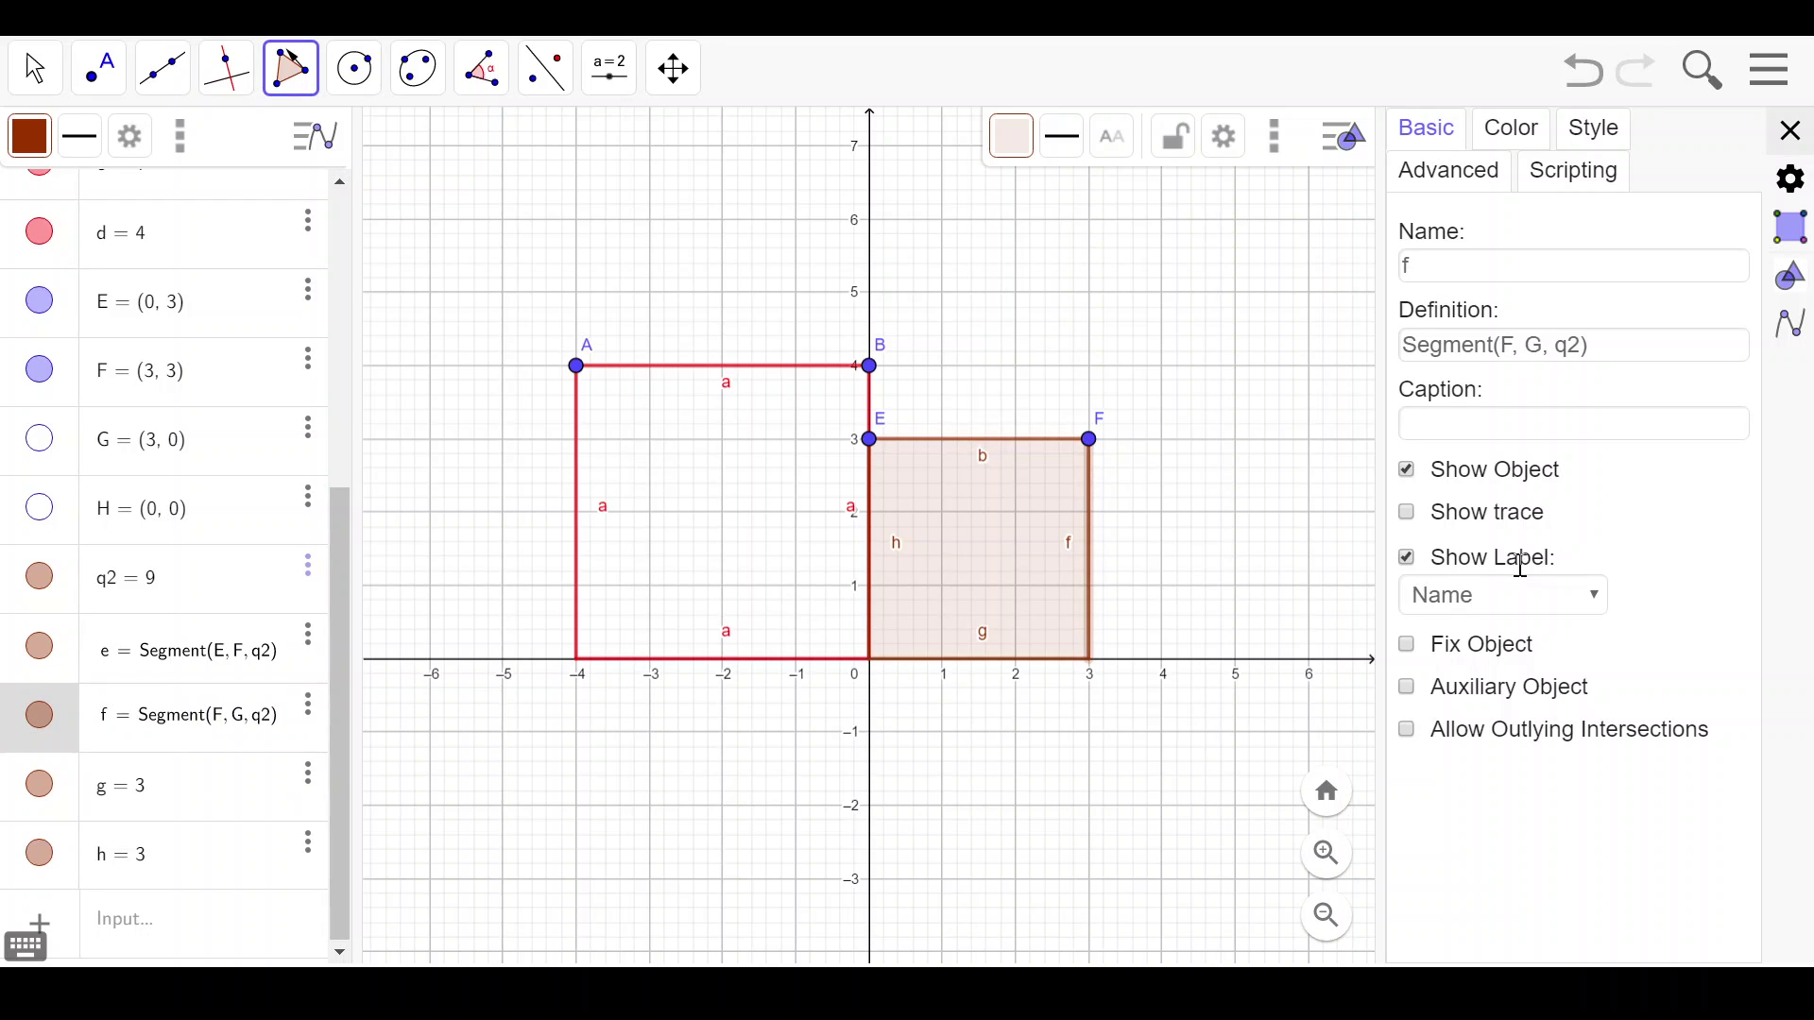
{"action": "left_click", "coordinate": [1559, 595]}
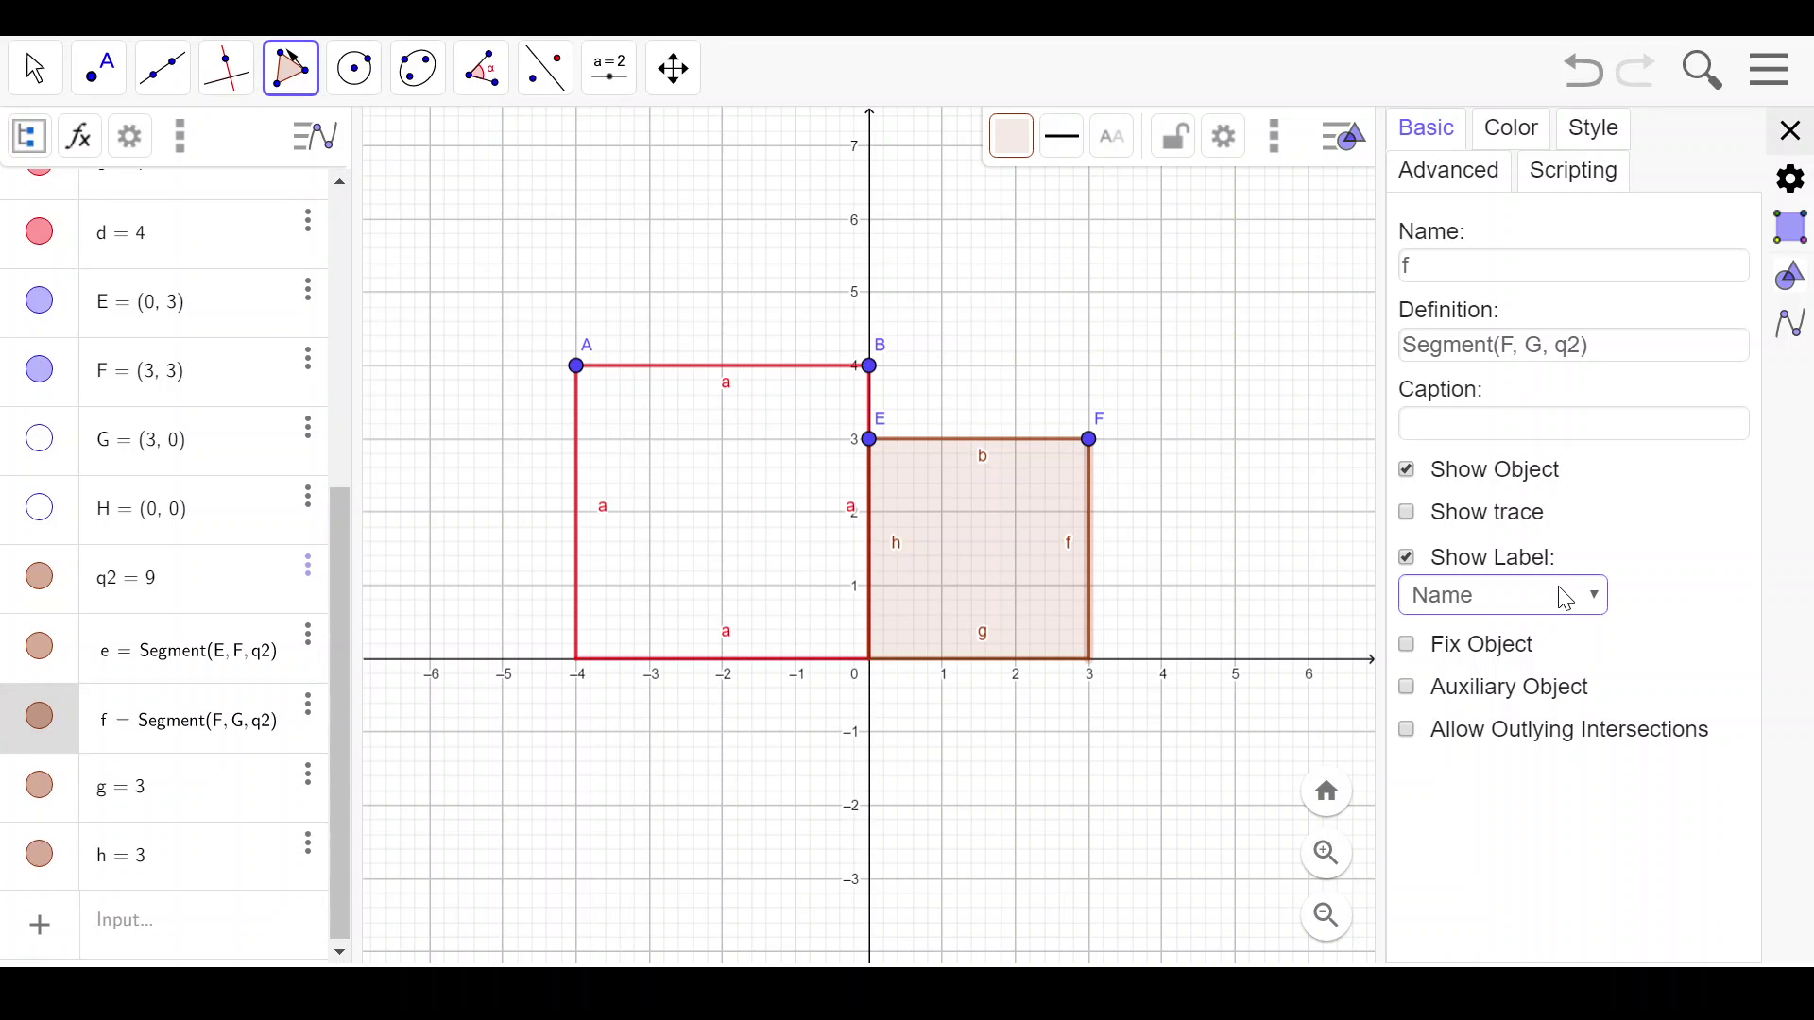
{"action": "left_click", "coordinate": [1531, 725]}
{"action": "left_click", "coordinate": [1540, 416]}
{"action": "key", "text": "Return"}
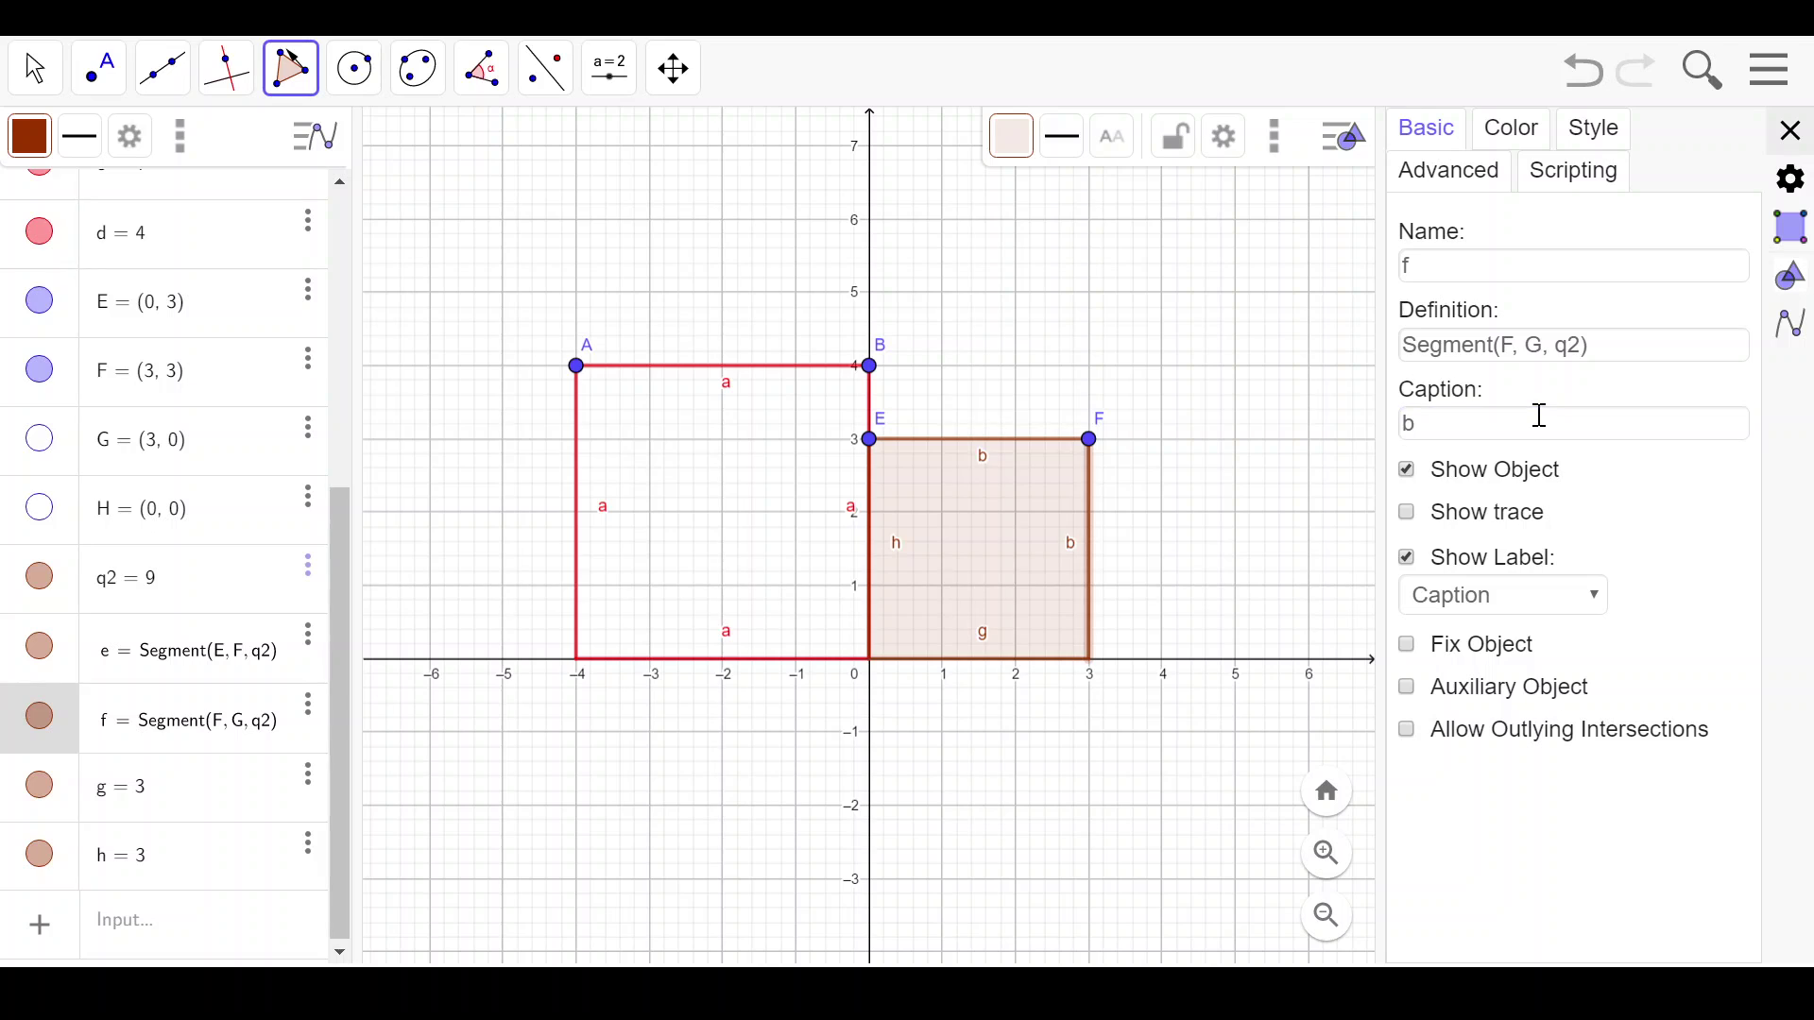
Show the caption as the label of side g, from G to H, and set its caption to "b".
{"action": "left_click", "coordinate": [200, 789]}
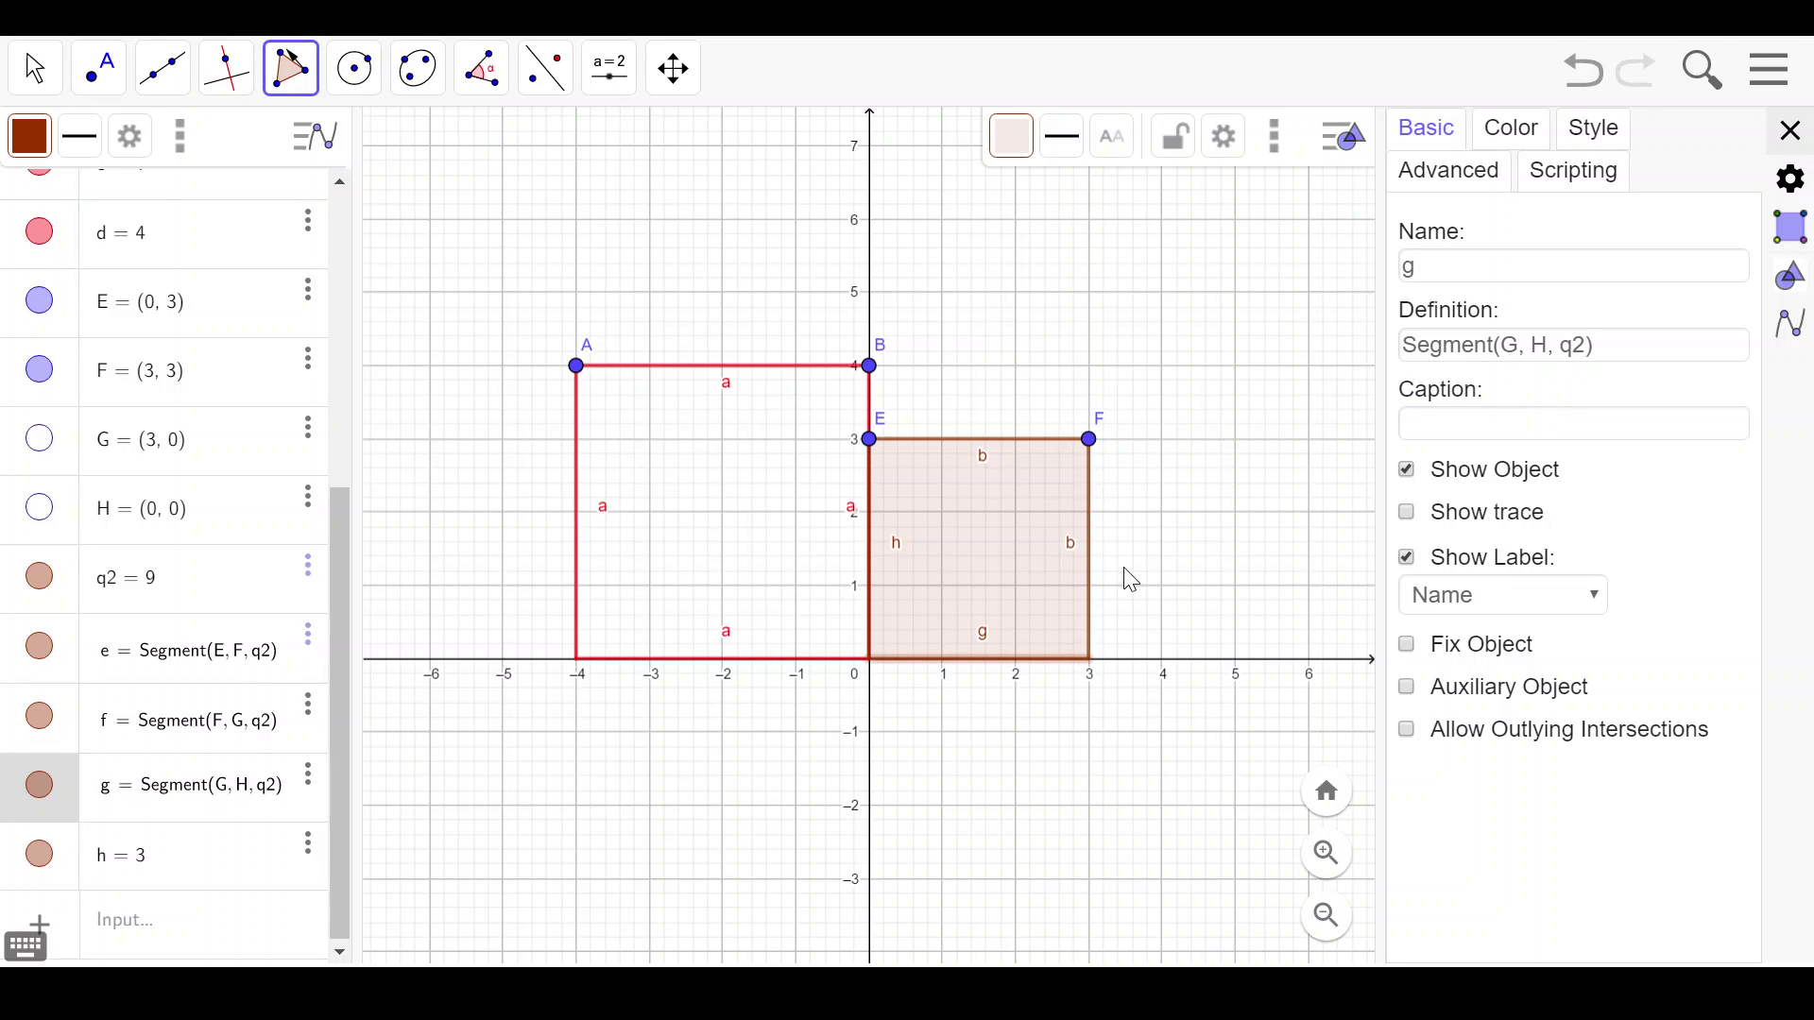
{"action": "left_click", "coordinate": [1518, 616]}
{"action": "left_click", "coordinate": [1500, 726]}
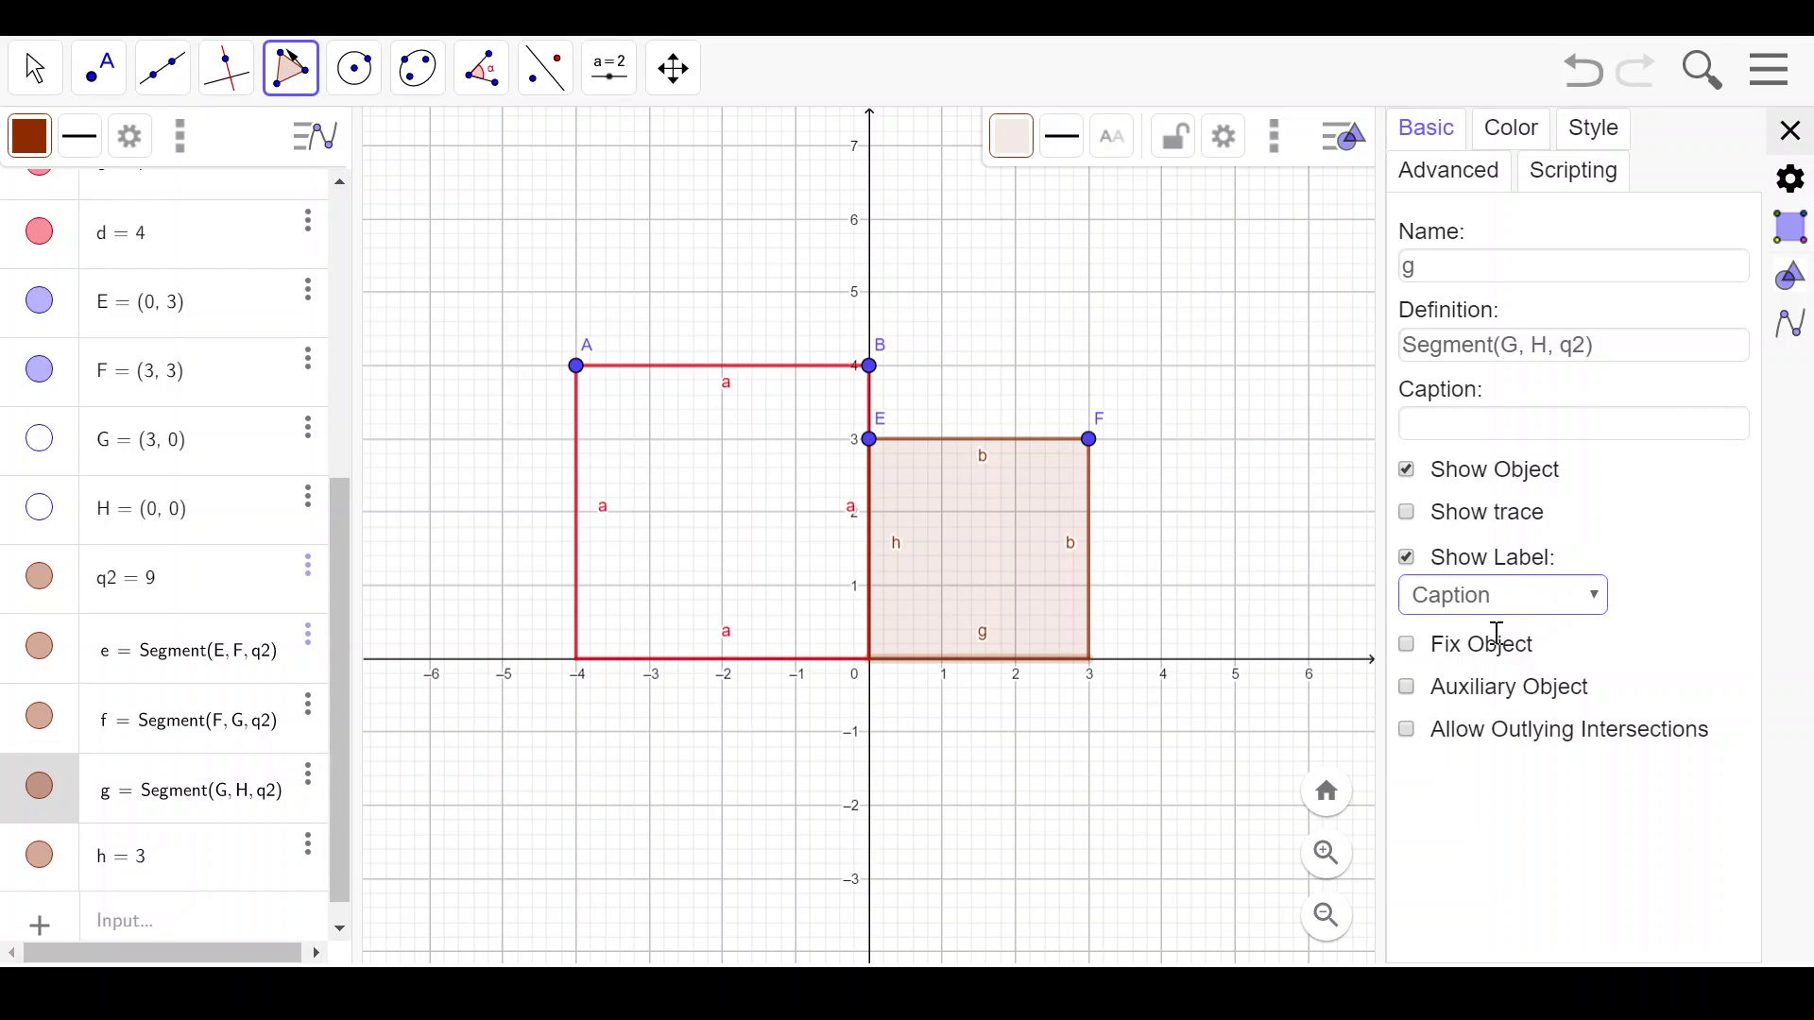
{"action": "left_click", "coordinate": [1534, 423]}
{"action": "type", "text": "b"}
{"action": "key", "text": "Return"}
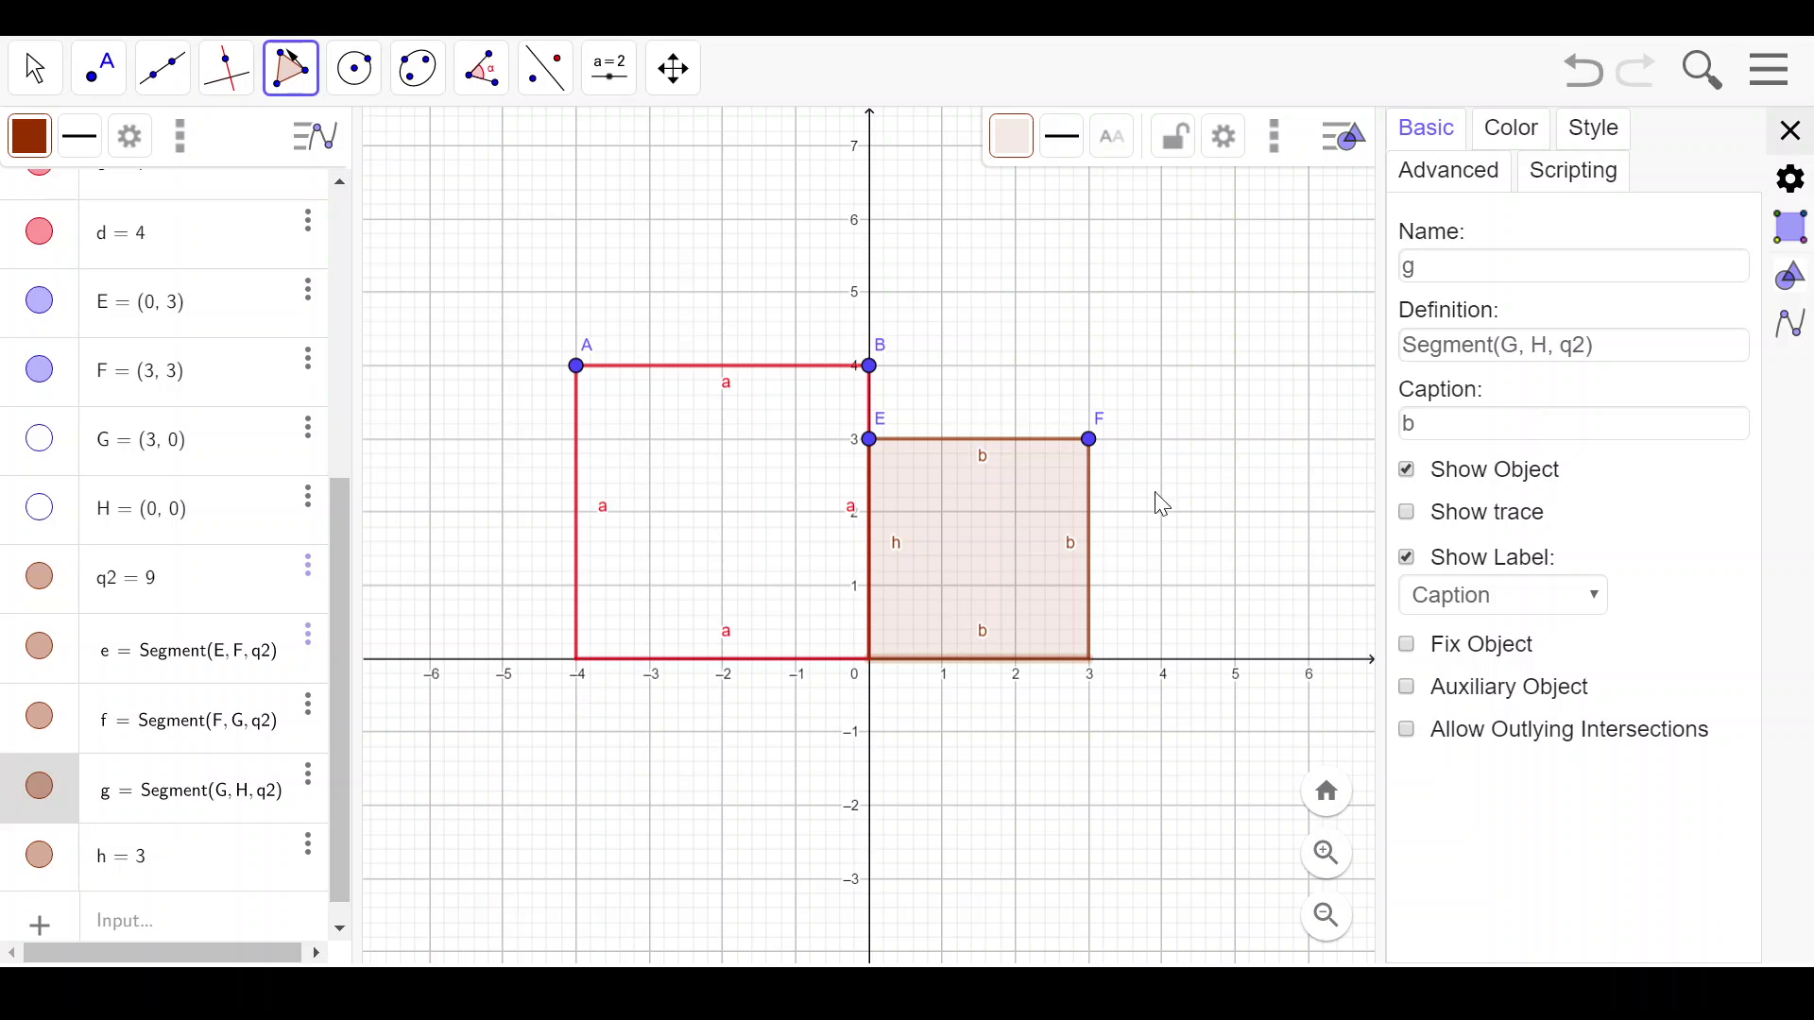
Give side h, from H to E, the caption "b" and set its label to Caption.
{"action": "left_click", "coordinate": [255, 833]}
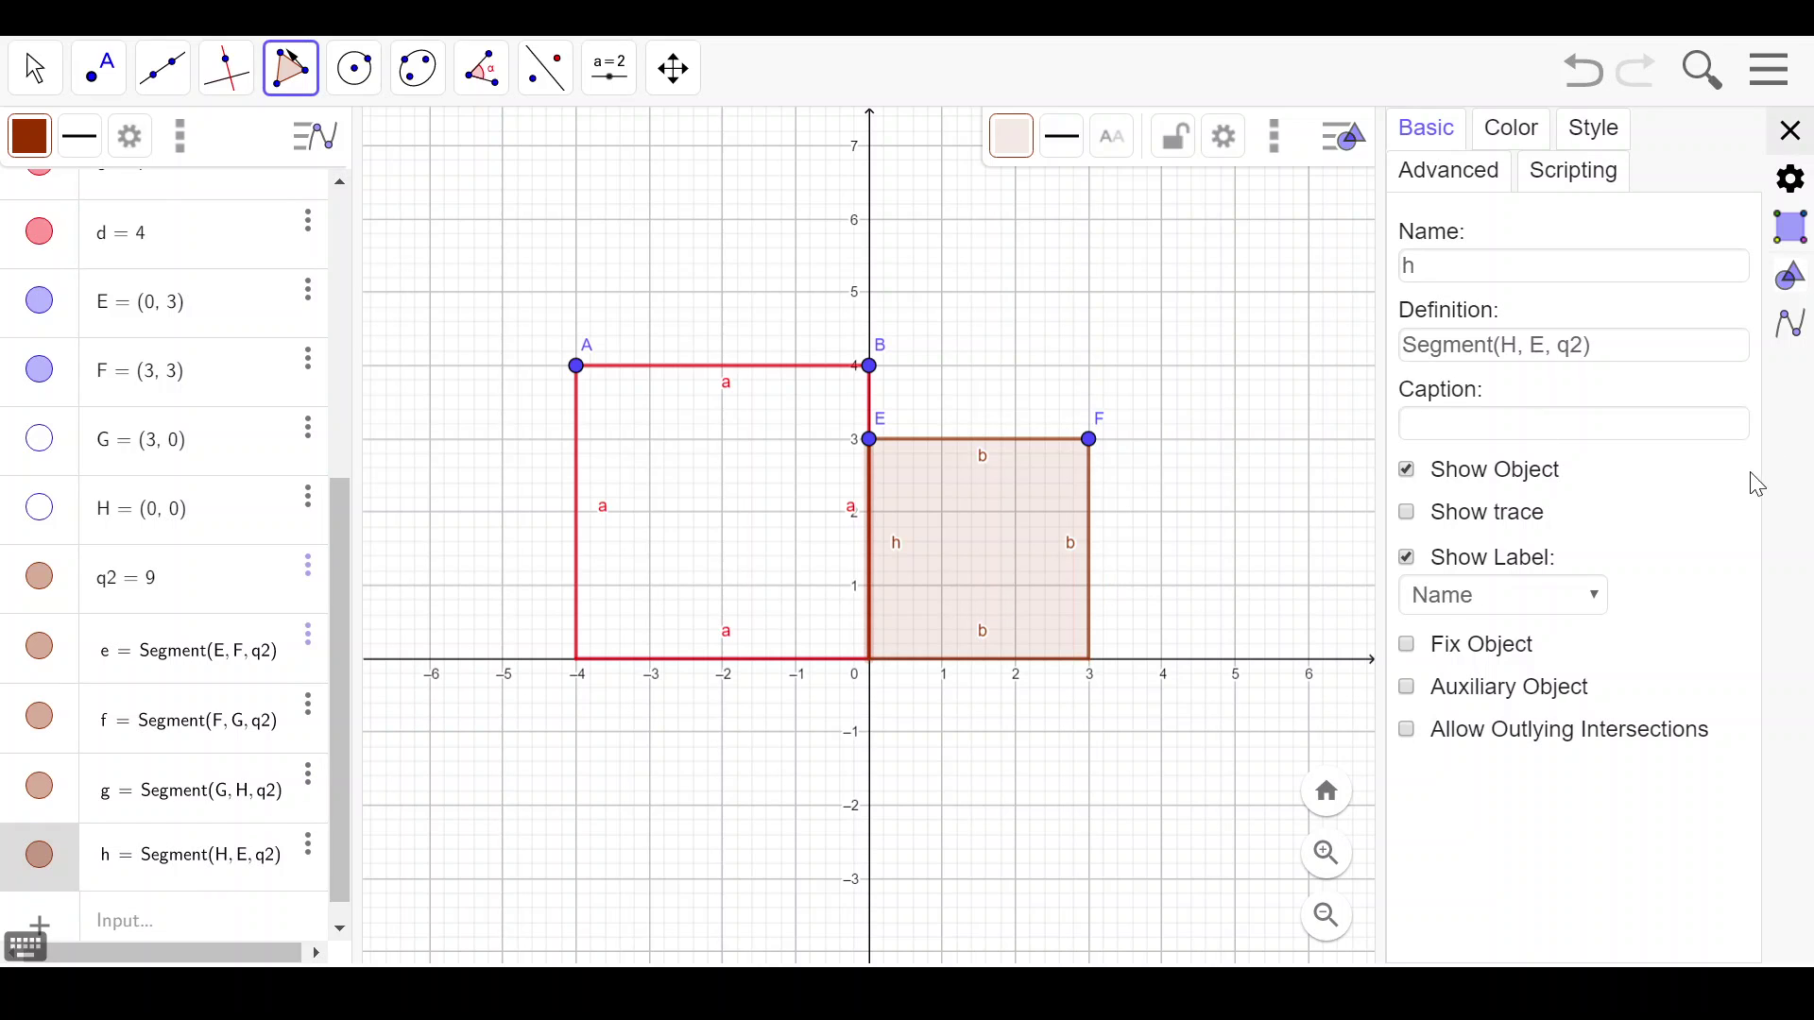
{"action": "left_click", "coordinate": [1570, 607]}
{"action": "left_click", "coordinate": [1551, 725]}
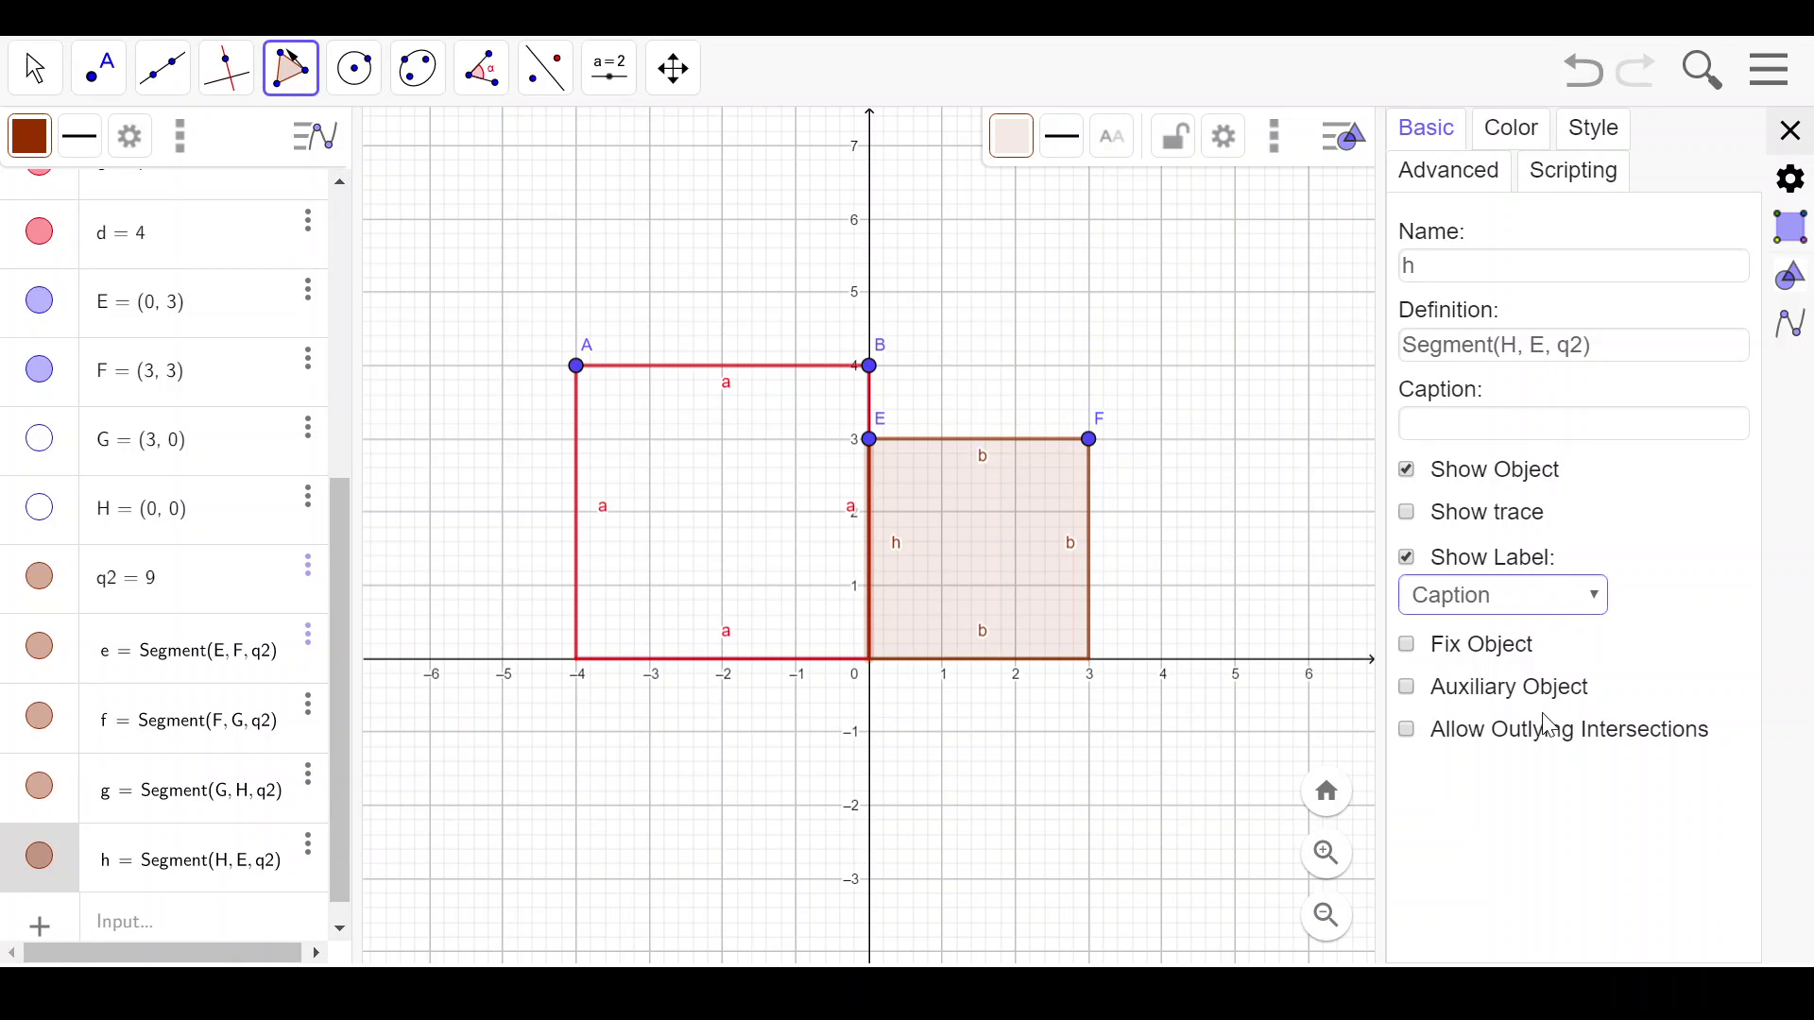
{"action": "left_click", "coordinate": [1573, 422]}
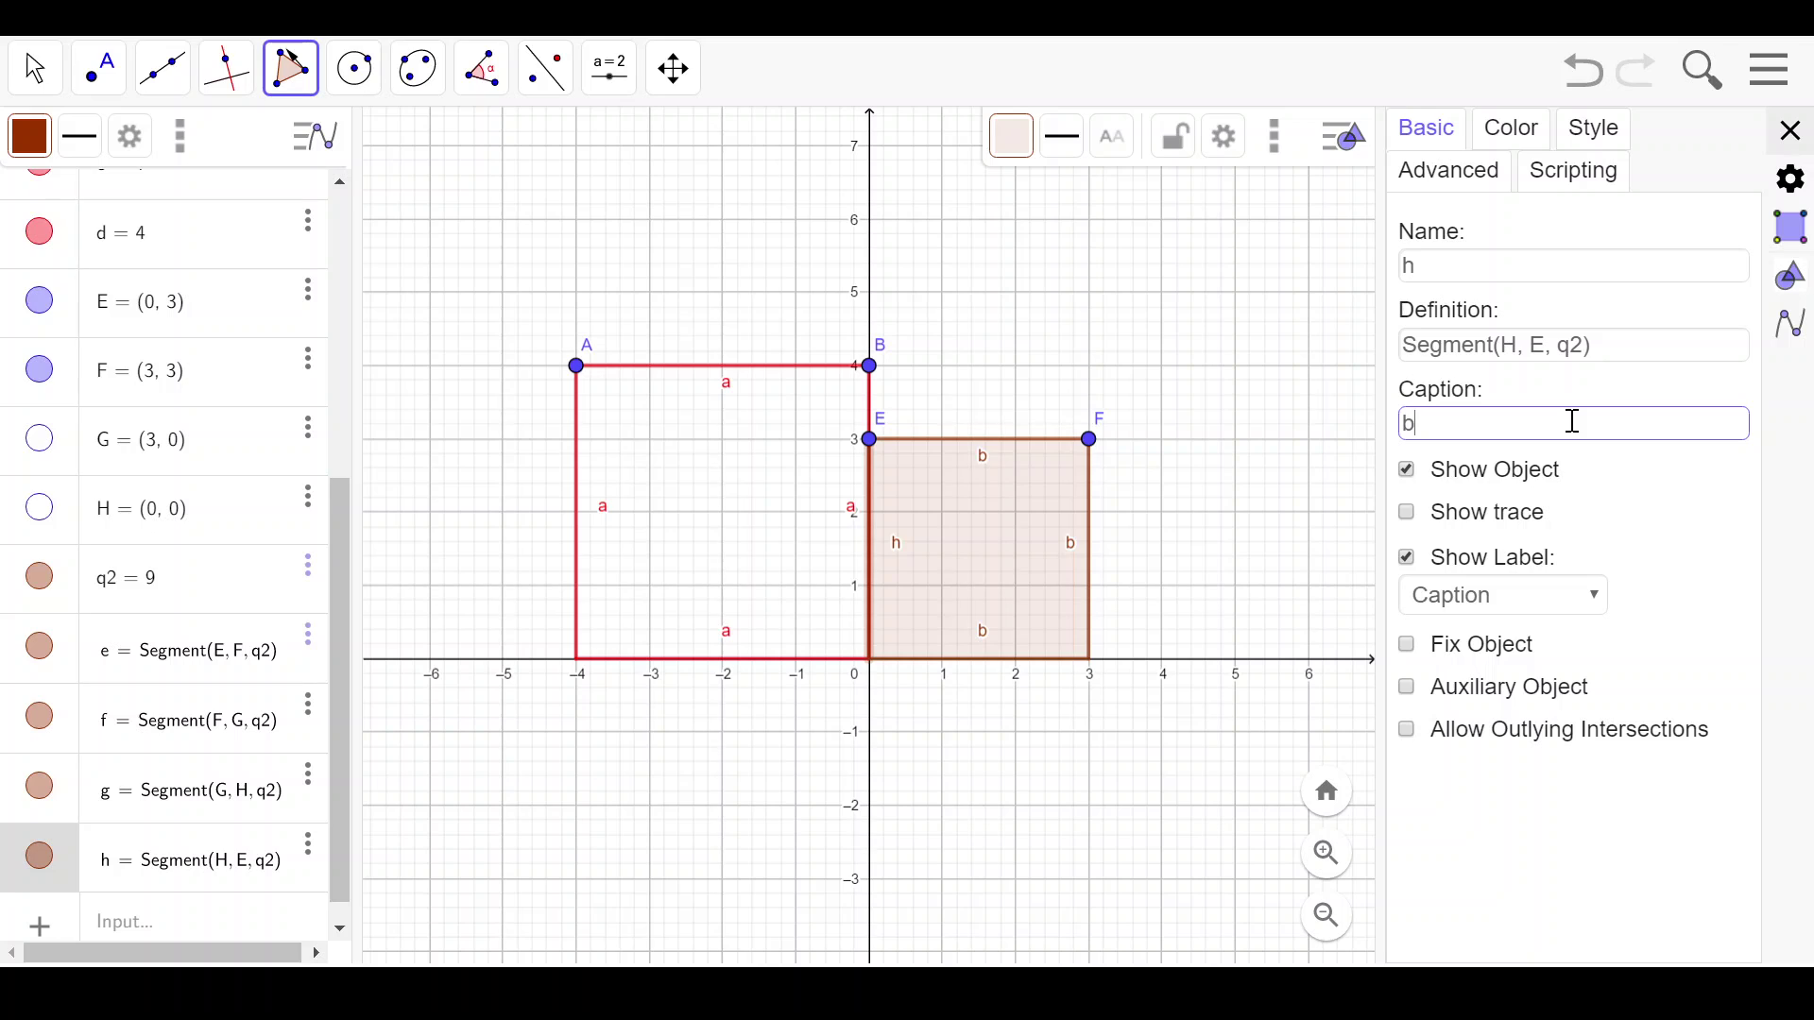
{"action": "key", "text": "Return"}
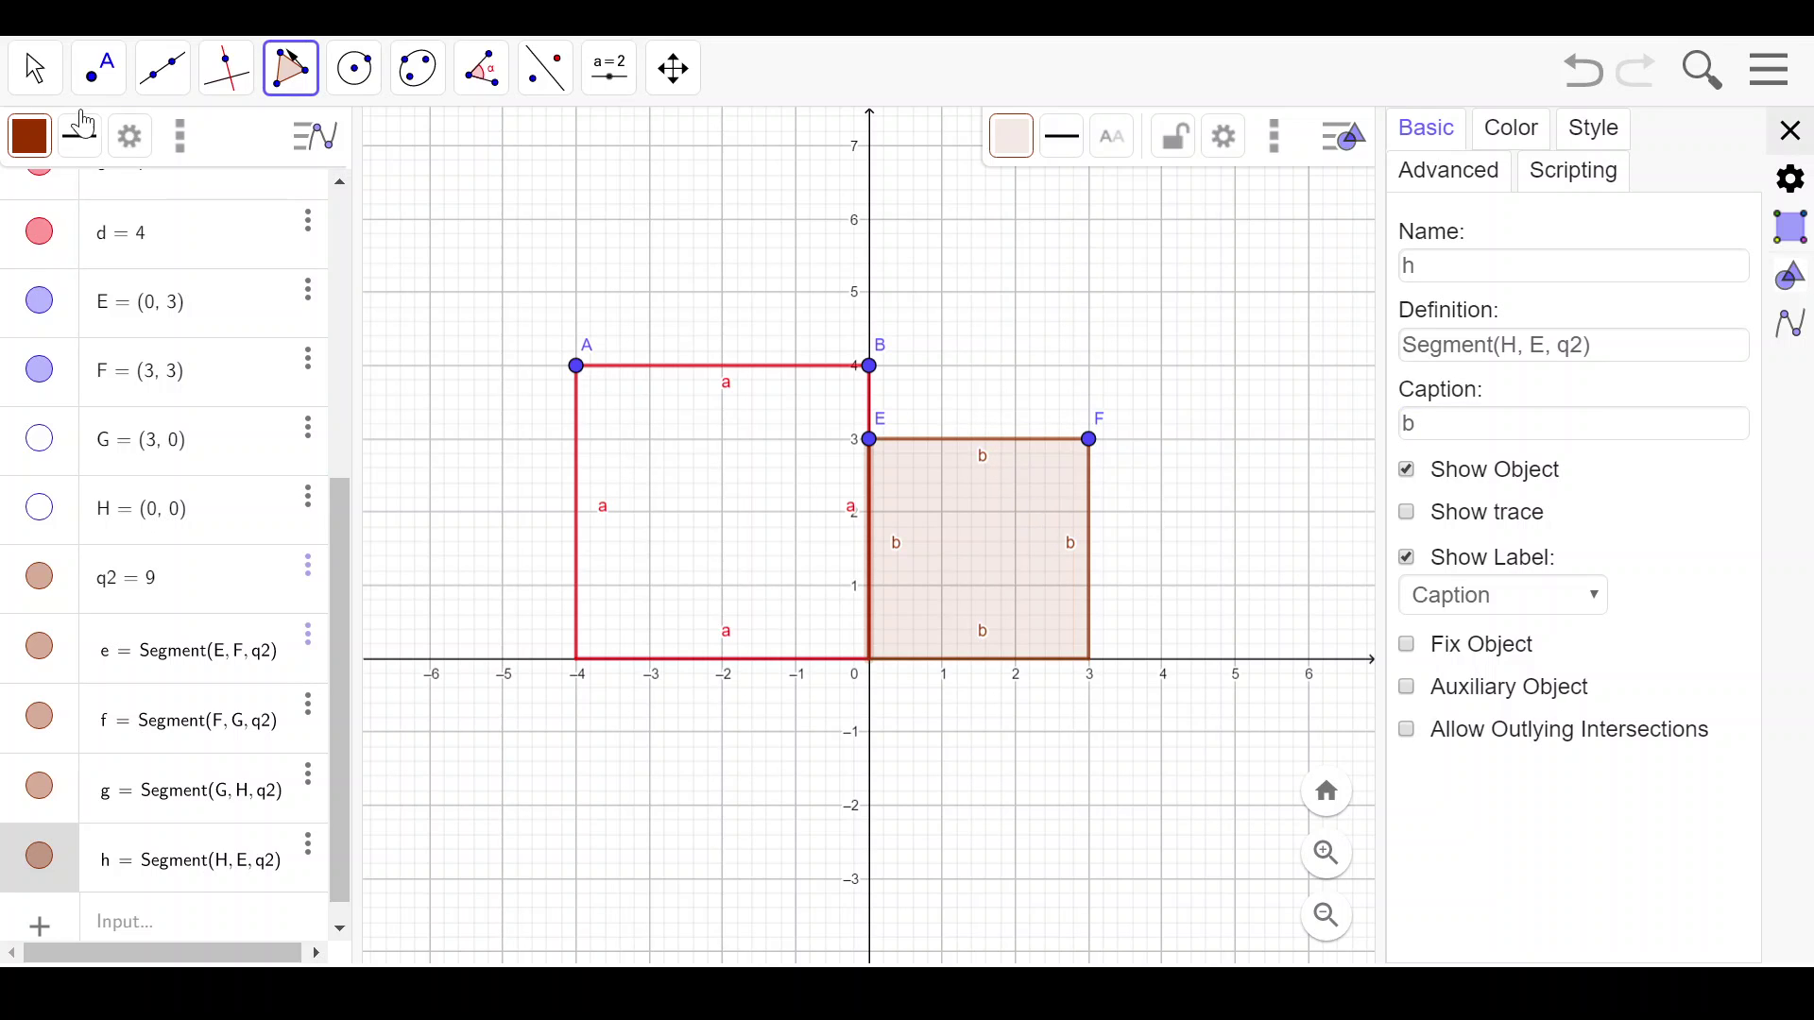
Color the square q2 blue (#0000FF), reduce its fill opacity to 0, and close the object properties.
{"action": "left_click", "coordinate": [35, 68]}
{"action": "left_click", "coordinate": [99, 68]}
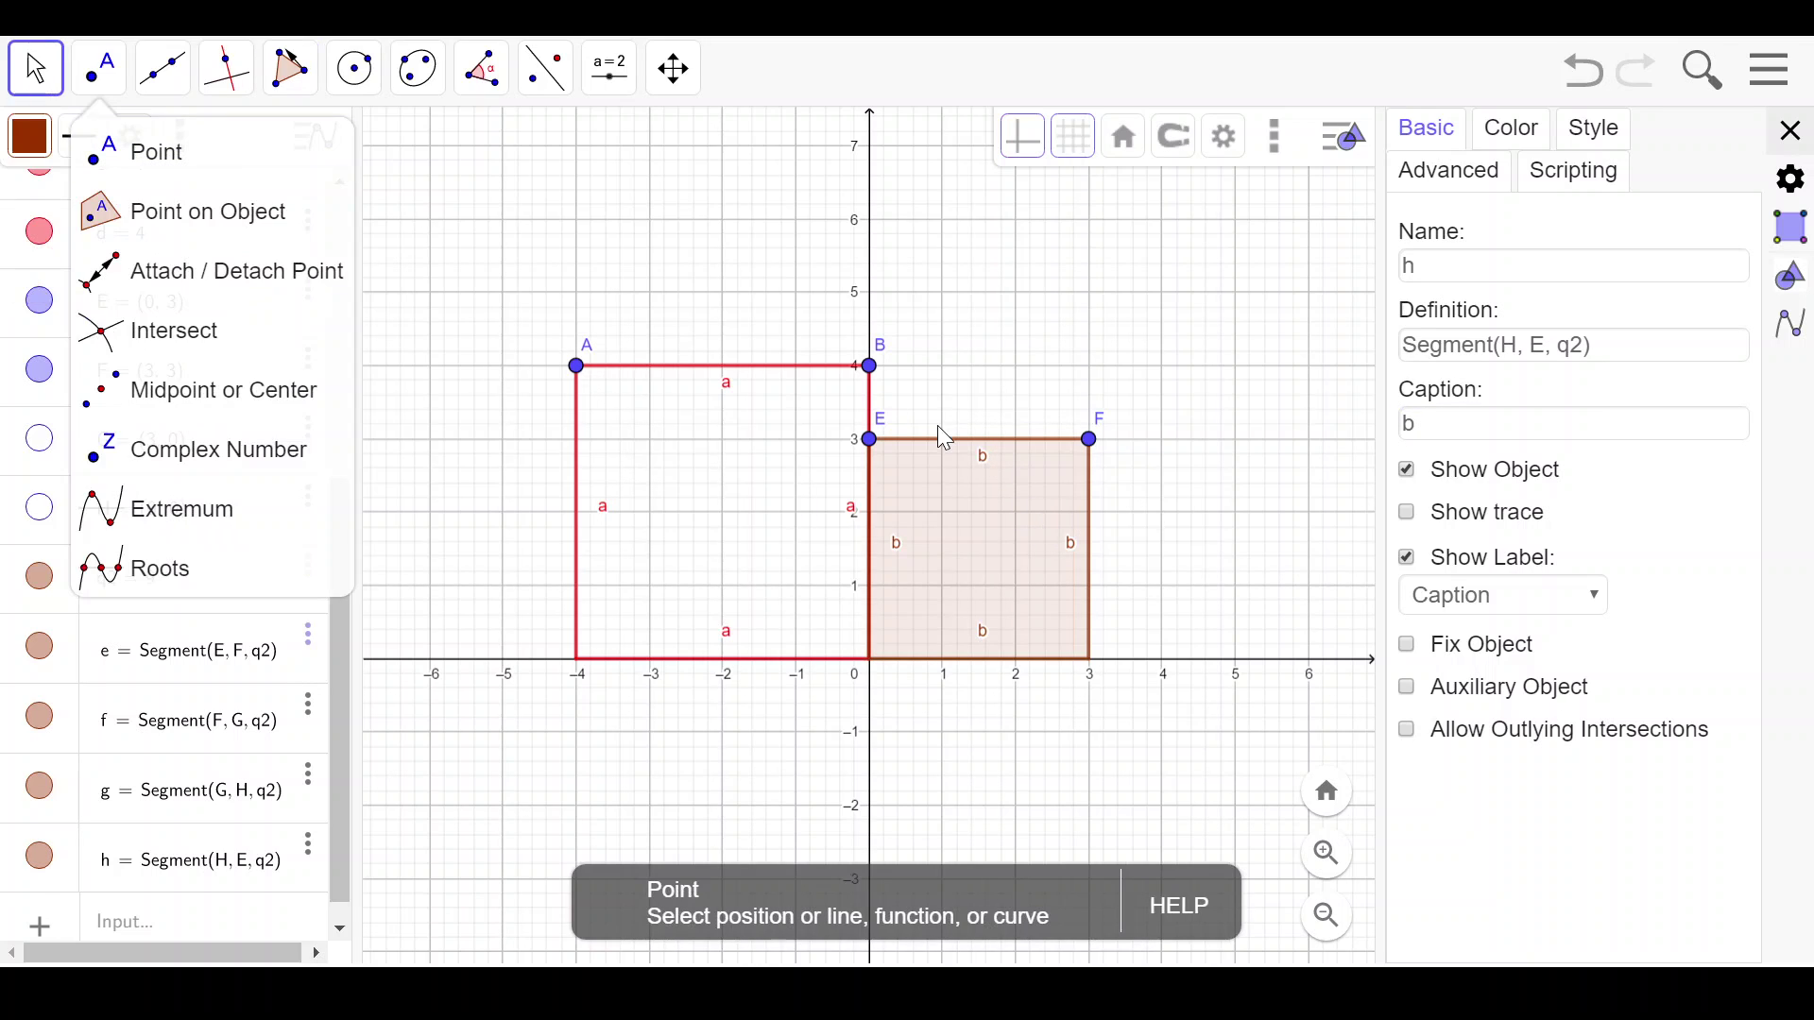
{"action": "left_click", "coordinate": [1015, 588]}
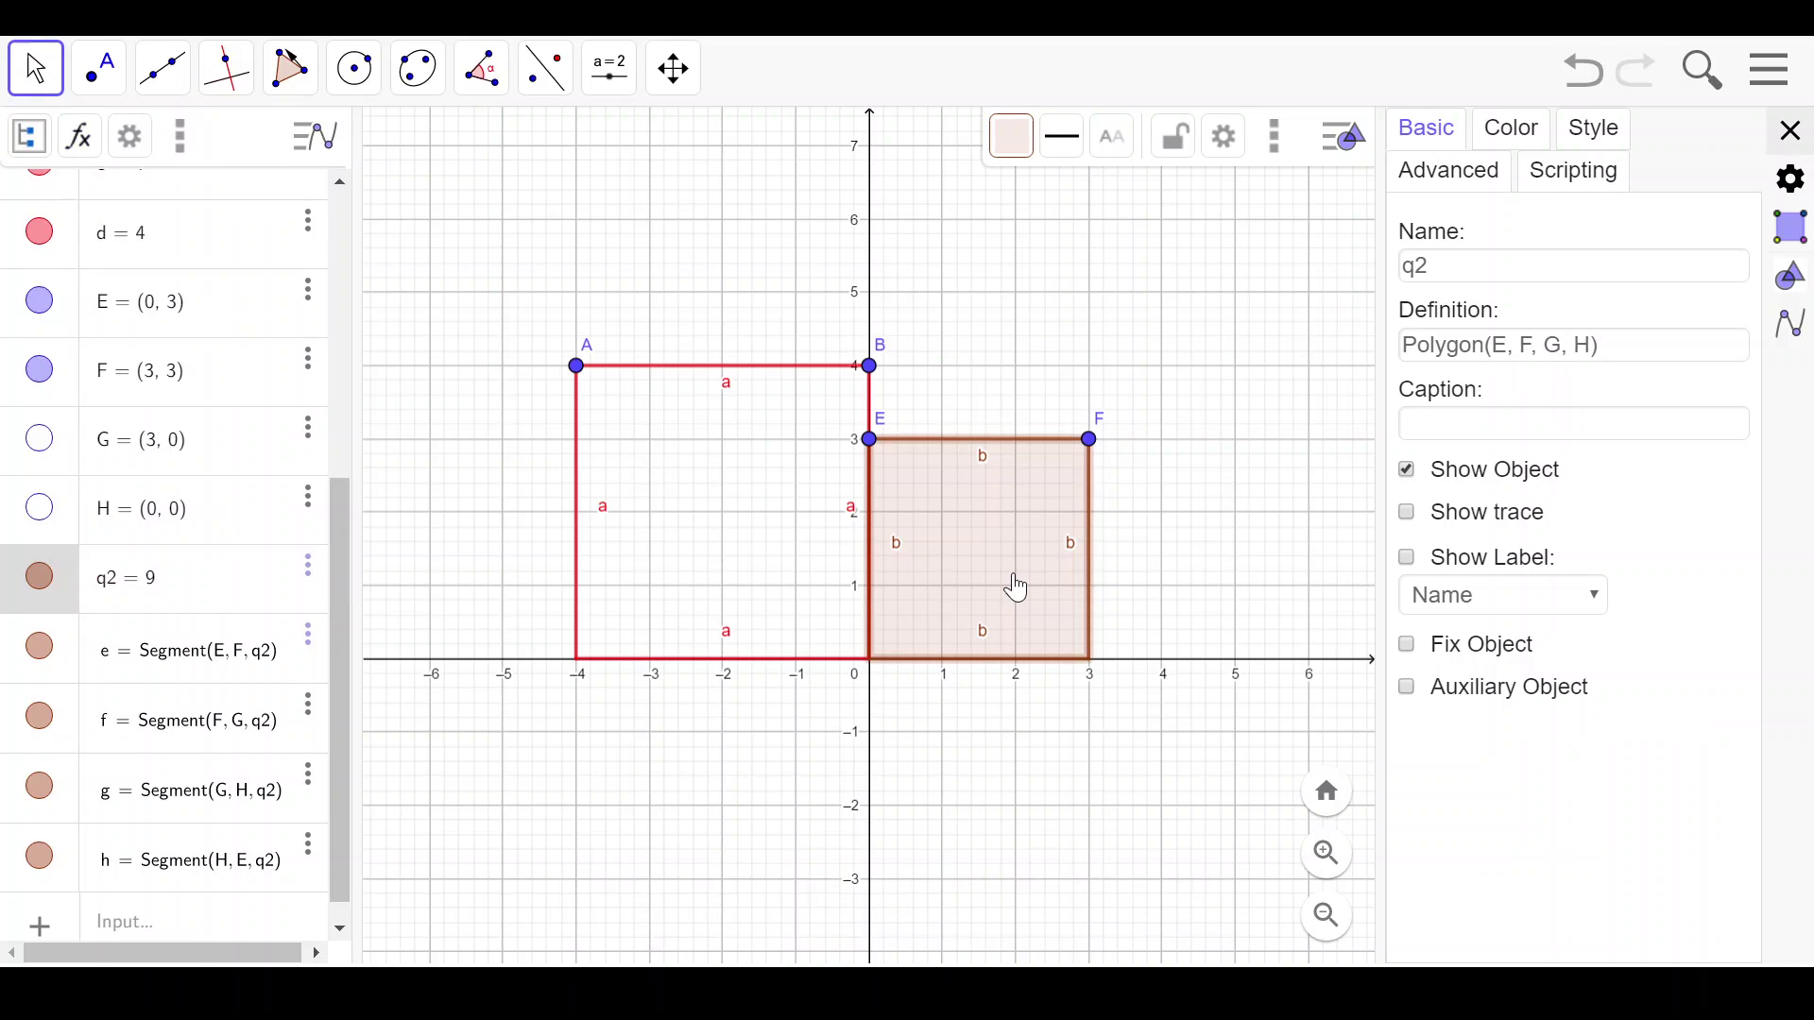
{"action": "left_click", "coordinate": [1513, 130]}
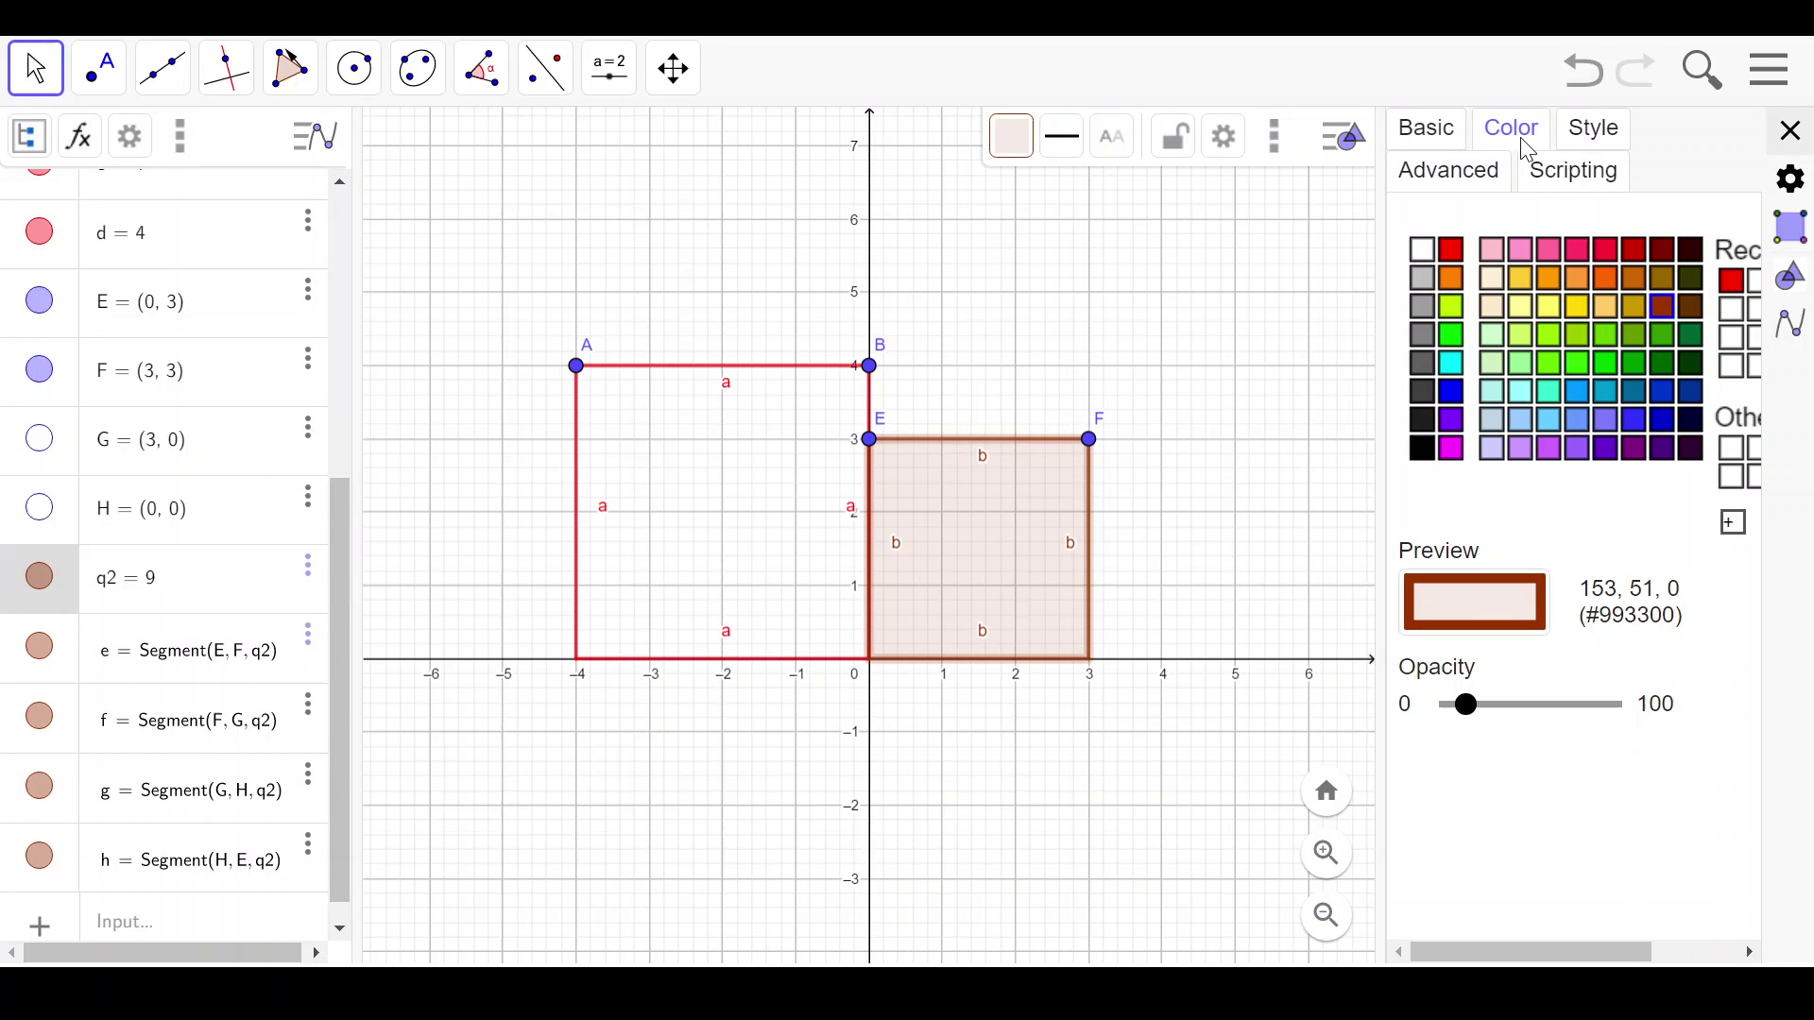
{"action": "left_click", "coordinate": [1453, 390]}
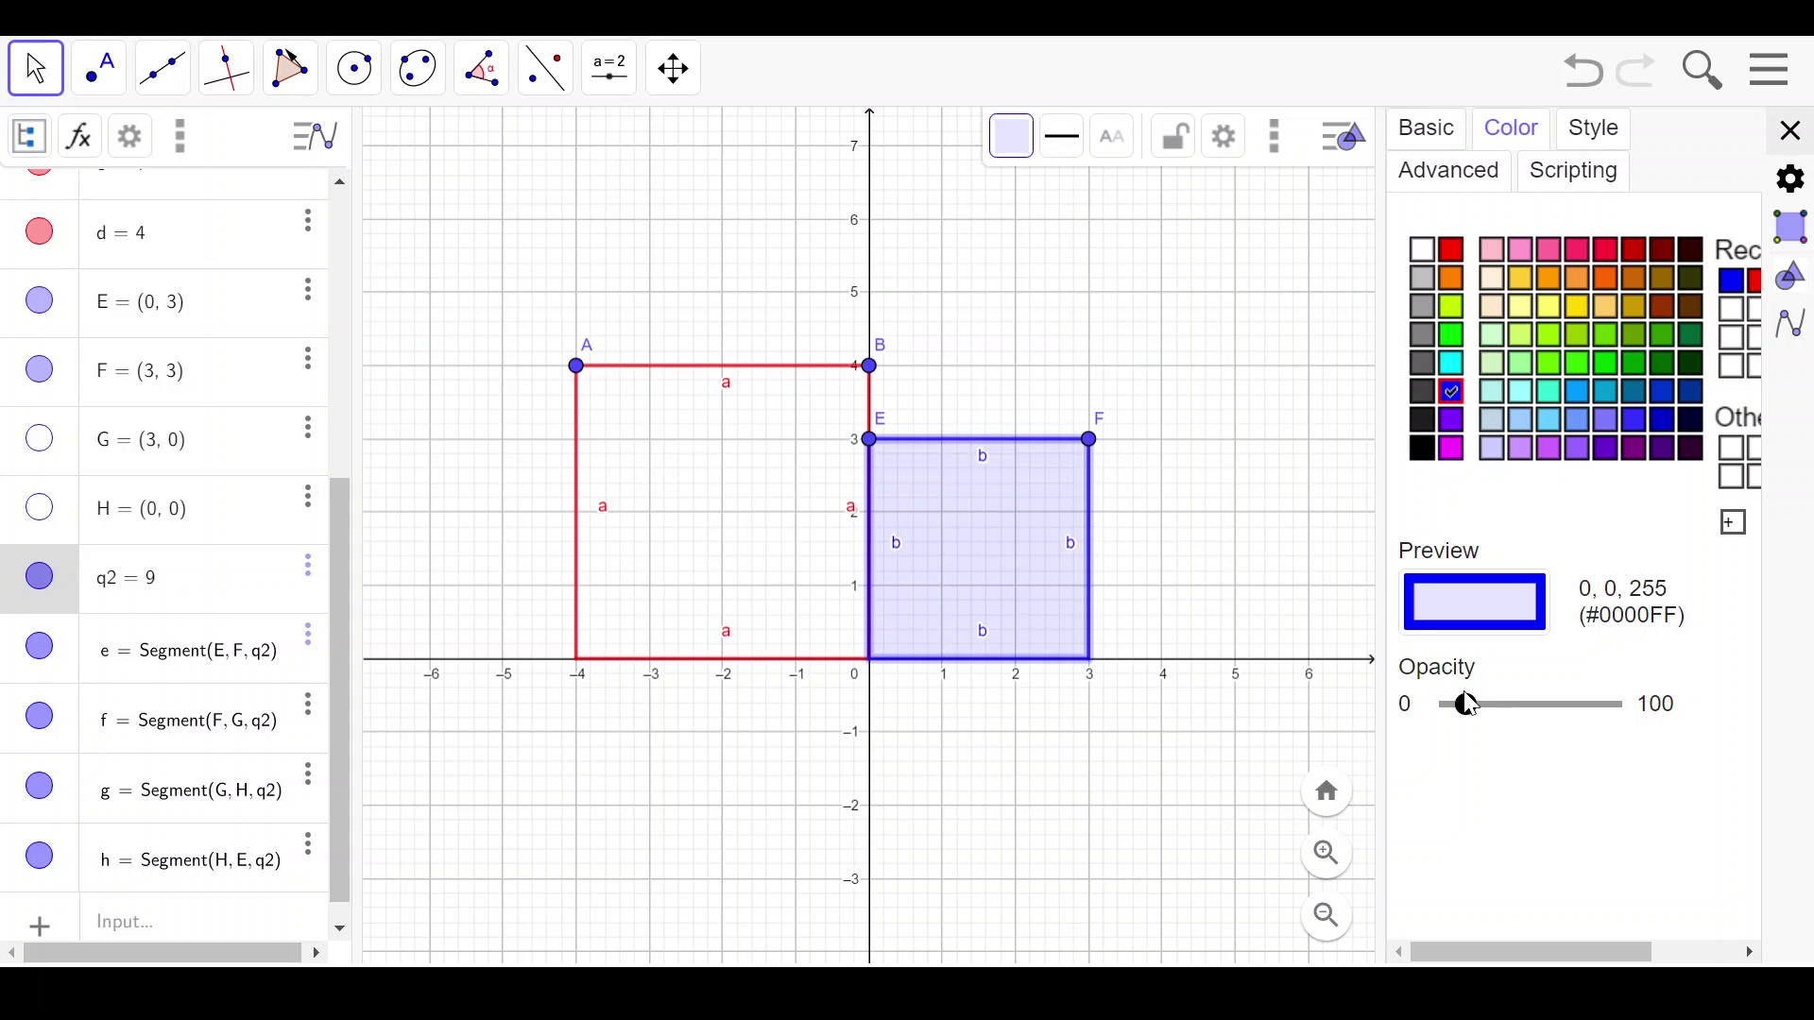
{"action": "left_click_drag", "start_coordinate": [1469, 704], "coordinate": [1376, 700]}
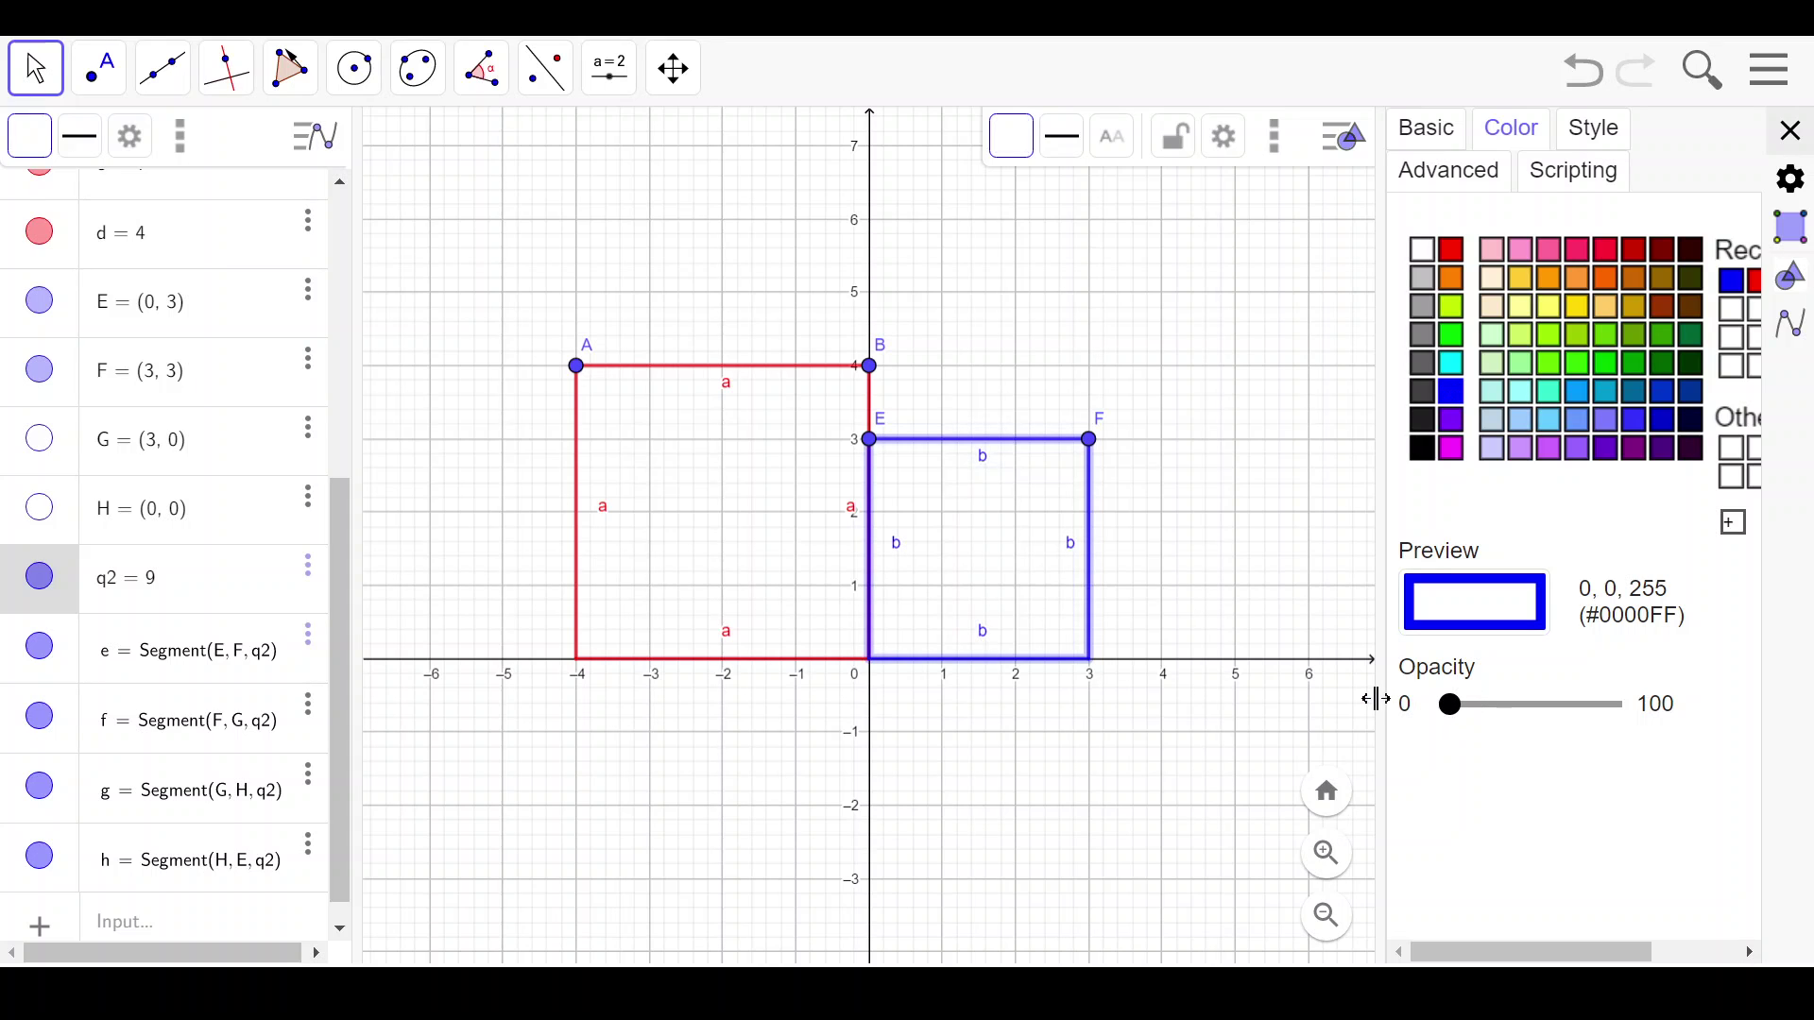
{"action": "left_click", "coordinate": [1799, 134]}
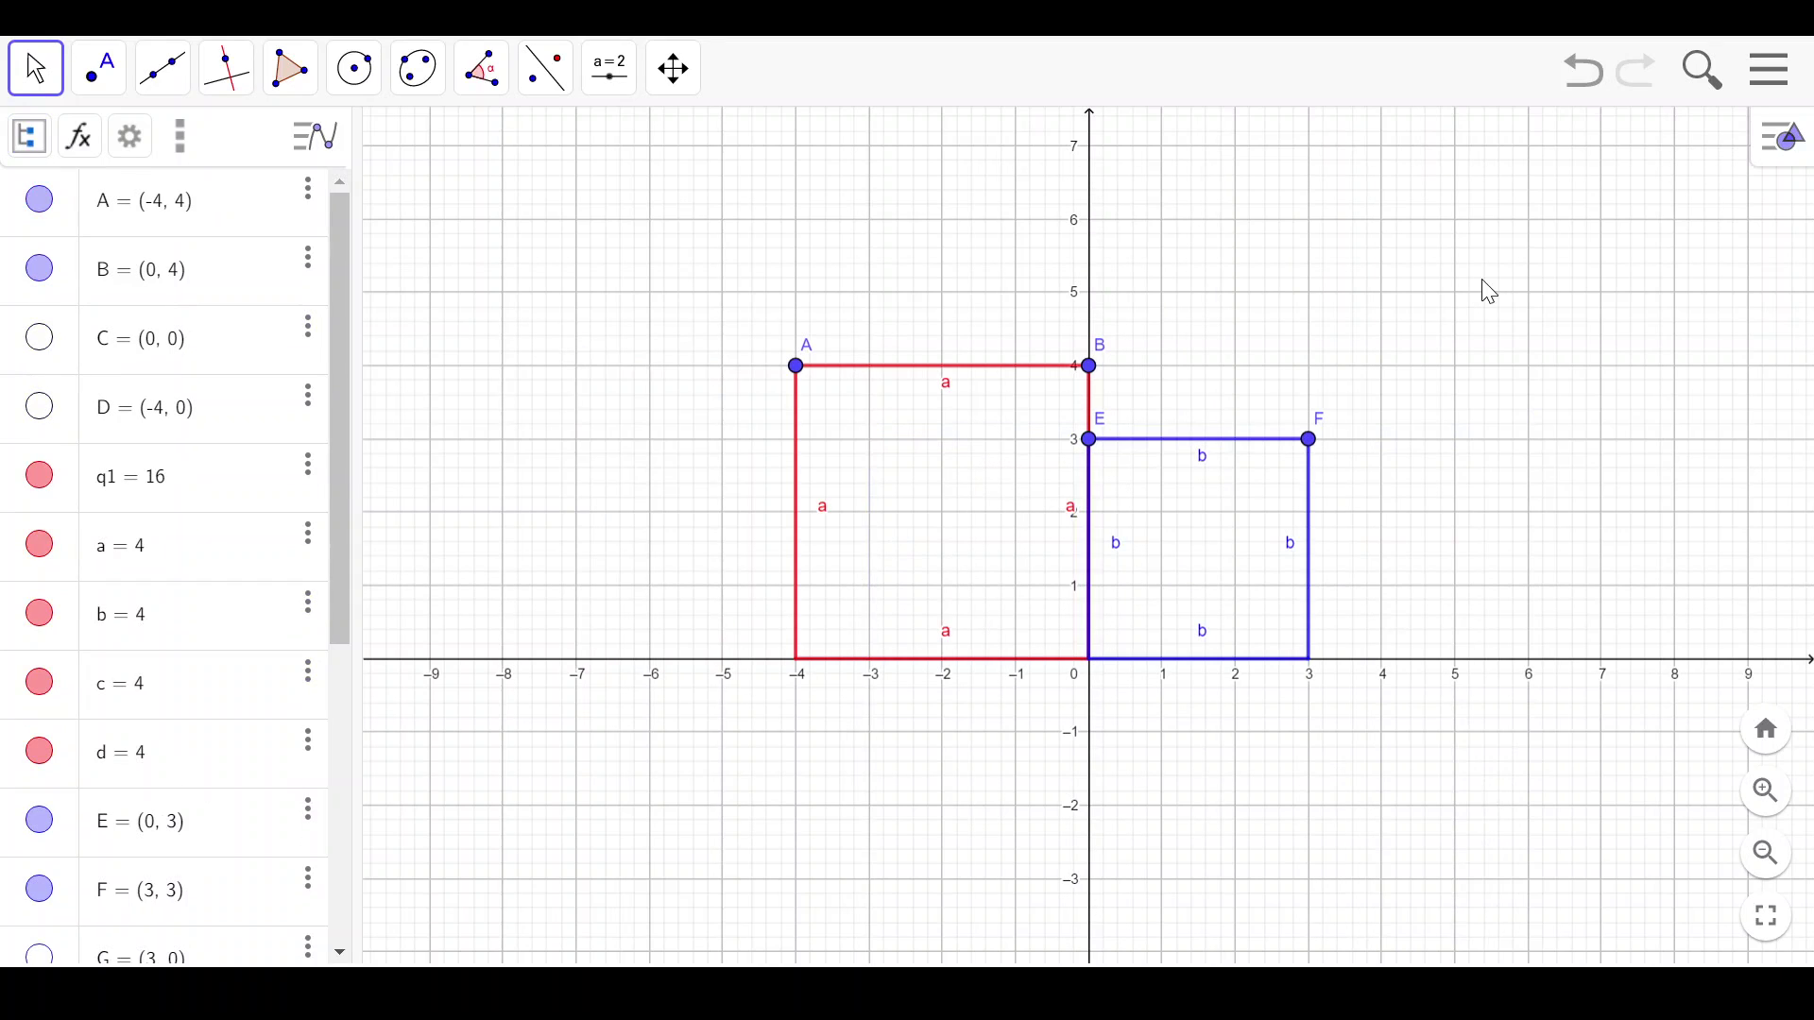
Draw a segment from A to a point at (-1, 0) on the x-axis and another from F to that same point.
{"action": "left_click_drag", "start_coordinate": [1511, 271], "coordinate": [1382, 322]}
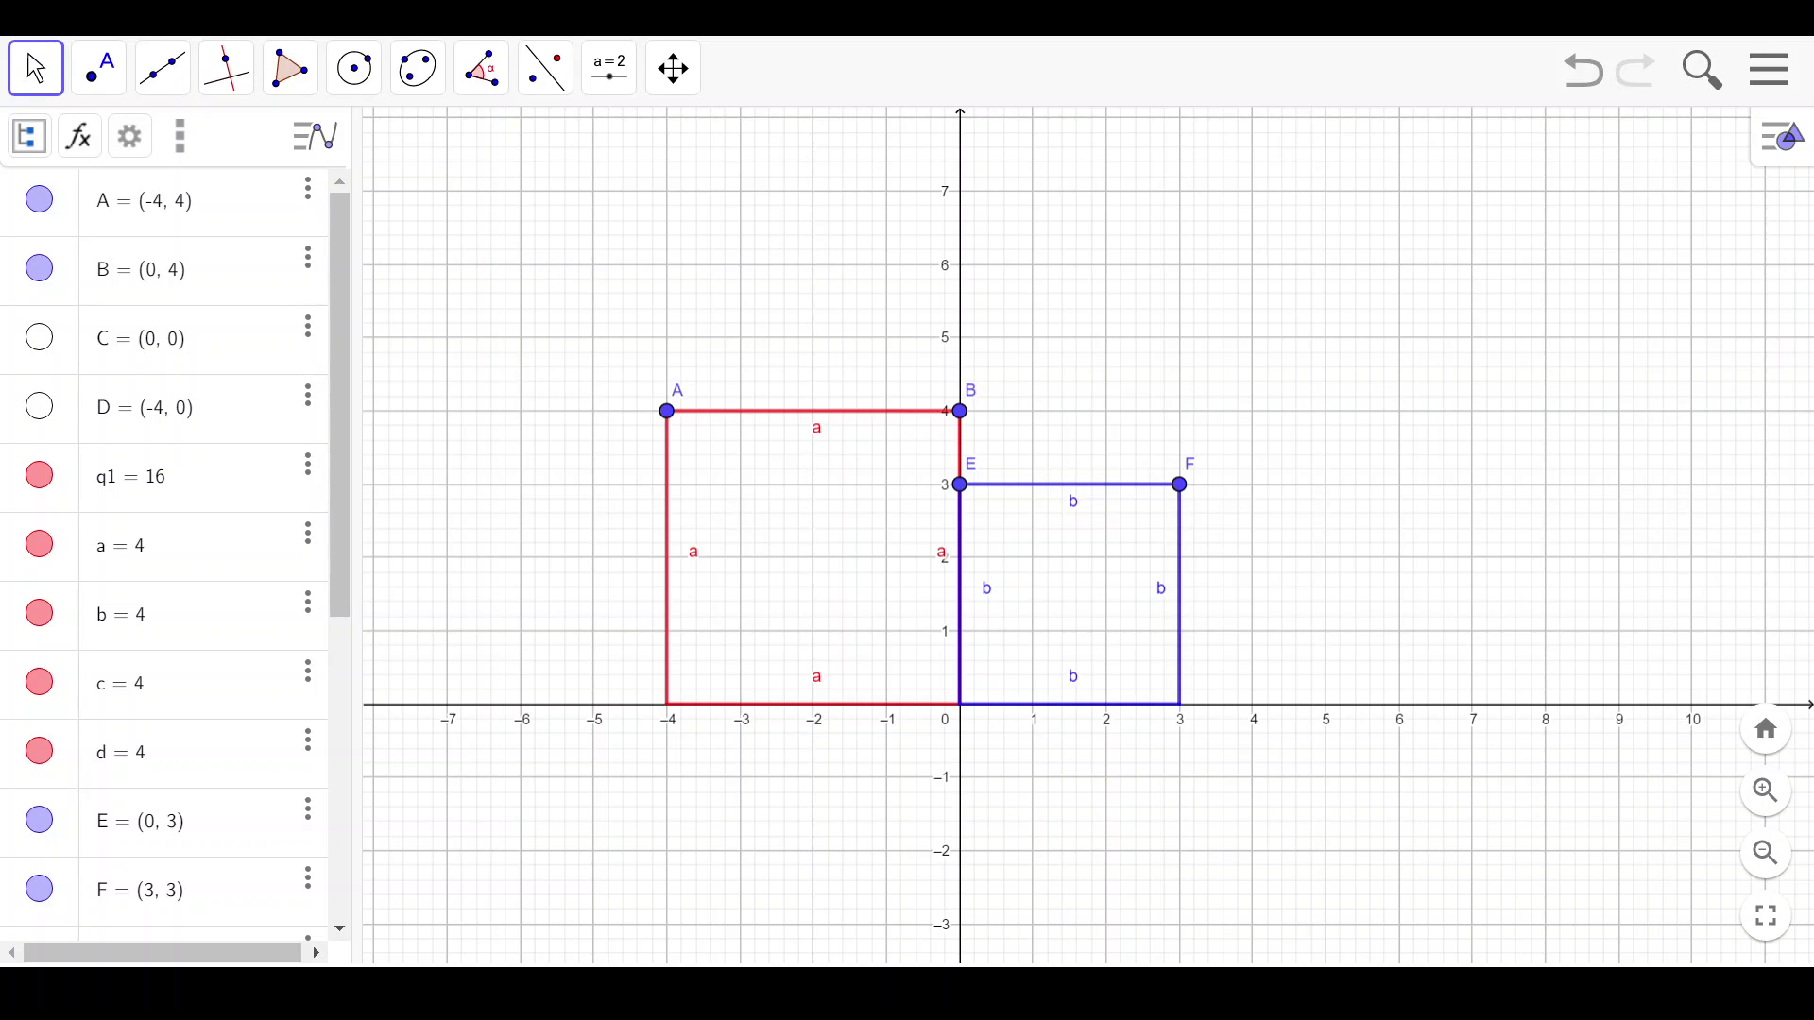
{"action": "left_click", "coordinate": [170, 75]}
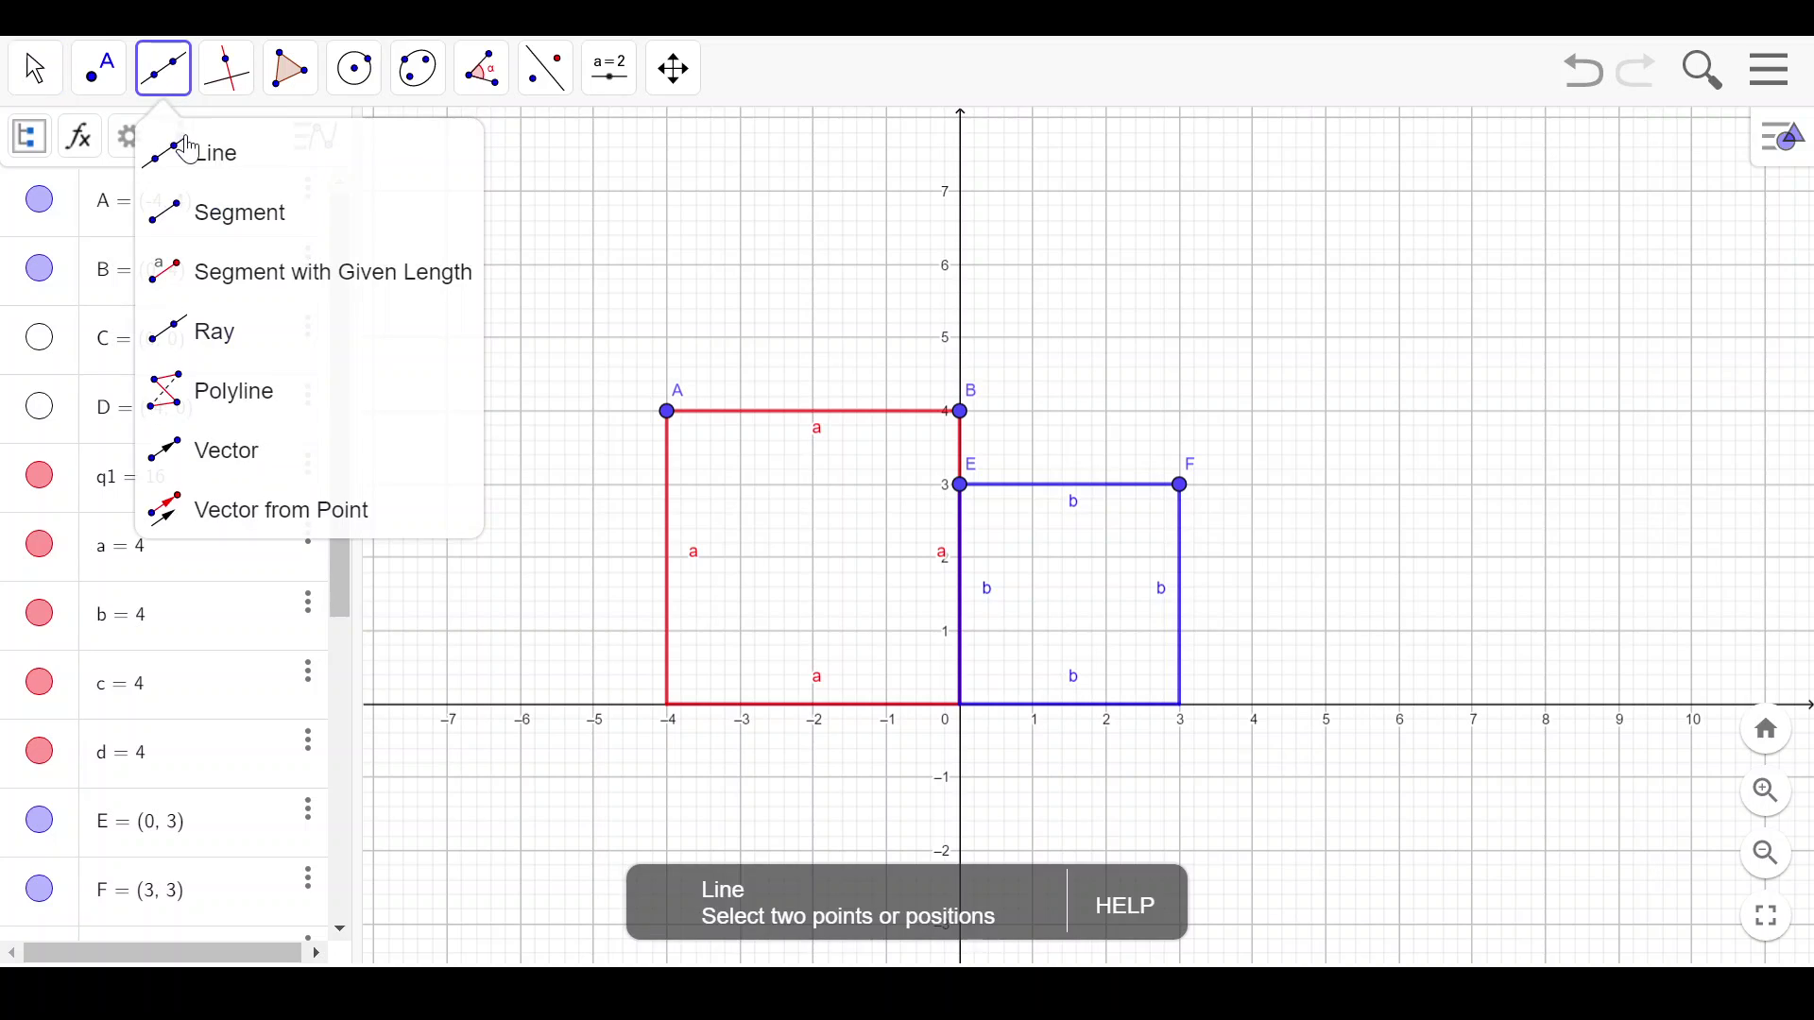
{"action": "left_click", "coordinate": [240, 222]}
{"action": "left_click", "coordinate": [231, 331]}
{"action": "left_click", "coordinate": [271, 227]}
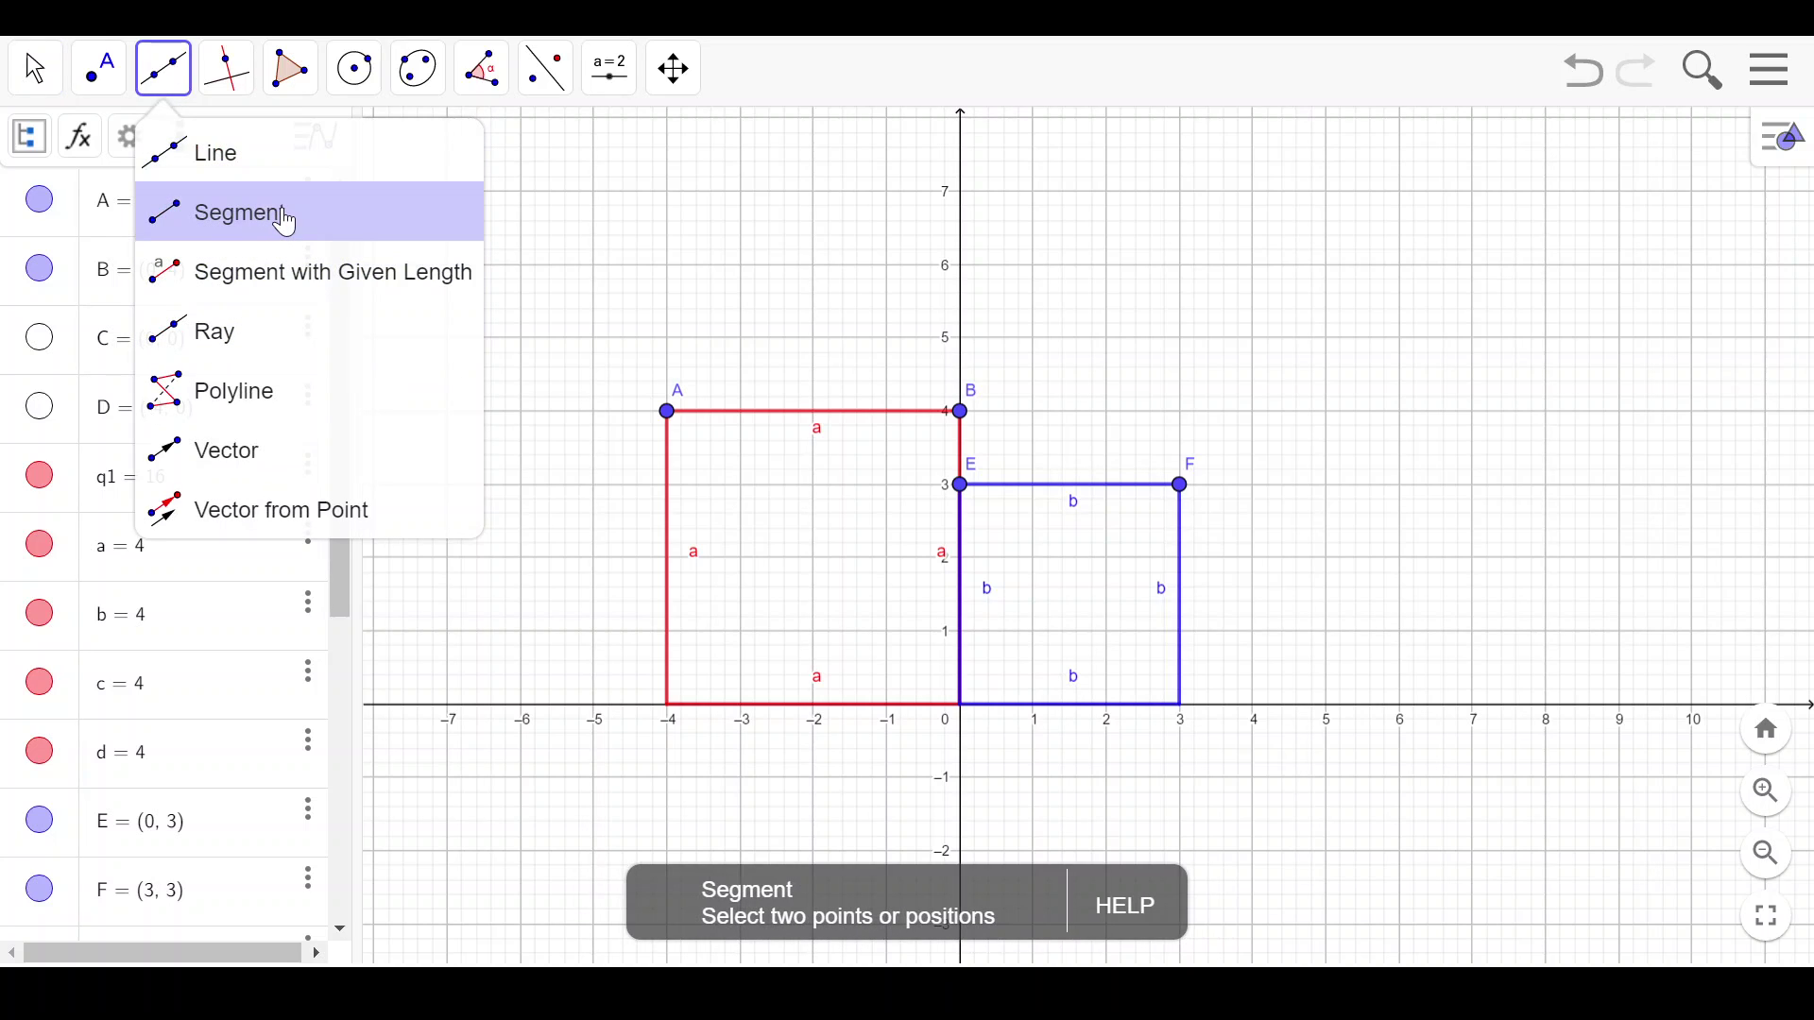
{"action": "left_click", "coordinate": [209, 153]}
{"action": "left_click", "coordinate": [220, 223]}
{"action": "left_click", "coordinate": [220, 224]}
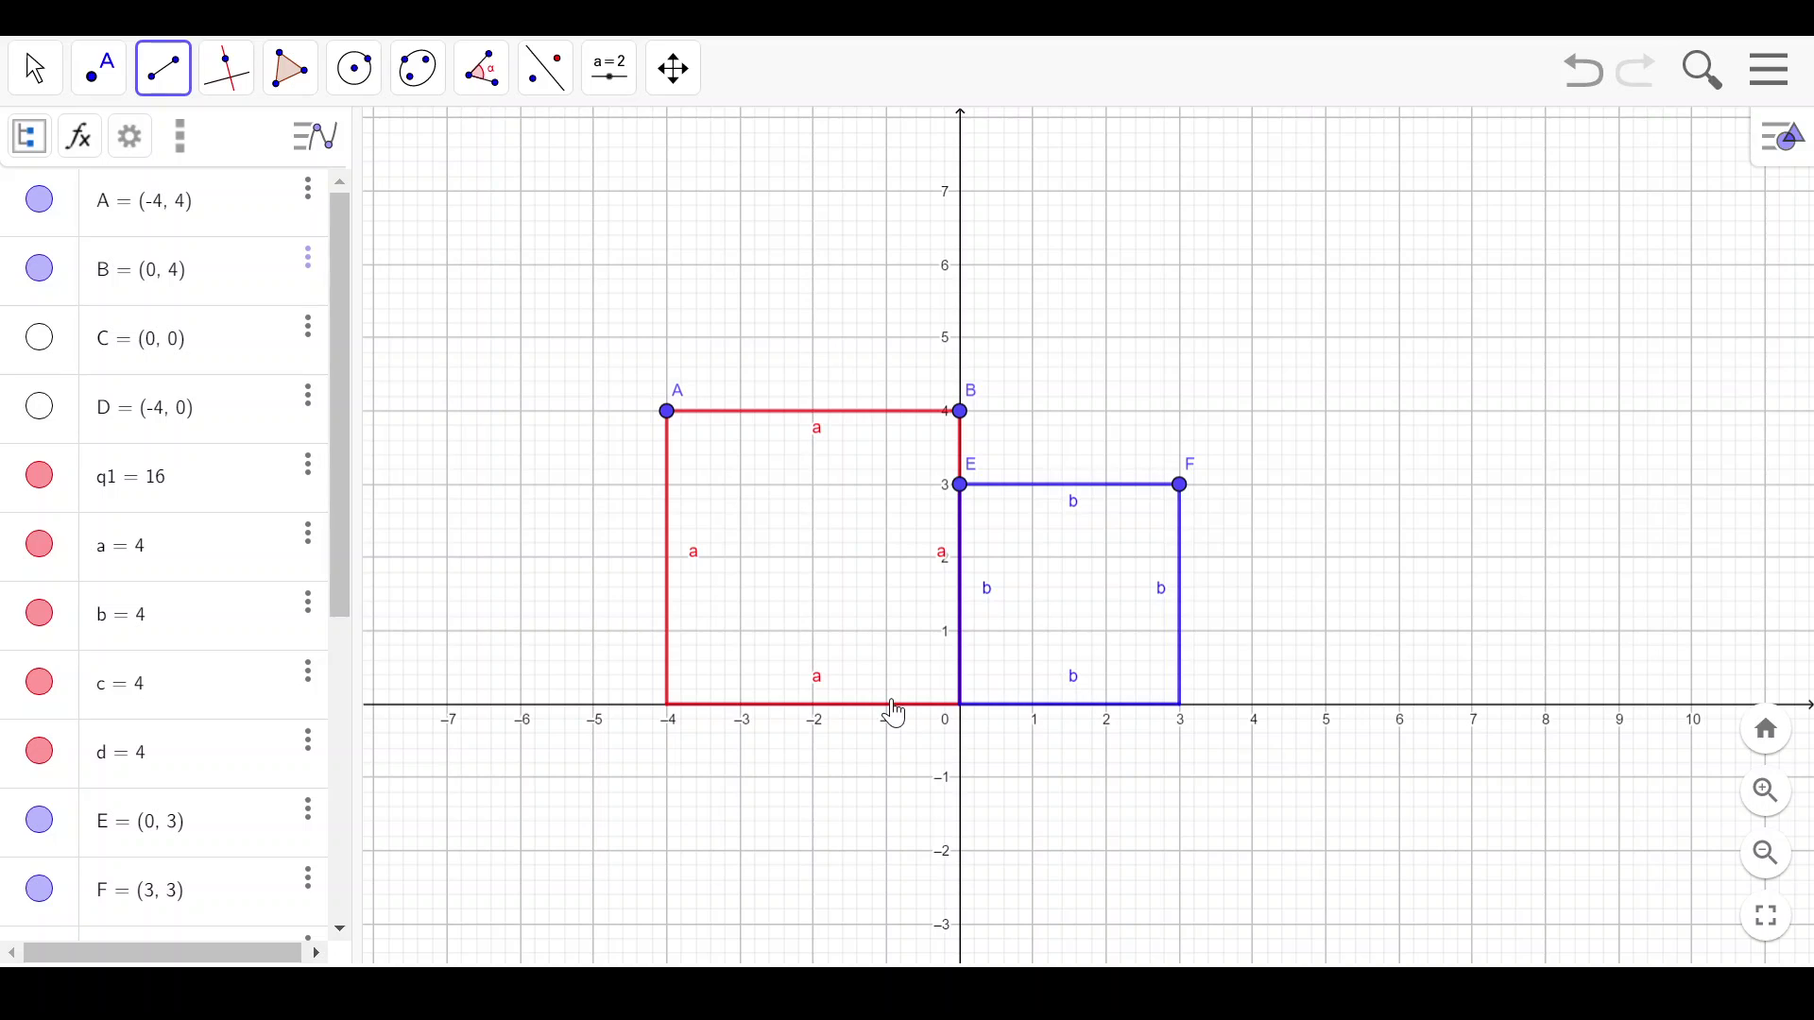
{"action": "left_click", "coordinate": [668, 412]}
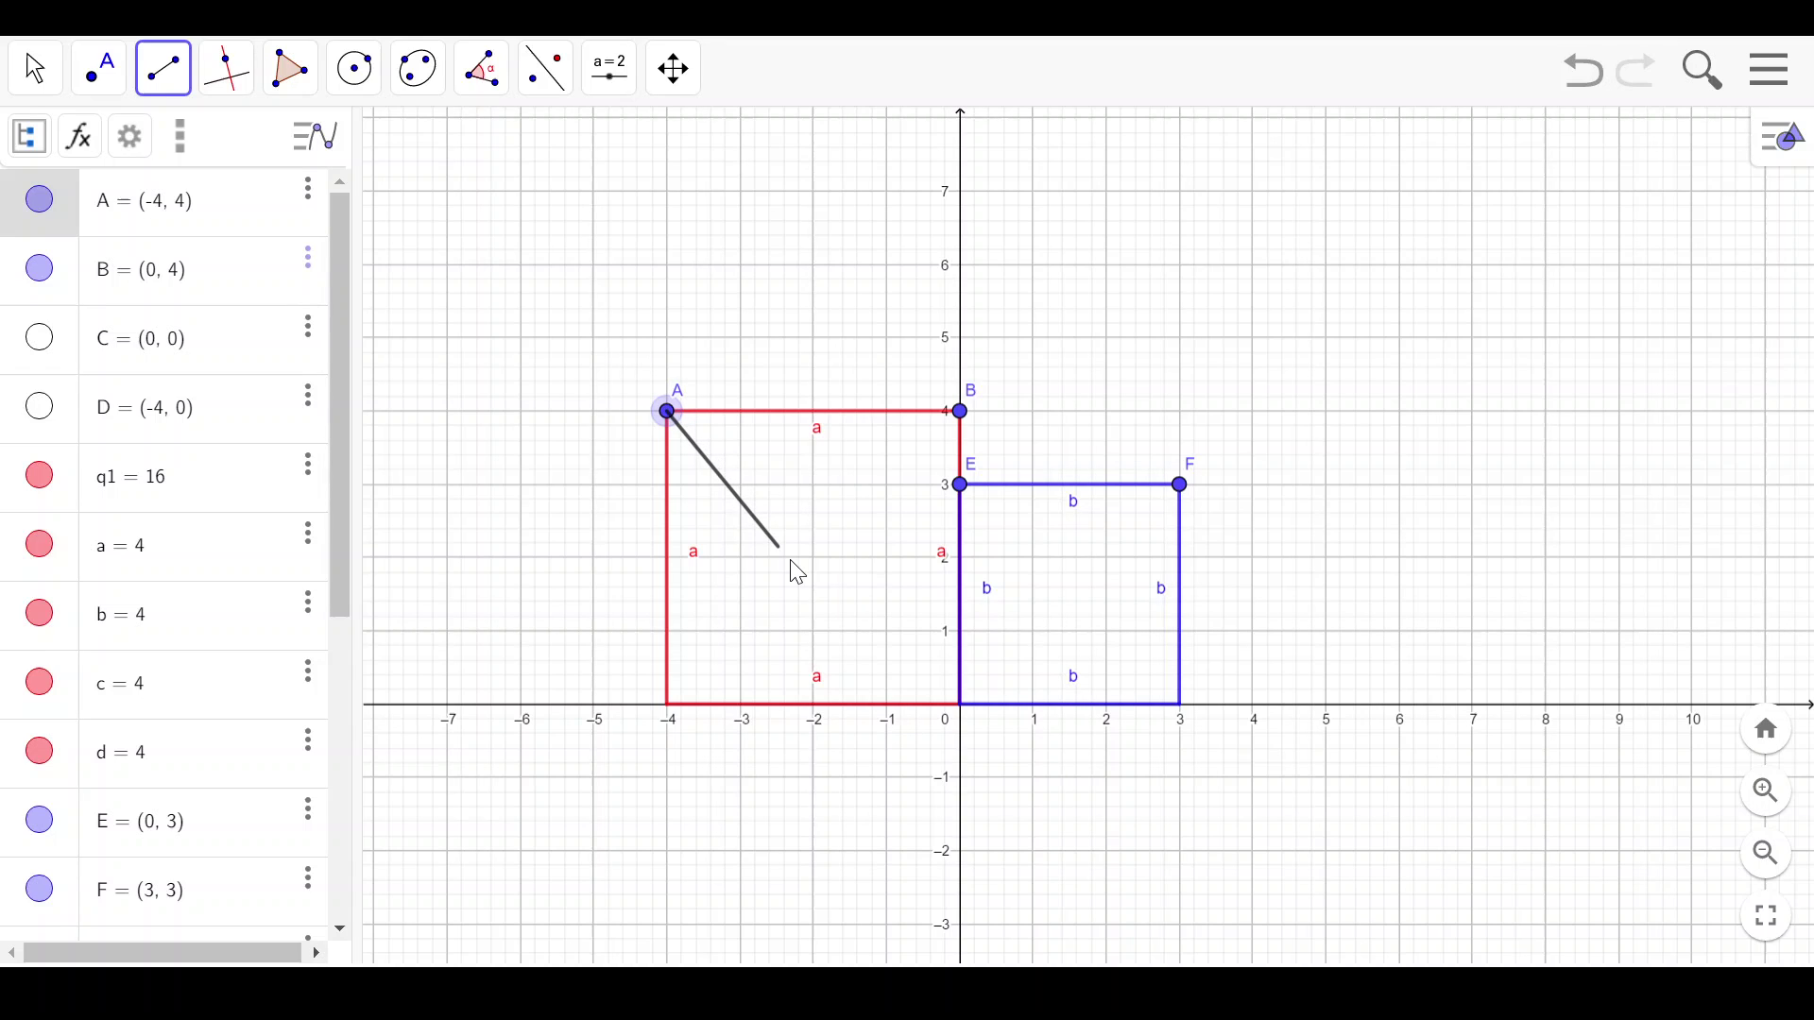
{"action": "left_click", "coordinate": [888, 706]}
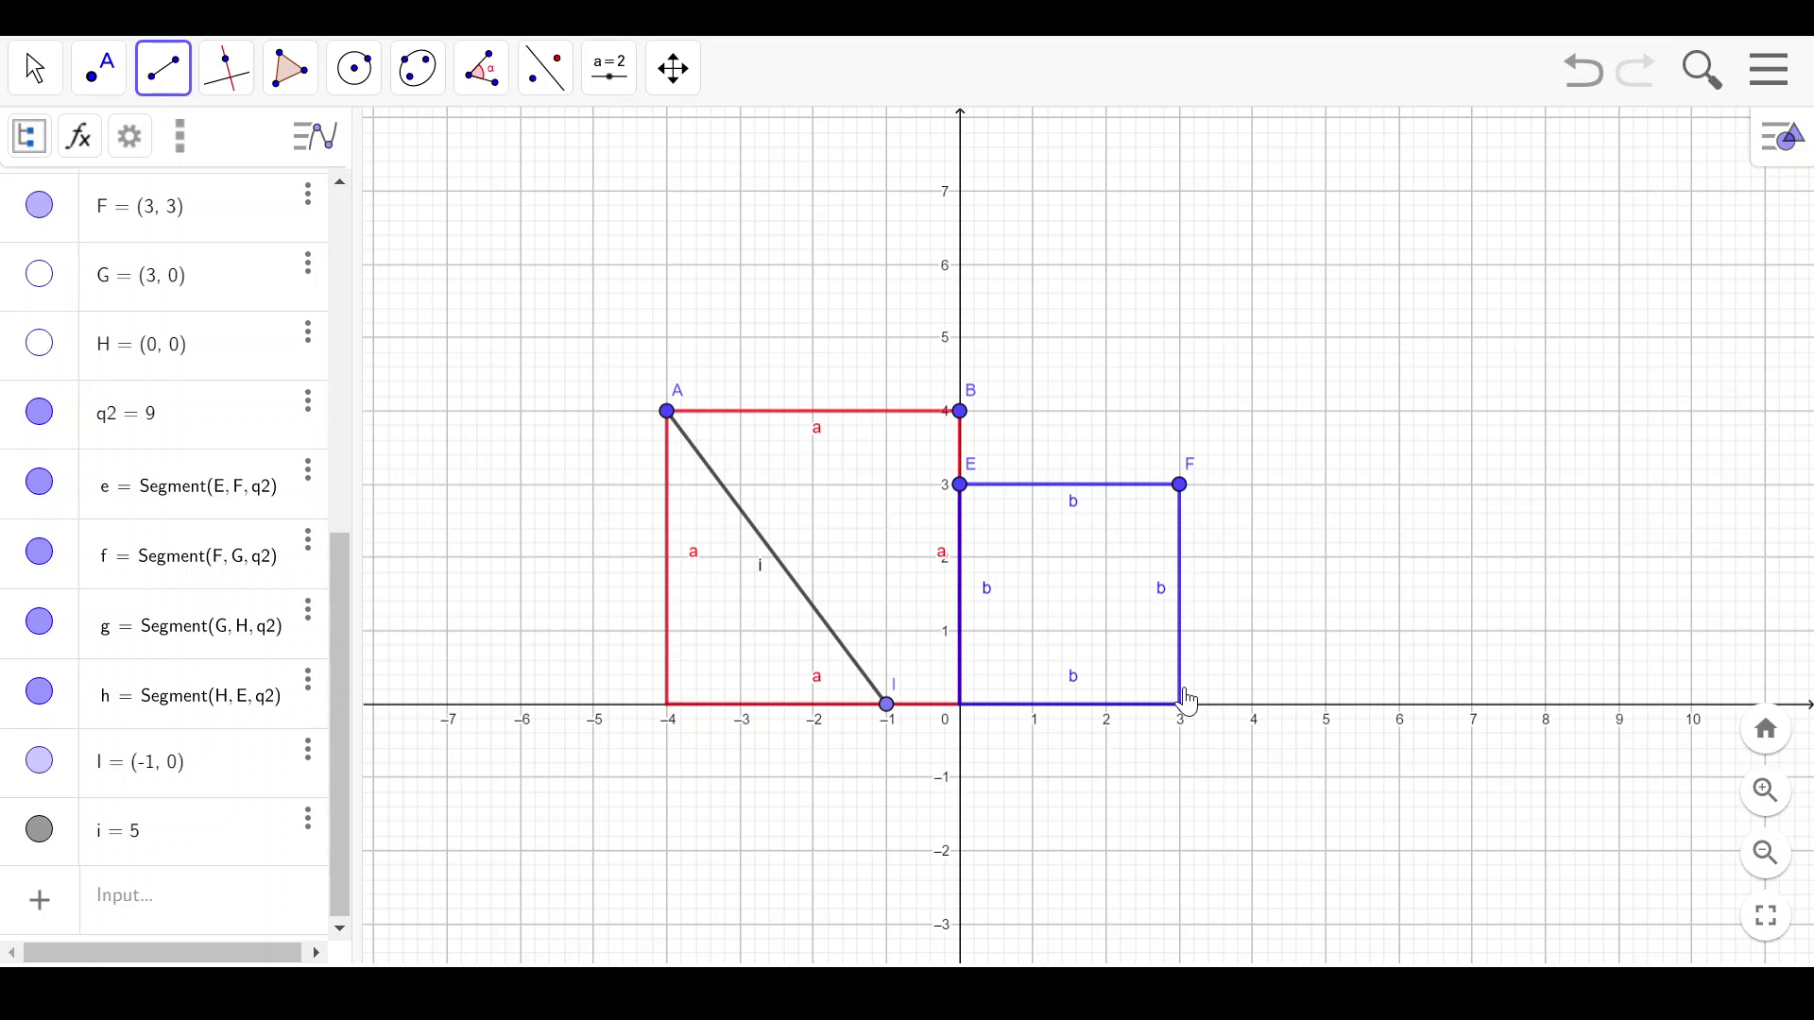
{"action": "left_click", "coordinate": [1181, 486]}
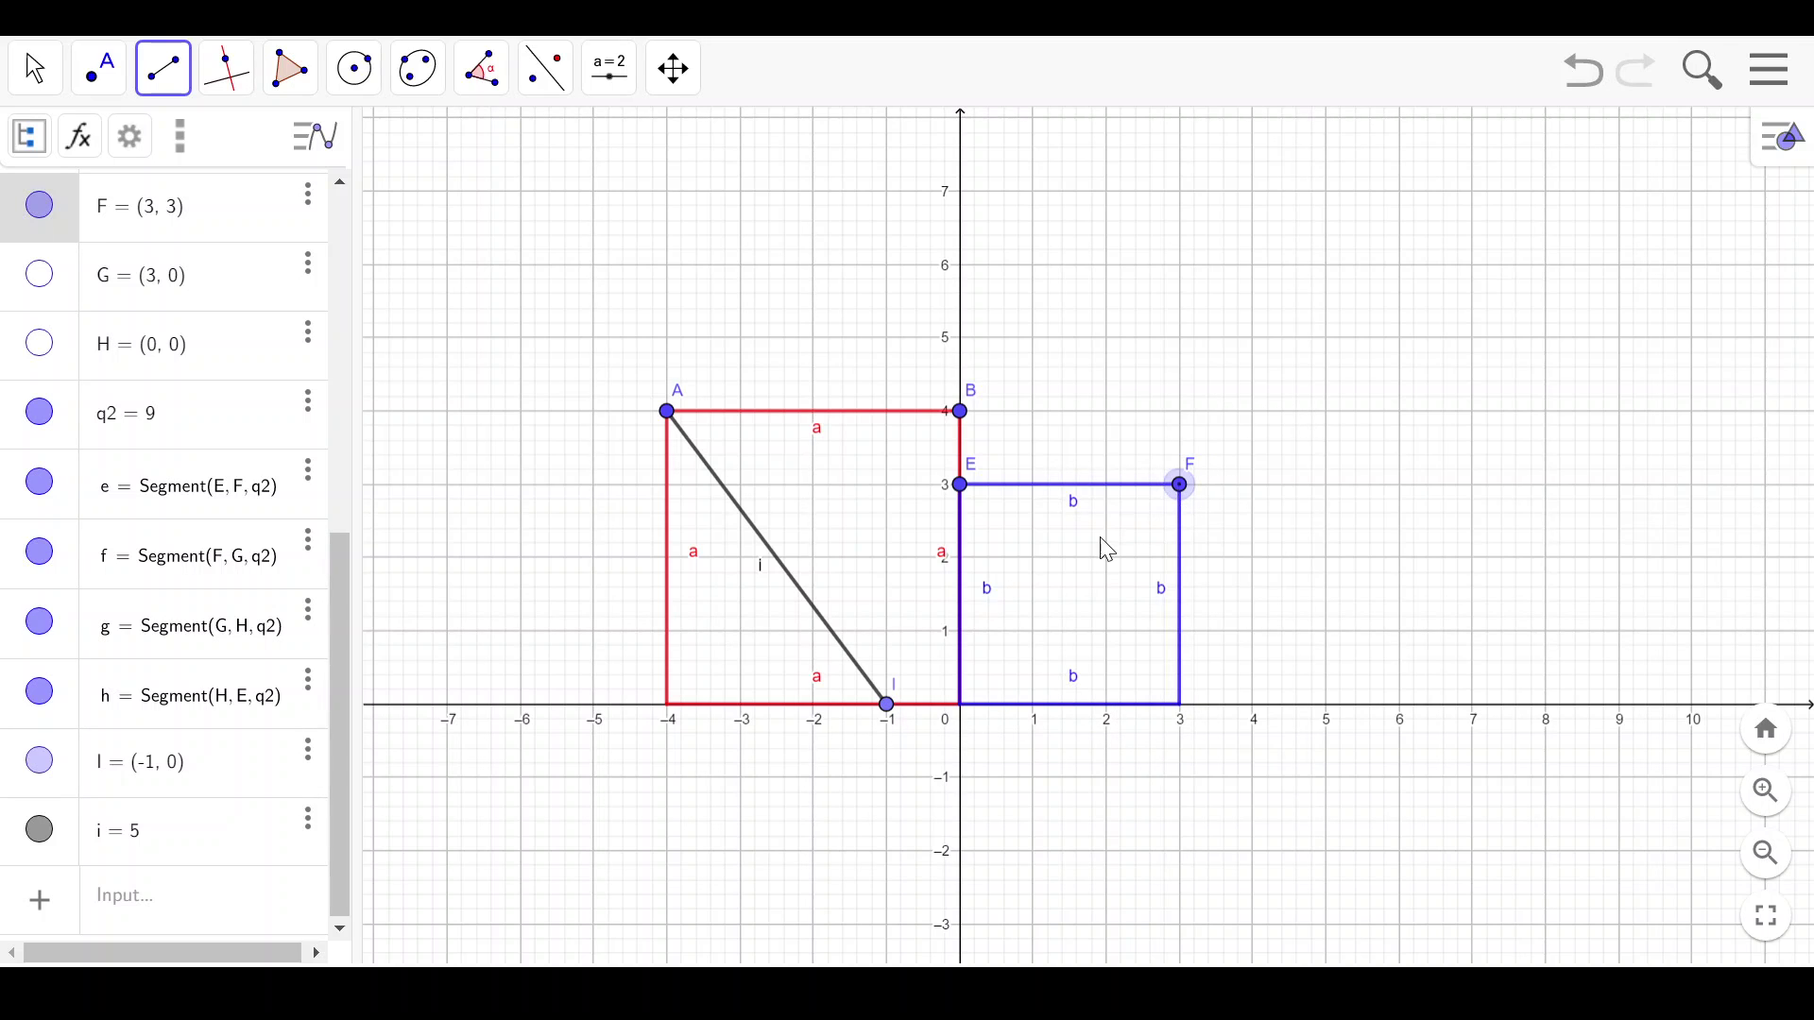
{"action": "left_click", "coordinate": [884, 710]}
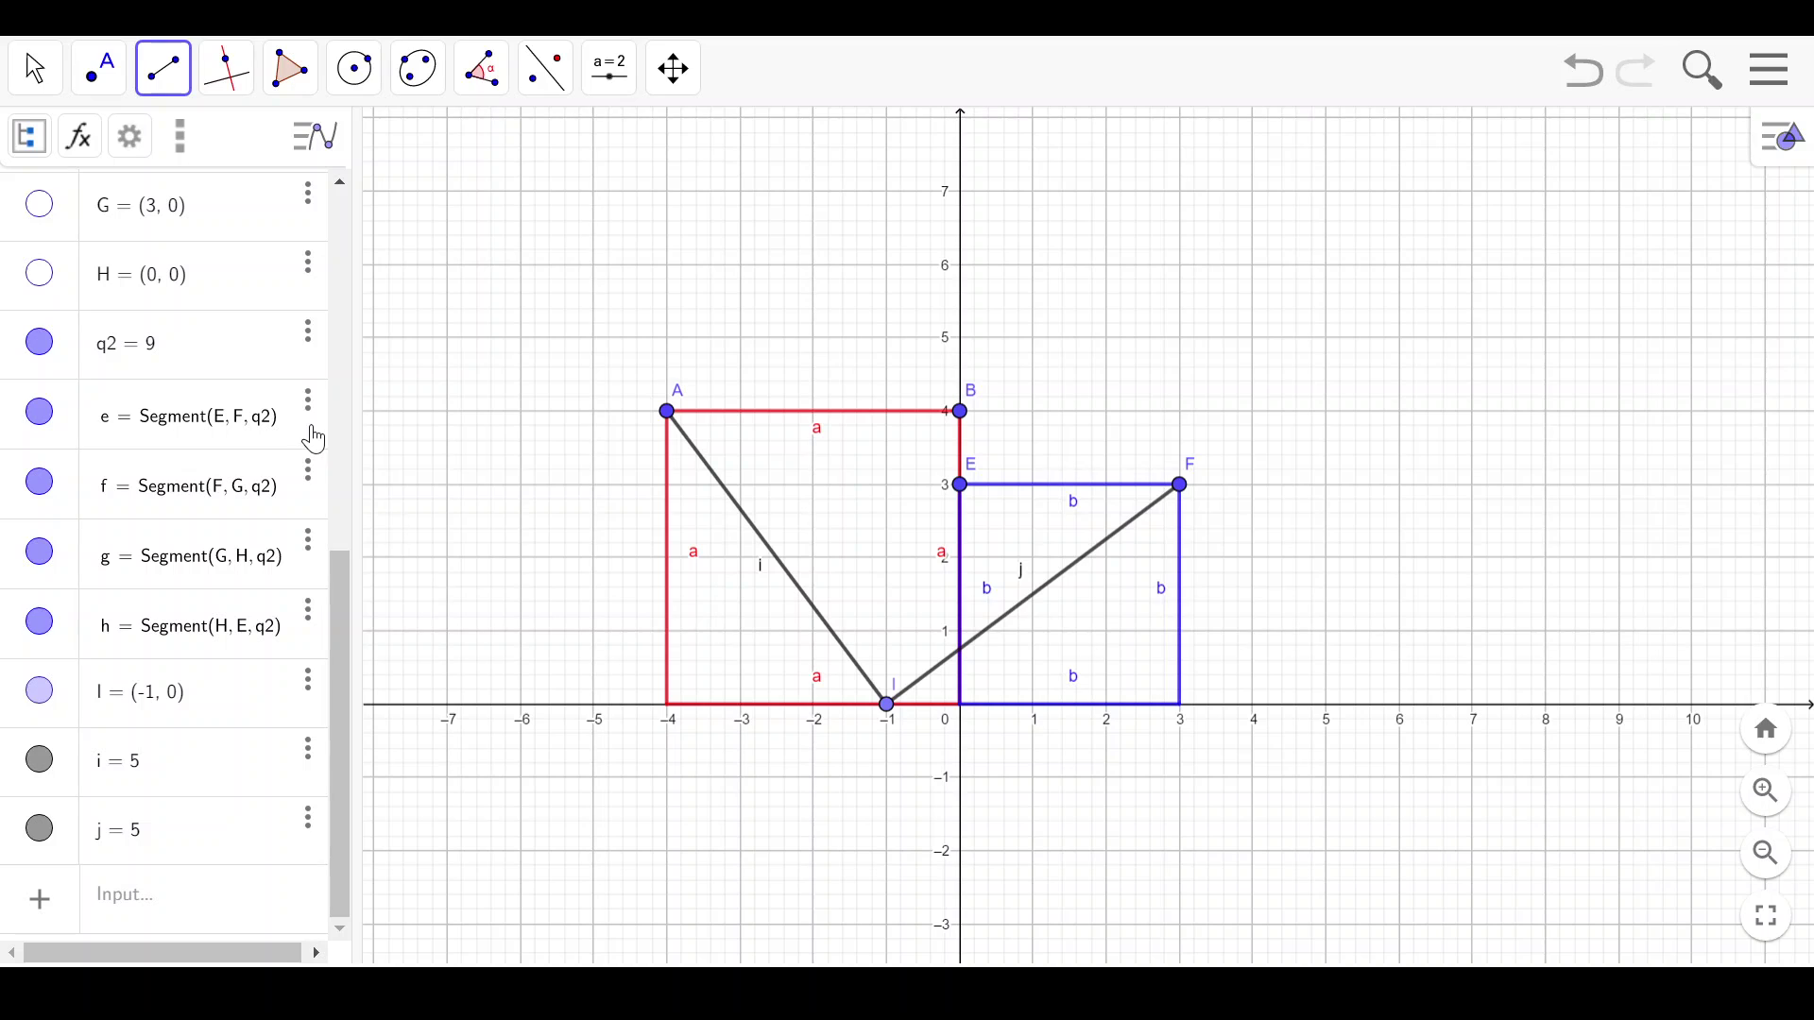
Hide the point at (-1, 0) where the two black segments meet.
{"action": "left_click", "coordinate": [35, 68]}
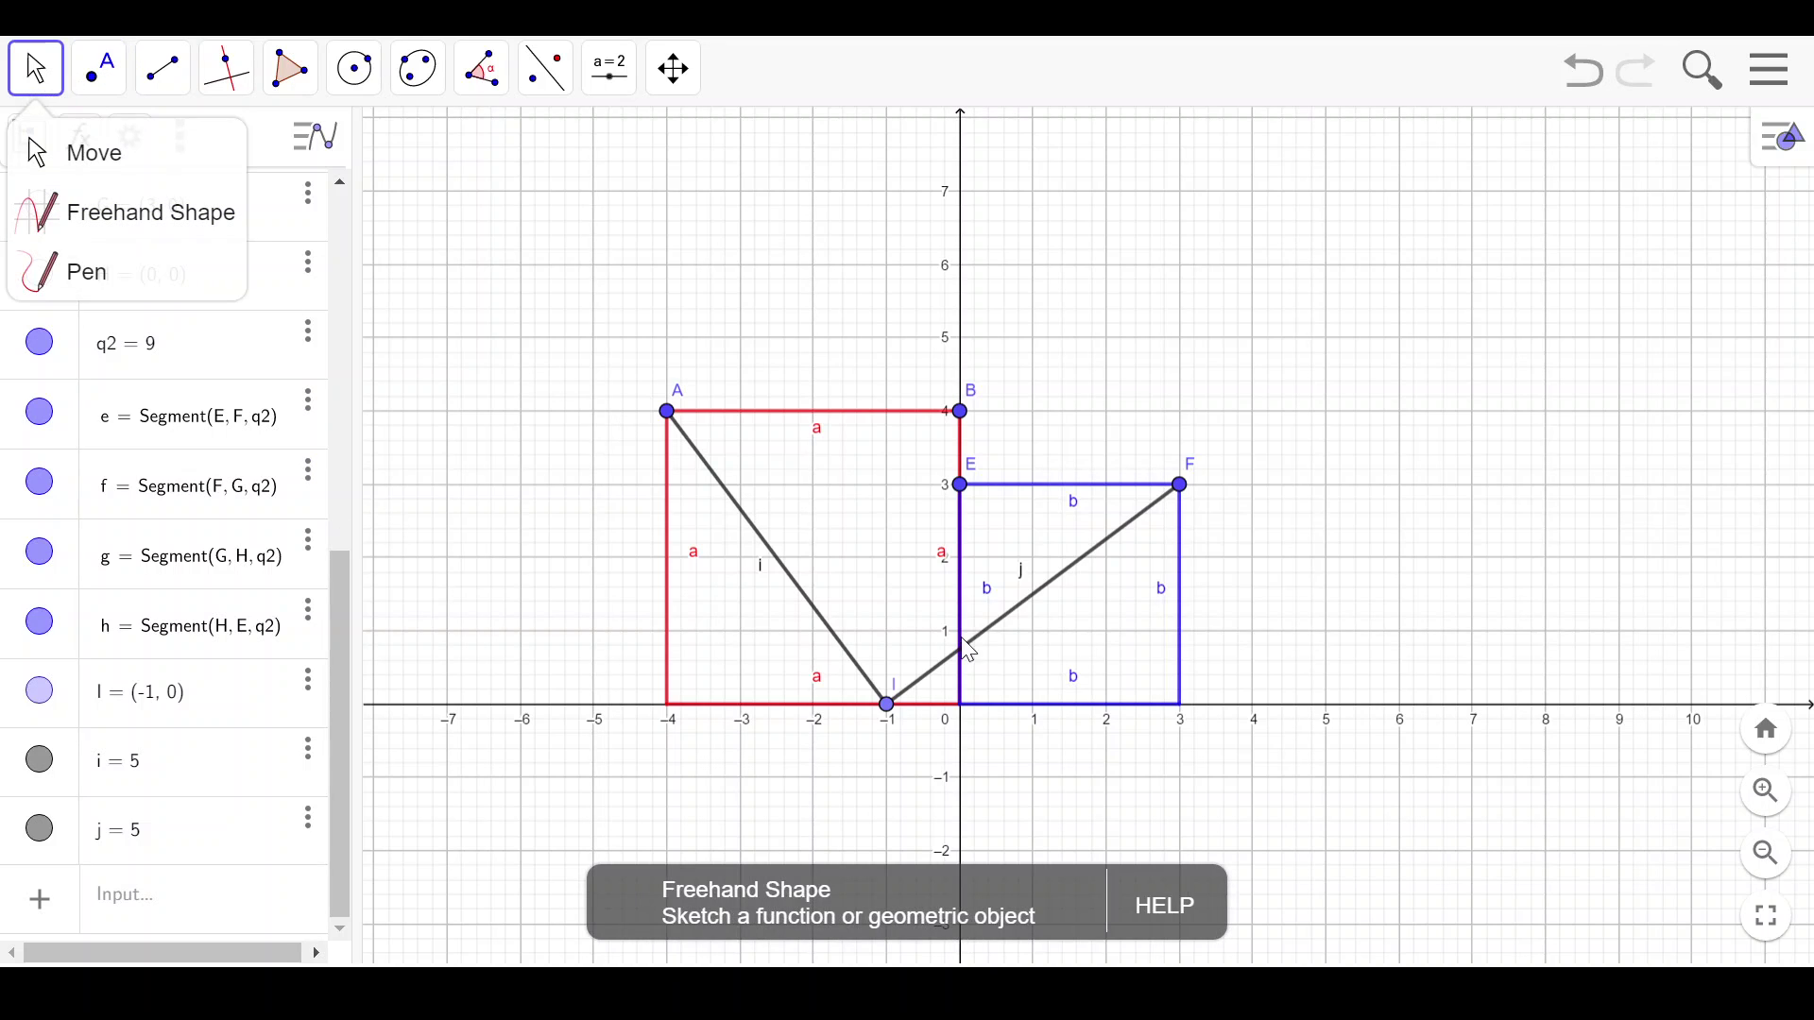
{"action": "left_click", "coordinate": [893, 722]}
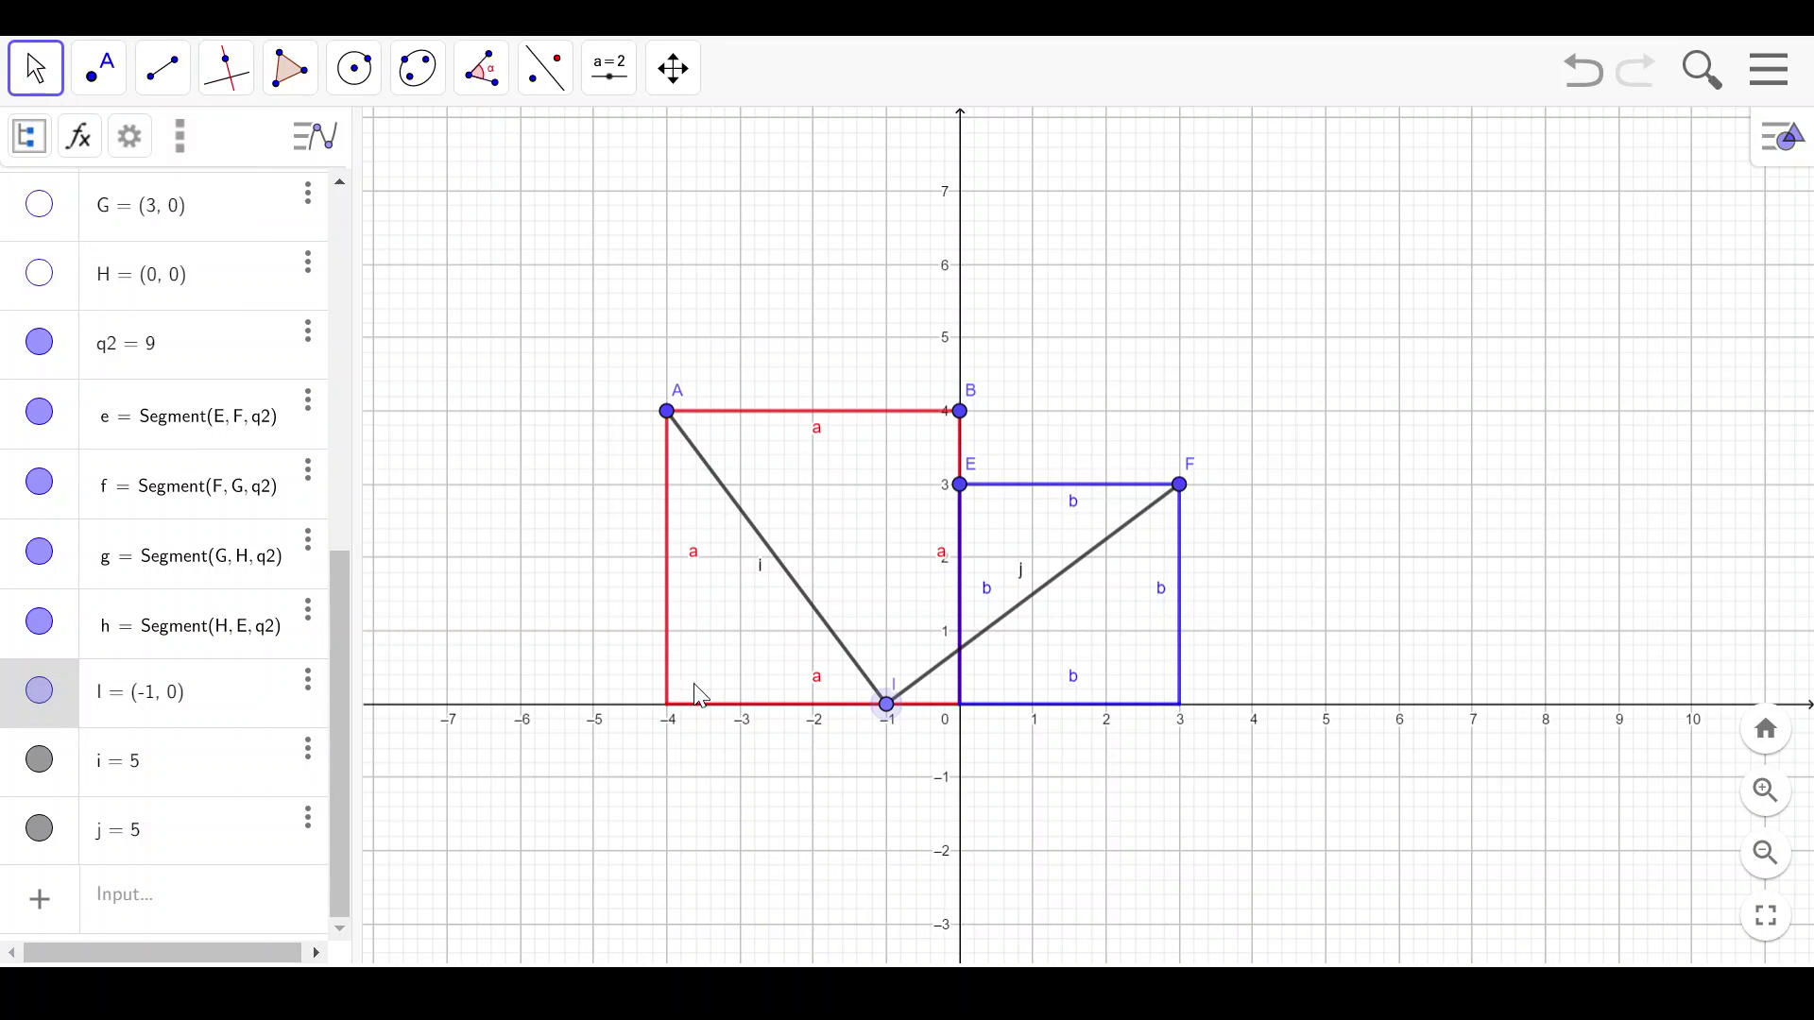
{"action": "left_click", "coordinate": [41, 692]}
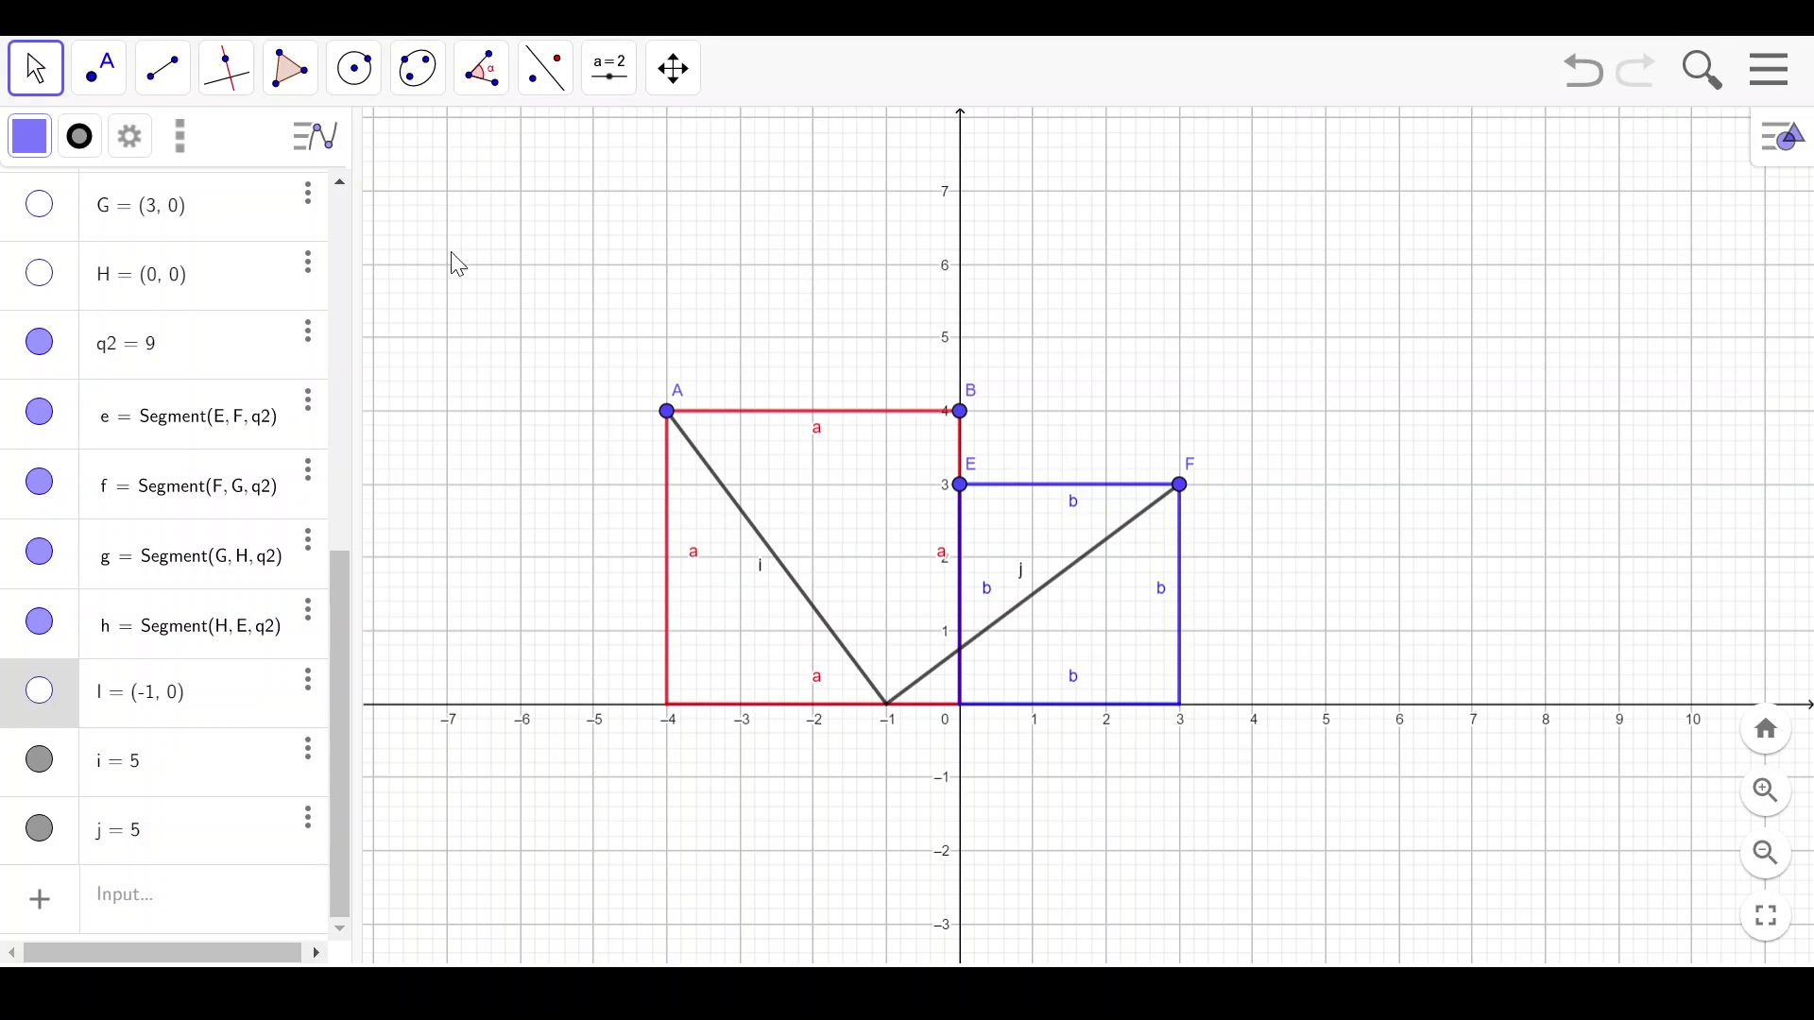
Draw a rigid polygon with vertices at A, (-1, 0) and (-4, 0).
{"action": "left_click", "coordinate": [291, 68]}
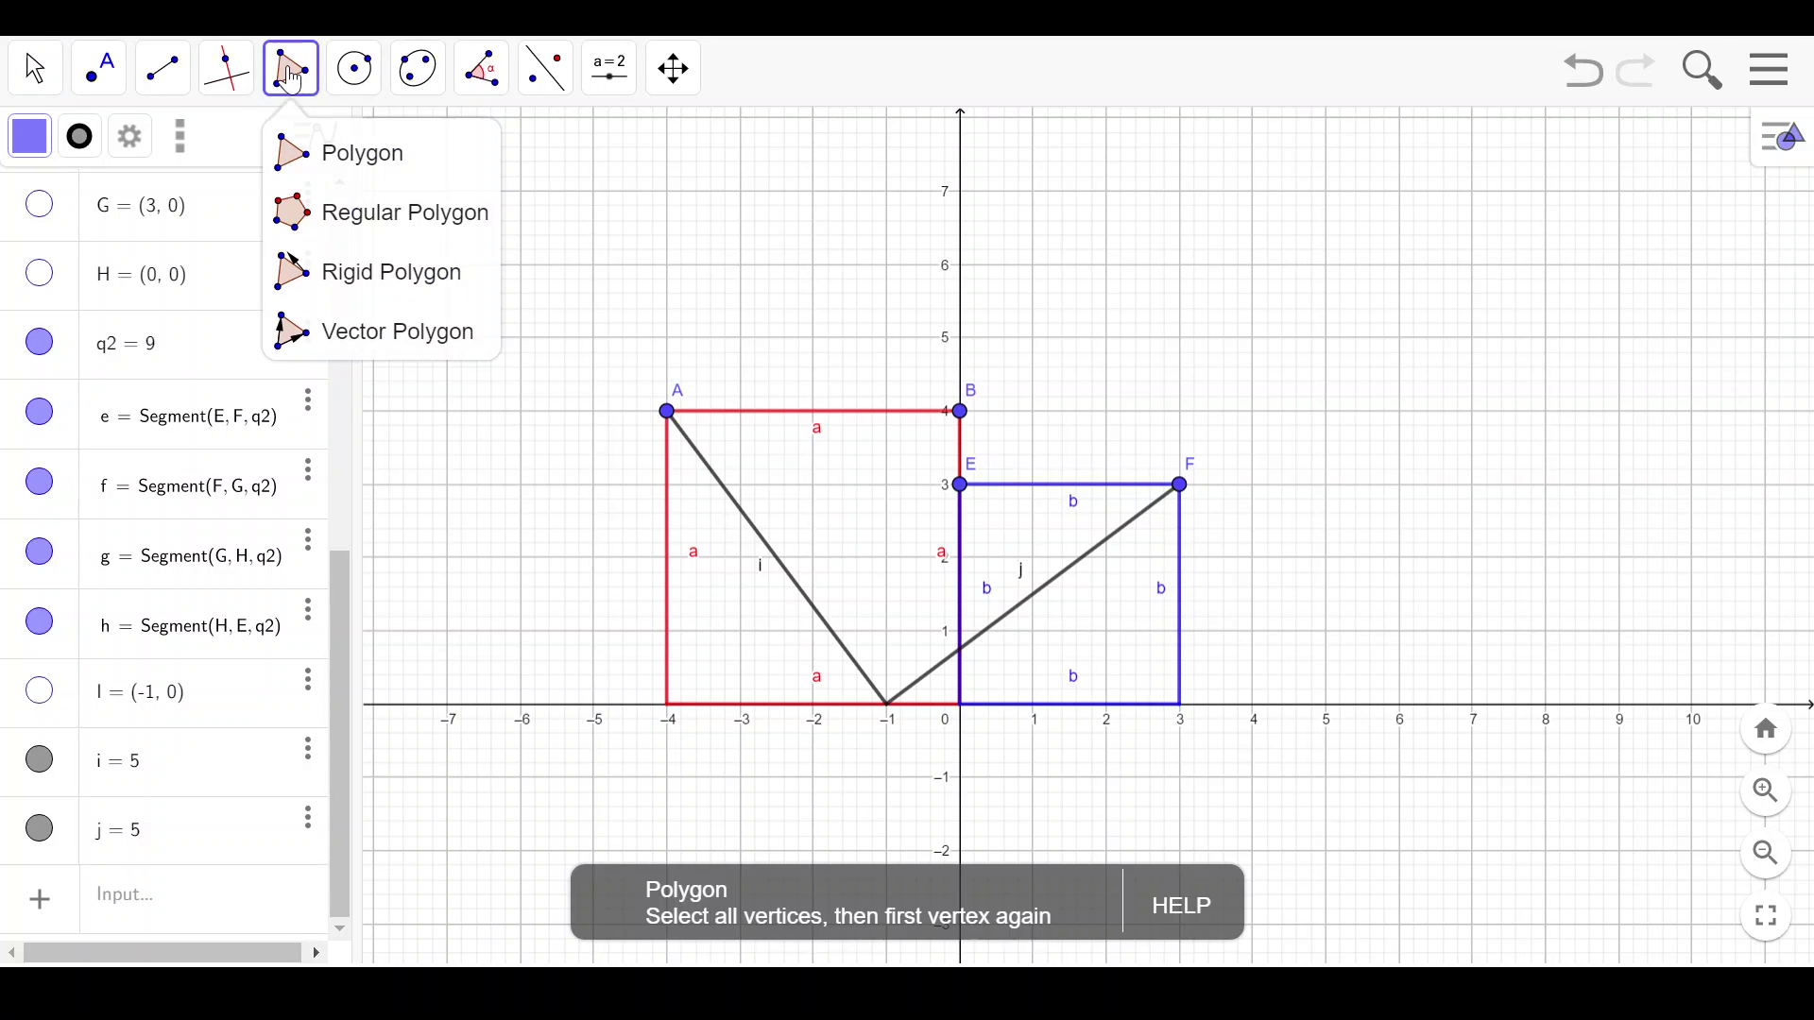
{"action": "left_click", "coordinate": [363, 291]}
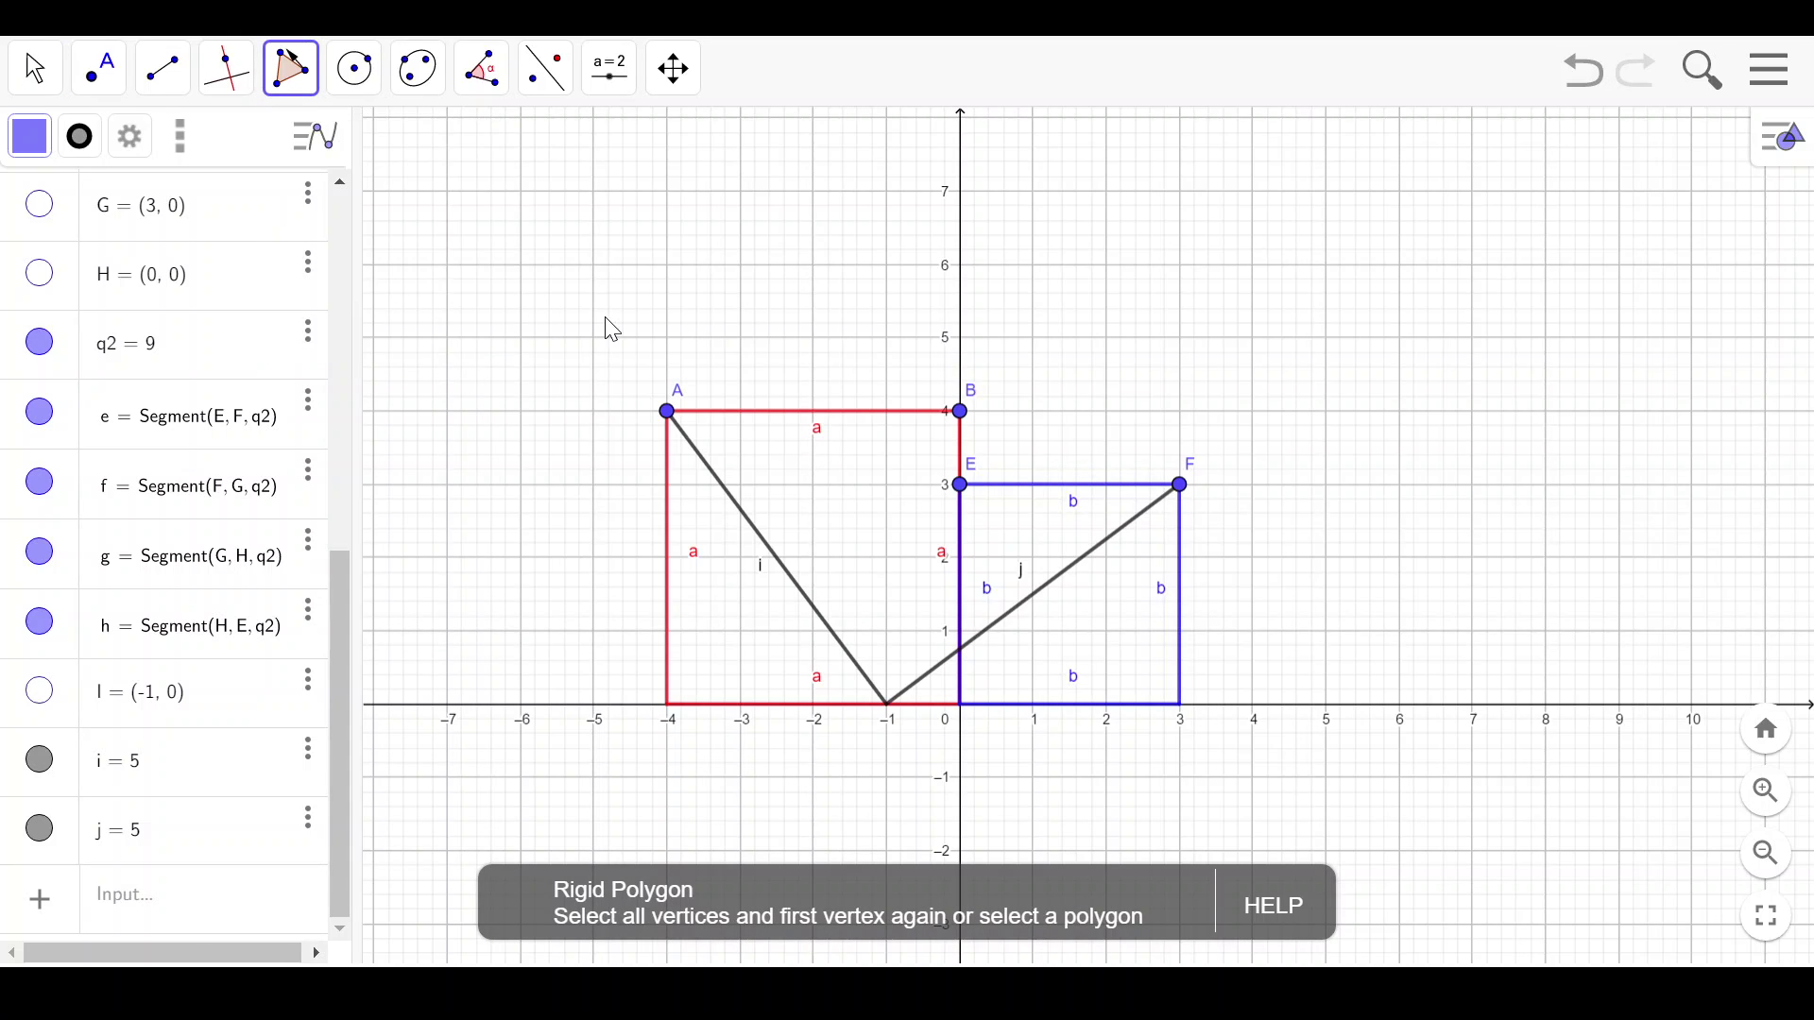
{"action": "left_click", "coordinate": [668, 412]}
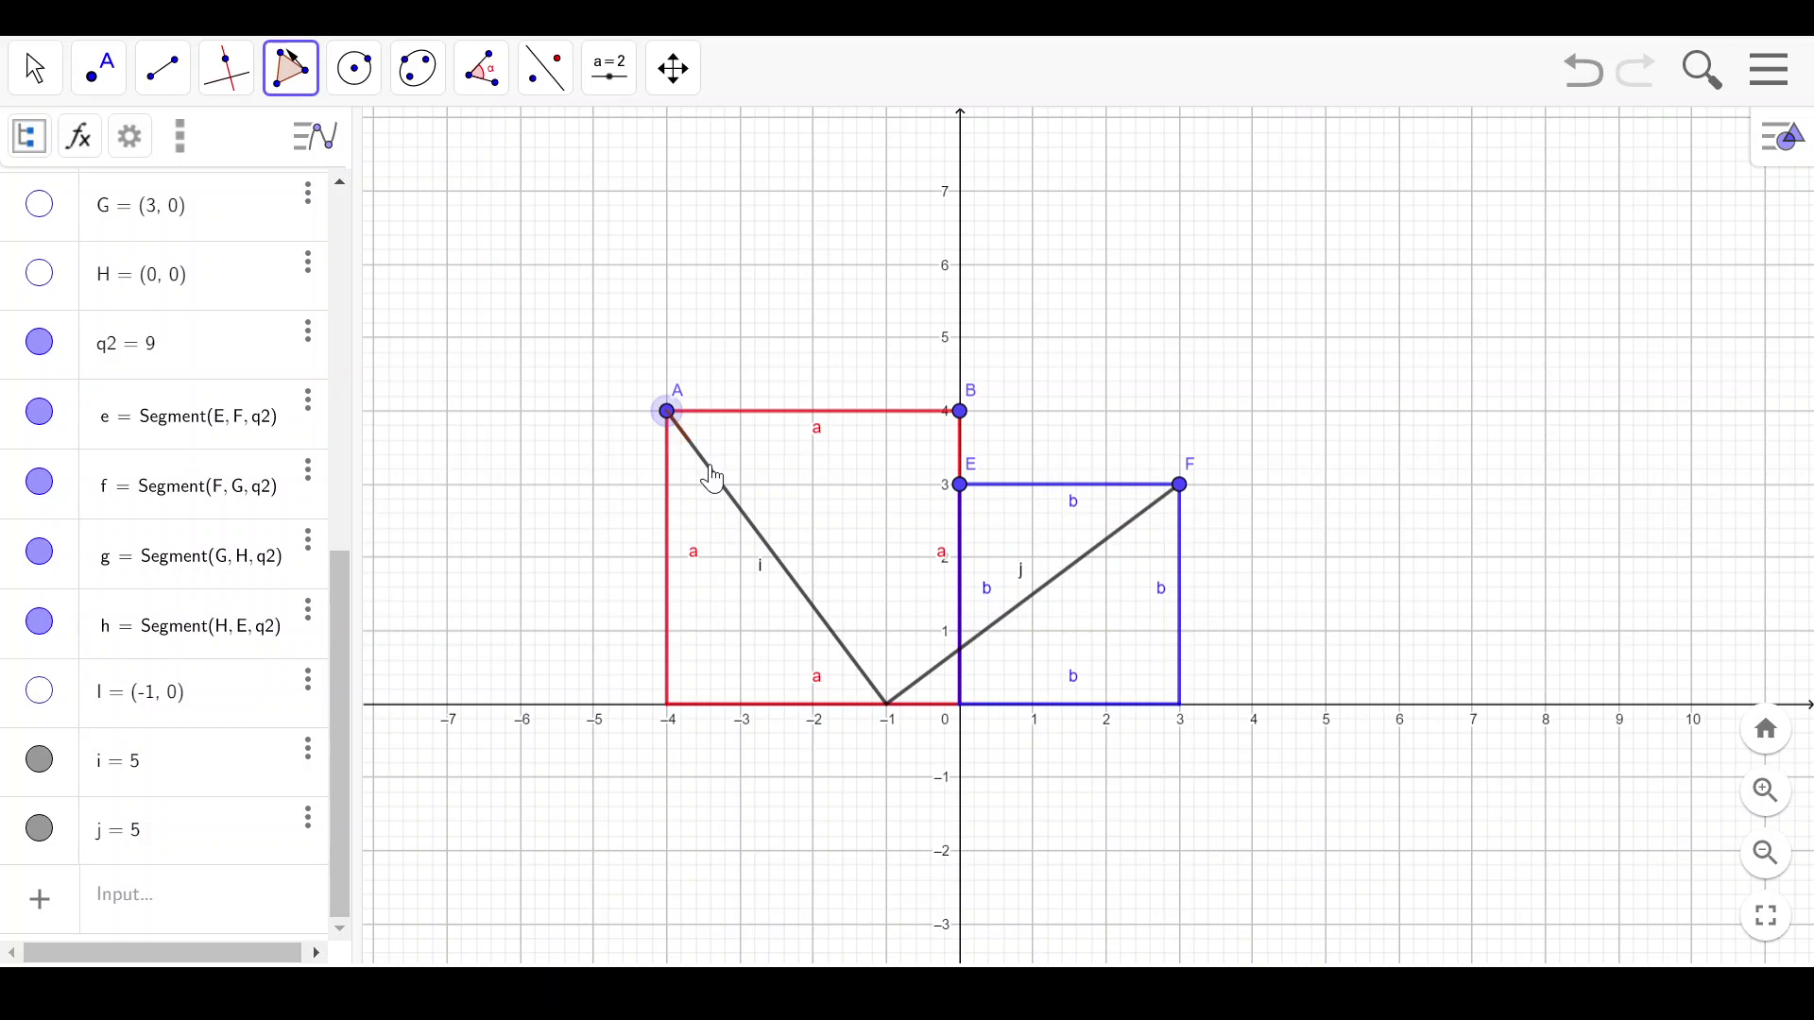
{"action": "left_click", "coordinate": [886, 705]}
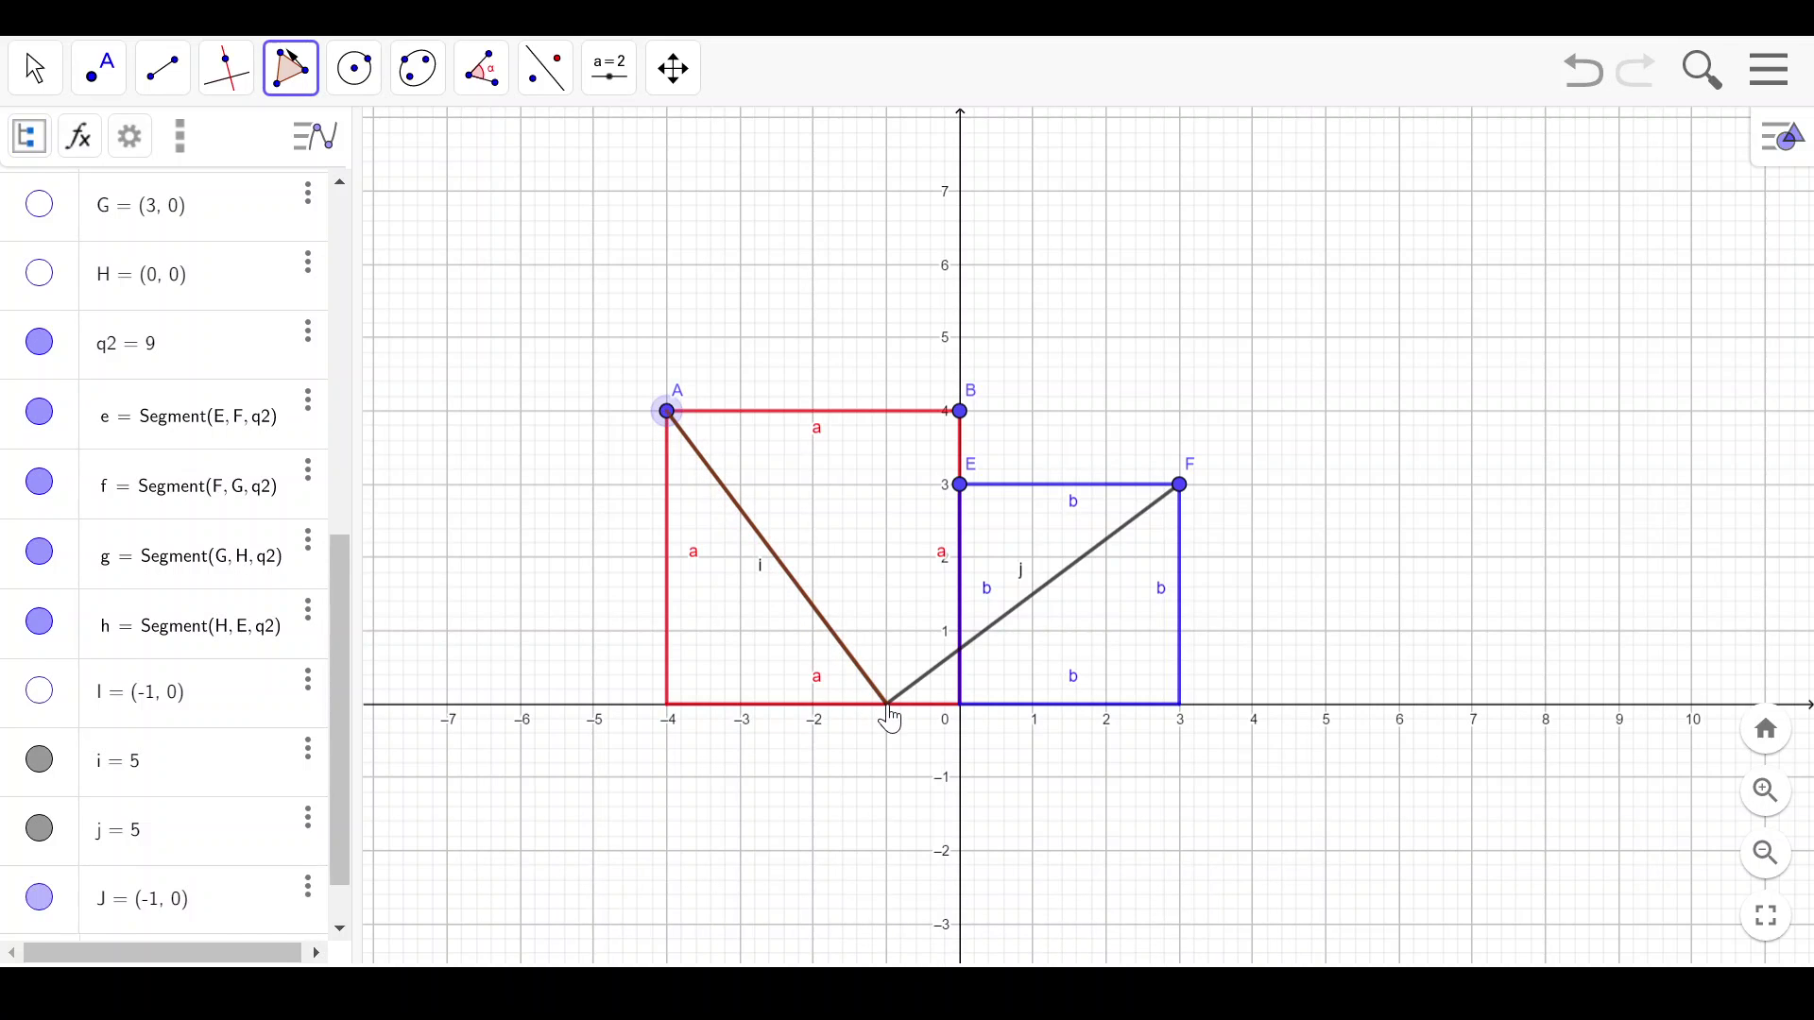
{"action": "left_click", "coordinate": [668, 706]}
{"action": "left_click", "coordinate": [668, 412]}
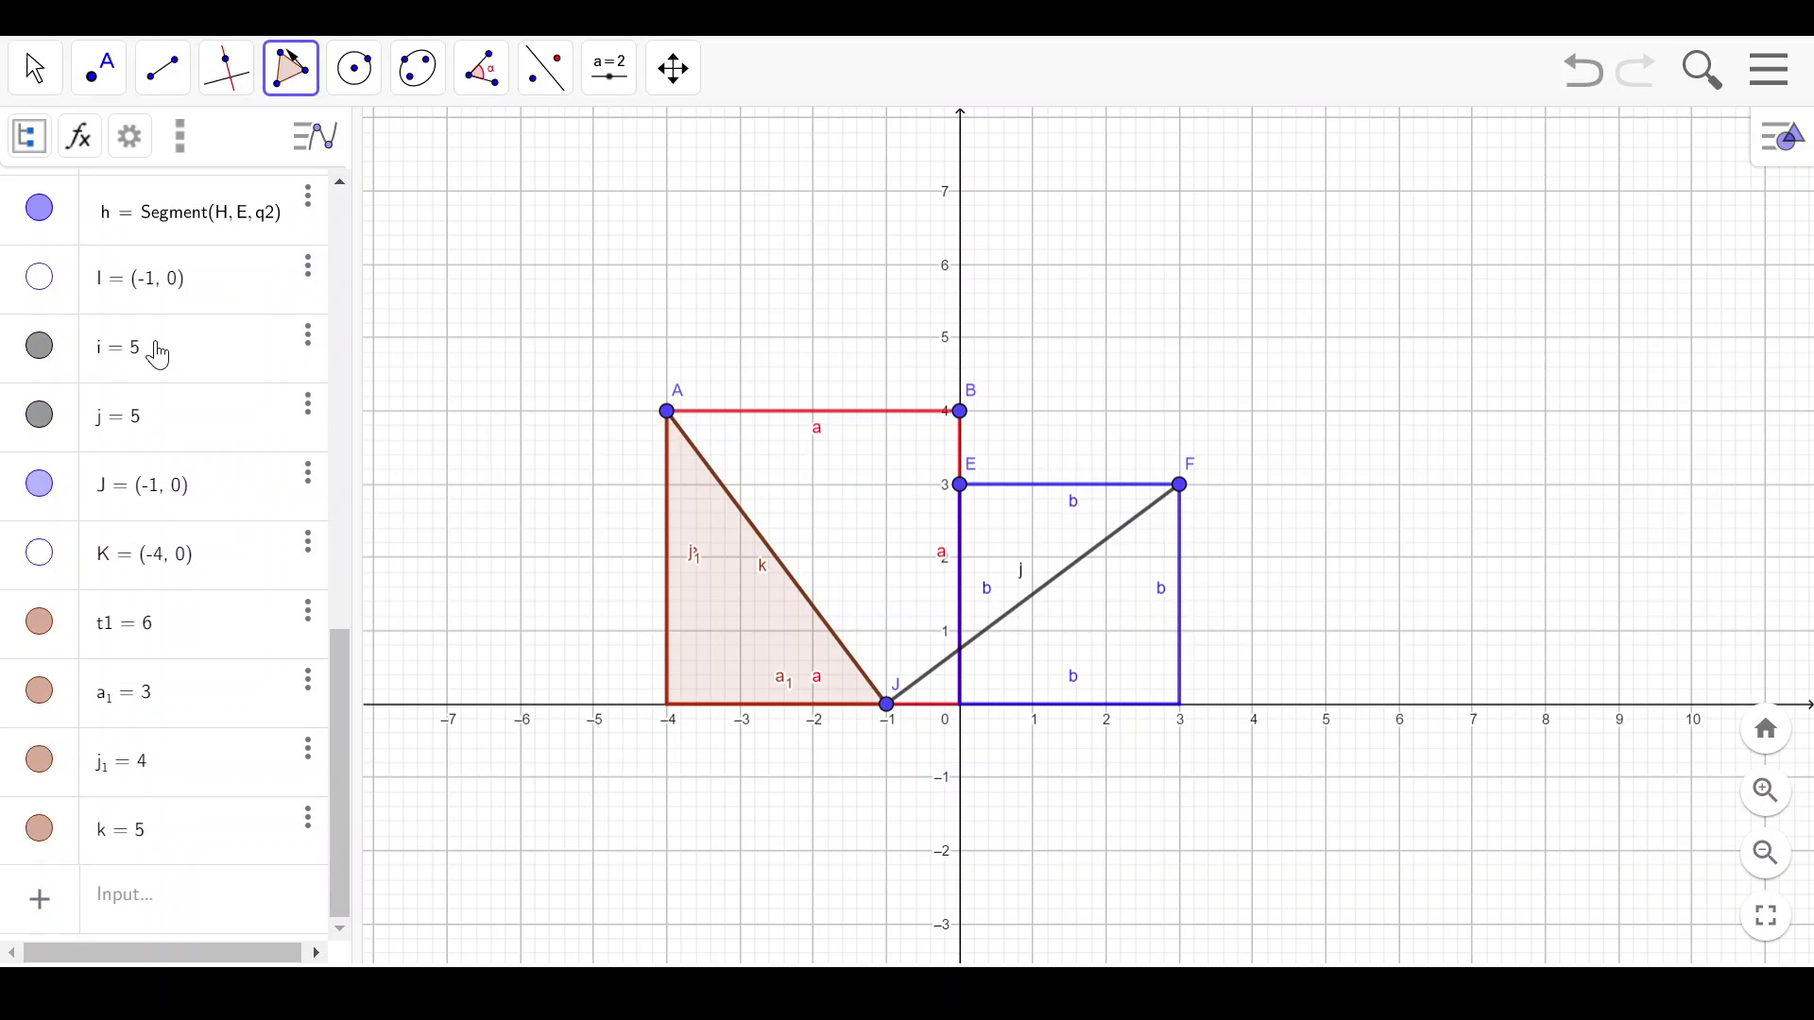
Rotate the rigid triangle about A until J is at about (-1.84, -0.51), and color the triangle black (#000000).
{"action": "left_click", "coordinate": [34, 72]}
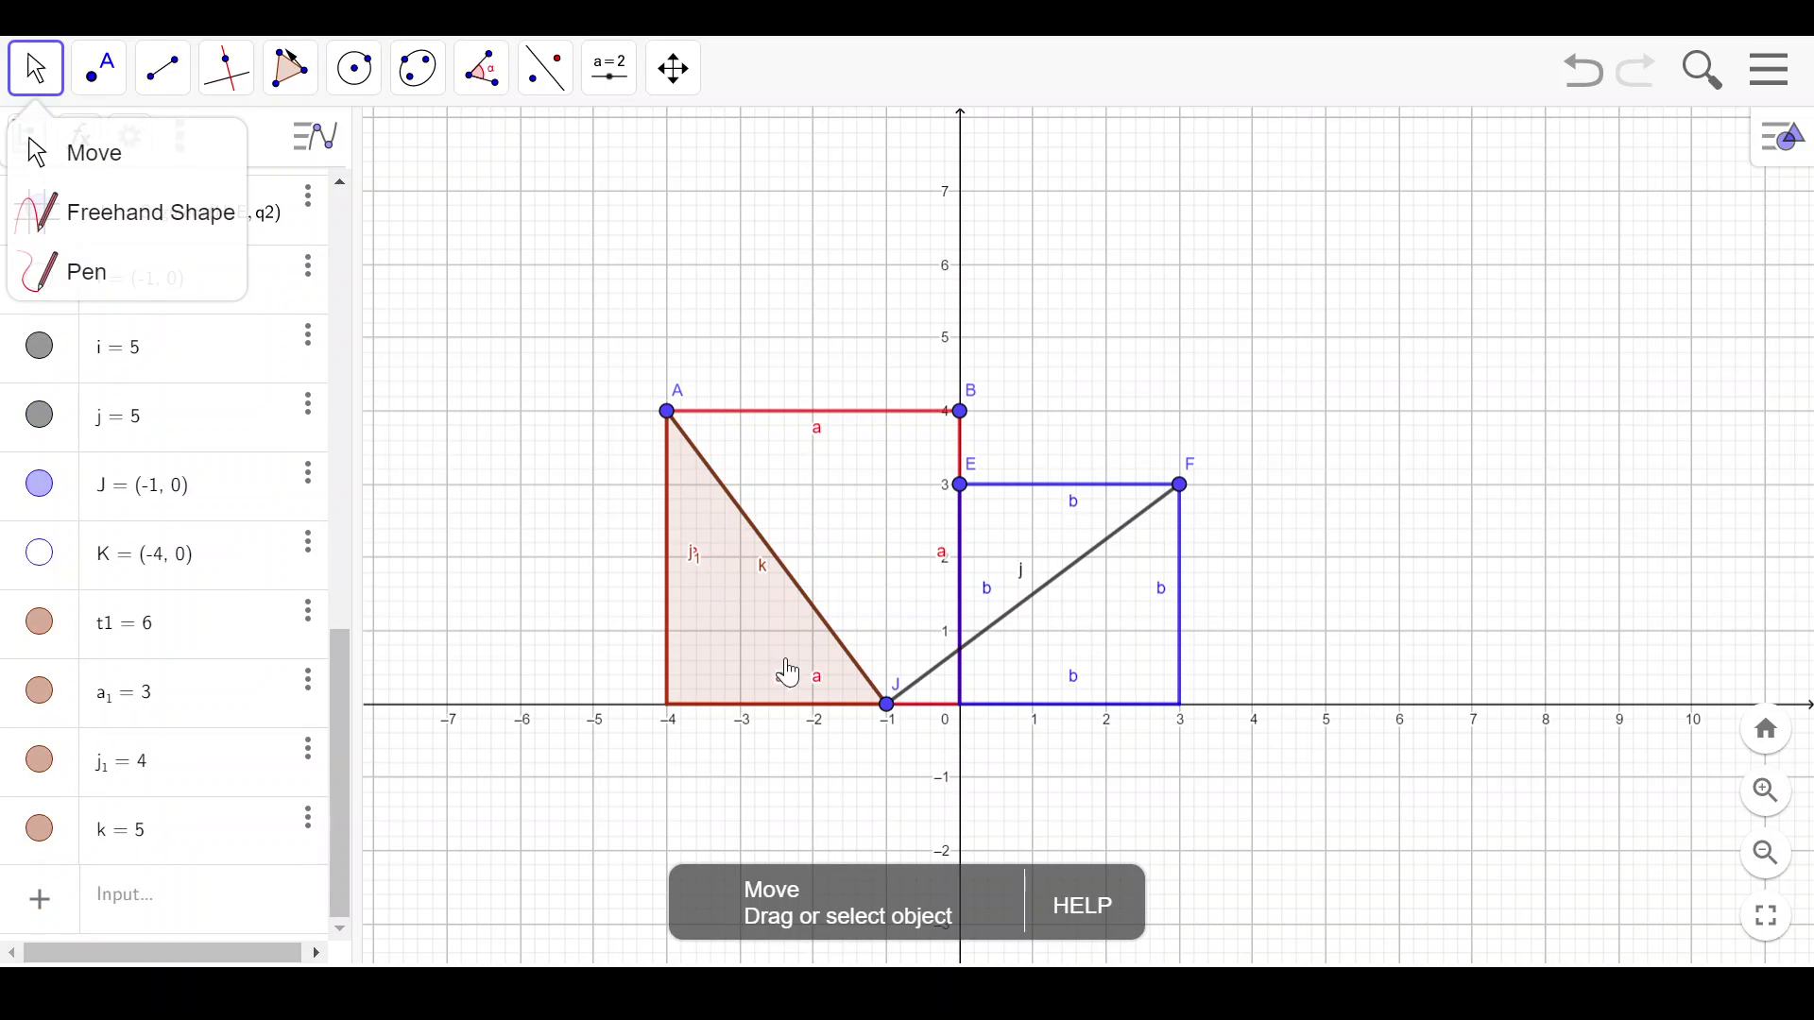
{"action": "left_click_drag", "start_coordinate": [891, 722], "coordinate": [756, 604]}
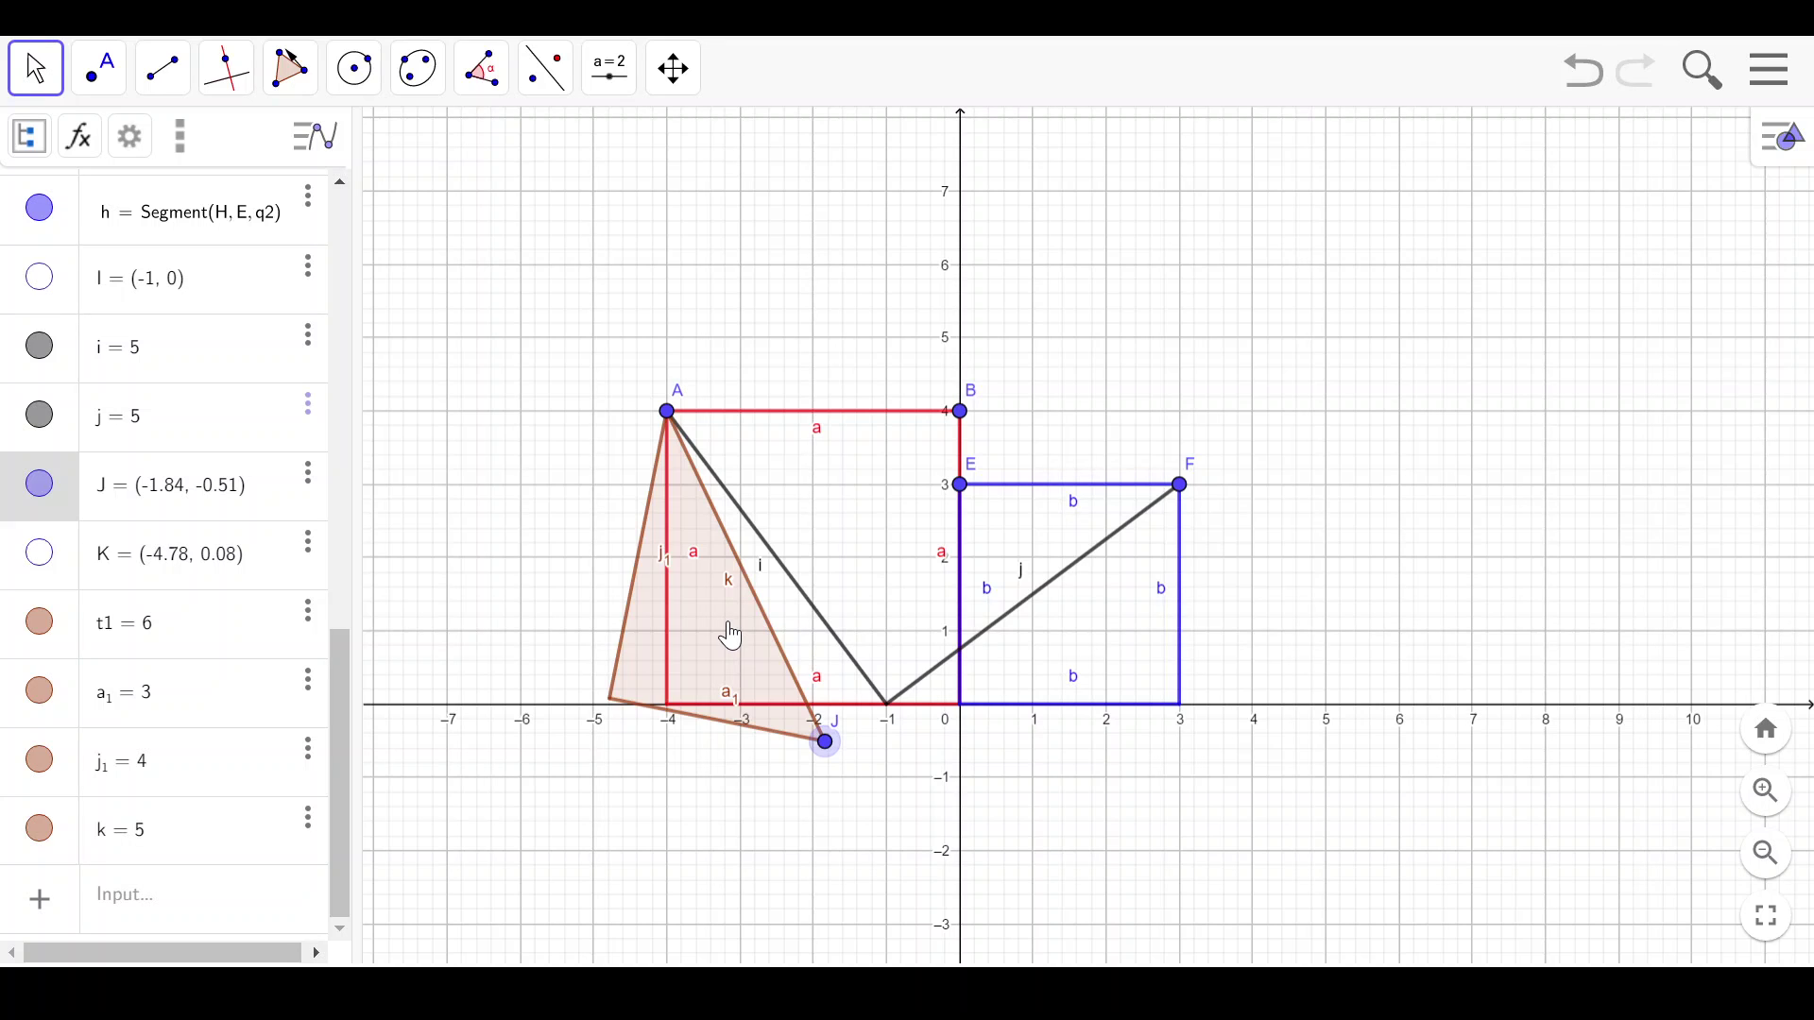
{"action": "right_click", "coordinate": [730, 636]}
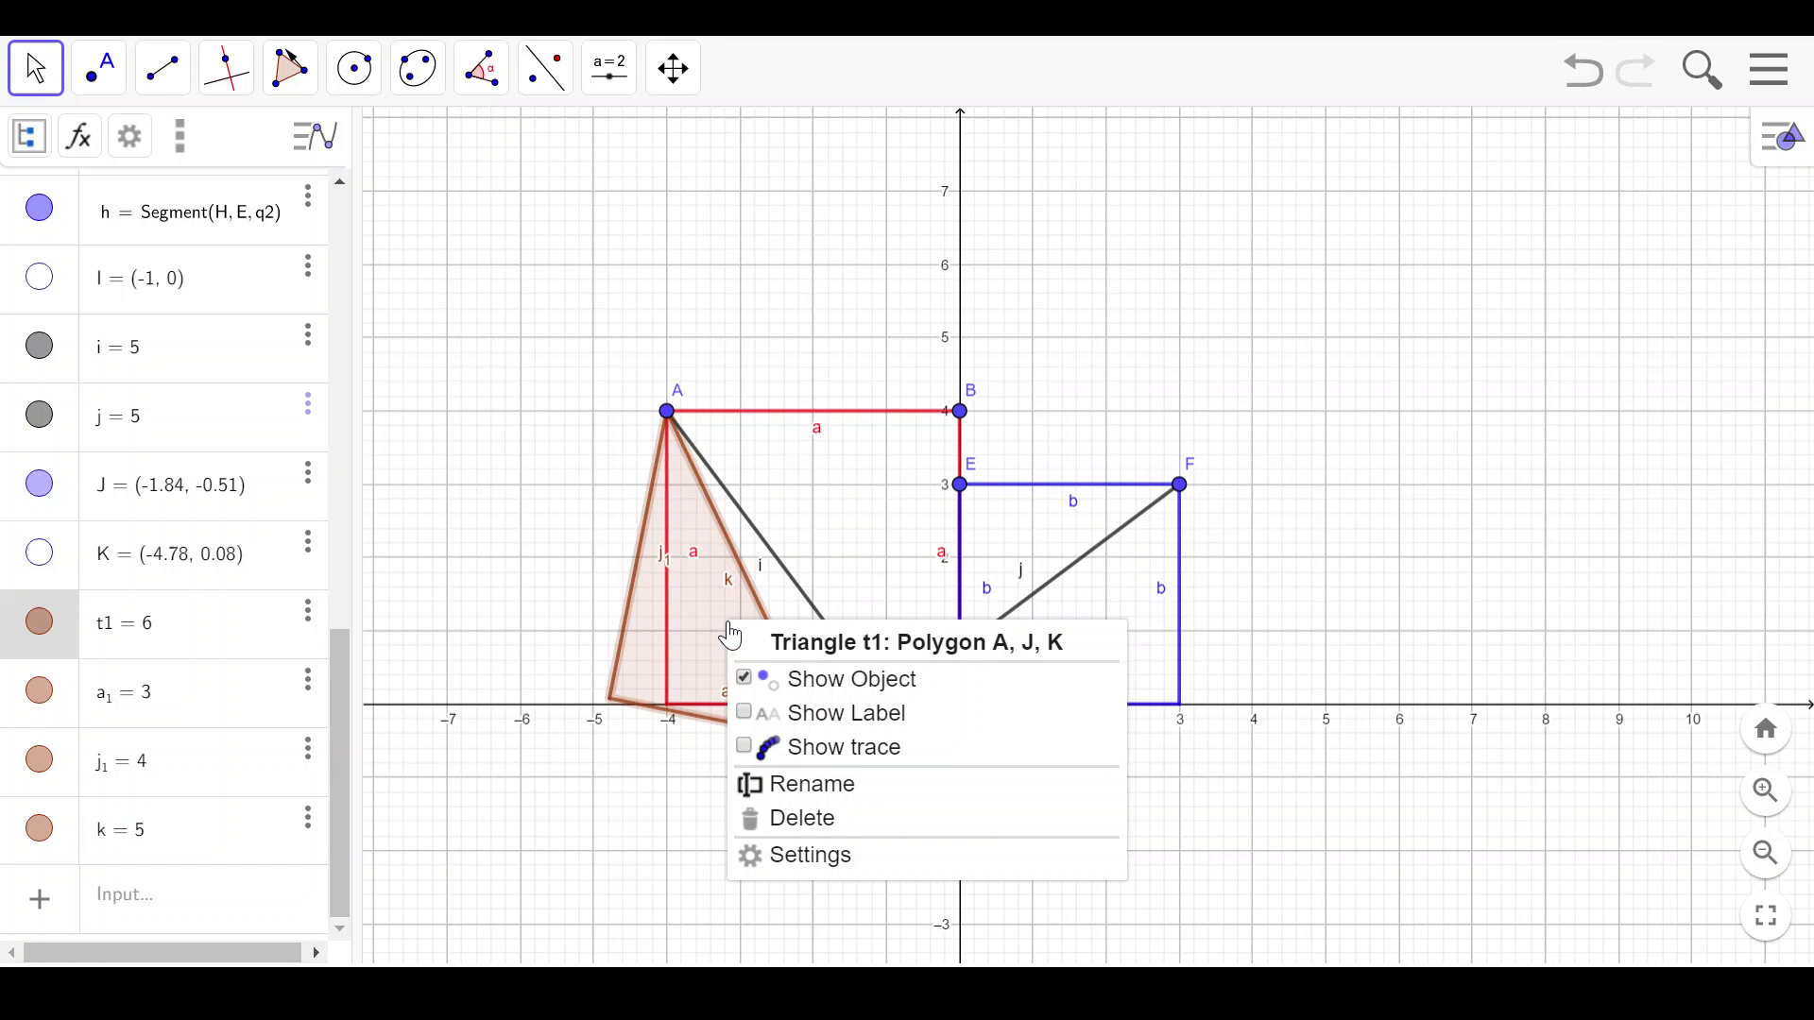
{"action": "left_click", "coordinate": [822, 856]}
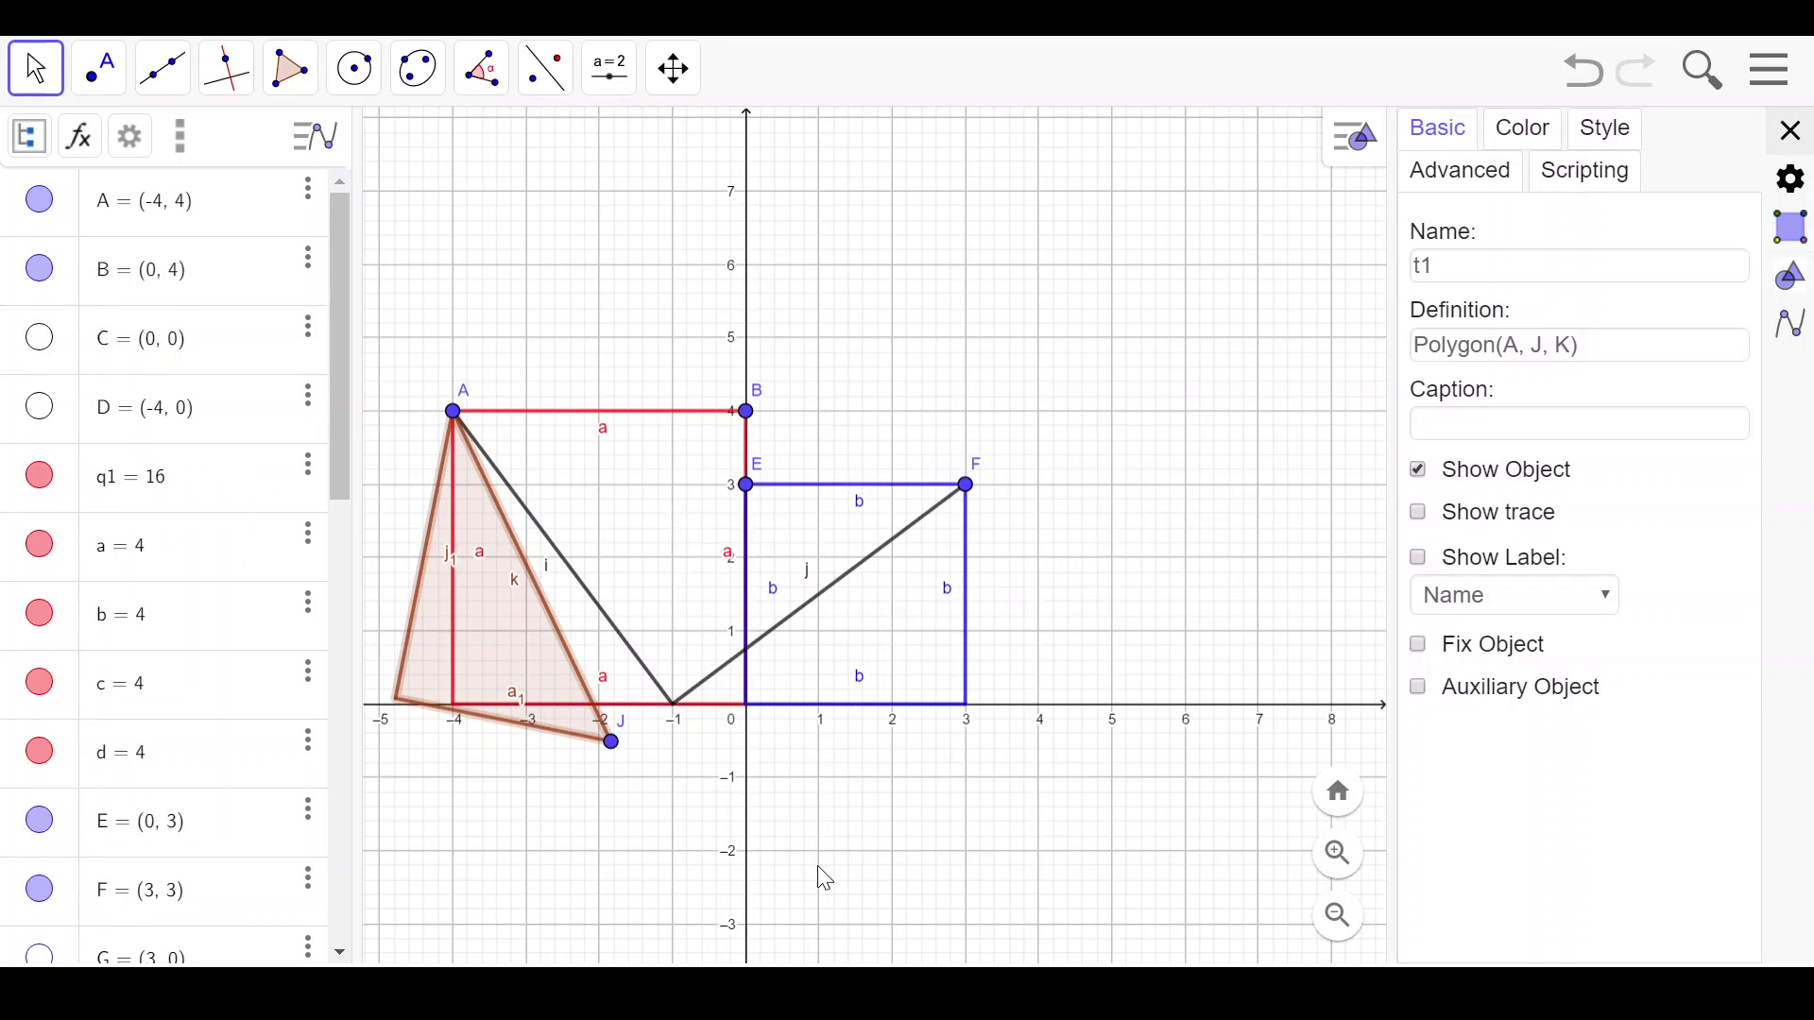
{"action": "left_click", "coordinate": [1518, 132]}
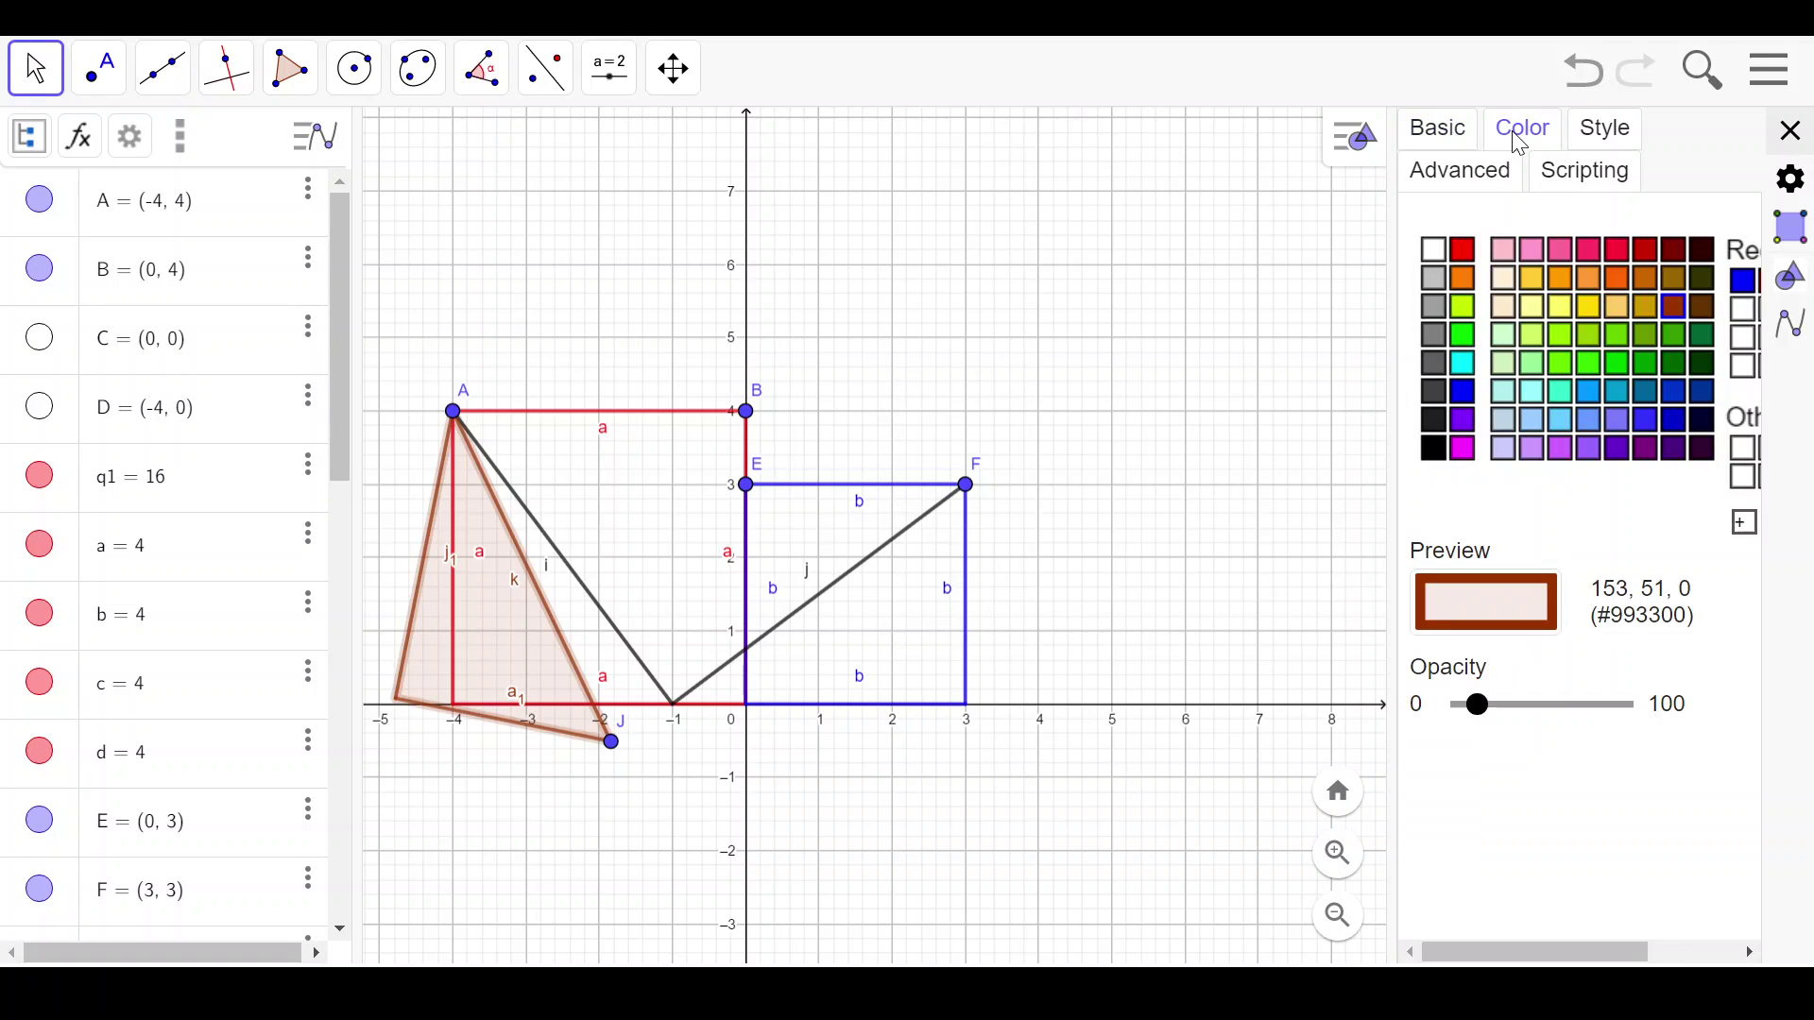
{"action": "left_click", "coordinate": [1436, 457]}
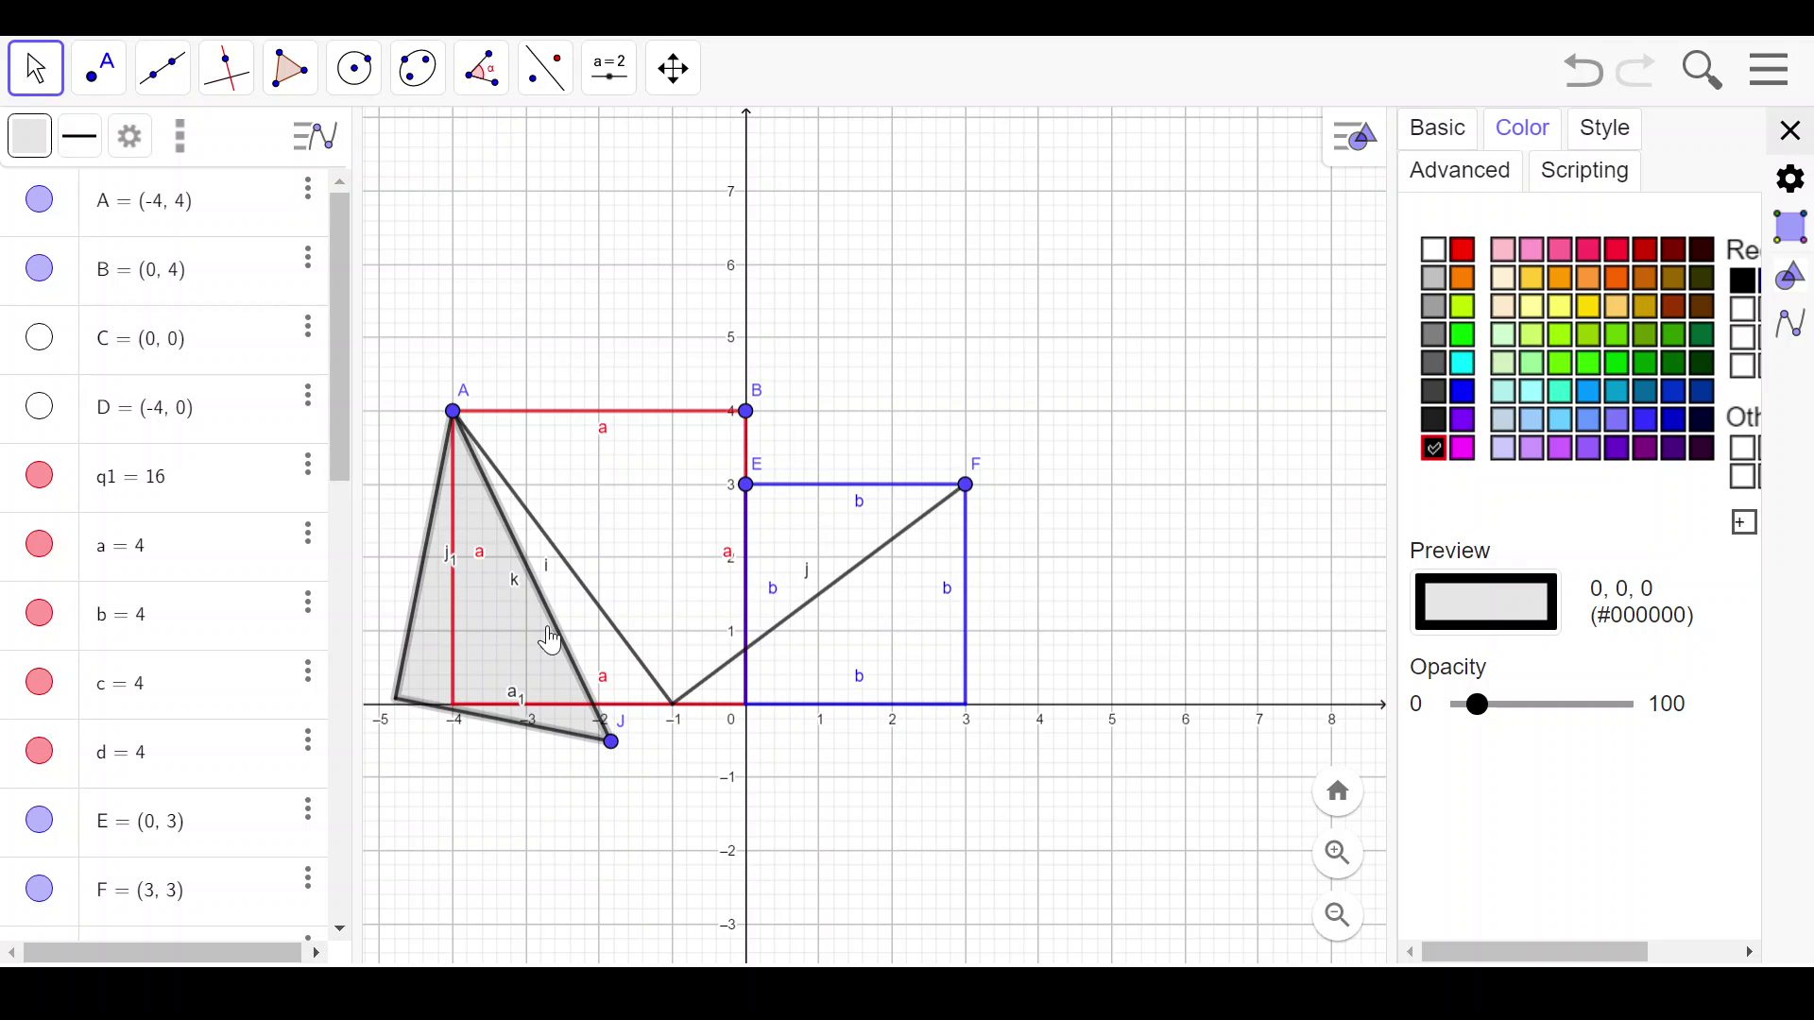
Set the label of the triangle's side from J to K to Caption and give it the caption "b".
{"action": "left_click_drag", "start_coordinate": [340, 421], "coordinate": [338, 898]}
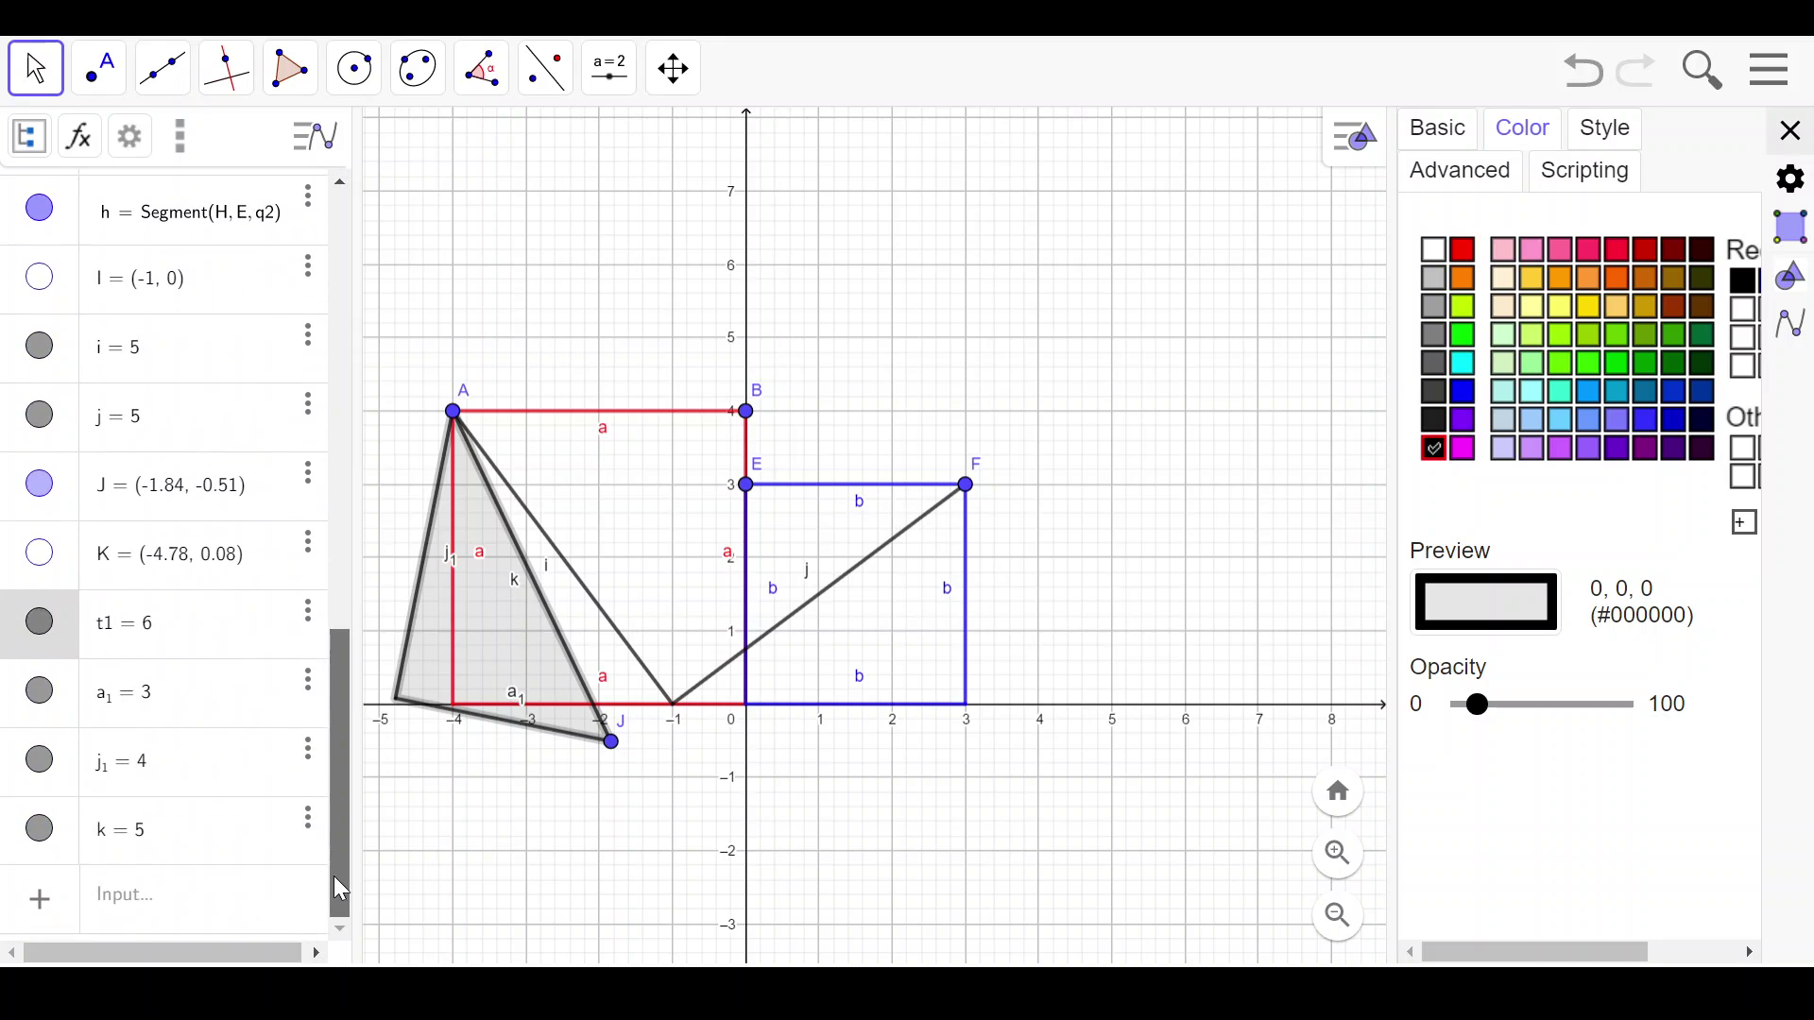
{"action": "left_click", "coordinate": [233, 682]}
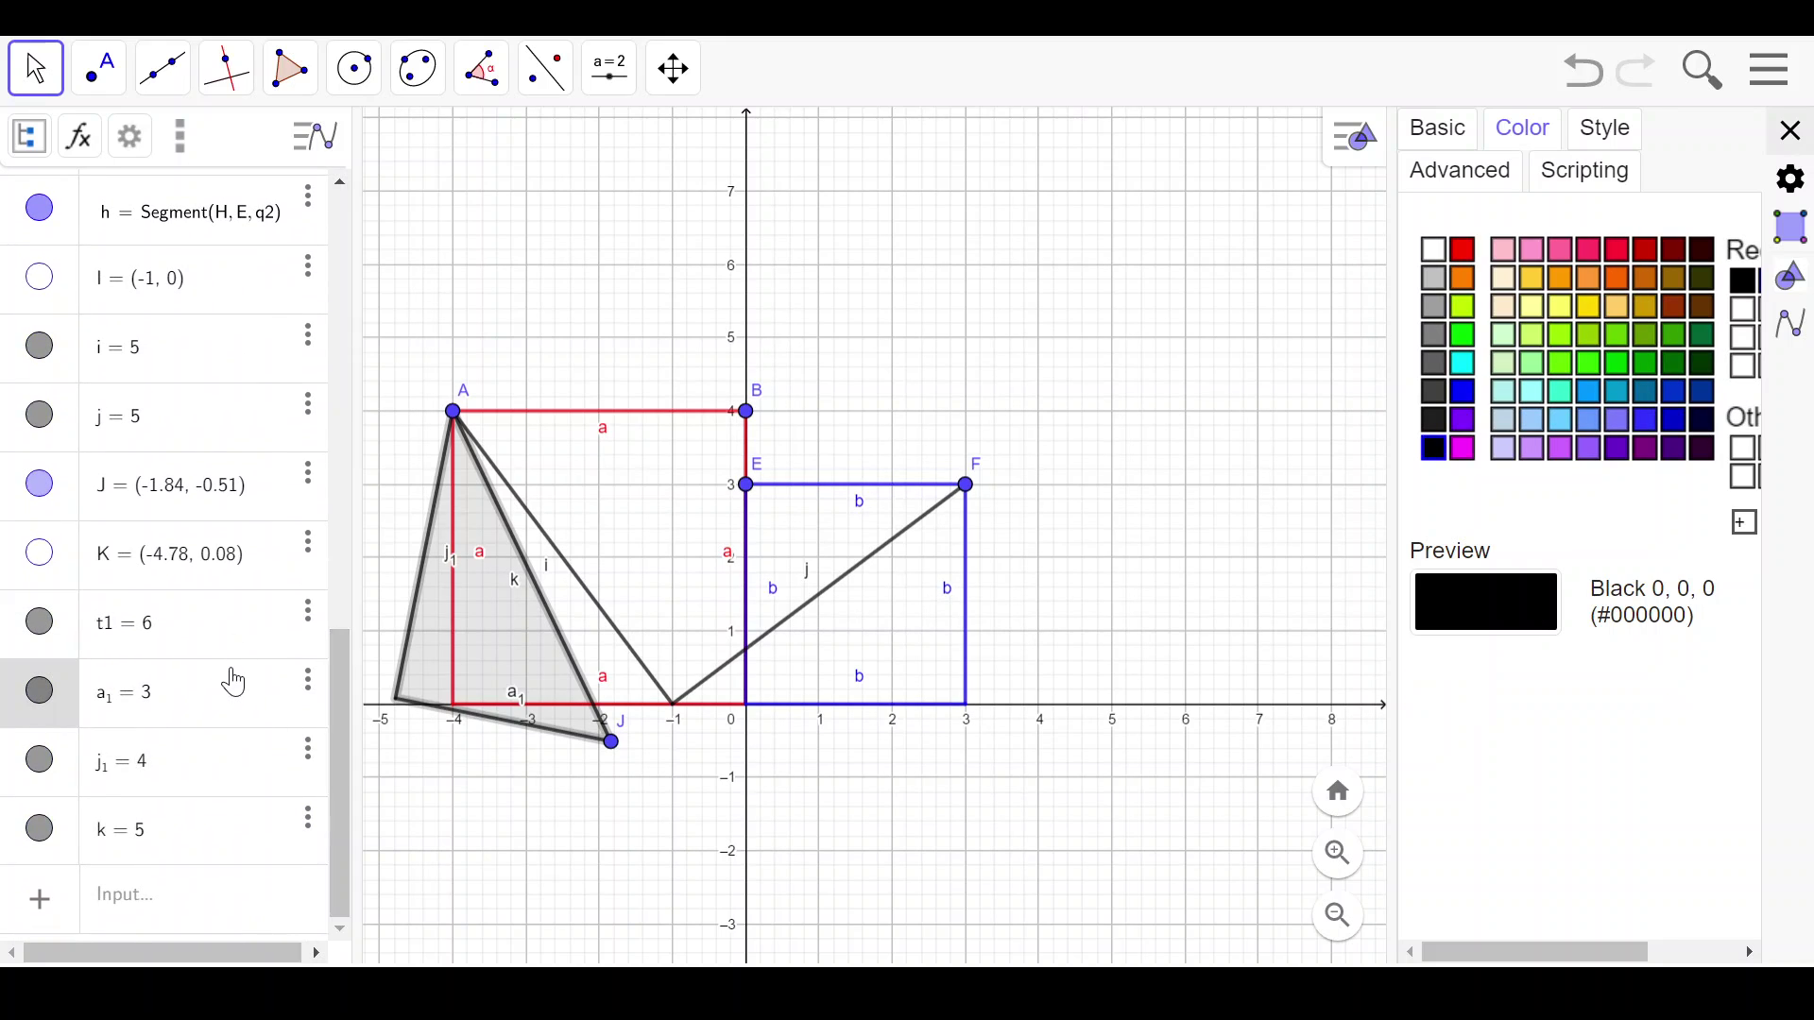
{"action": "left_click", "coordinate": [1448, 137]}
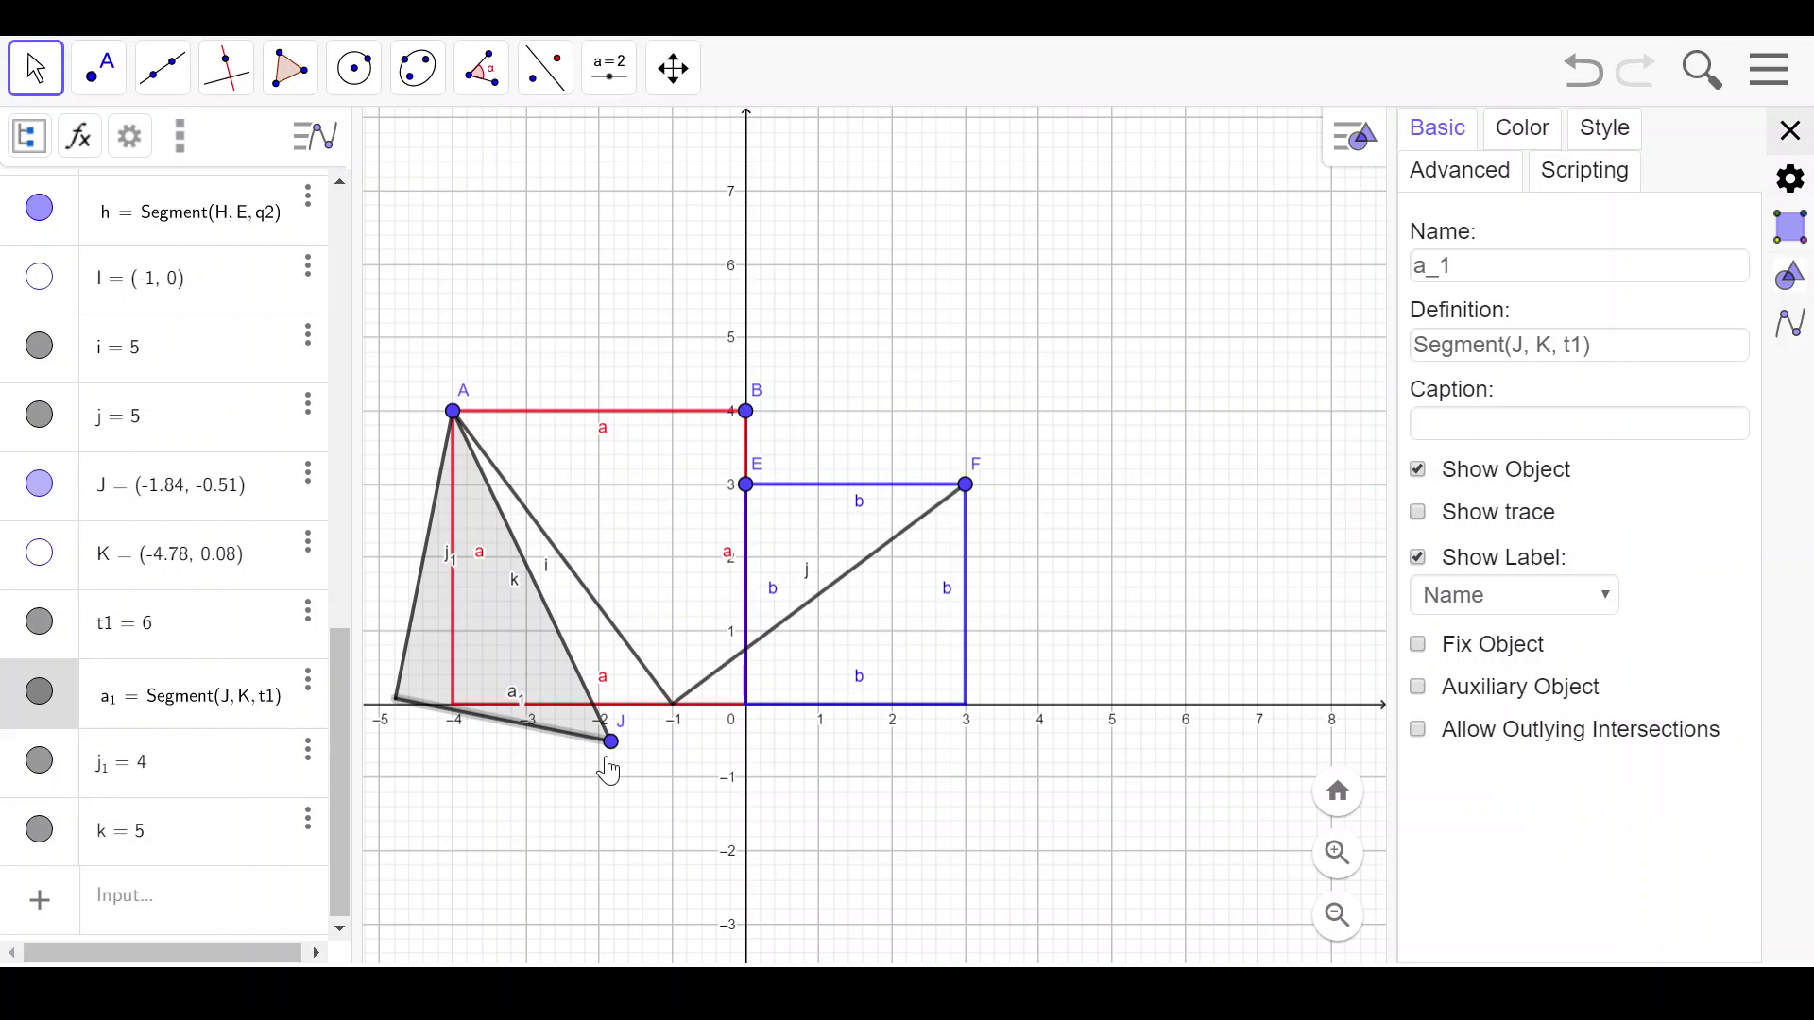
{"action": "left_click", "coordinate": [1568, 590]}
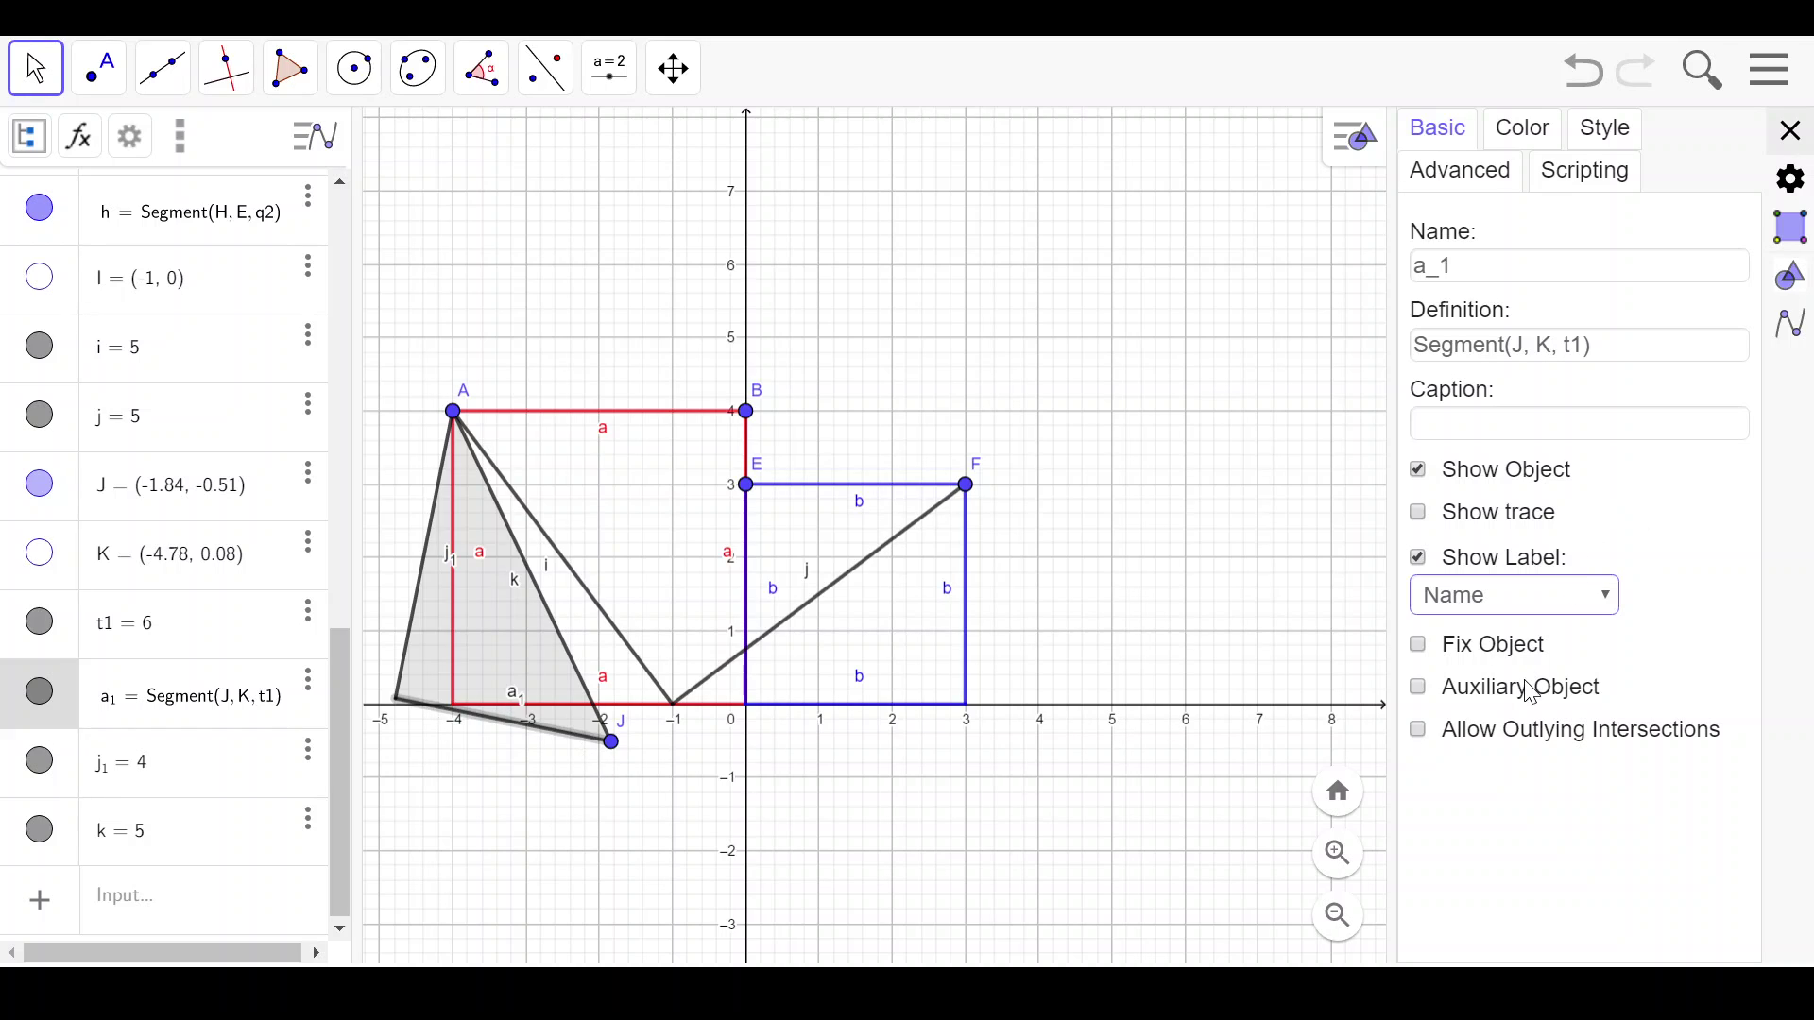
{"action": "left_click", "coordinate": [1522, 727]}
{"action": "left_click", "coordinate": [1540, 431]}
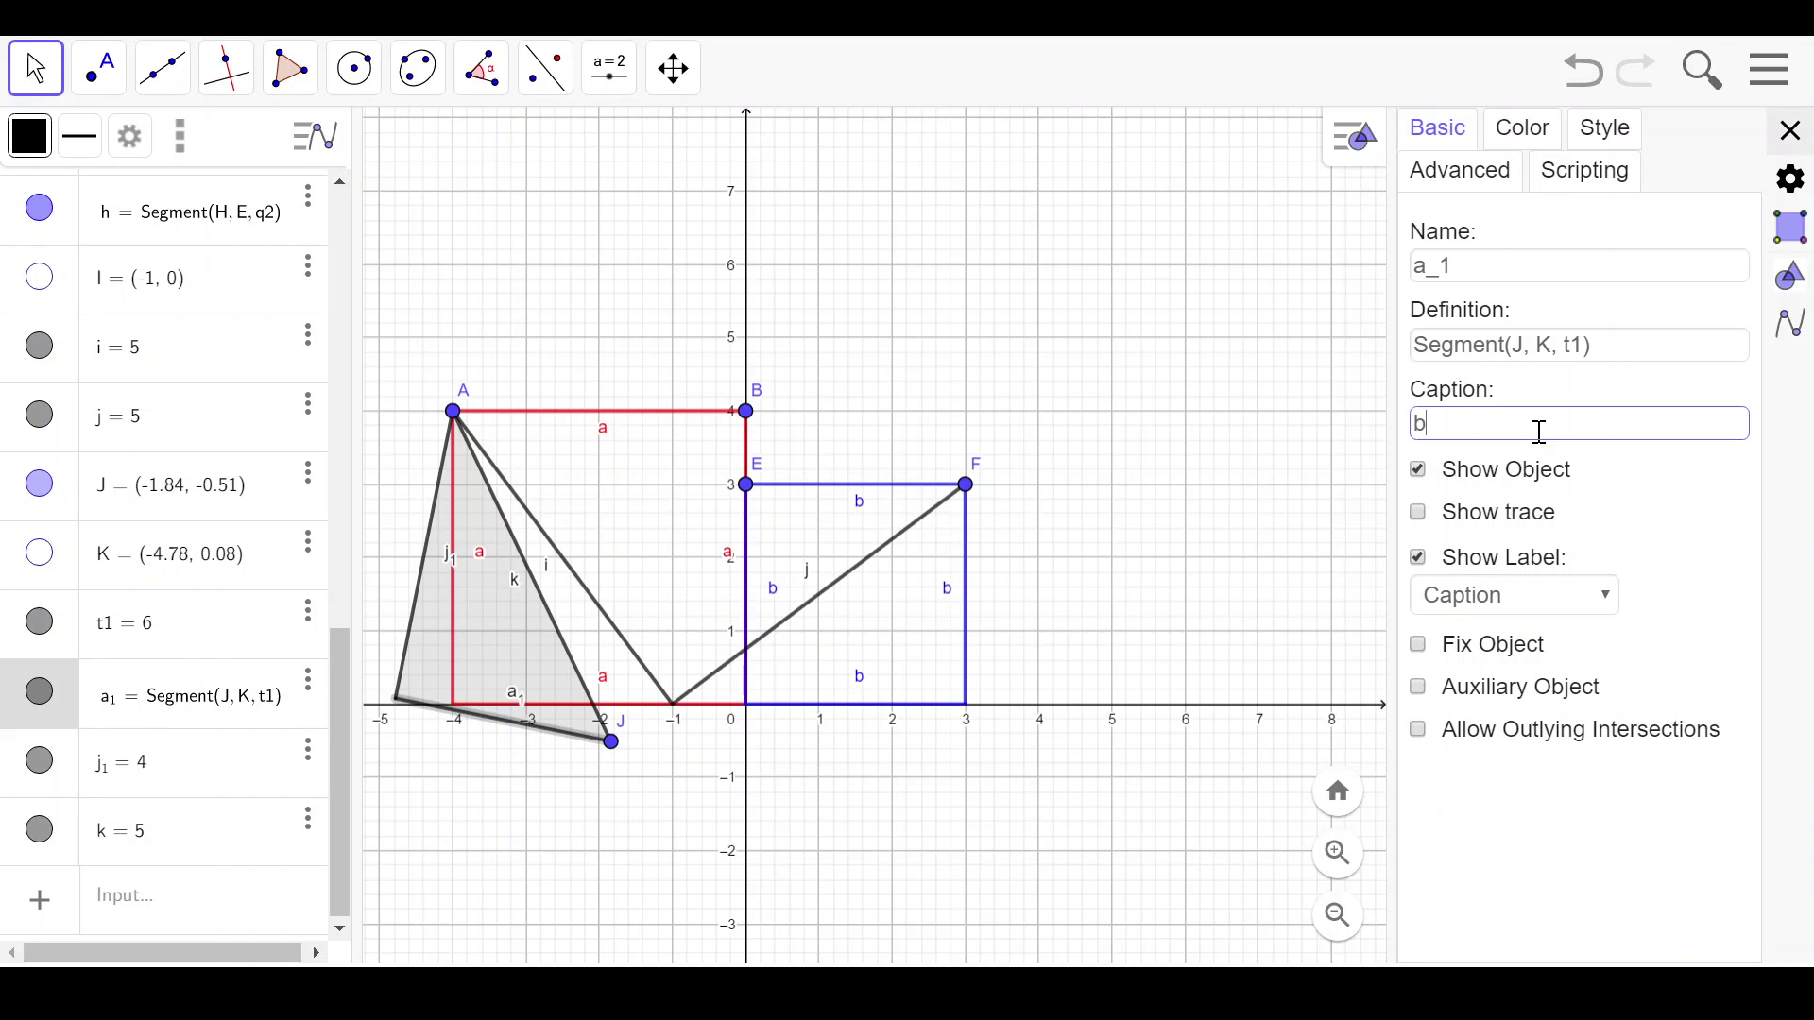
{"action": "key", "text": "Return"}
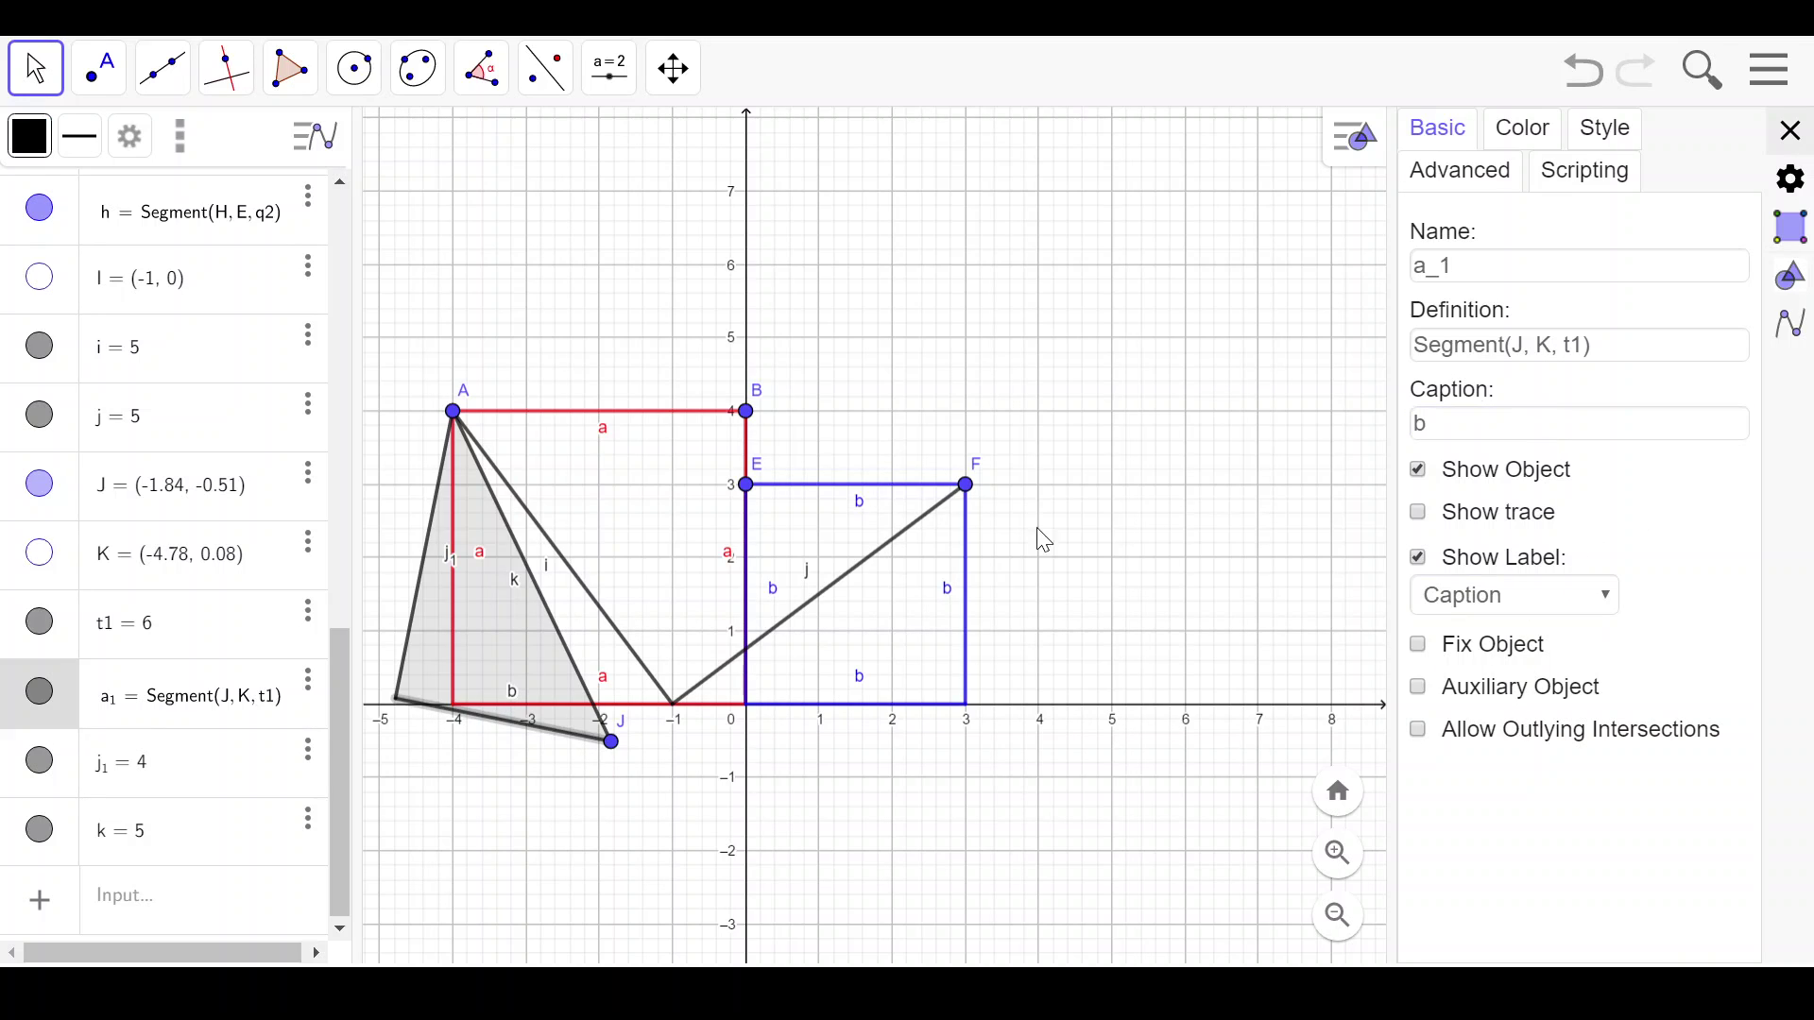
Show the caption as the label of the triangle's side from K to A, with the caption "a".
{"action": "left_click", "coordinate": [162, 786]}
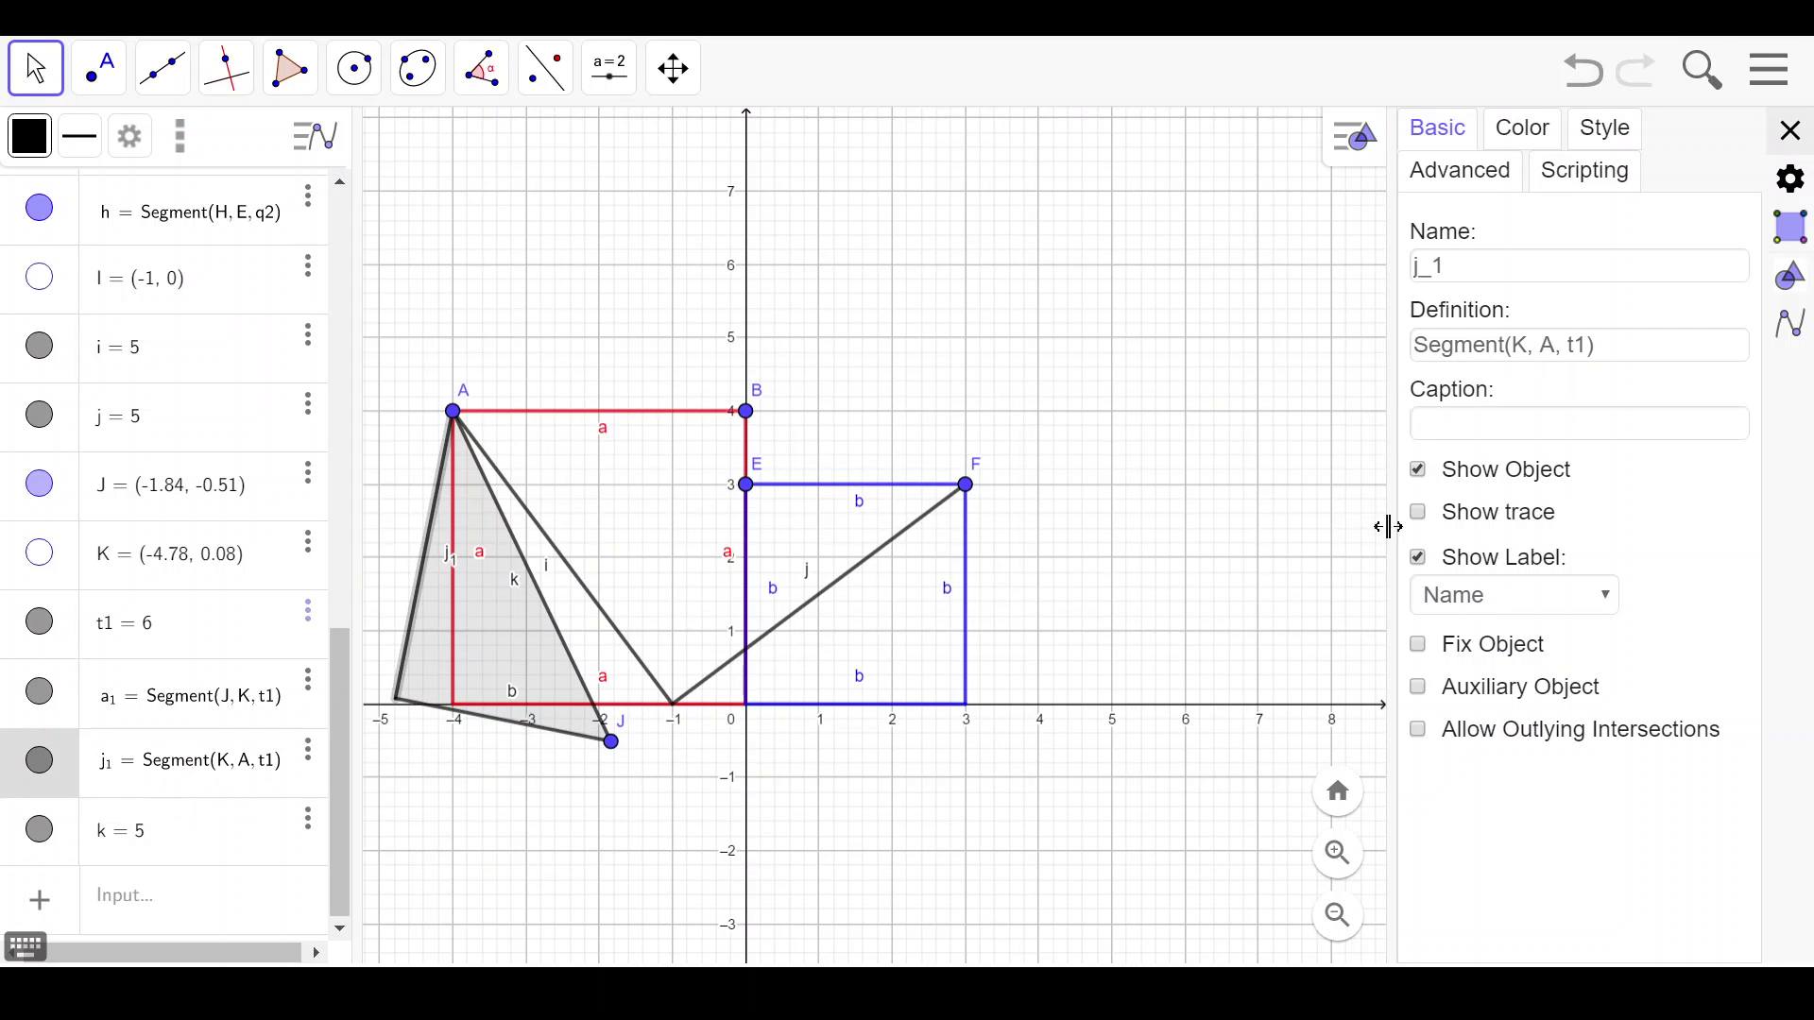
{"action": "left_click", "coordinate": [1511, 593]}
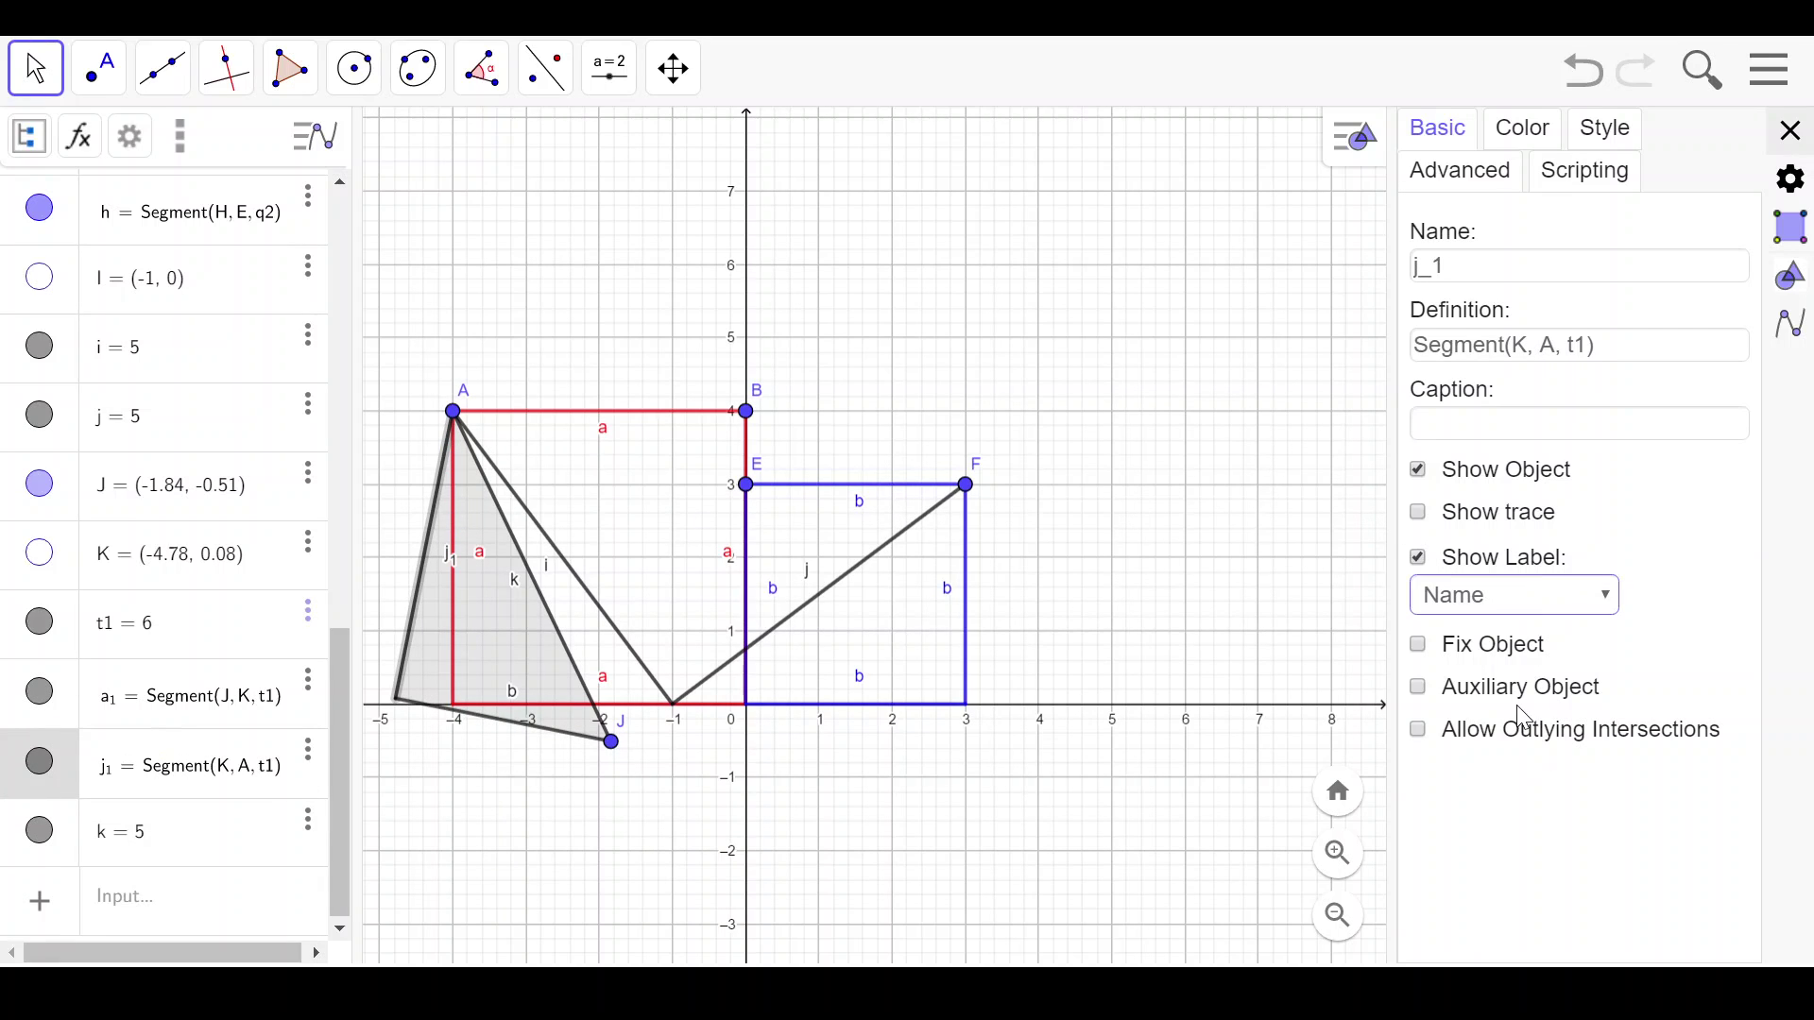
{"action": "left_click", "coordinate": [1523, 718]}
{"action": "left_click", "coordinate": [1555, 427]}
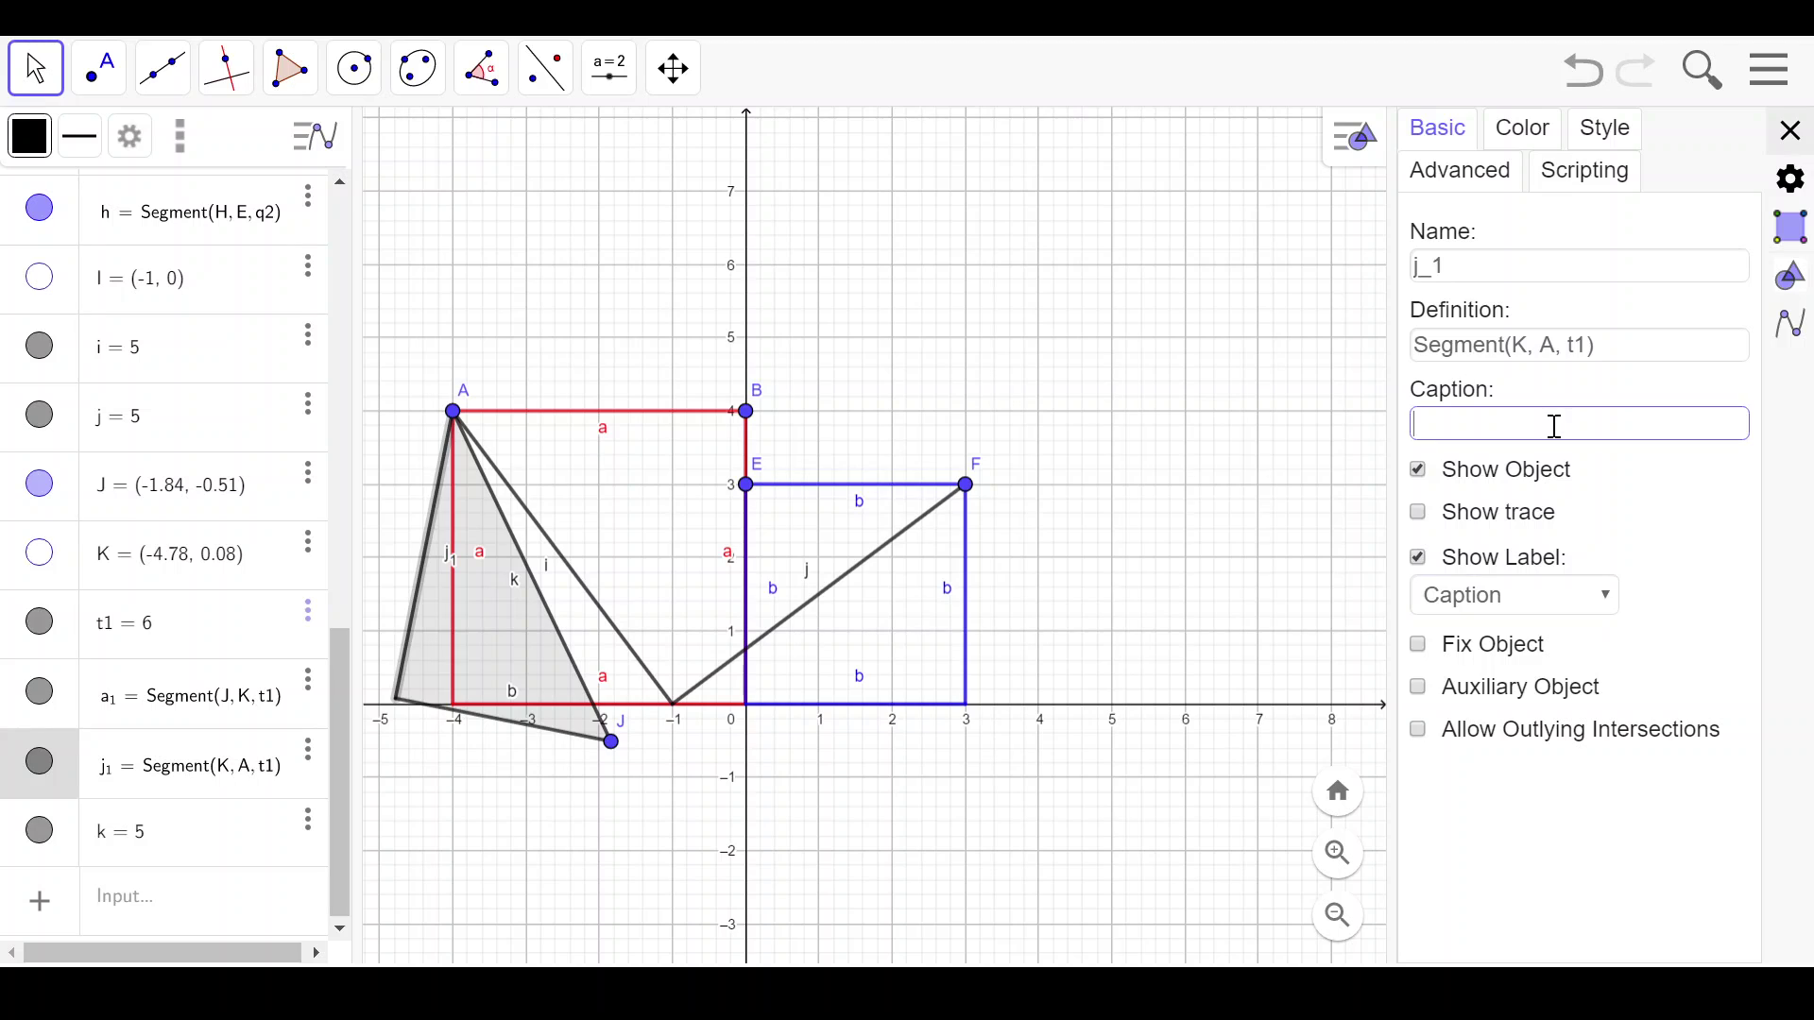
{"action": "key", "text": "Return"}
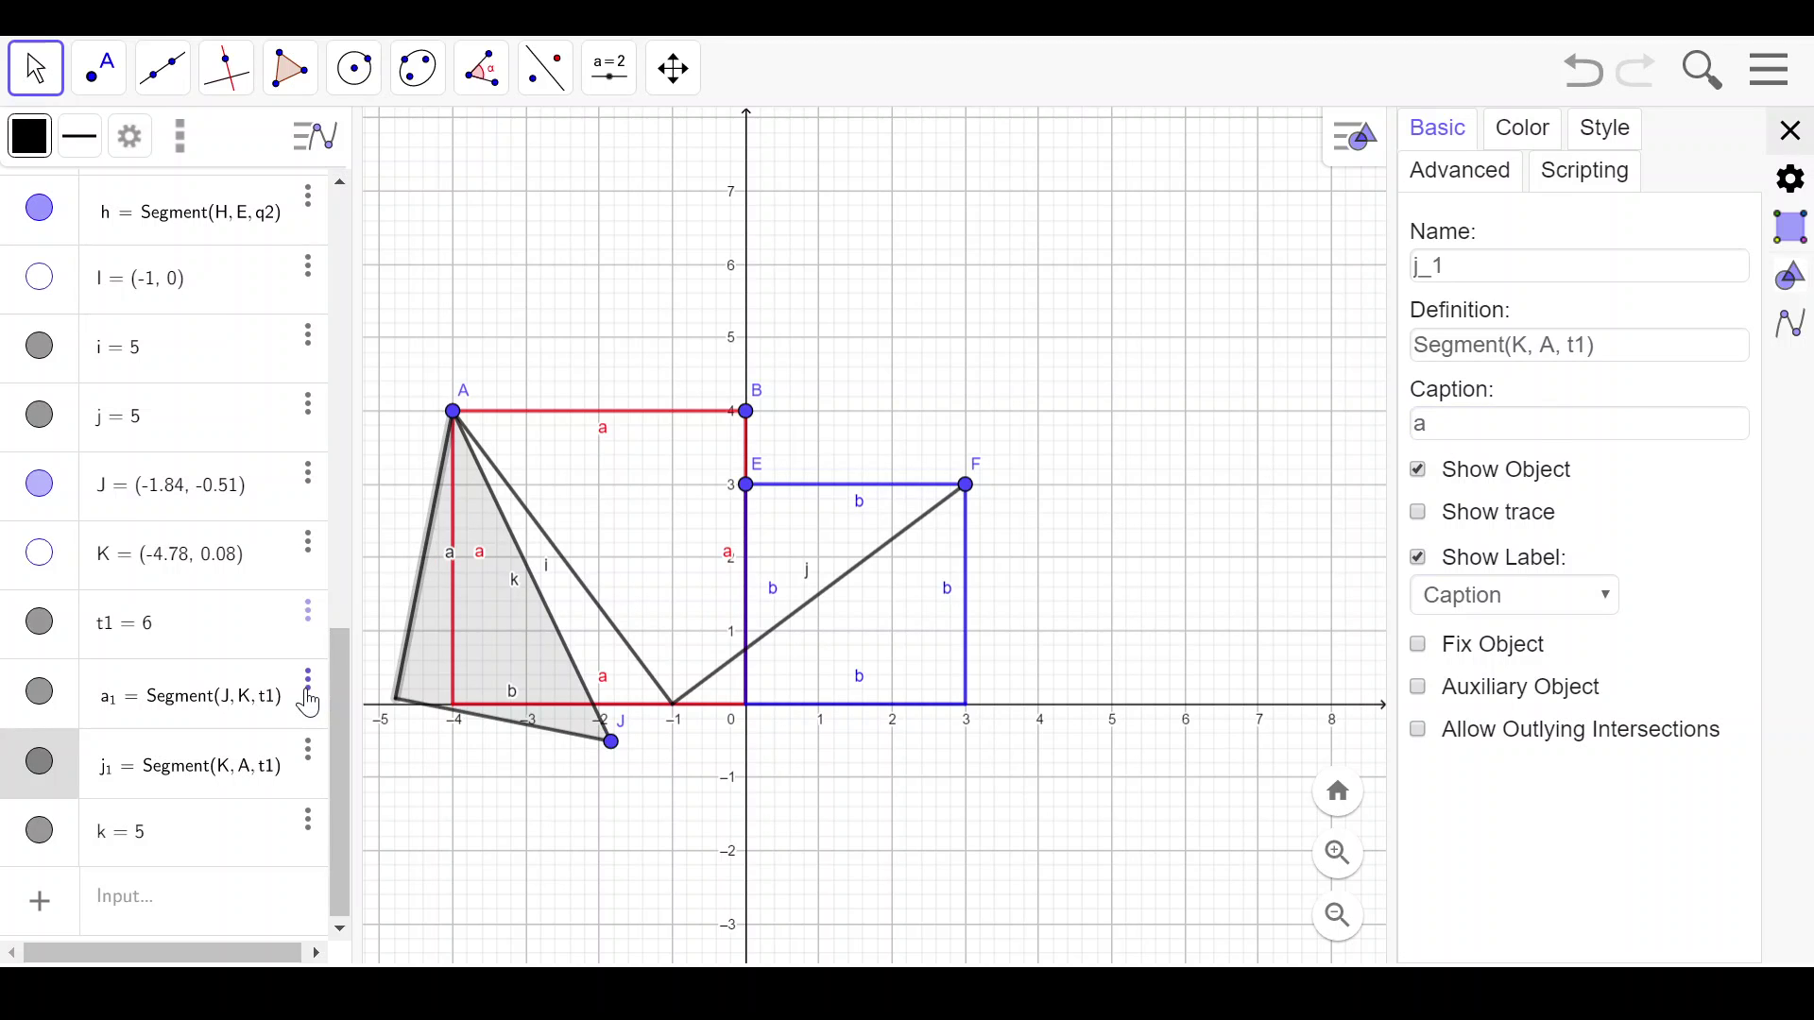
Give the triangle's side from A to J the caption "c" and display that caption as its label.
{"action": "left_click", "coordinate": [149, 856]}
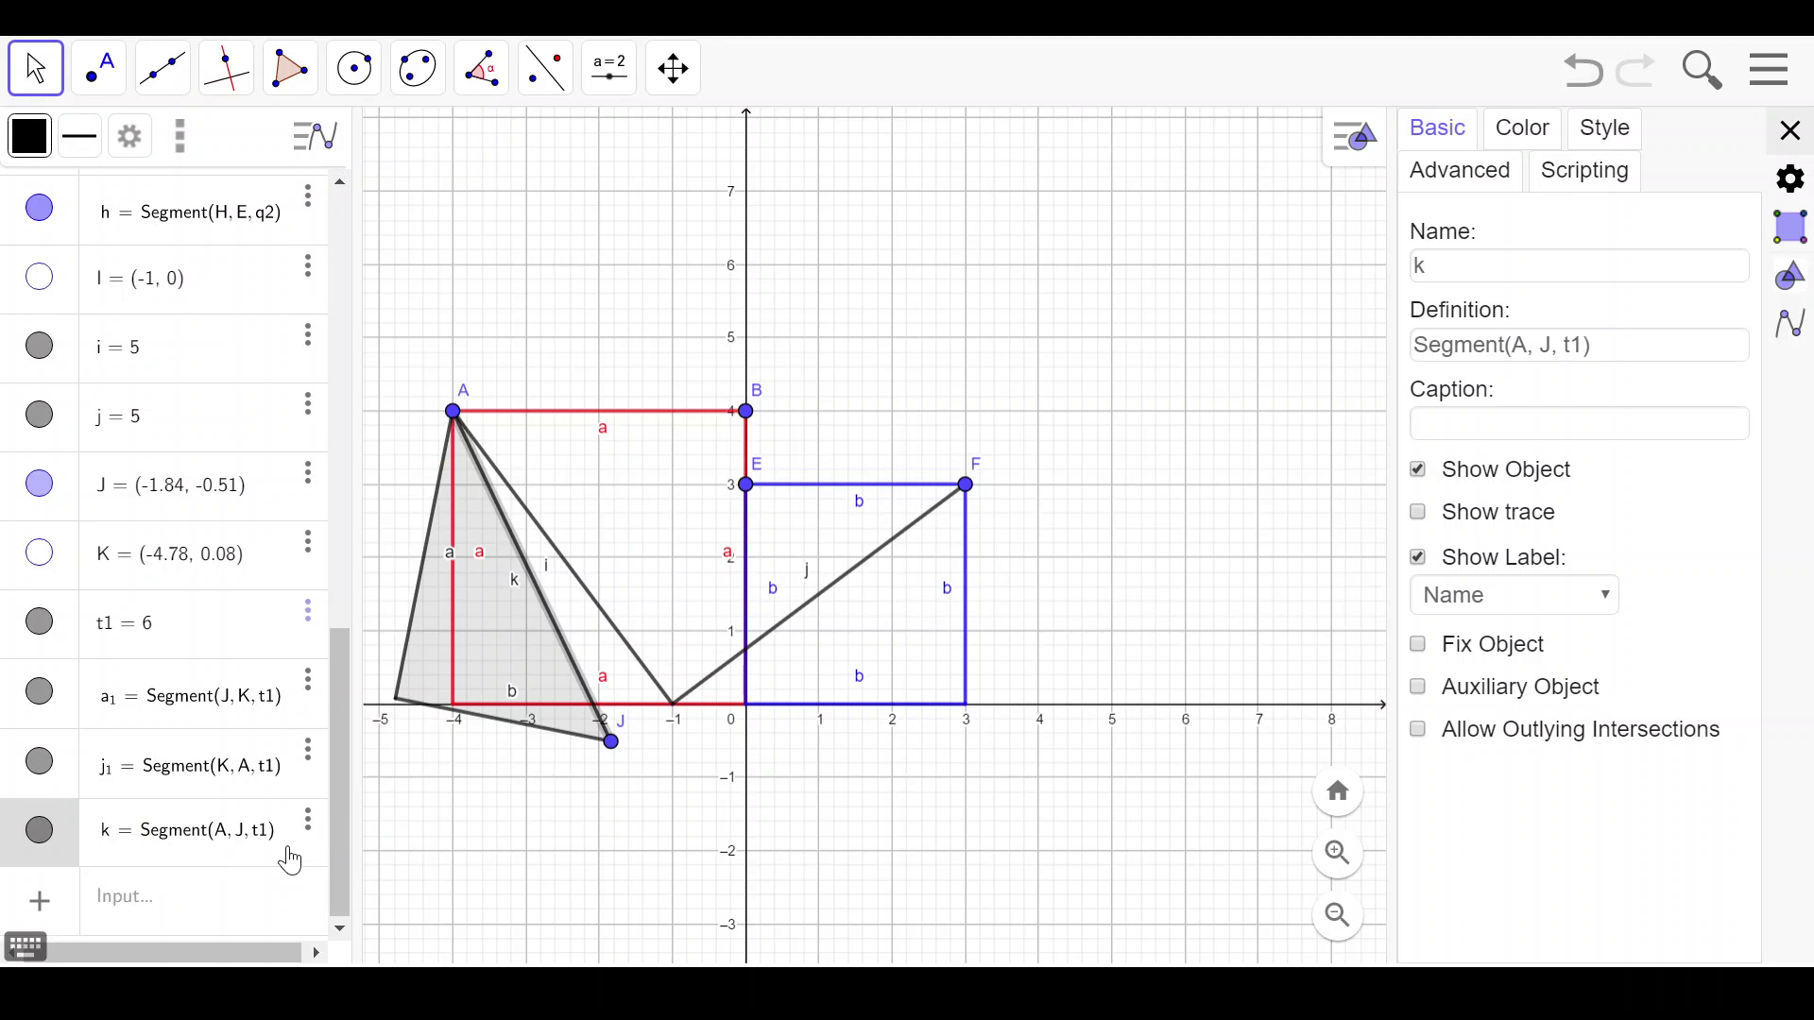
{"action": "left_click", "coordinate": [1537, 559]}
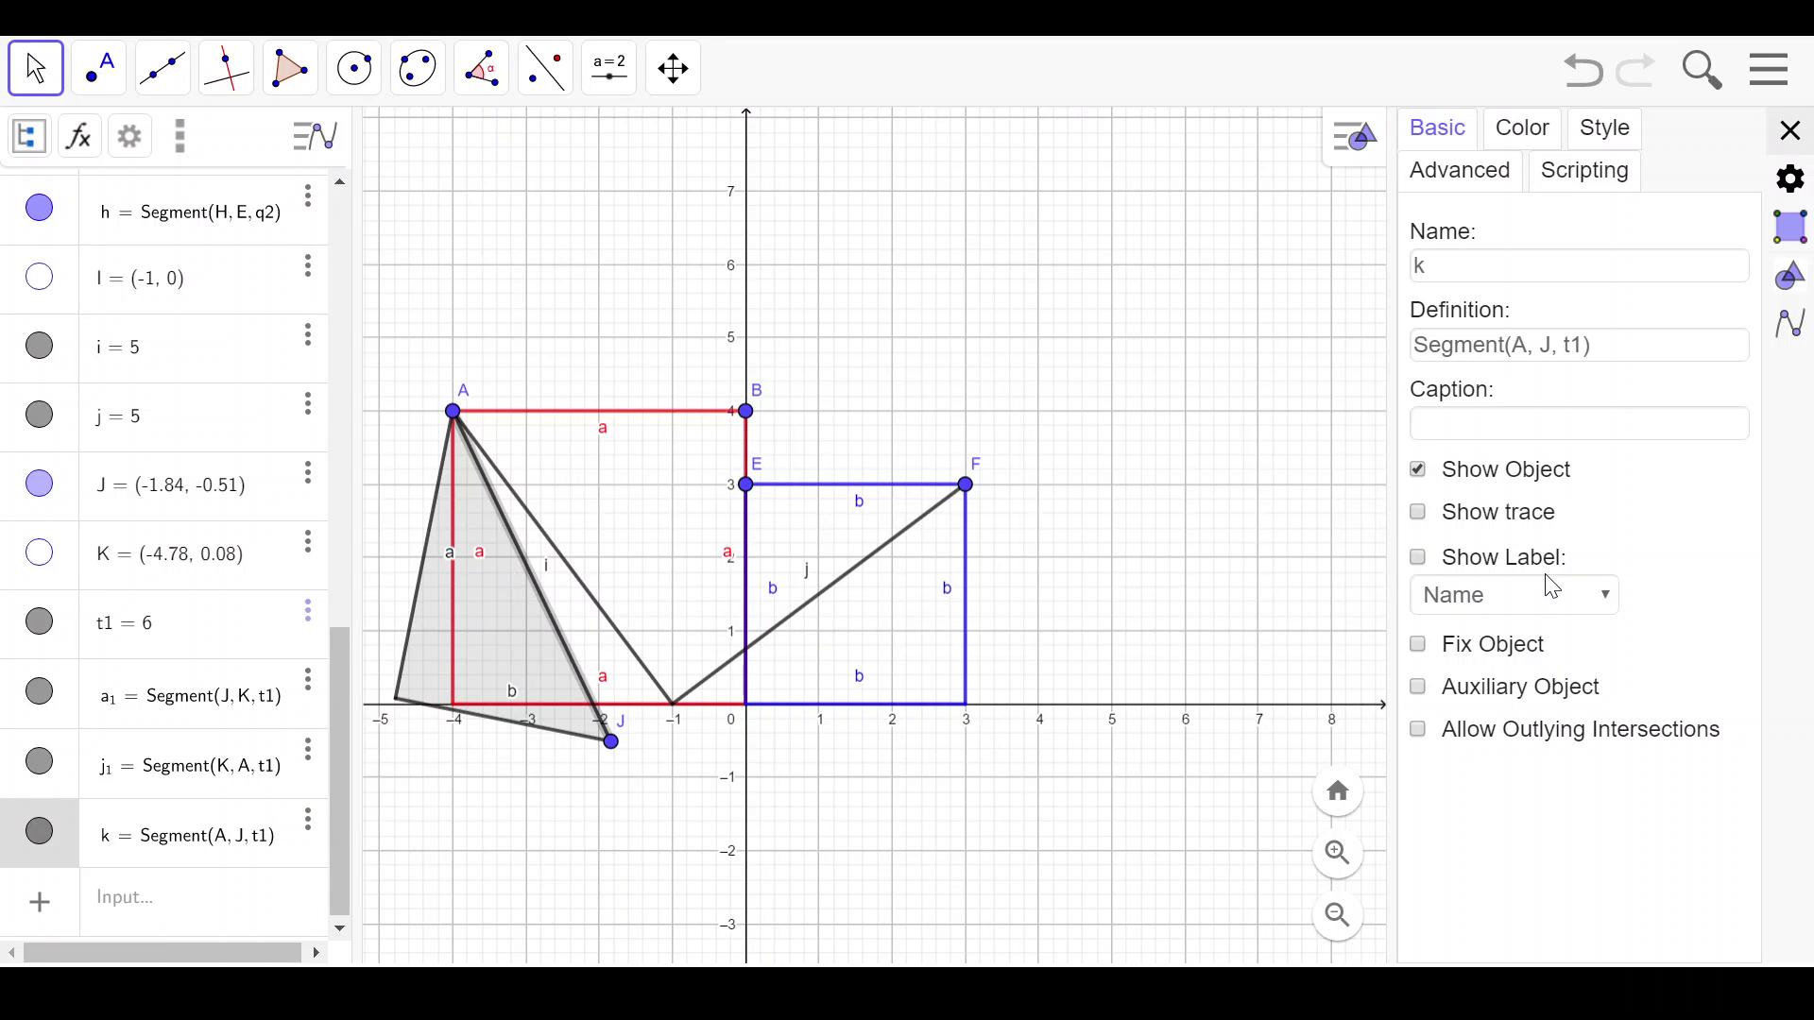
{"action": "left_click", "coordinate": [1558, 607]}
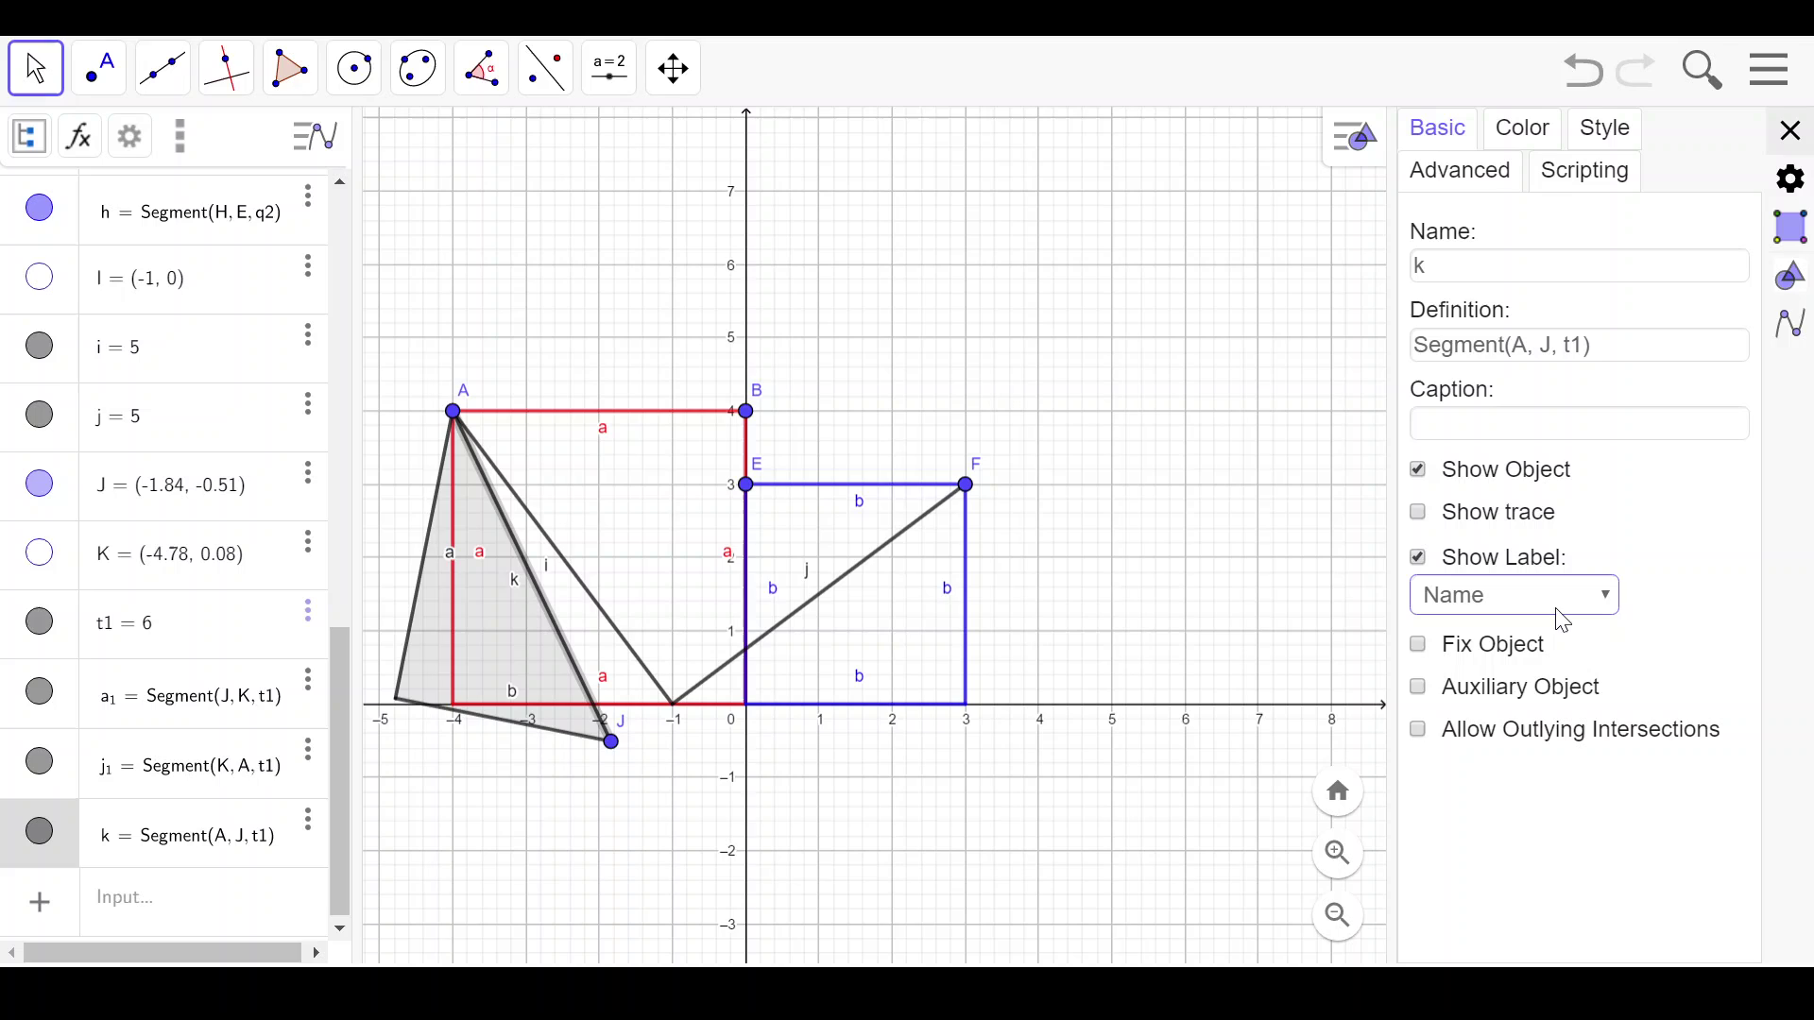
{"action": "left_click", "coordinate": [1510, 722]}
{"action": "left_click", "coordinate": [1526, 434]}
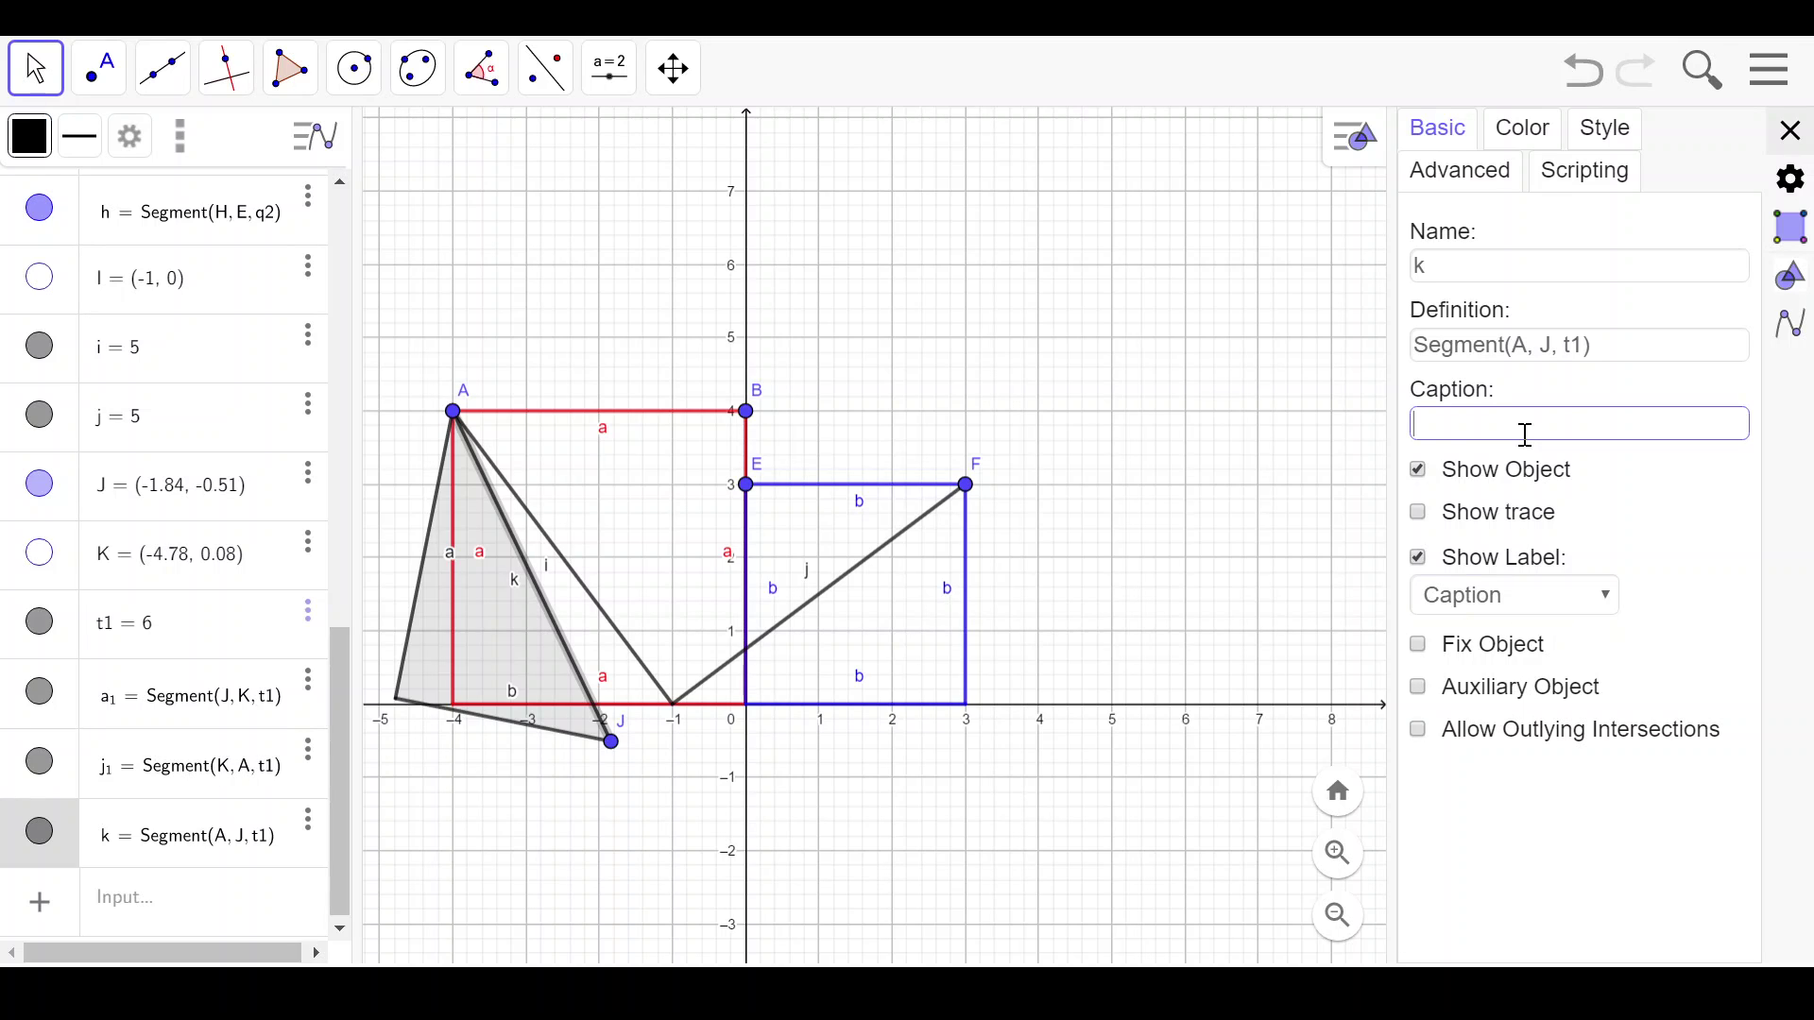
{"action": "key", "text": "Return"}
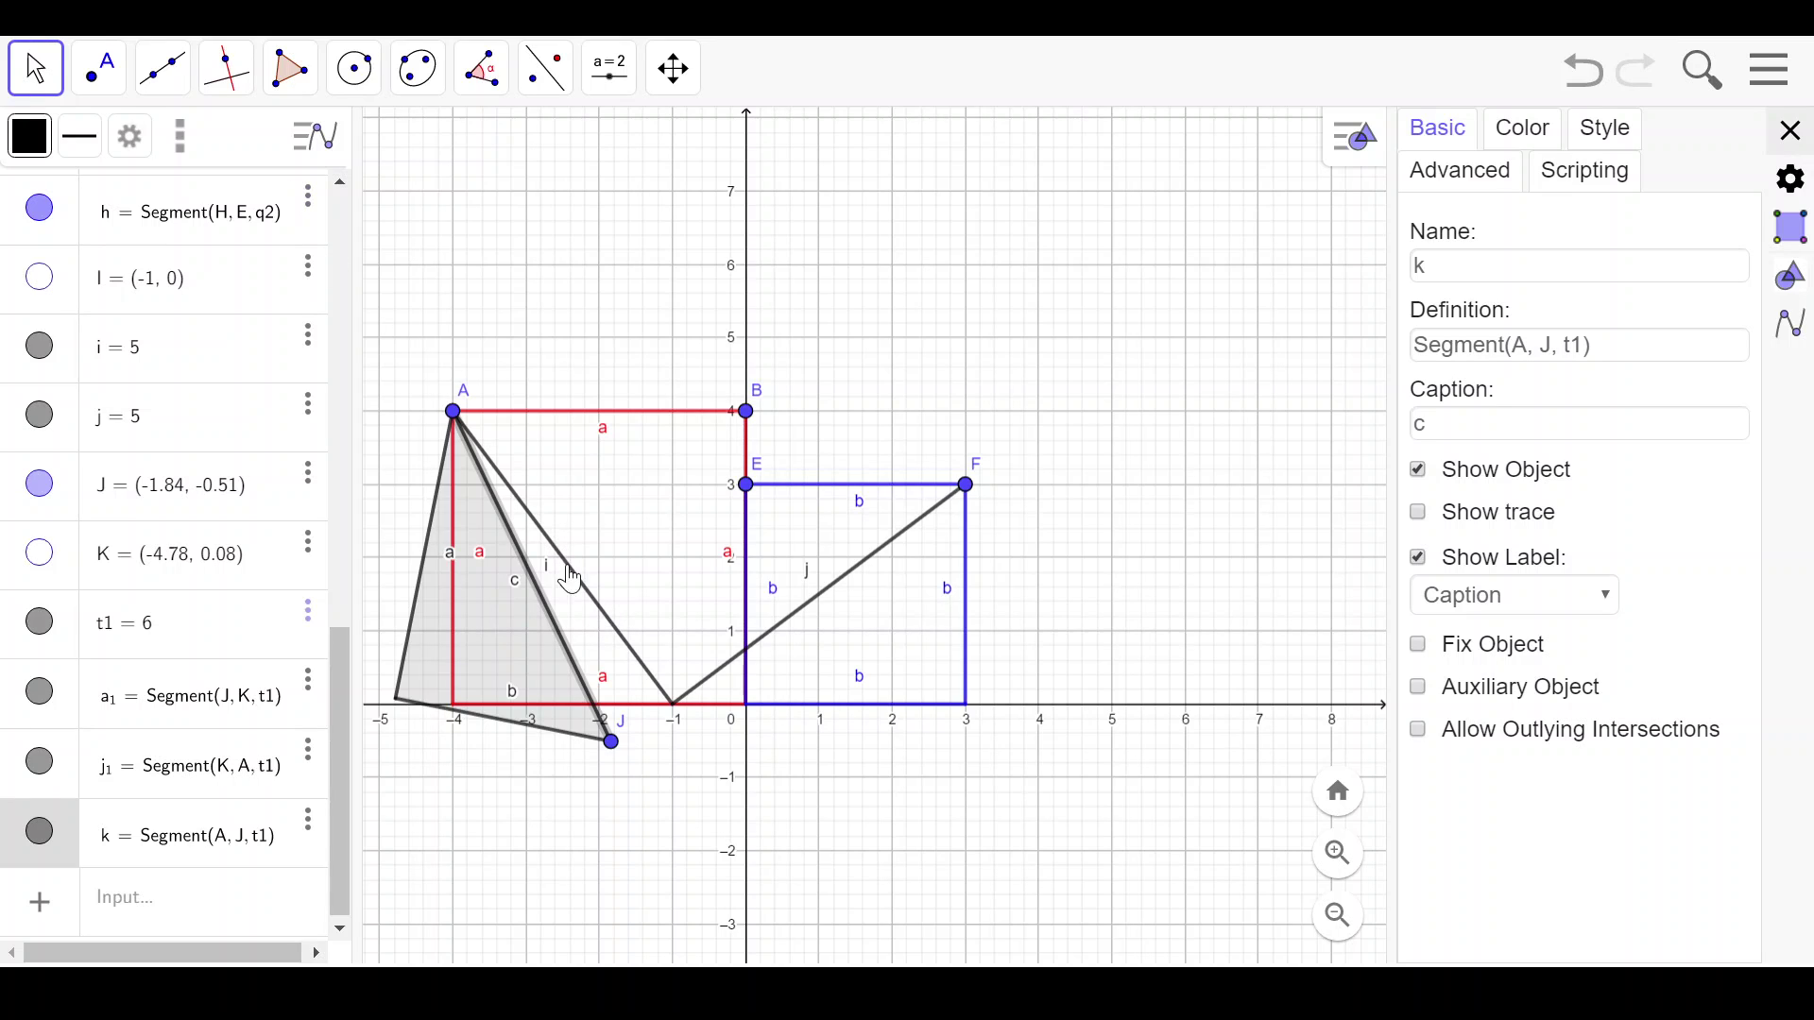
Hide the labels of segments i and j, which run from A and F to the point at (-1, 0).
{"action": "left_click", "coordinate": [617, 640]}
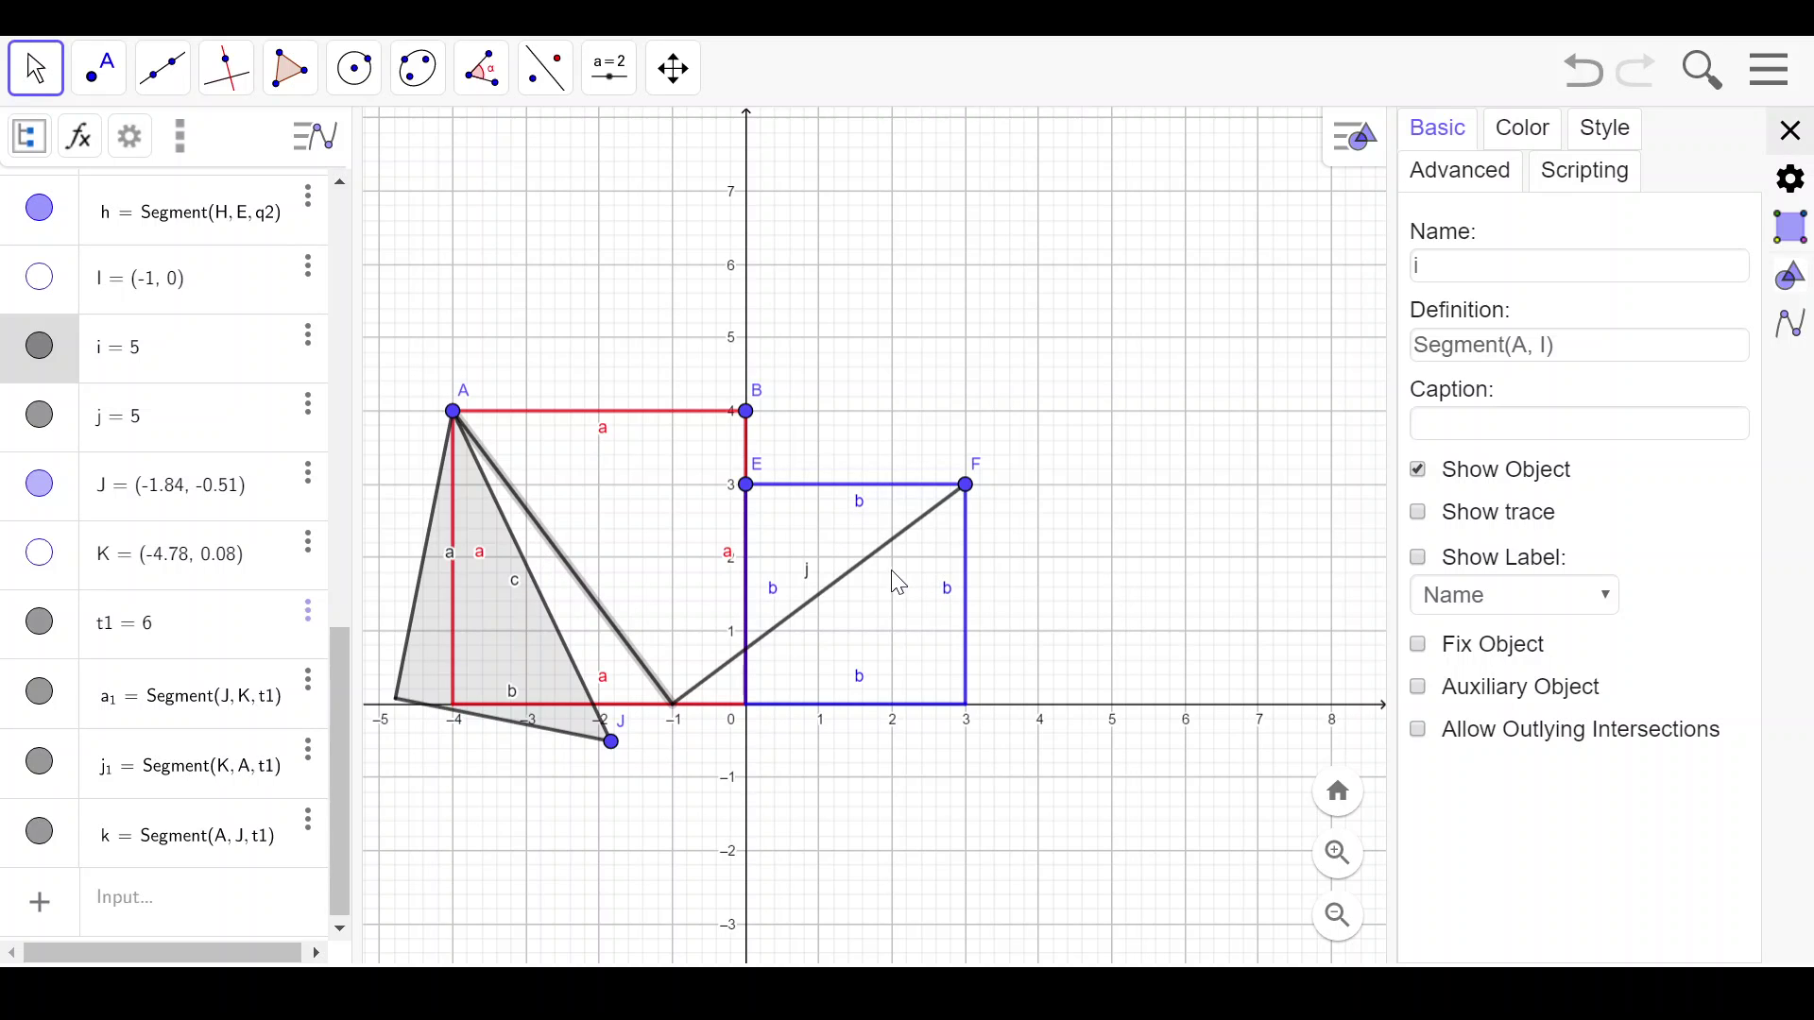
{"action": "left_click", "coordinate": [863, 561]}
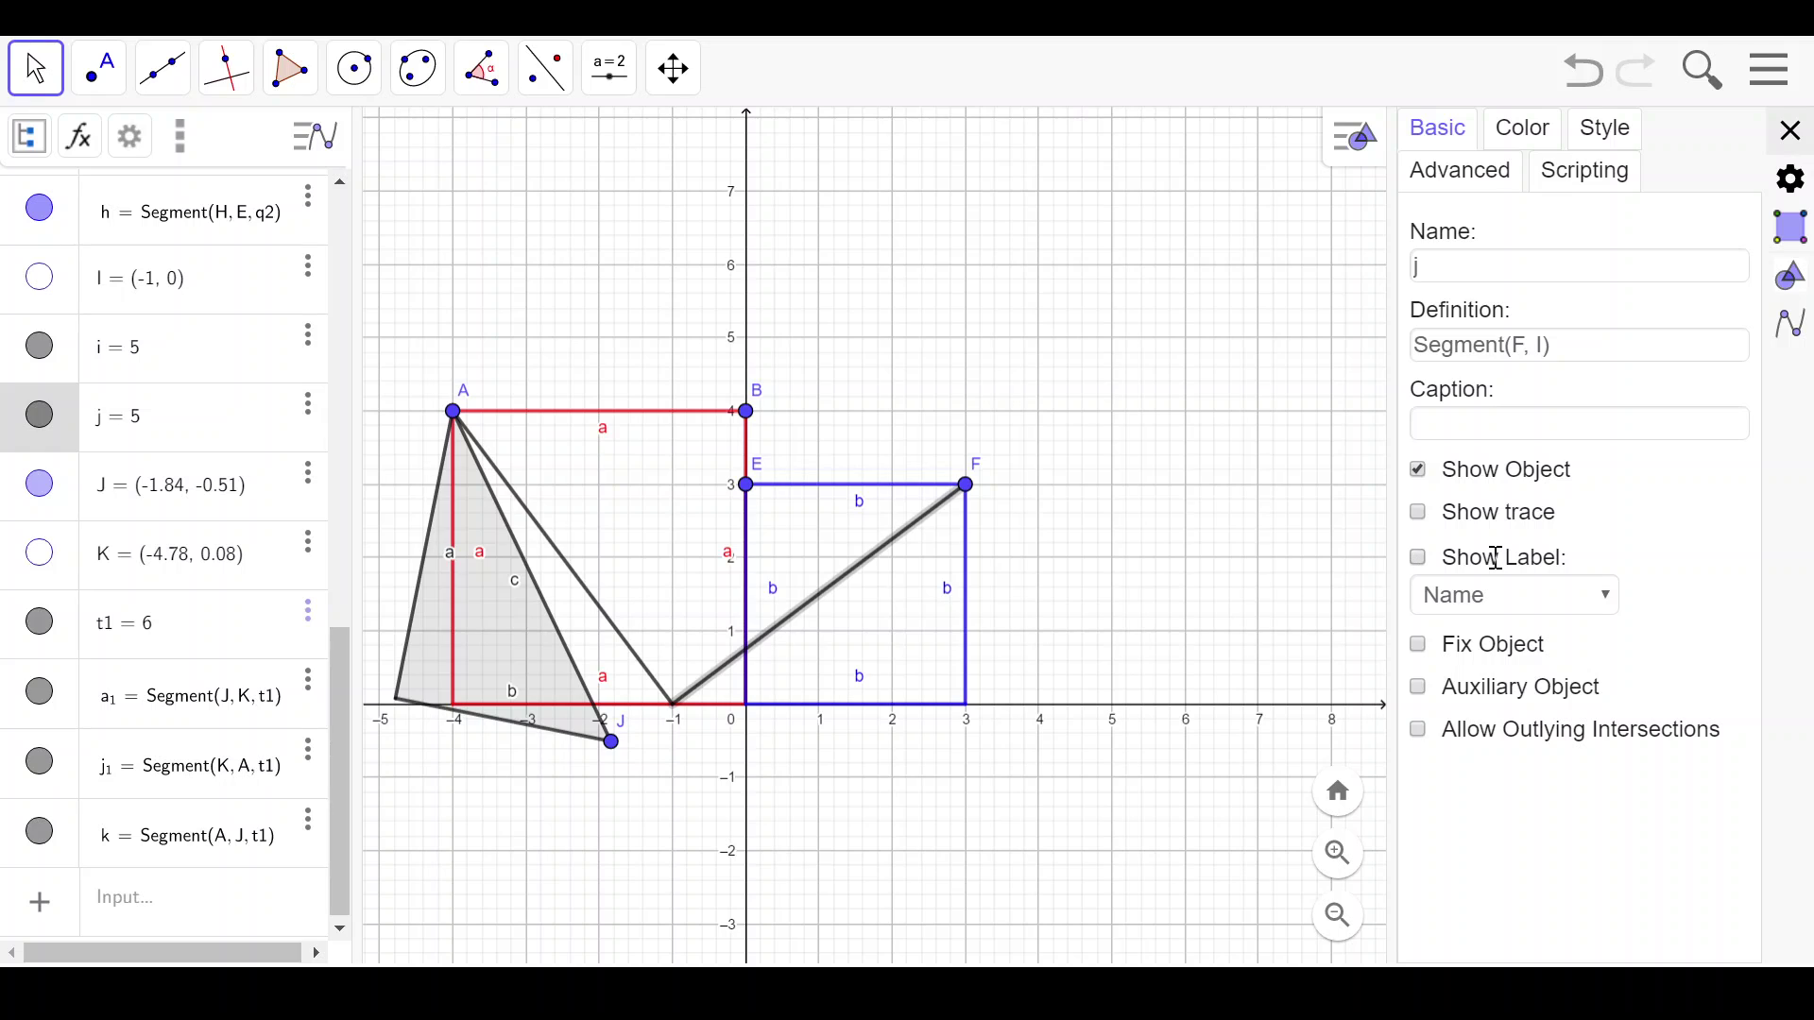
Rotate the black triangle slightly about A, moving vertex J to about (-1.62, -0.39).
{"action": "left_click", "coordinate": [612, 745]}
{"action": "left_click_drag", "start_coordinate": [638, 746], "coordinate": [654, 737]}
{"action": "left_click_drag", "start_coordinate": [583, 749], "coordinate": [628, 735]}
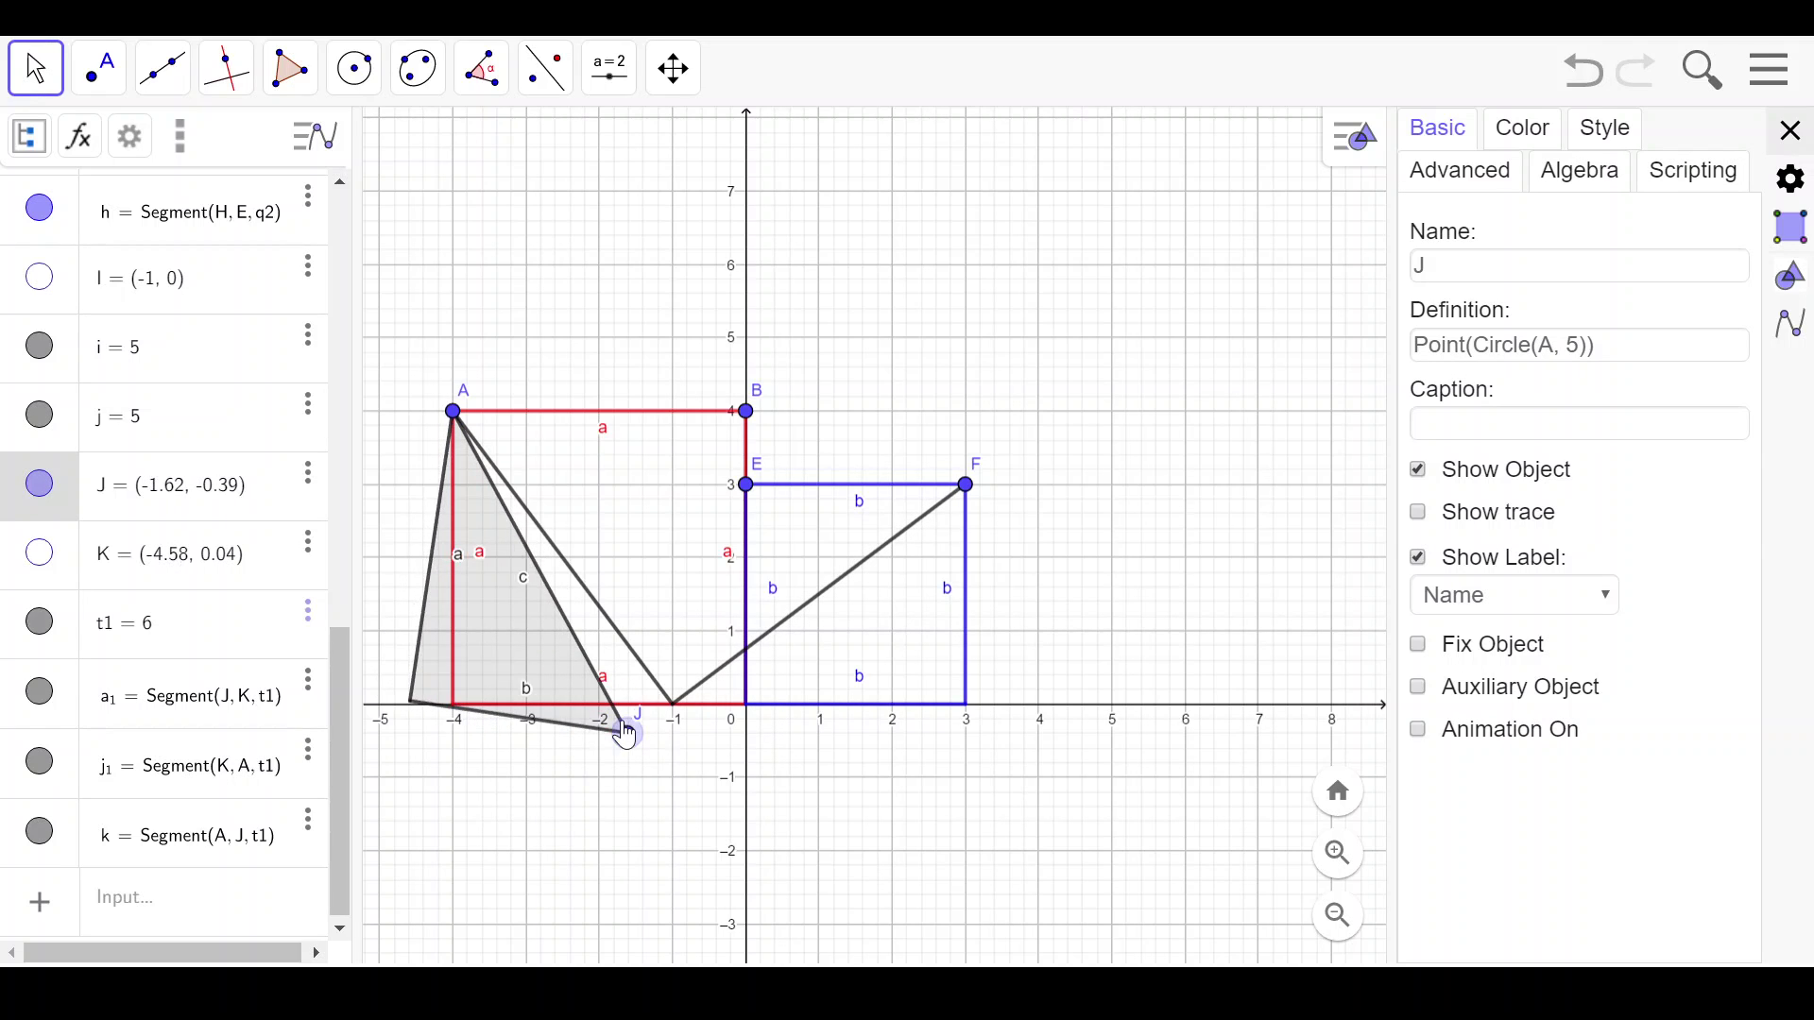
Create a rigid polygon with vertices at F, (-1, 0) and (3, 0).
{"action": "left_click", "coordinate": [291, 68]}
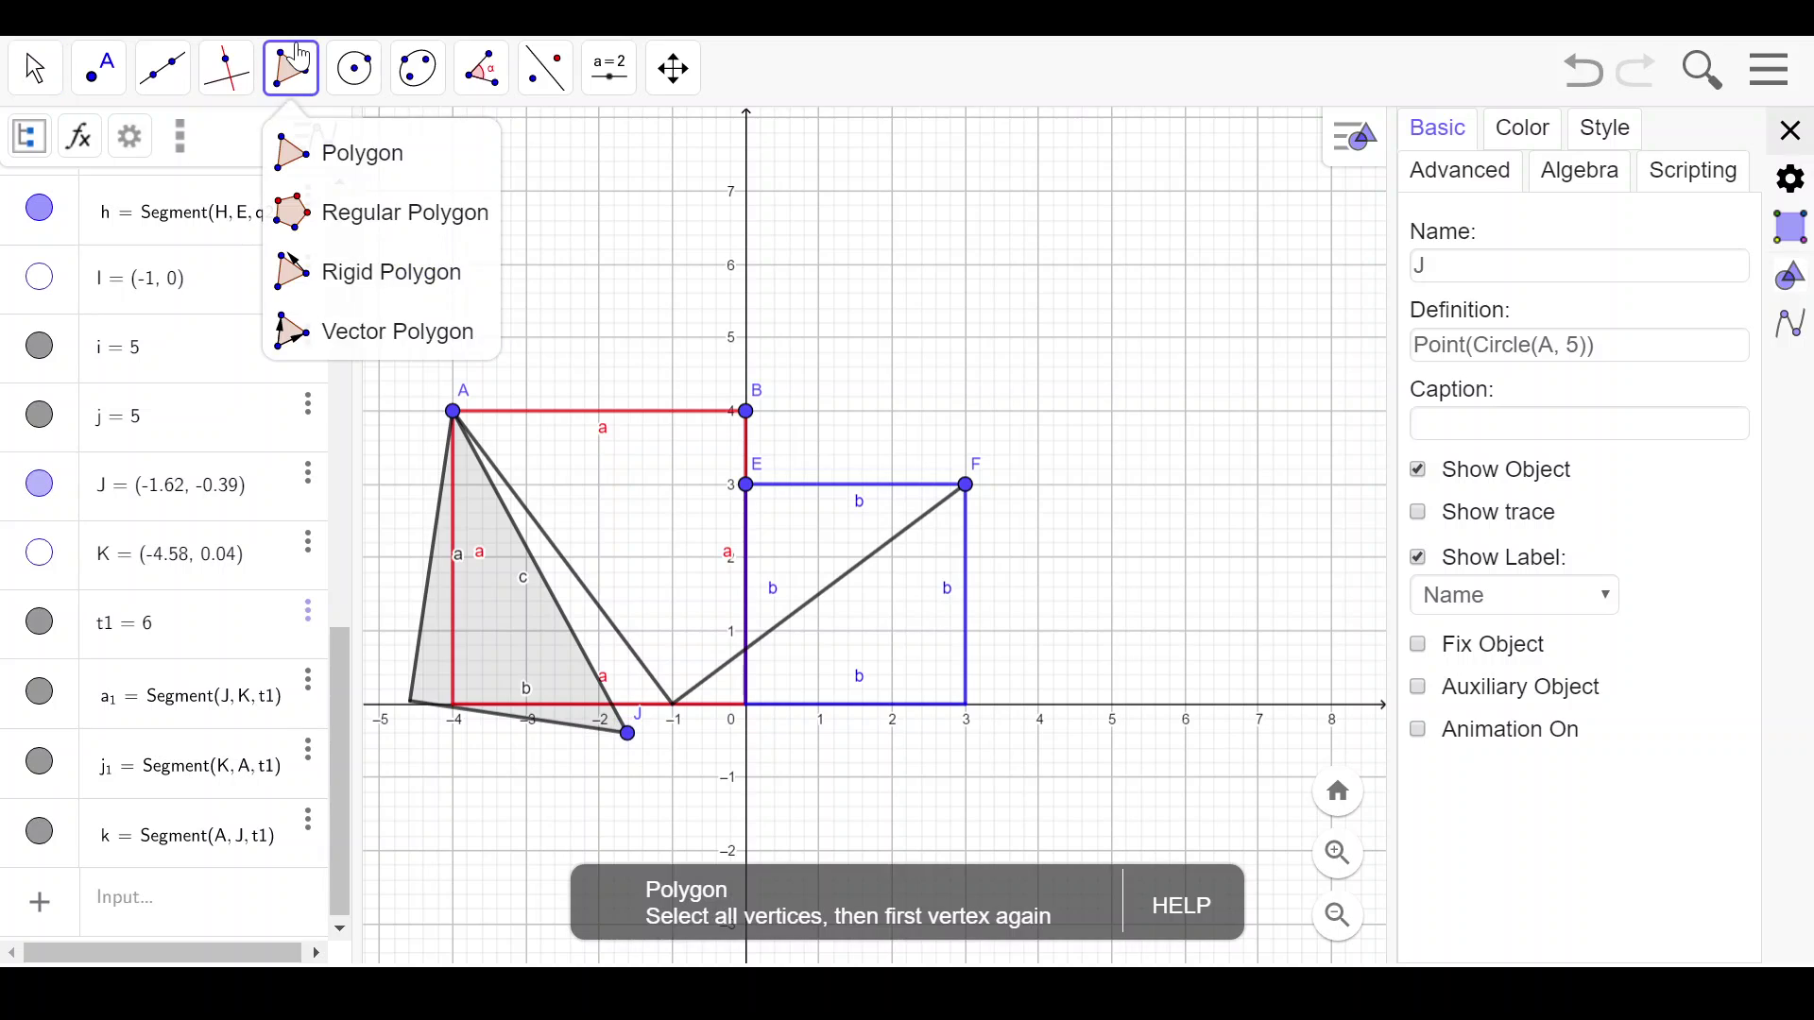
{"action": "left_click", "coordinate": [362, 278]}
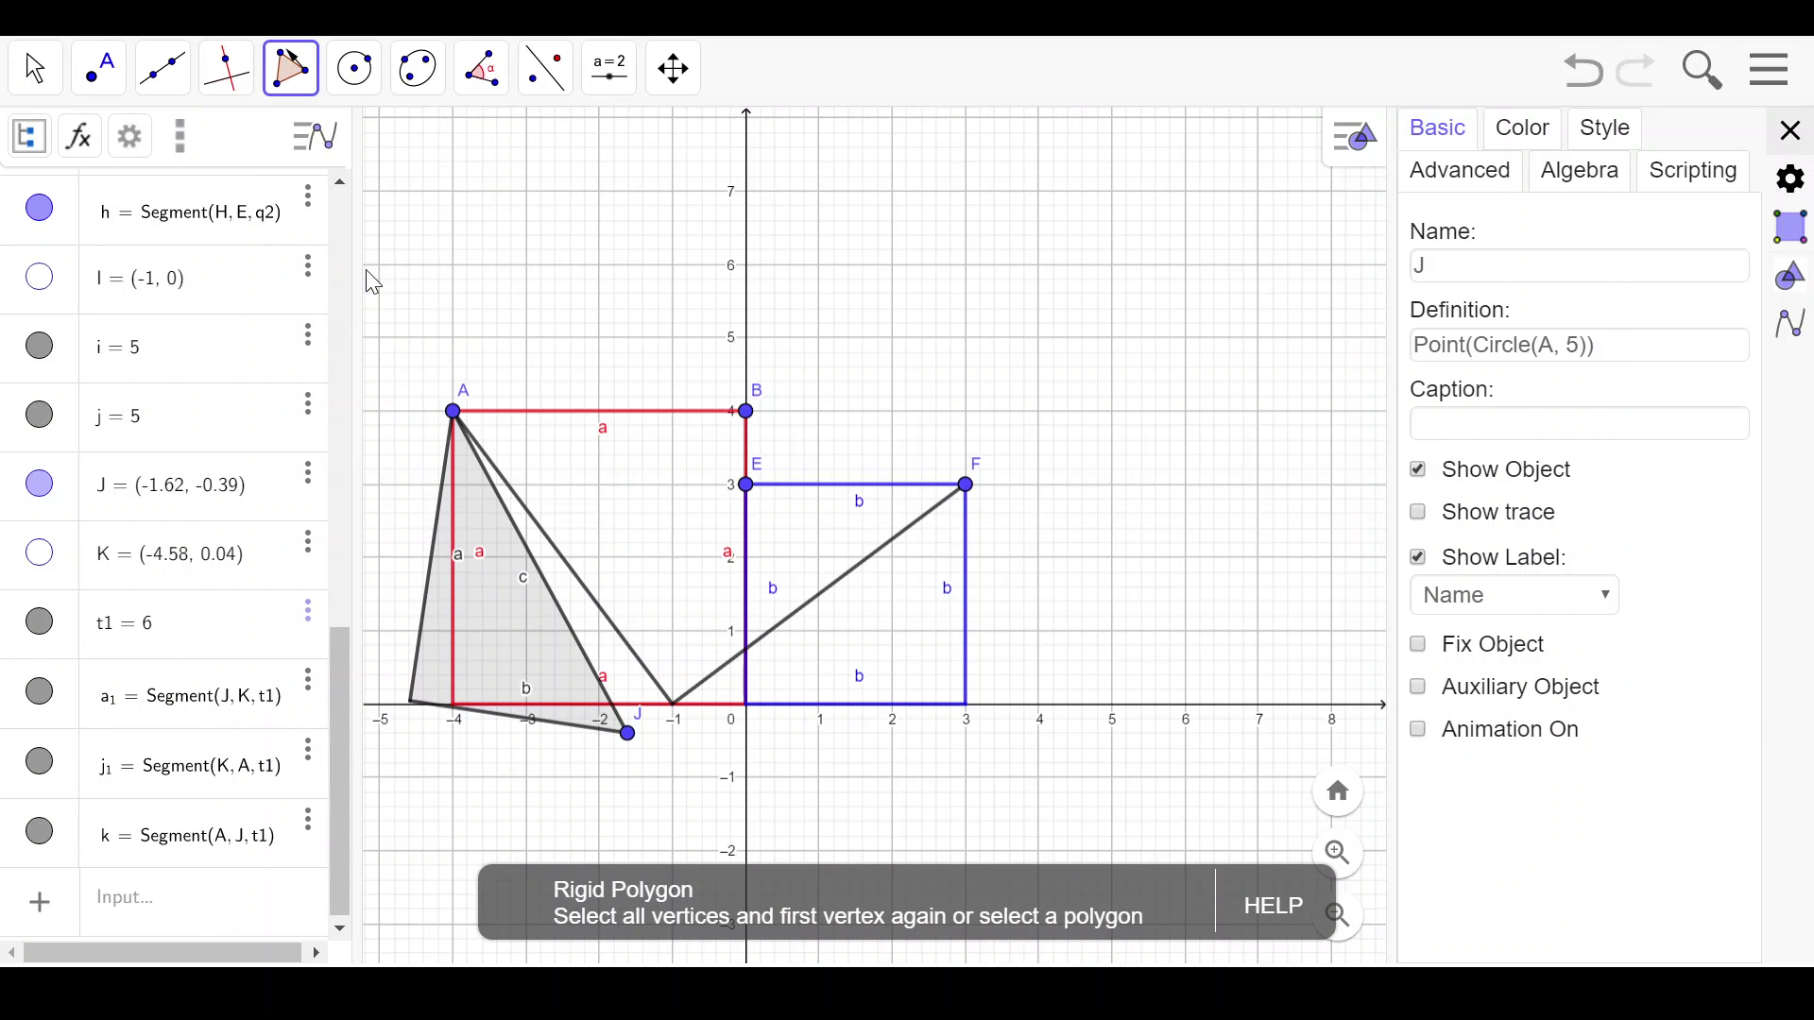
{"action": "left_click", "coordinate": [969, 489]}
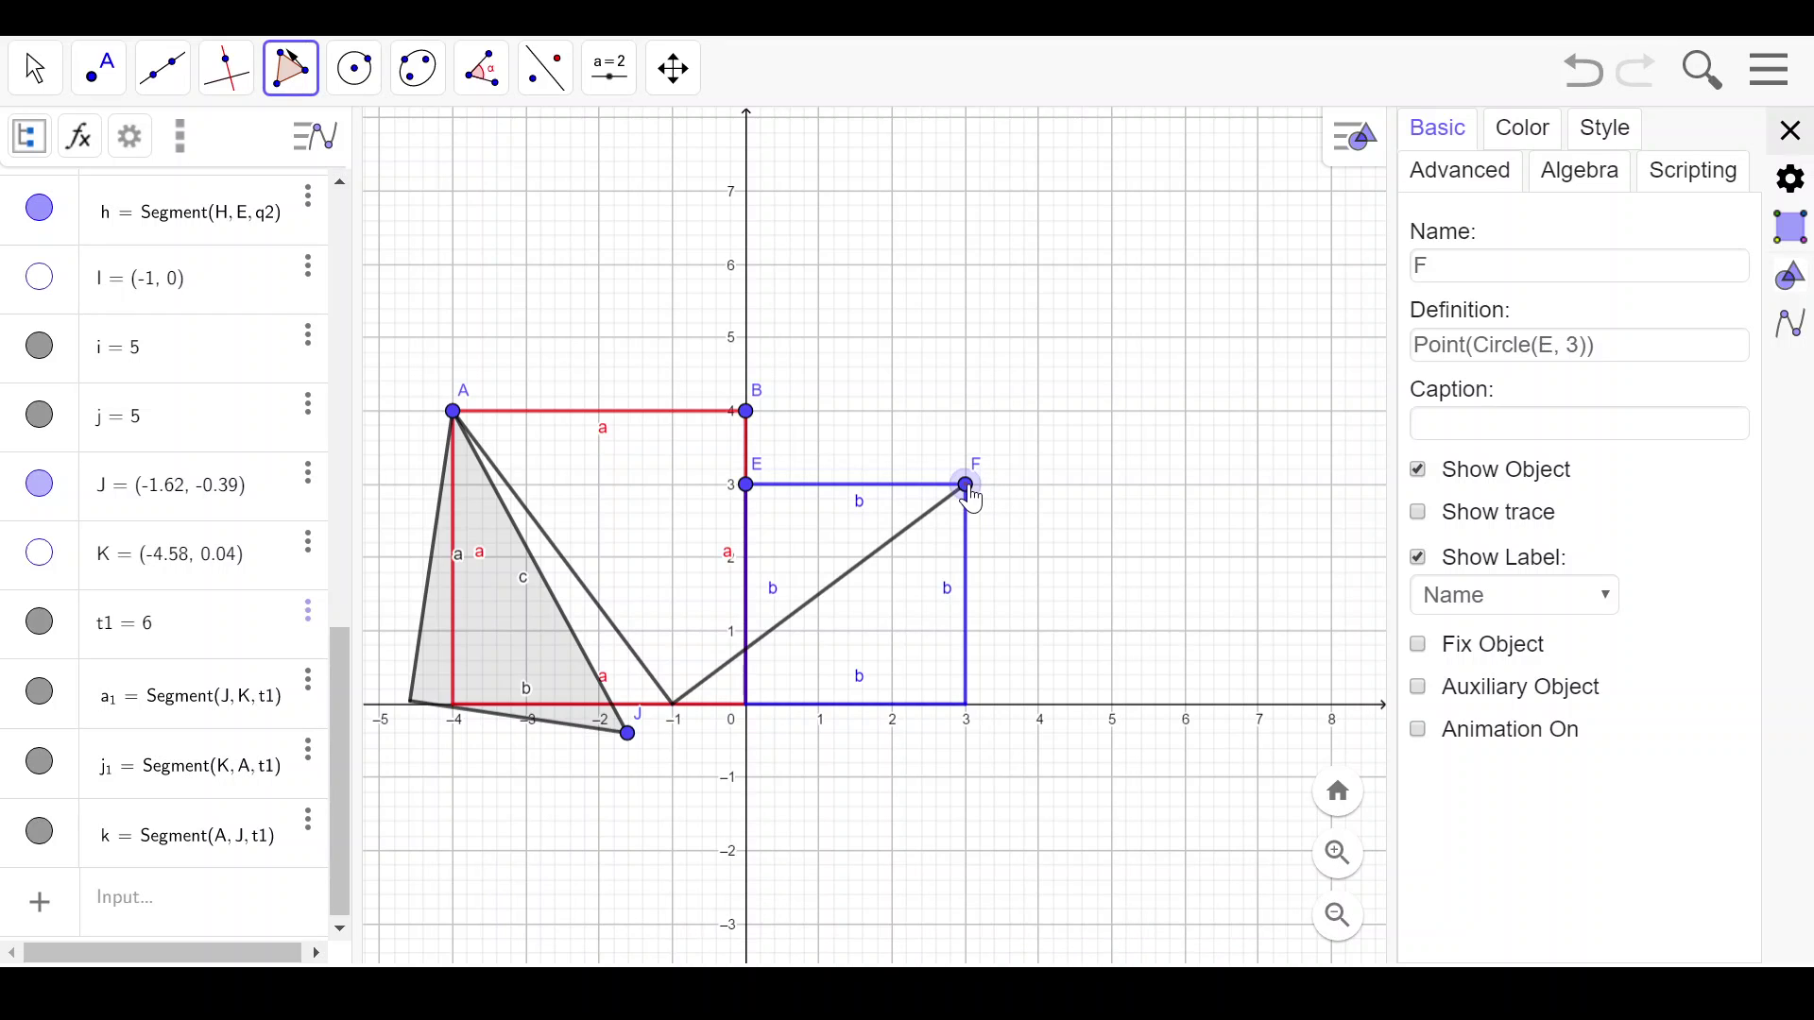
{"action": "left_click", "coordinate": [676, 707]}
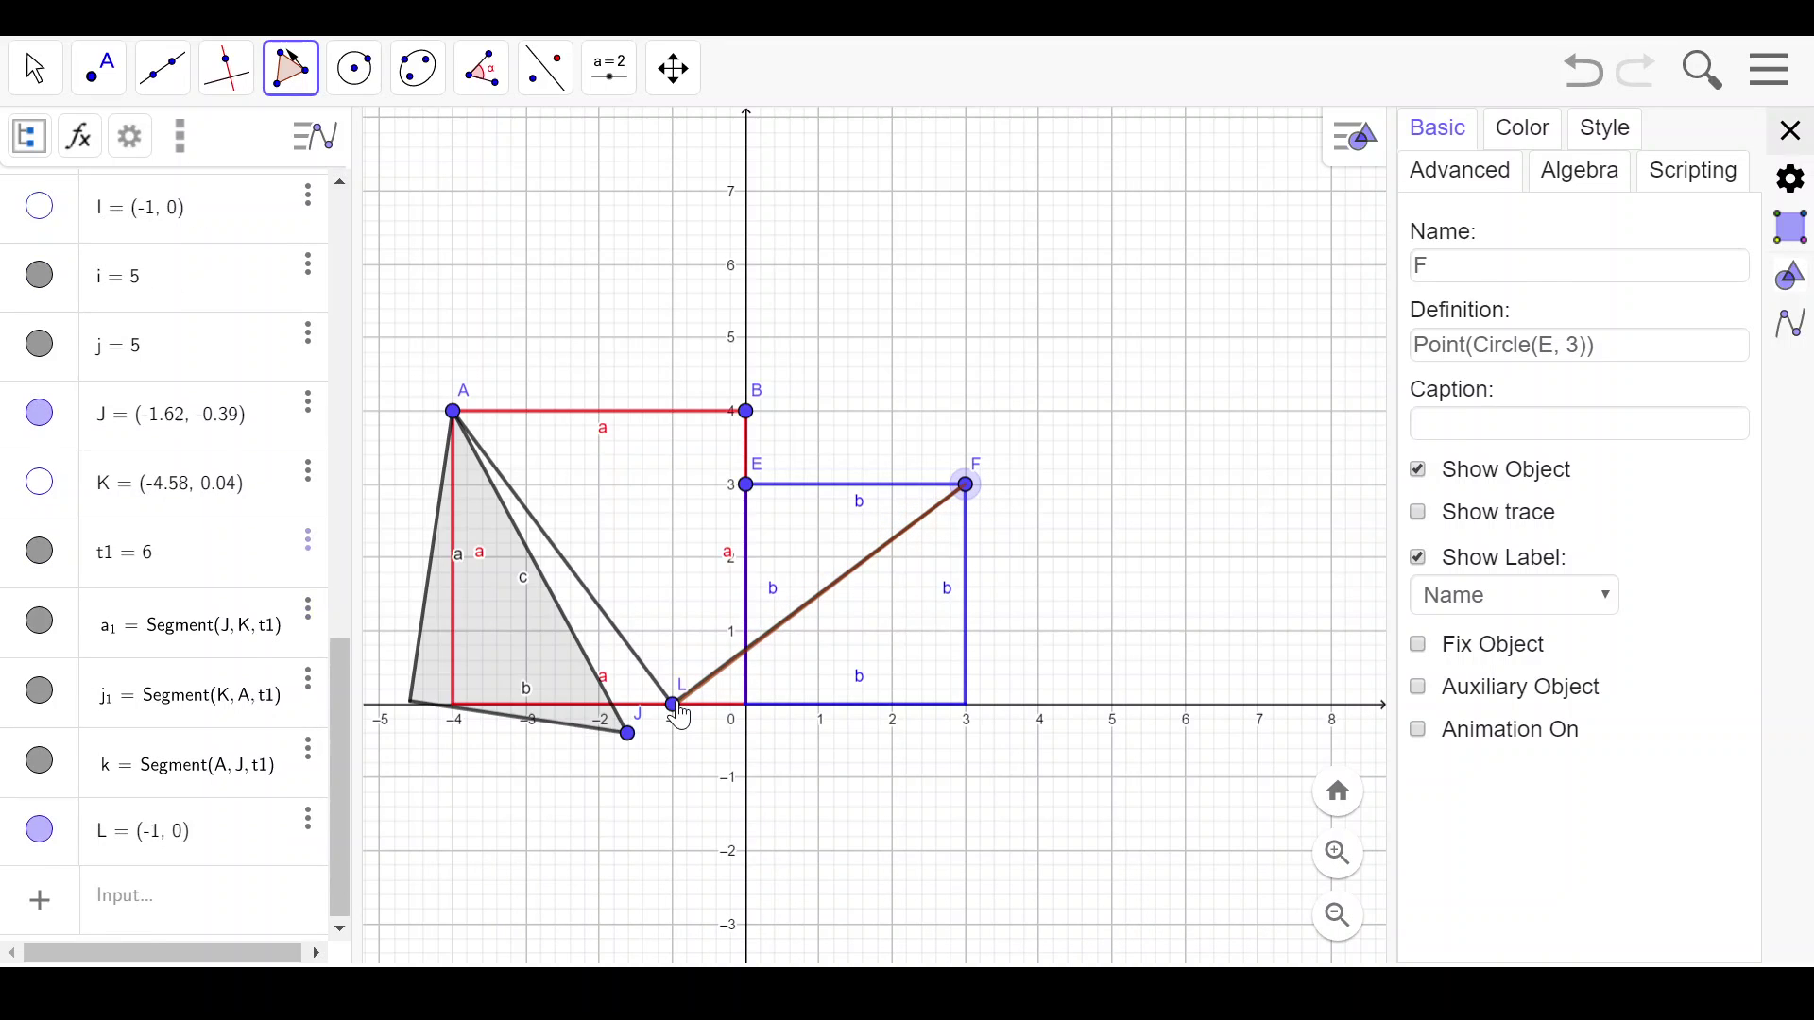
{"action": "left_click", "coordinate": [967, 708]}
{"action": "left_click", "coordinate": [967, 487]}
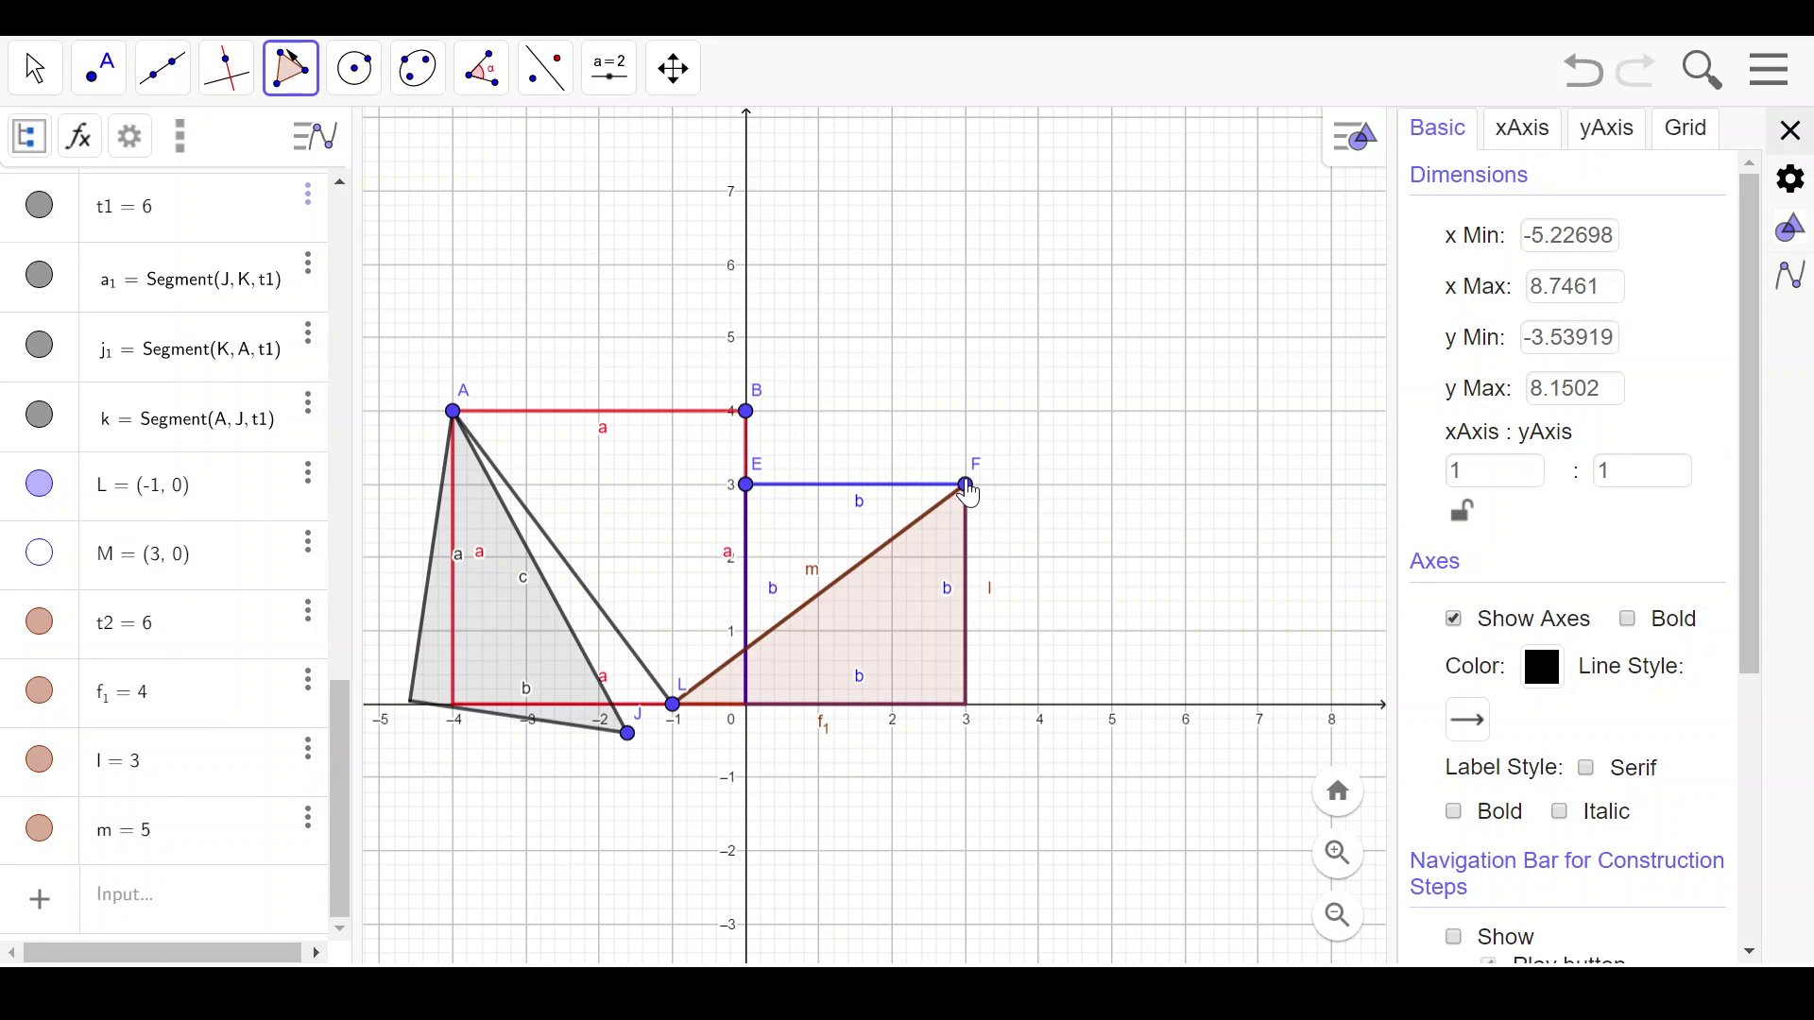
Rotate the new brown triangle about F, moving vertex L to about (0.45, -1.3).
{"action": "left_click", "coordinate": [33, 76]}
{"action": "mouse_move", "coordinate": [99, 77]}
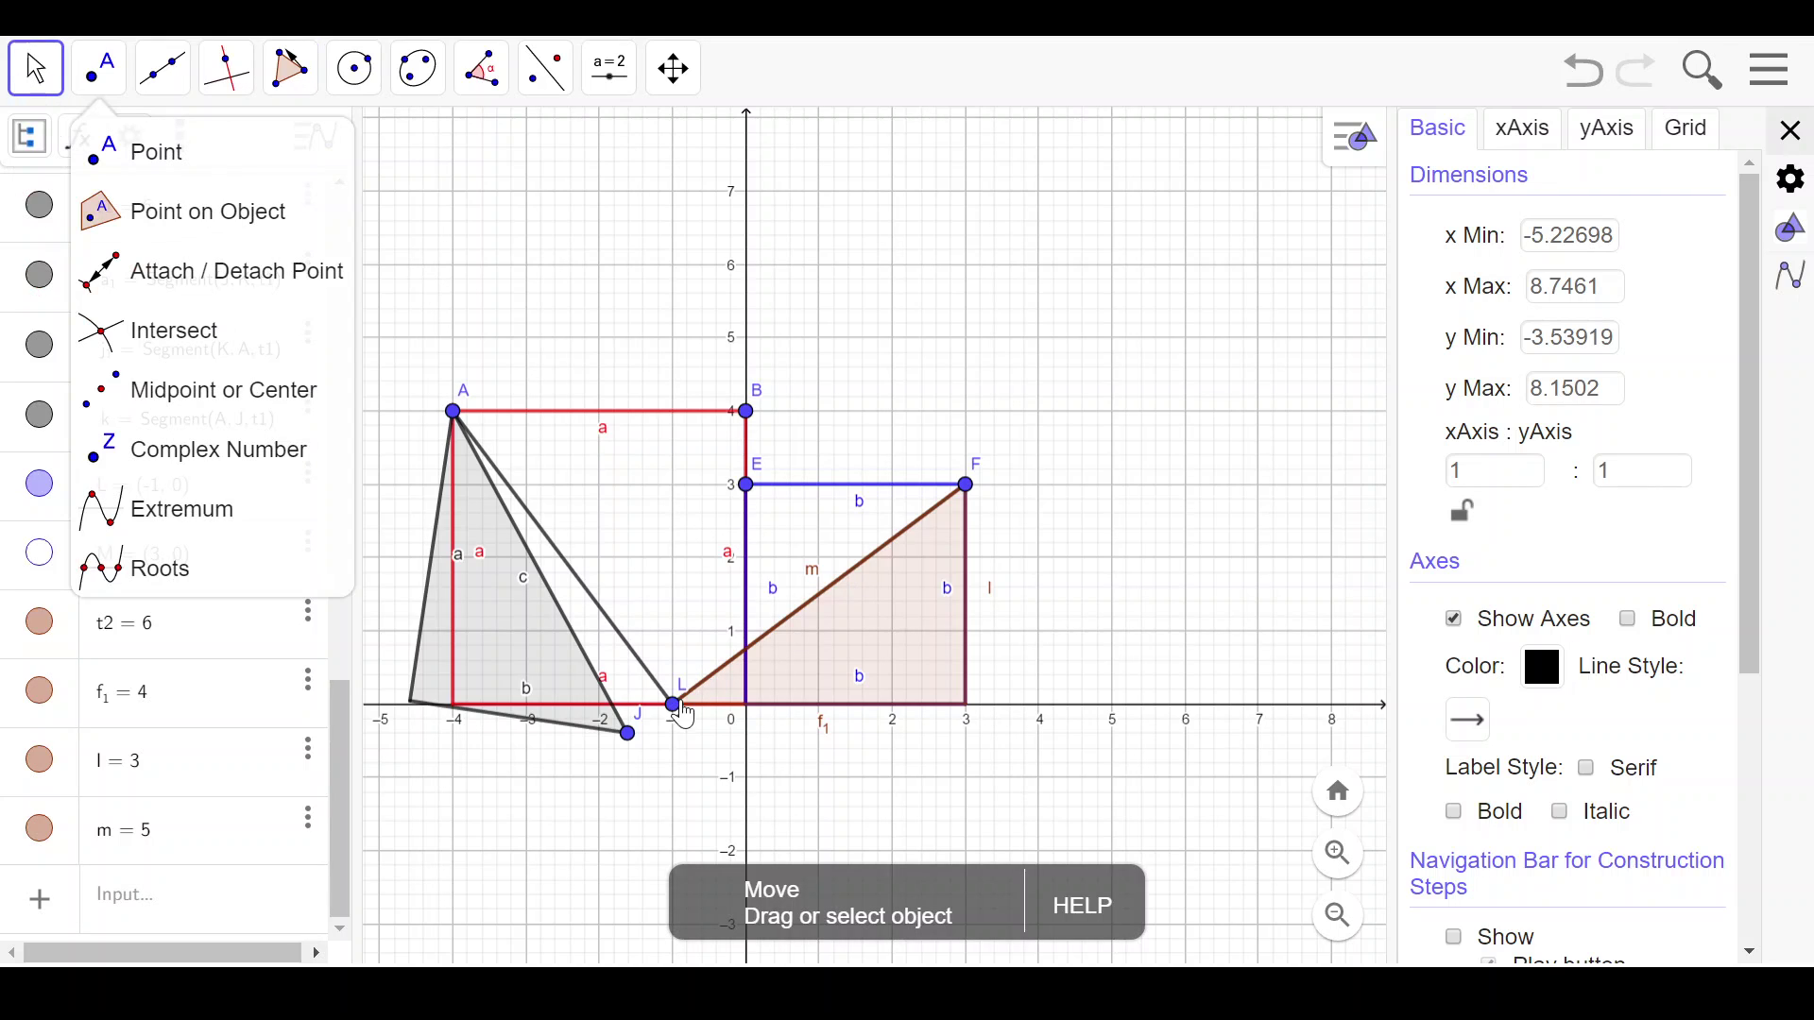
{"action": "left_click_drag", "start_coordinate": [681, 714], "coordinate": [901, 605]}
Colour the rigid triangle at F black.
{"action": "left_click", "coordinate": [1544, 130]}
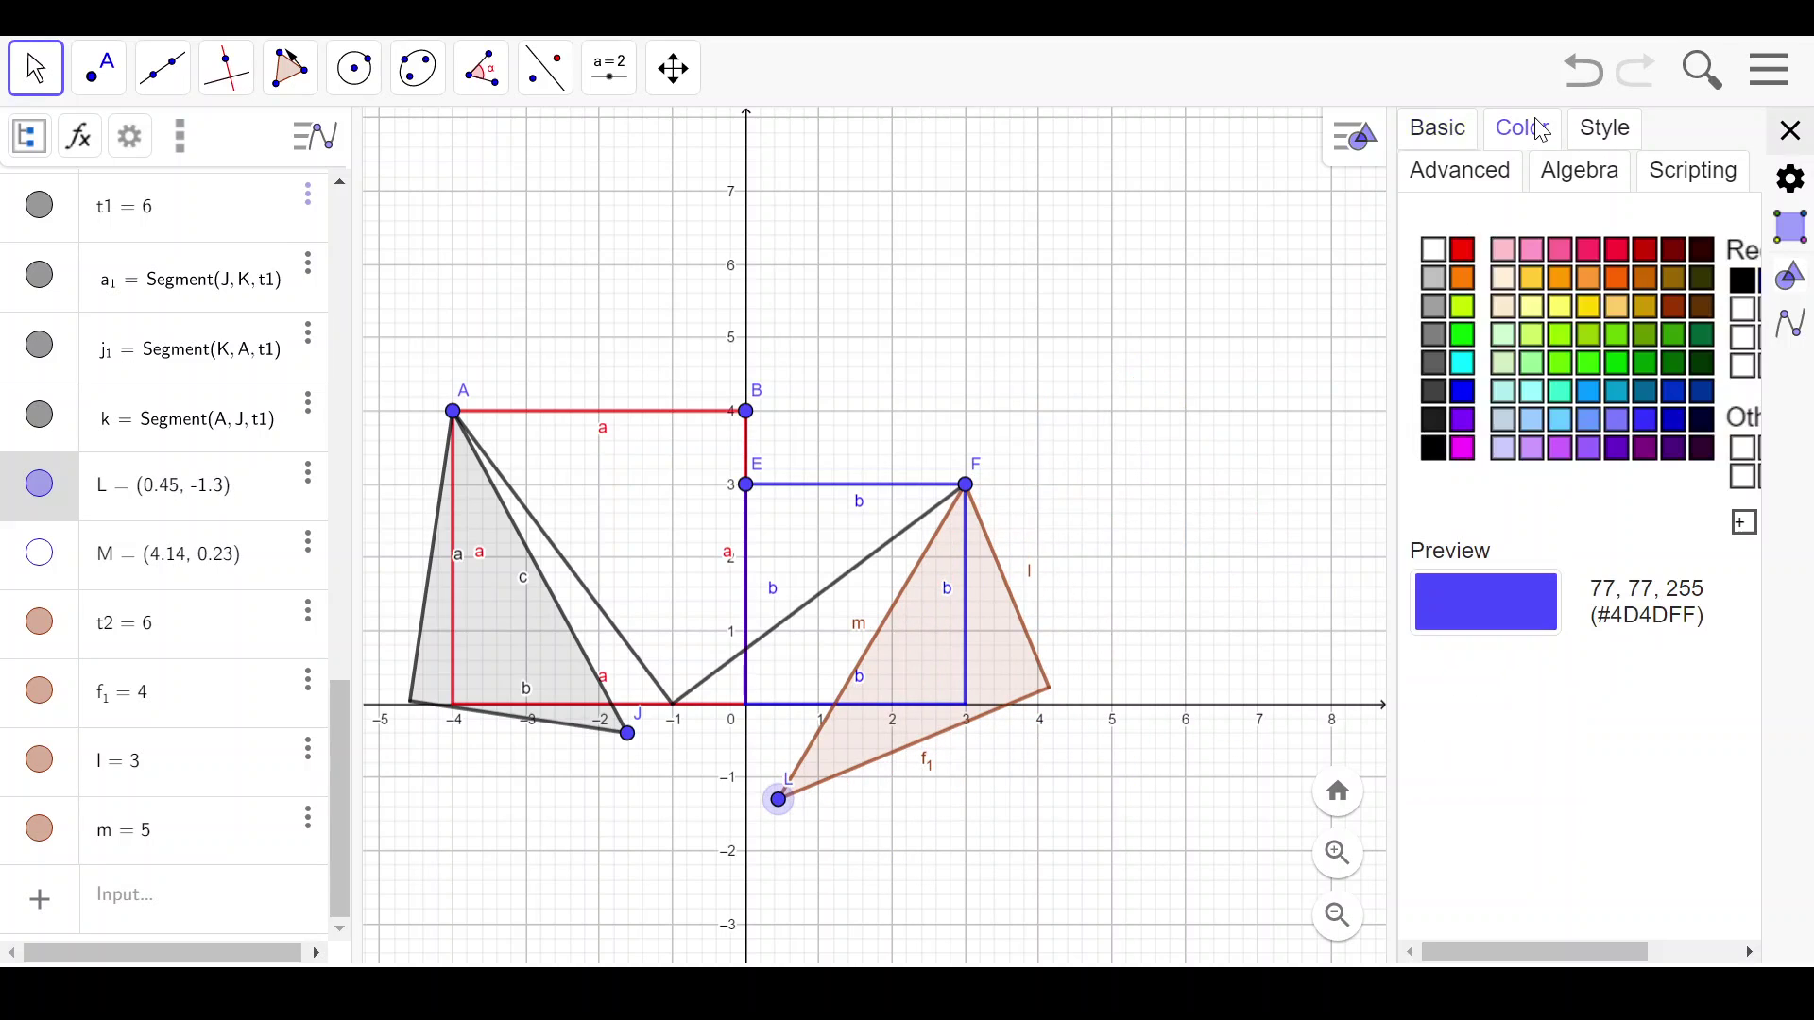
{"action": "left_click", "coordinate": [985, 663]}
{"action": "left_click", "coordinate": [1434, 448]}
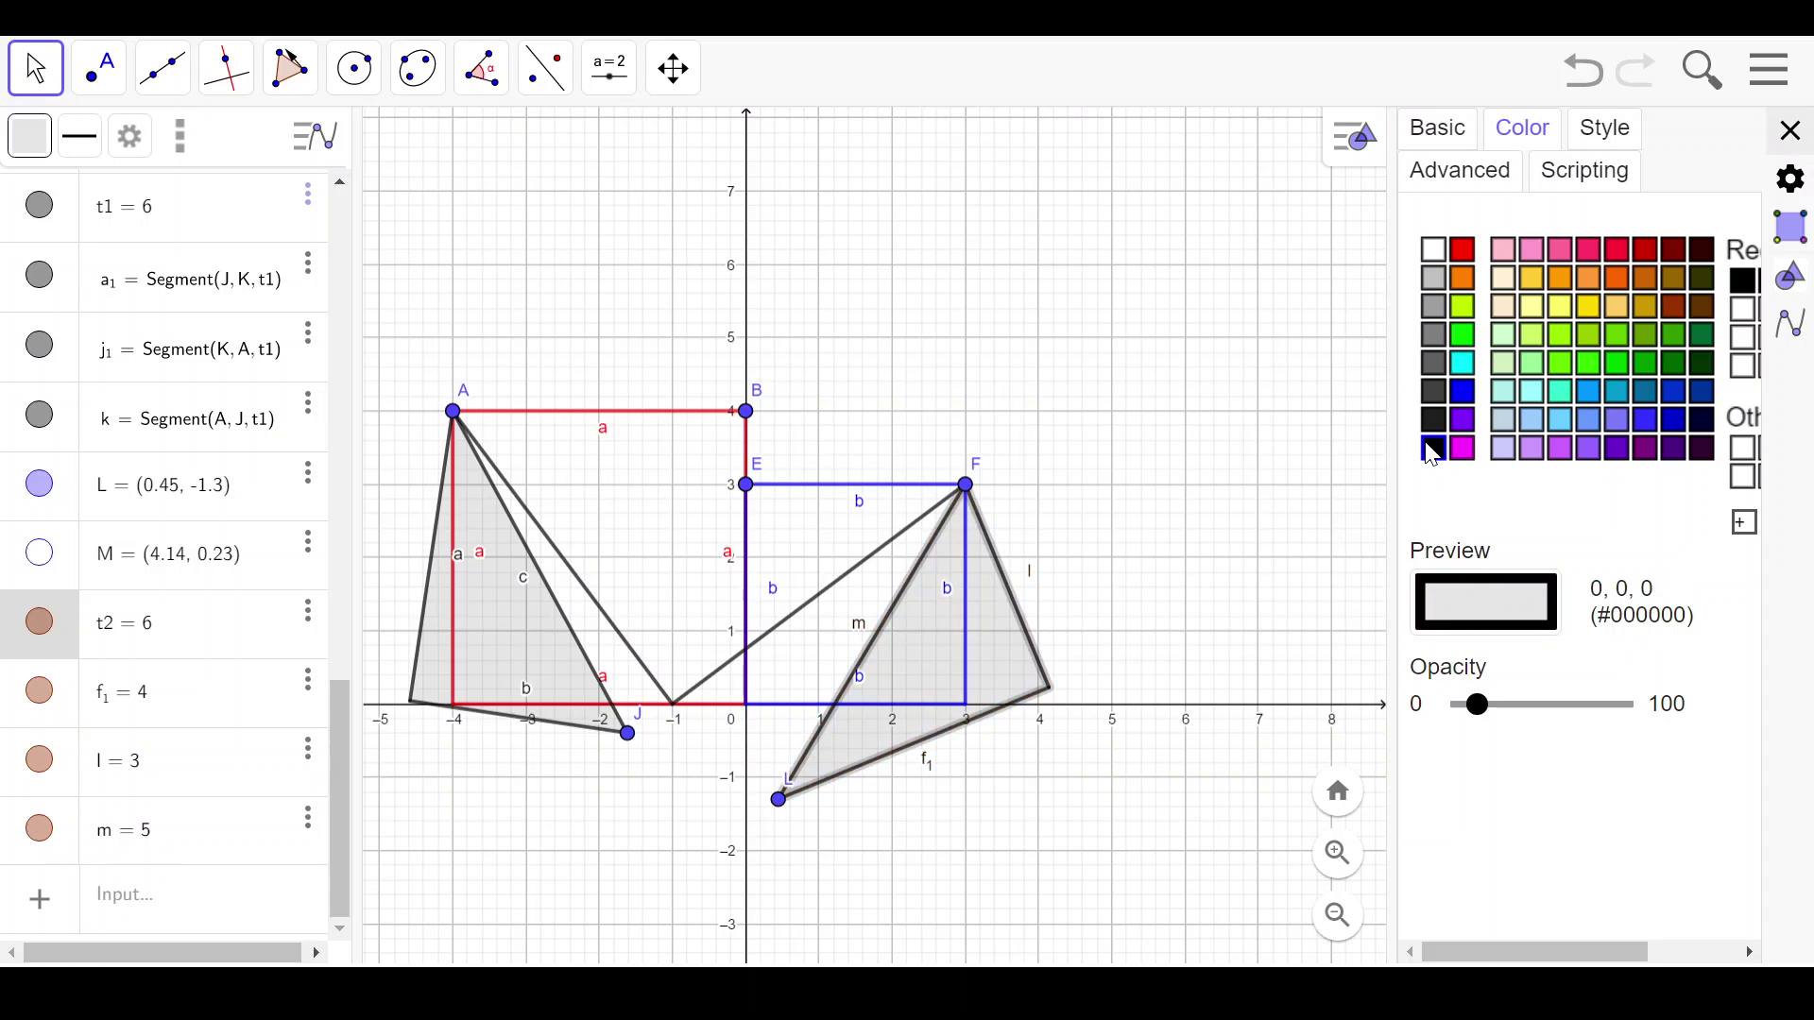
Give the triangle's side from L to M the caption "a" and display that caption as its label.
{"action": "left_click", "coordinate": [1438, 130]}
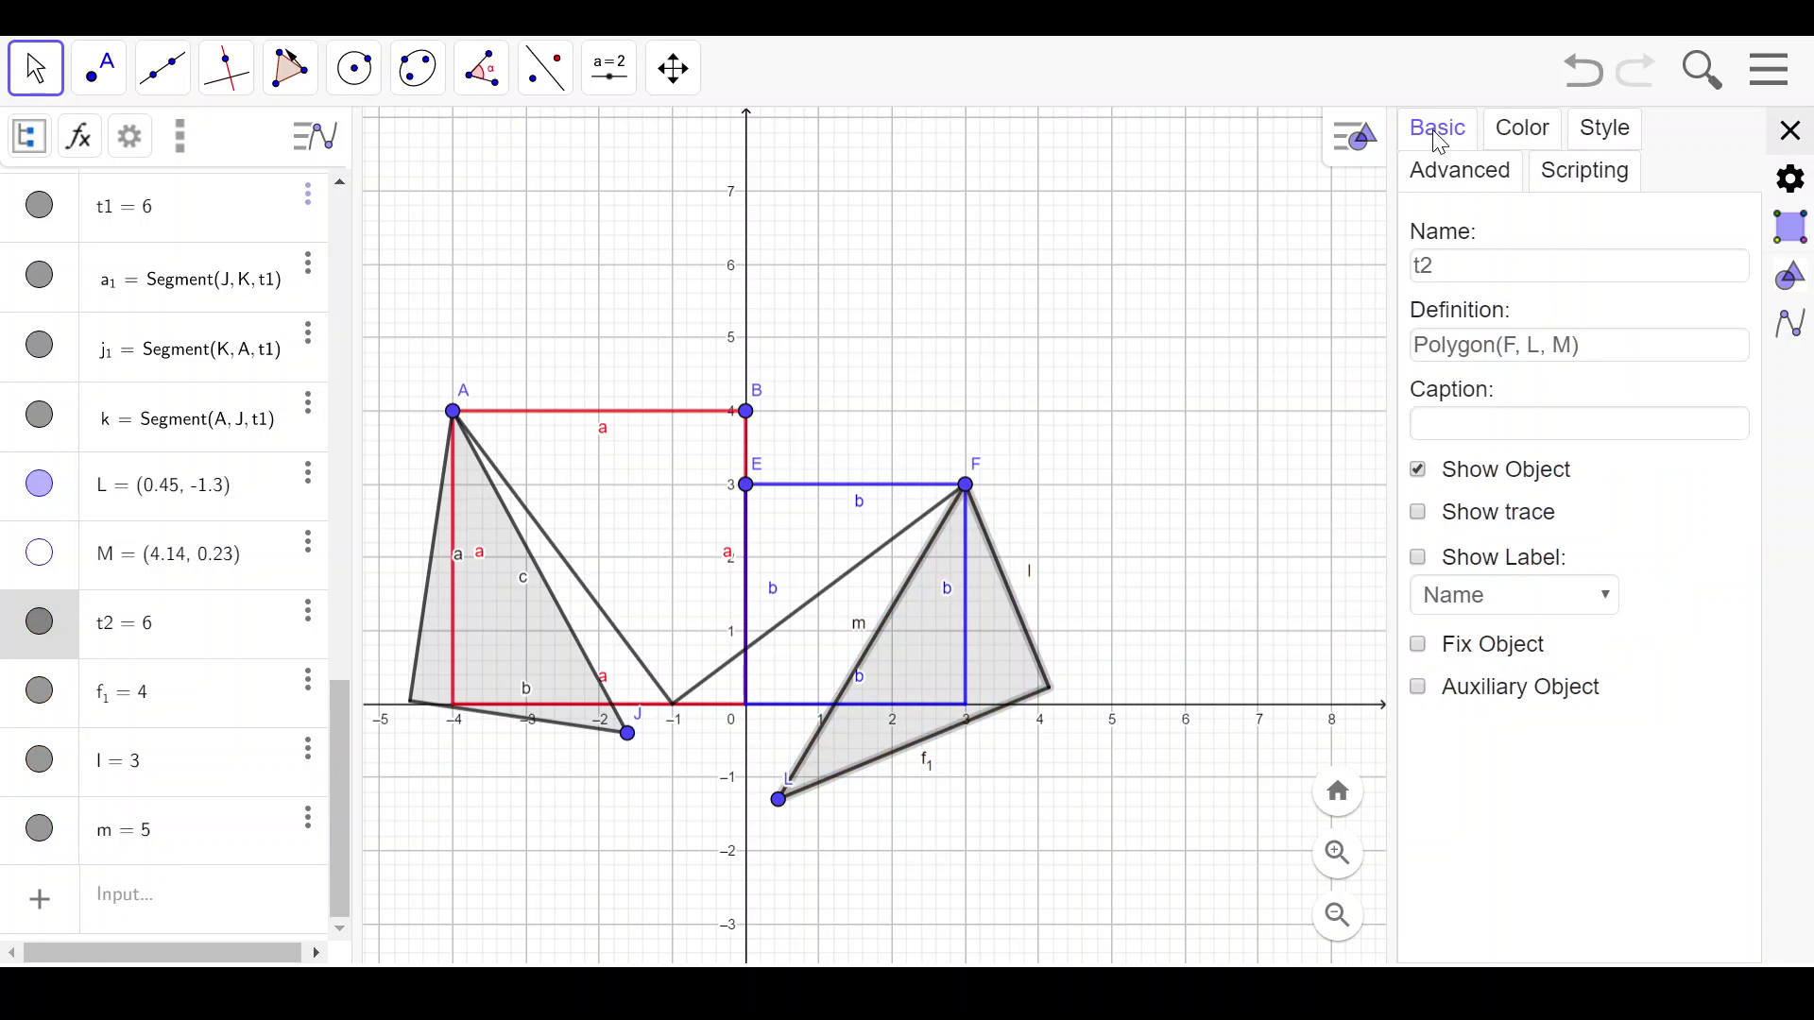
{"action": "left_click", "coordinate": [192, 688]}
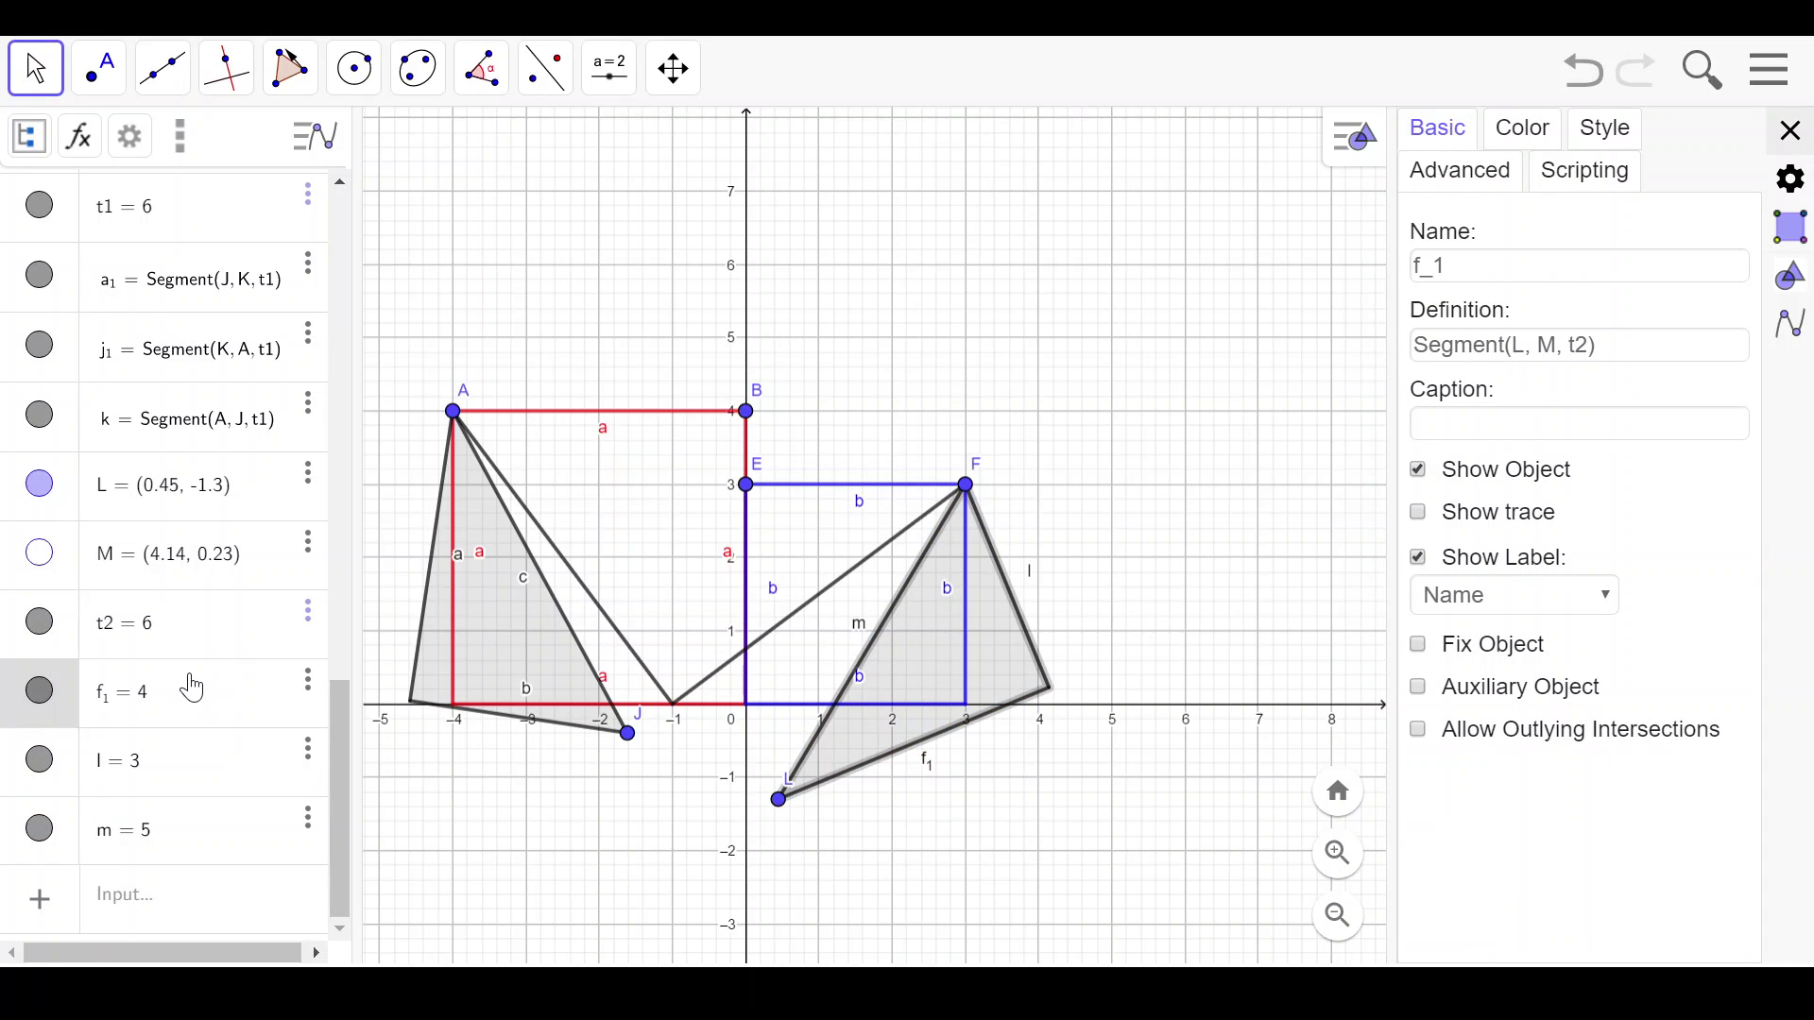
{"action": "left_click", "coordinate": [221, 704]}
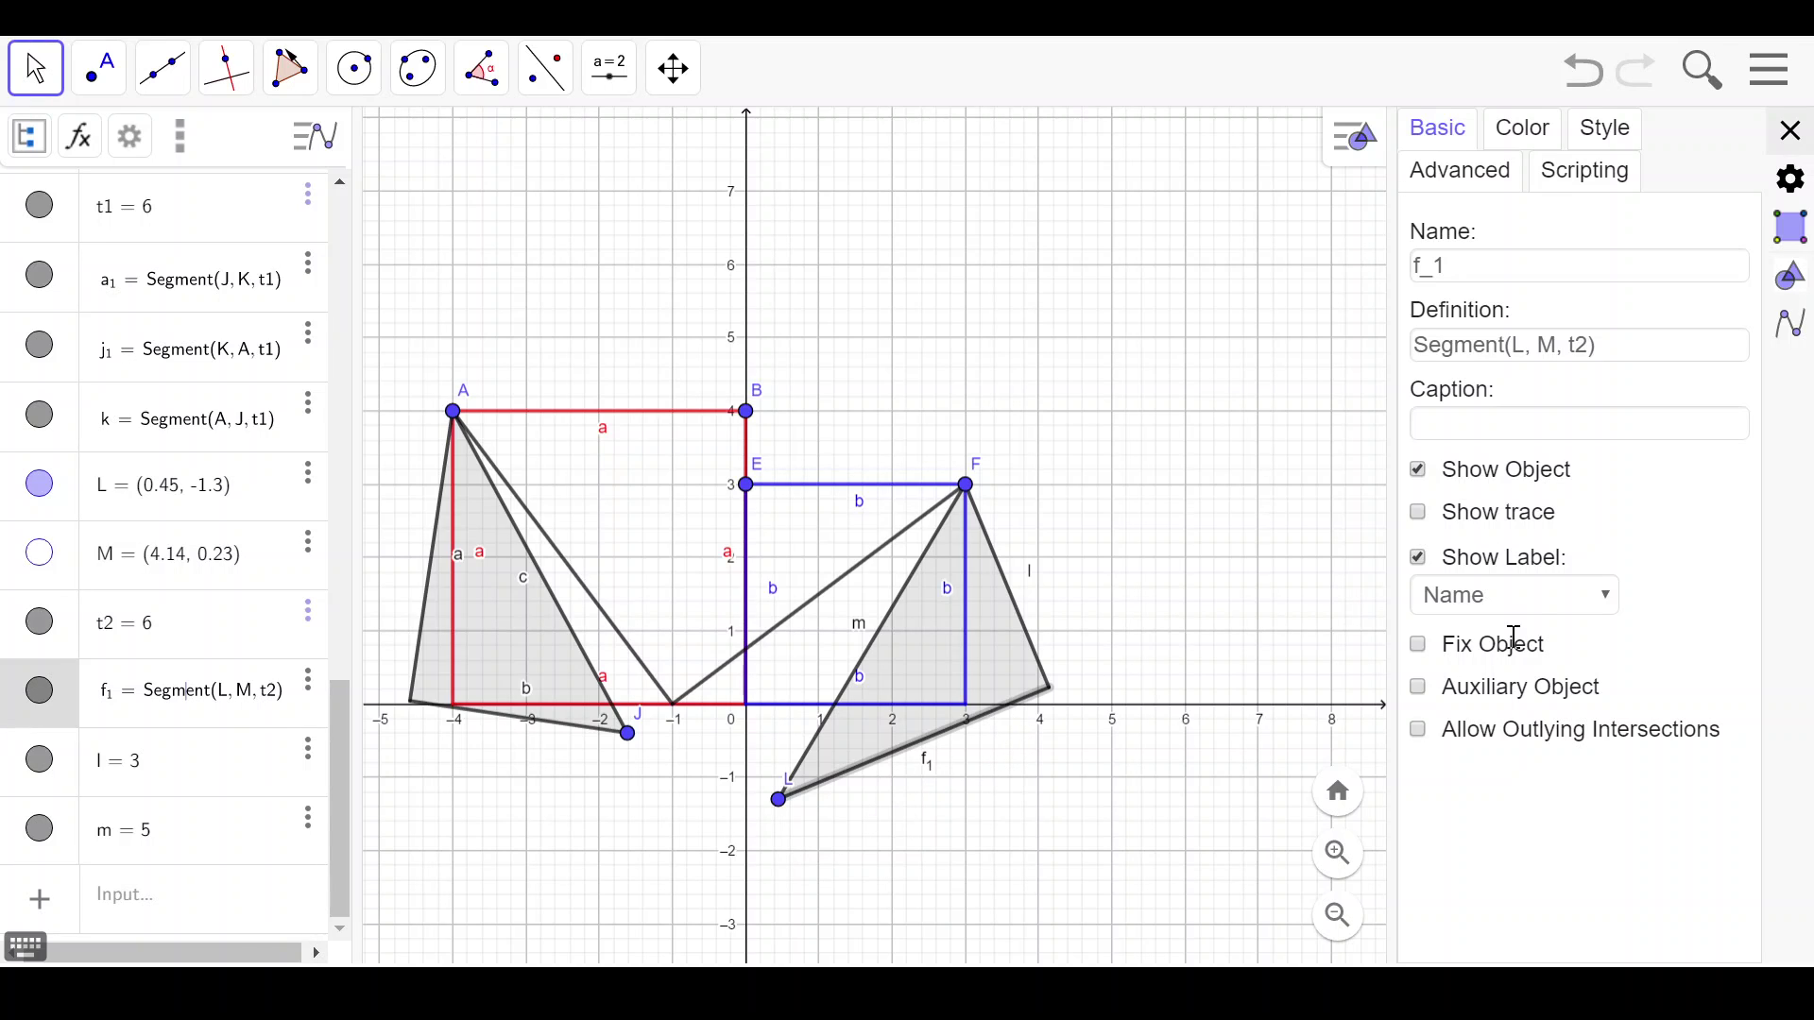
{"action": "left_click", "coordinate": [1542, 599]}
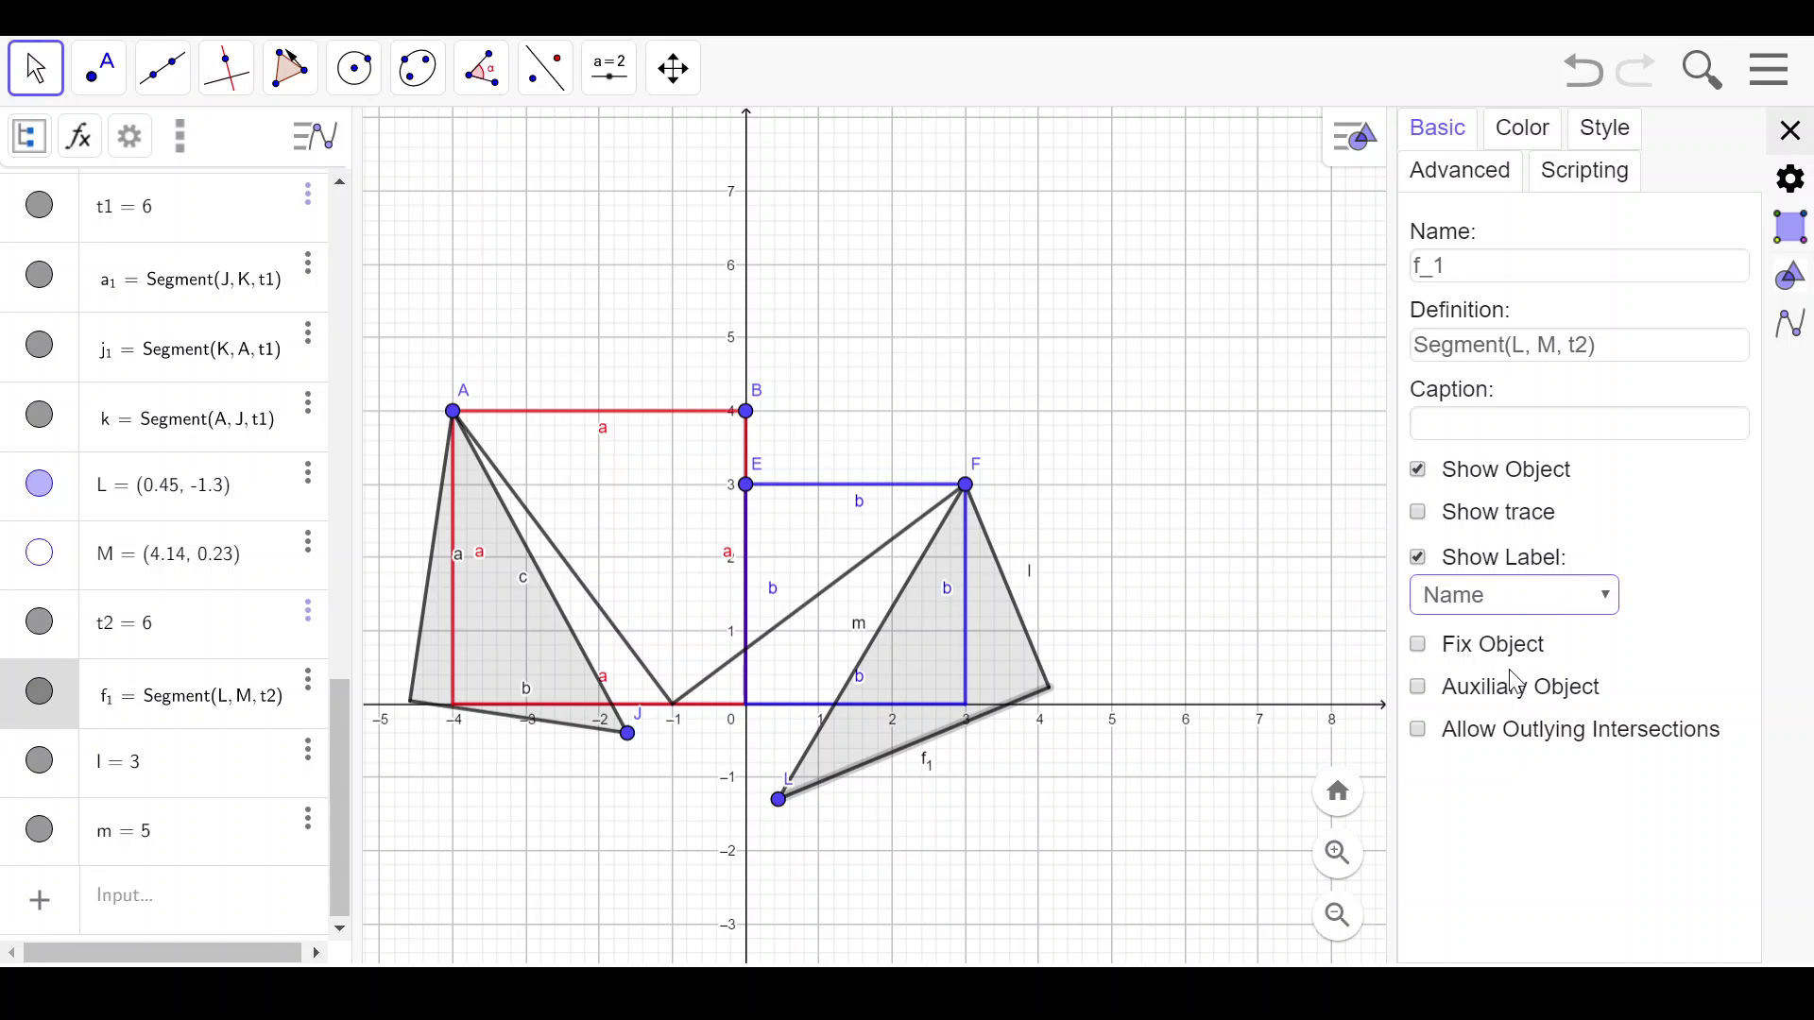
{"action": "left_click", "coordinate": [1502, 718]}
{"action": "left_click", "coordinate": [1575, 421]}
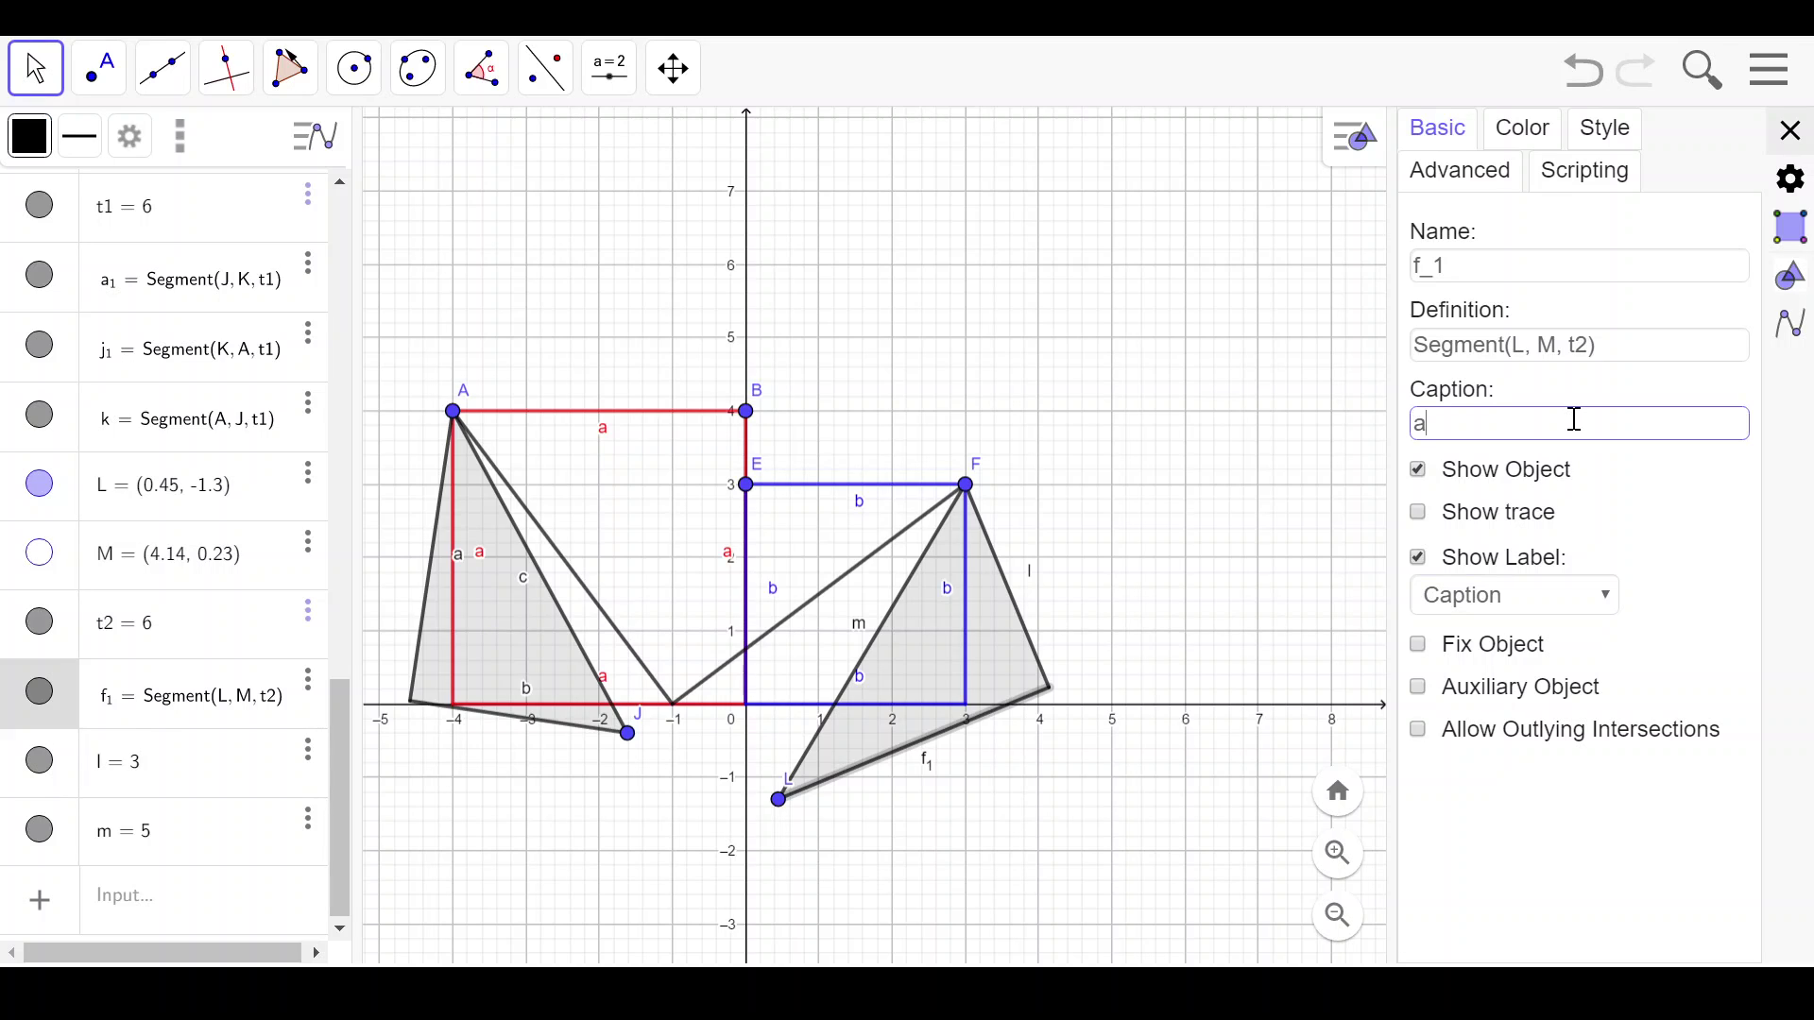
{"action": "key", "text": "Return"}
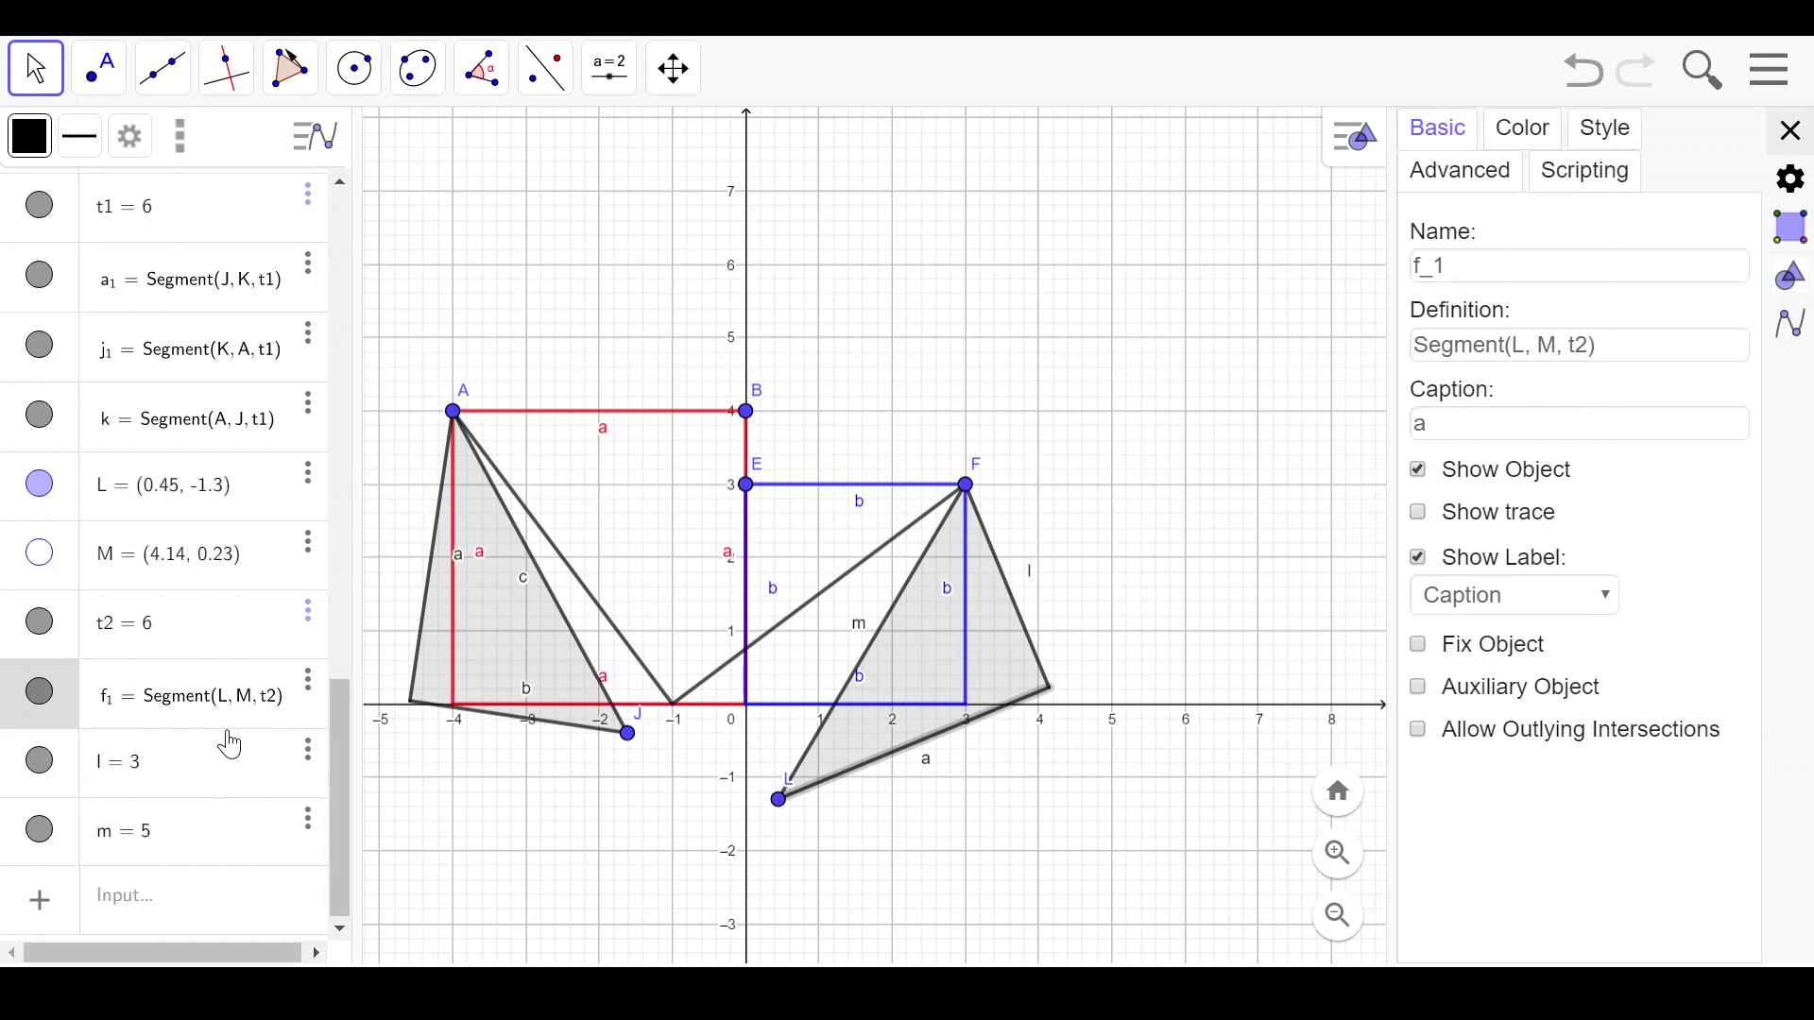
Give the triangle's side from M to F the caption "b" and display that caption as its label.
{"action": "left_click", "coordinate": [180, 763]}
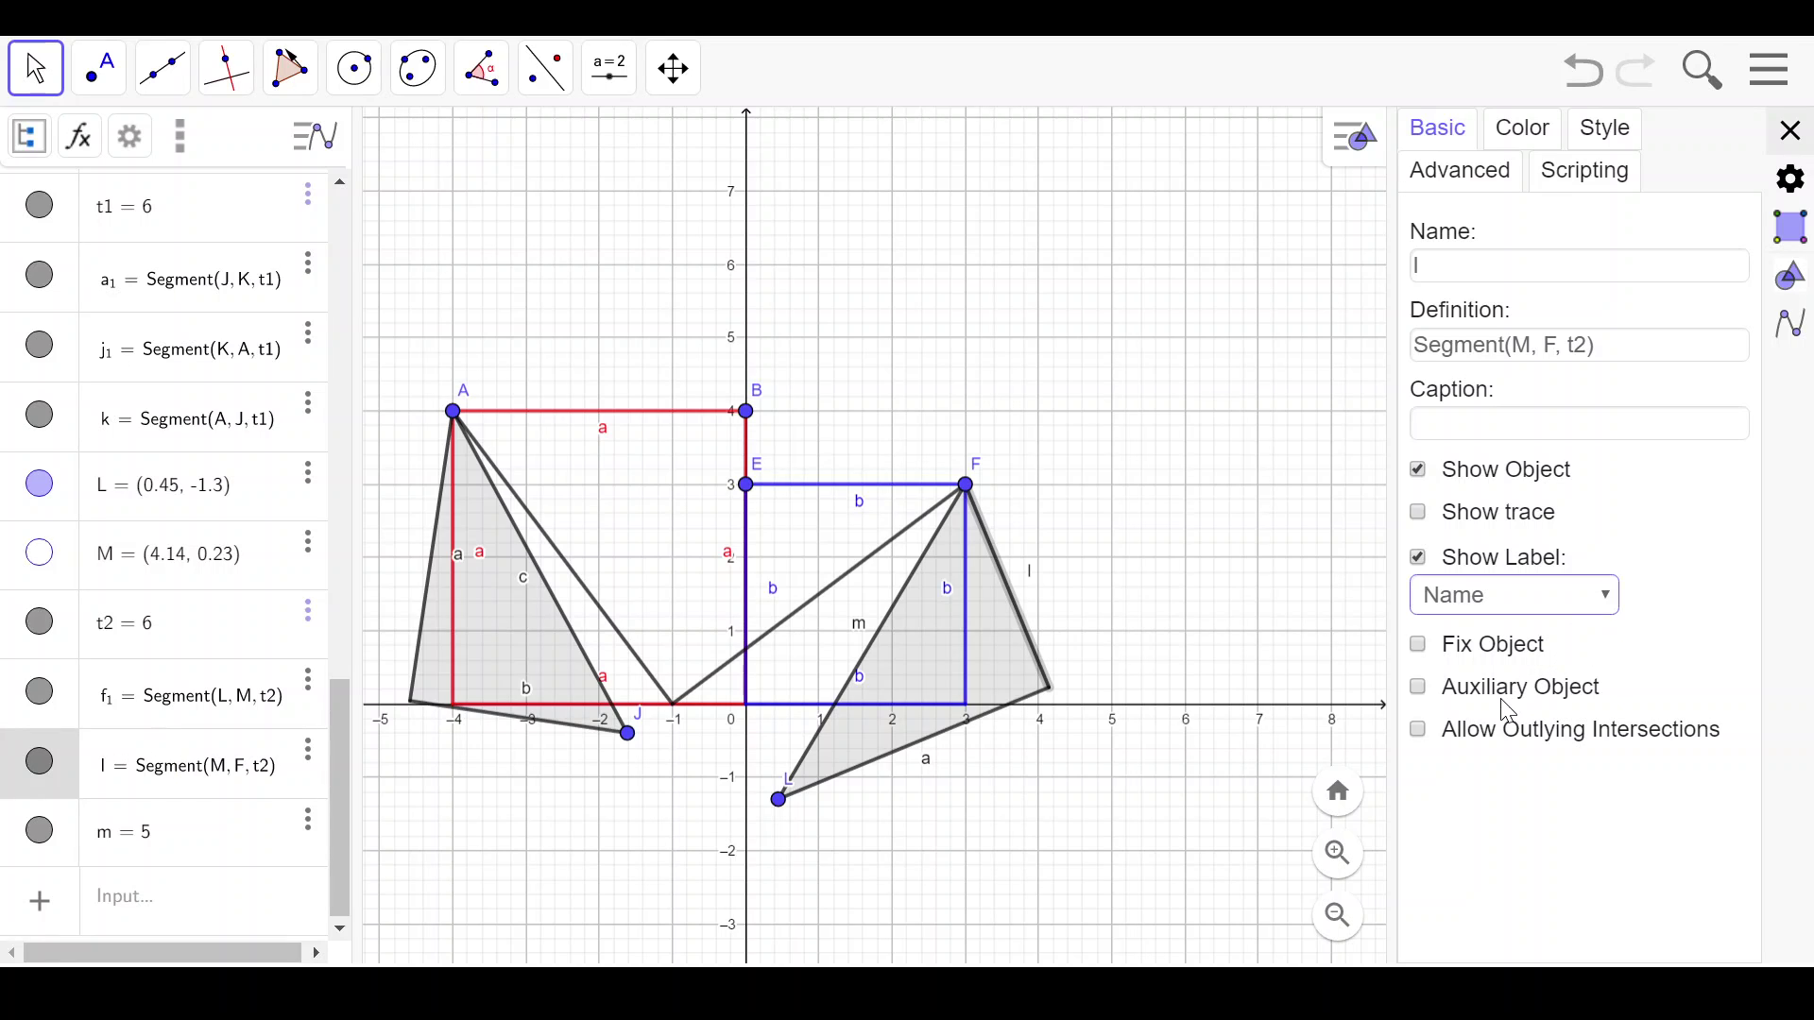
{"action": "key", "text": "Down"}
{"action": "key", "text": "Down"}
{"action": "key", "text": "Down"}
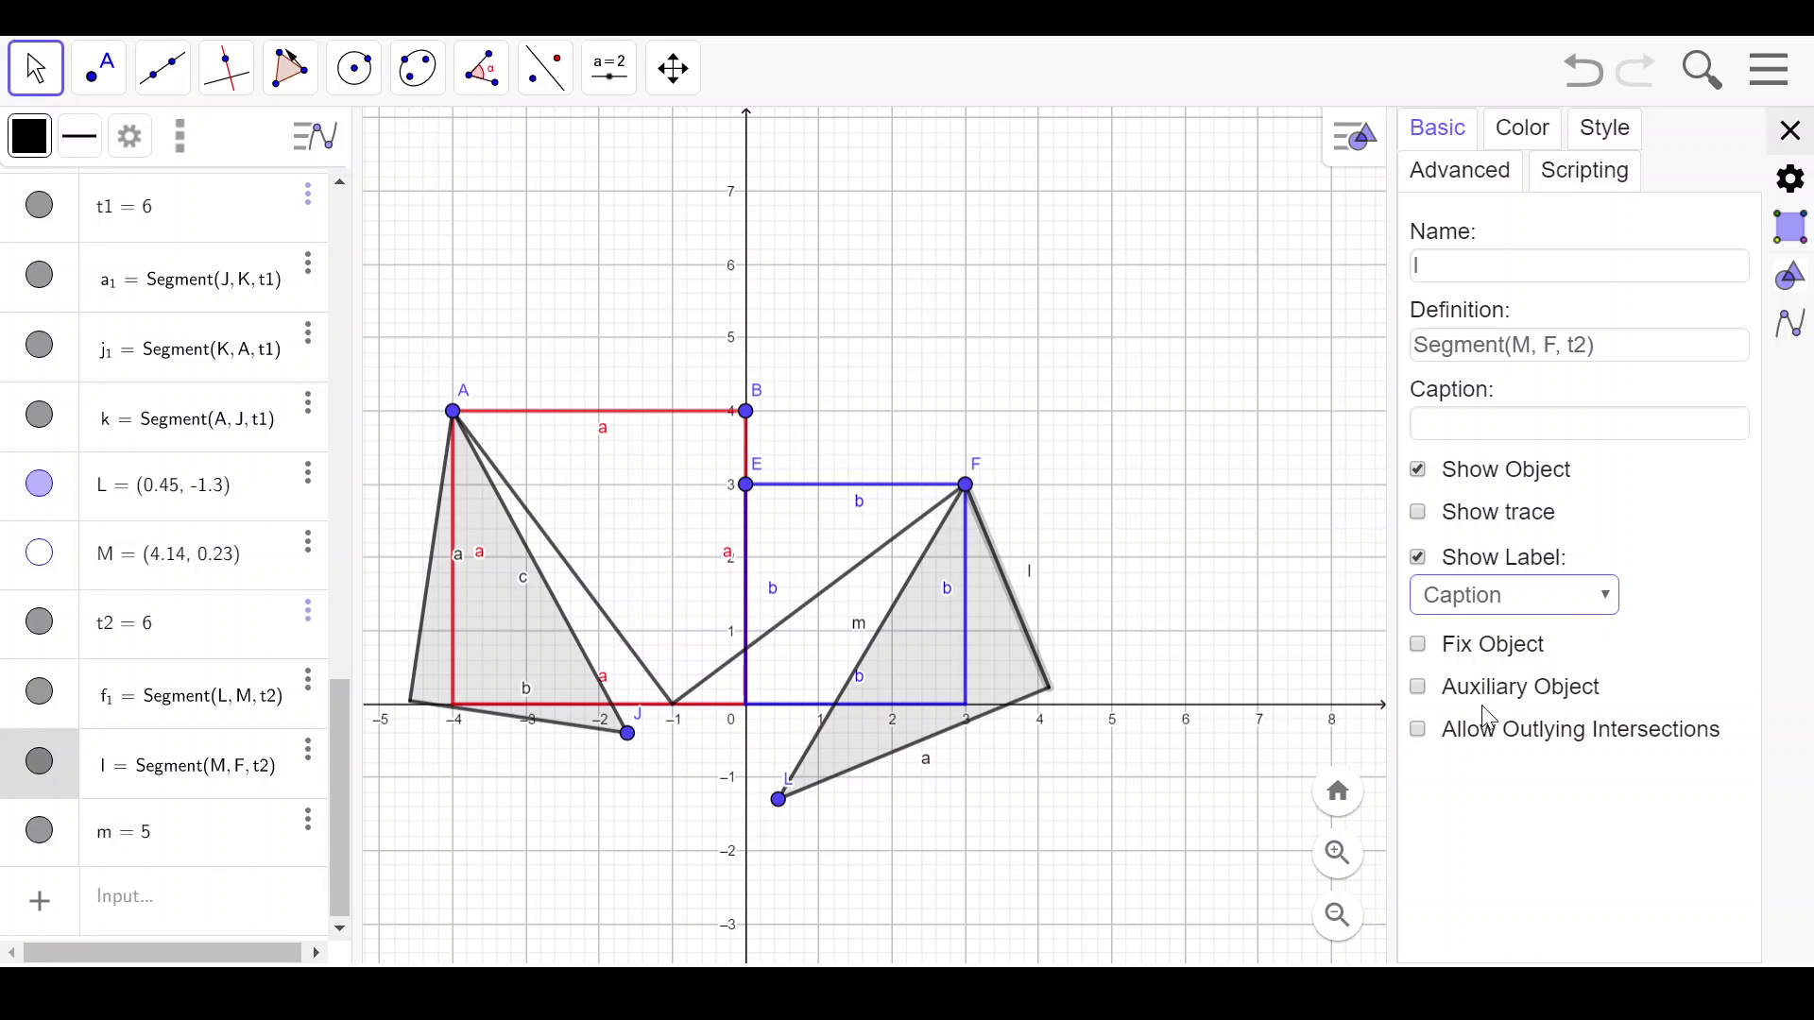
{"action": "left_click", "coordinate": [1535, 436]}
{"action": "type", "text": "b"}
{"action": "key", "text": "Return"}
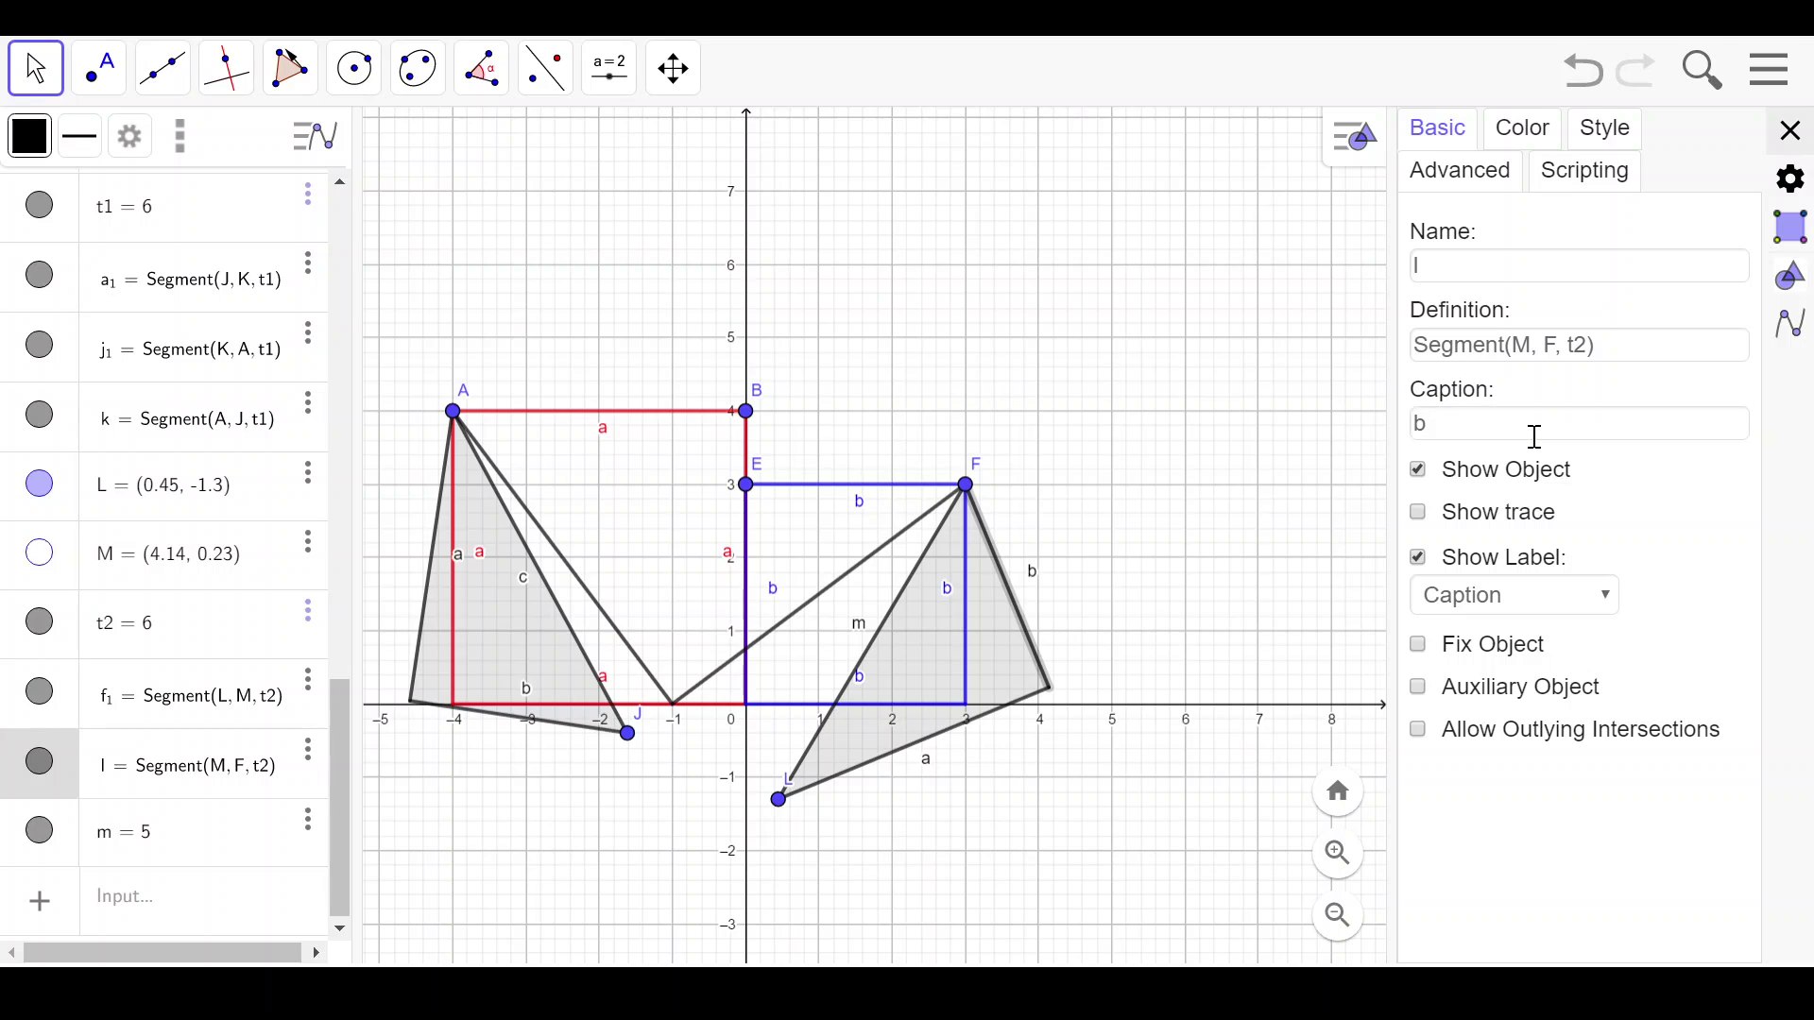
Give the triangle's side from F to L the caption "c" and display that caption as its label.
{"action": "left_click", "coordinate": [195, 831]}
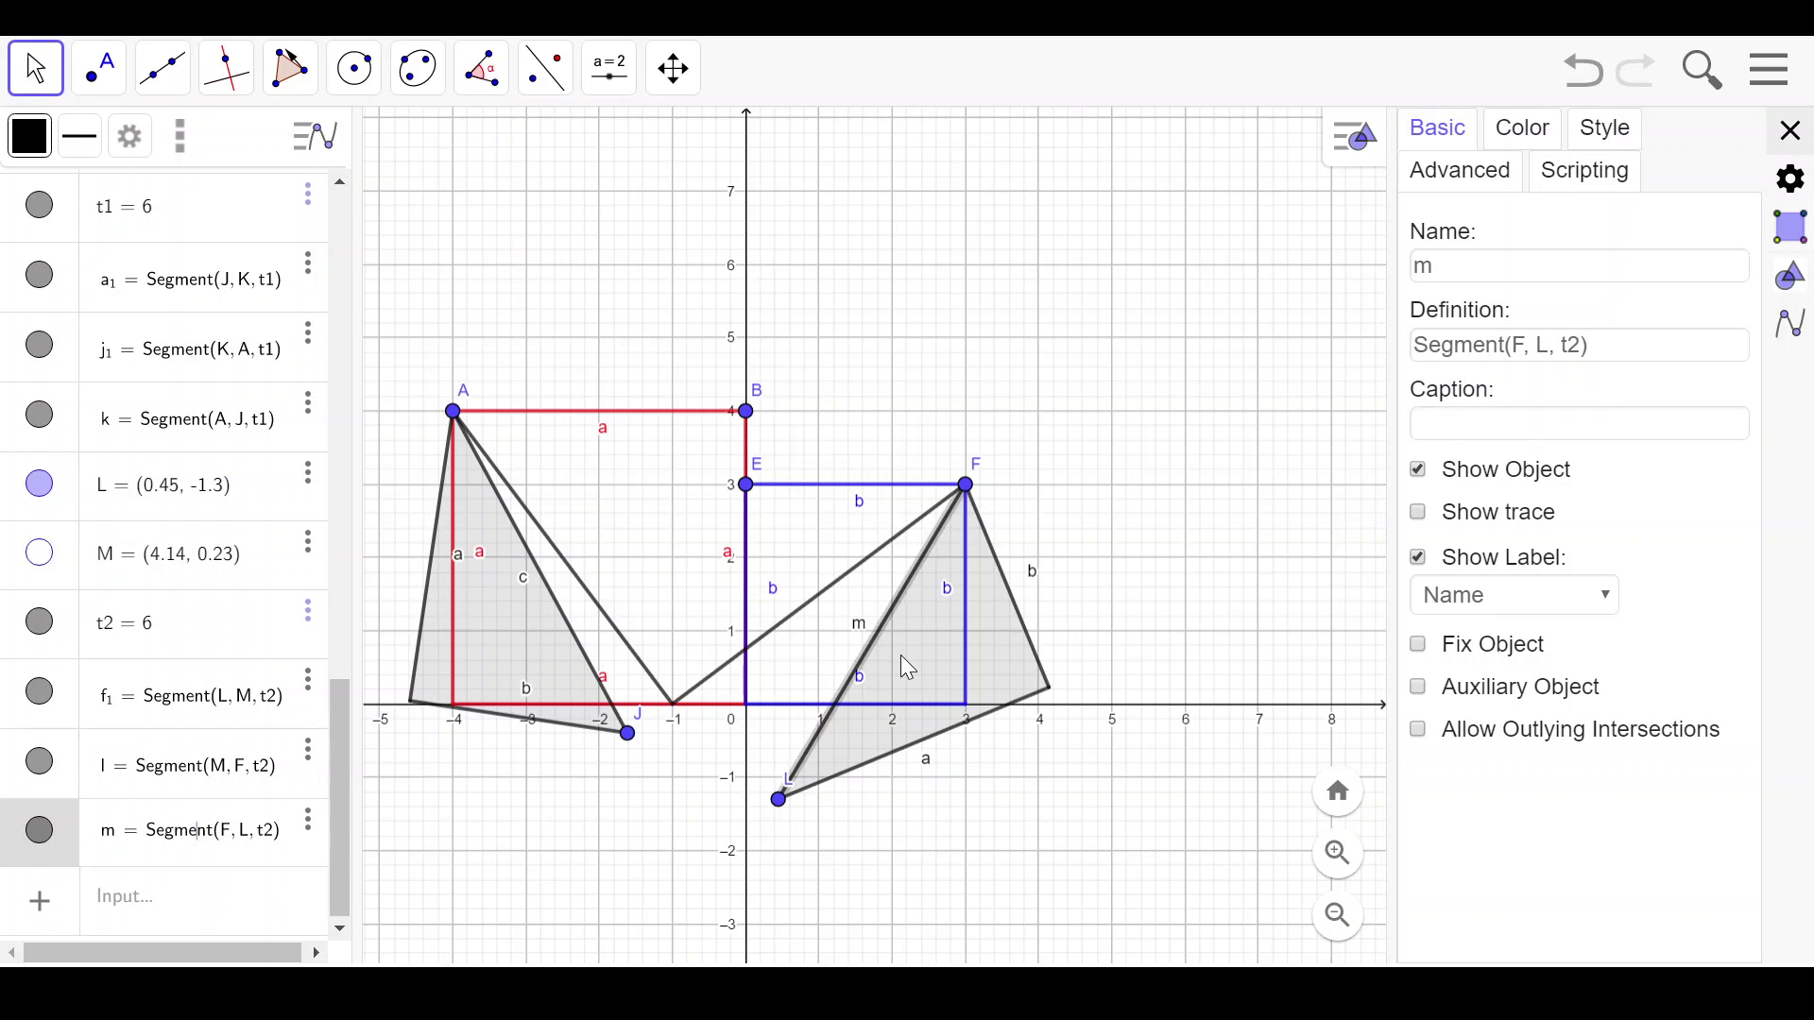
{"action": "left_click", "coordinate": [1587, 601]}
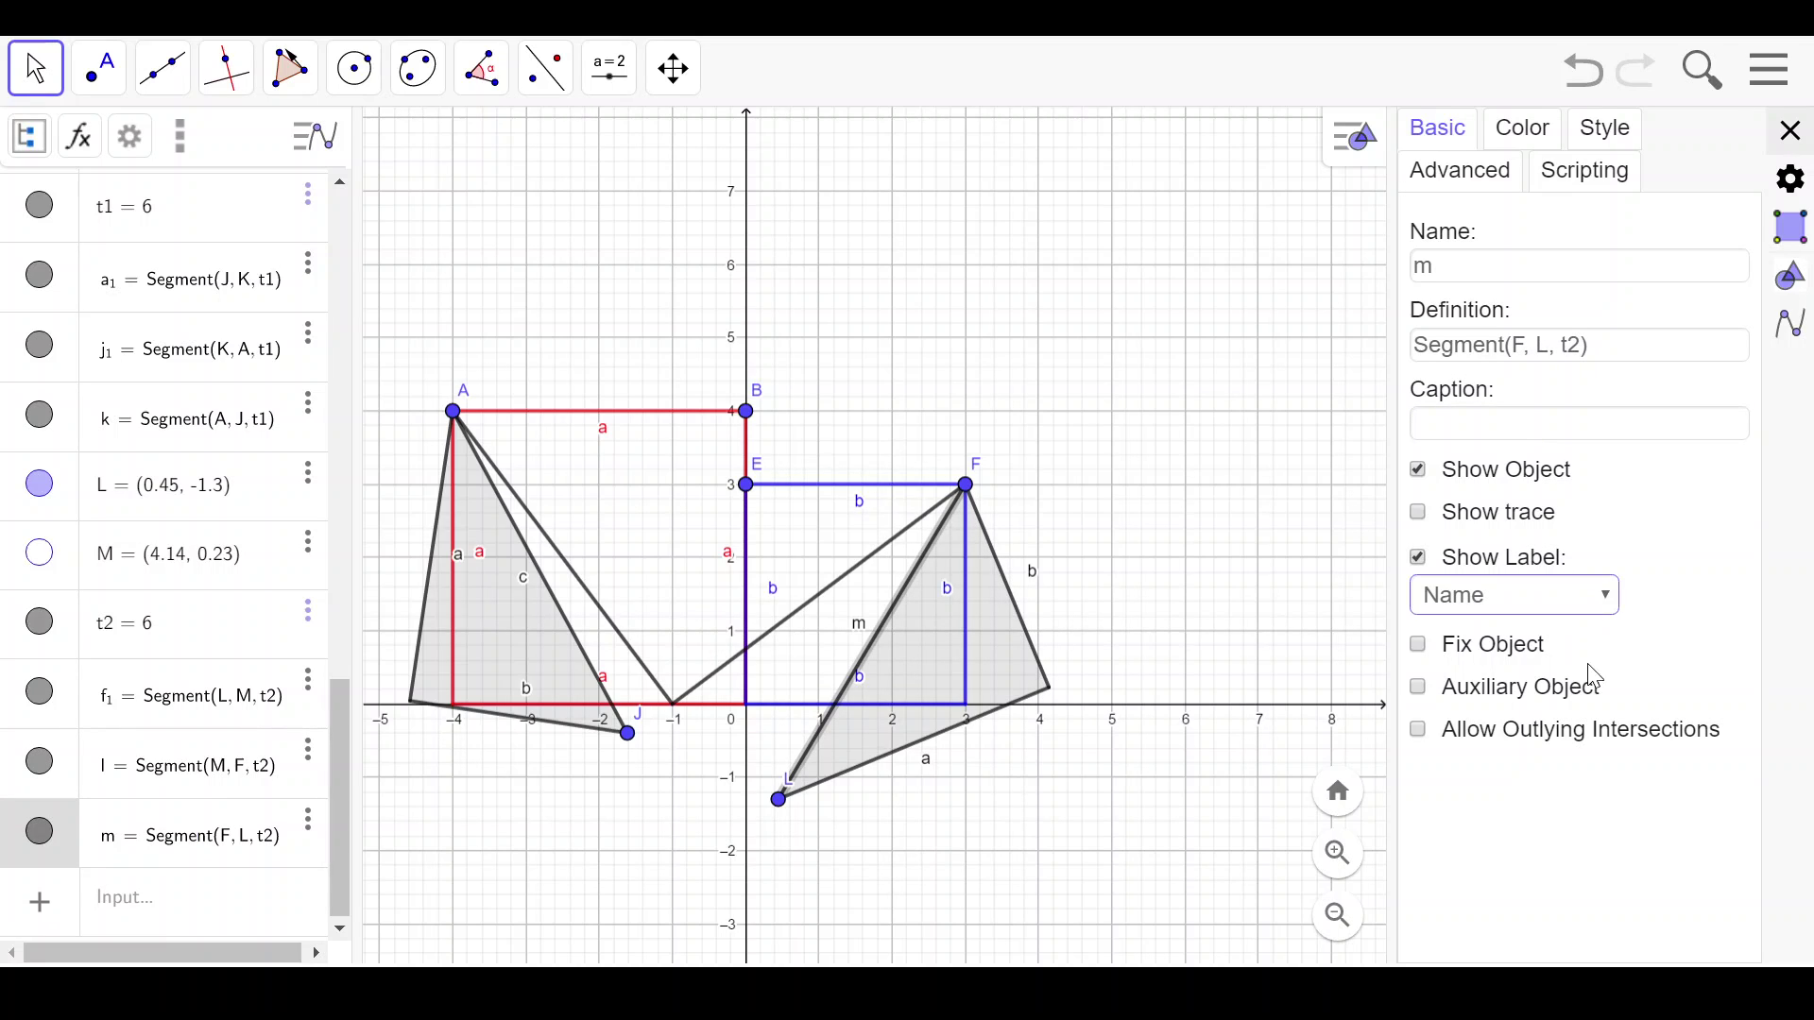
{"action": "left_click", "coordinate": [1587, 734]}
{"action": "left_click", "coordinate": [1551, 425]}
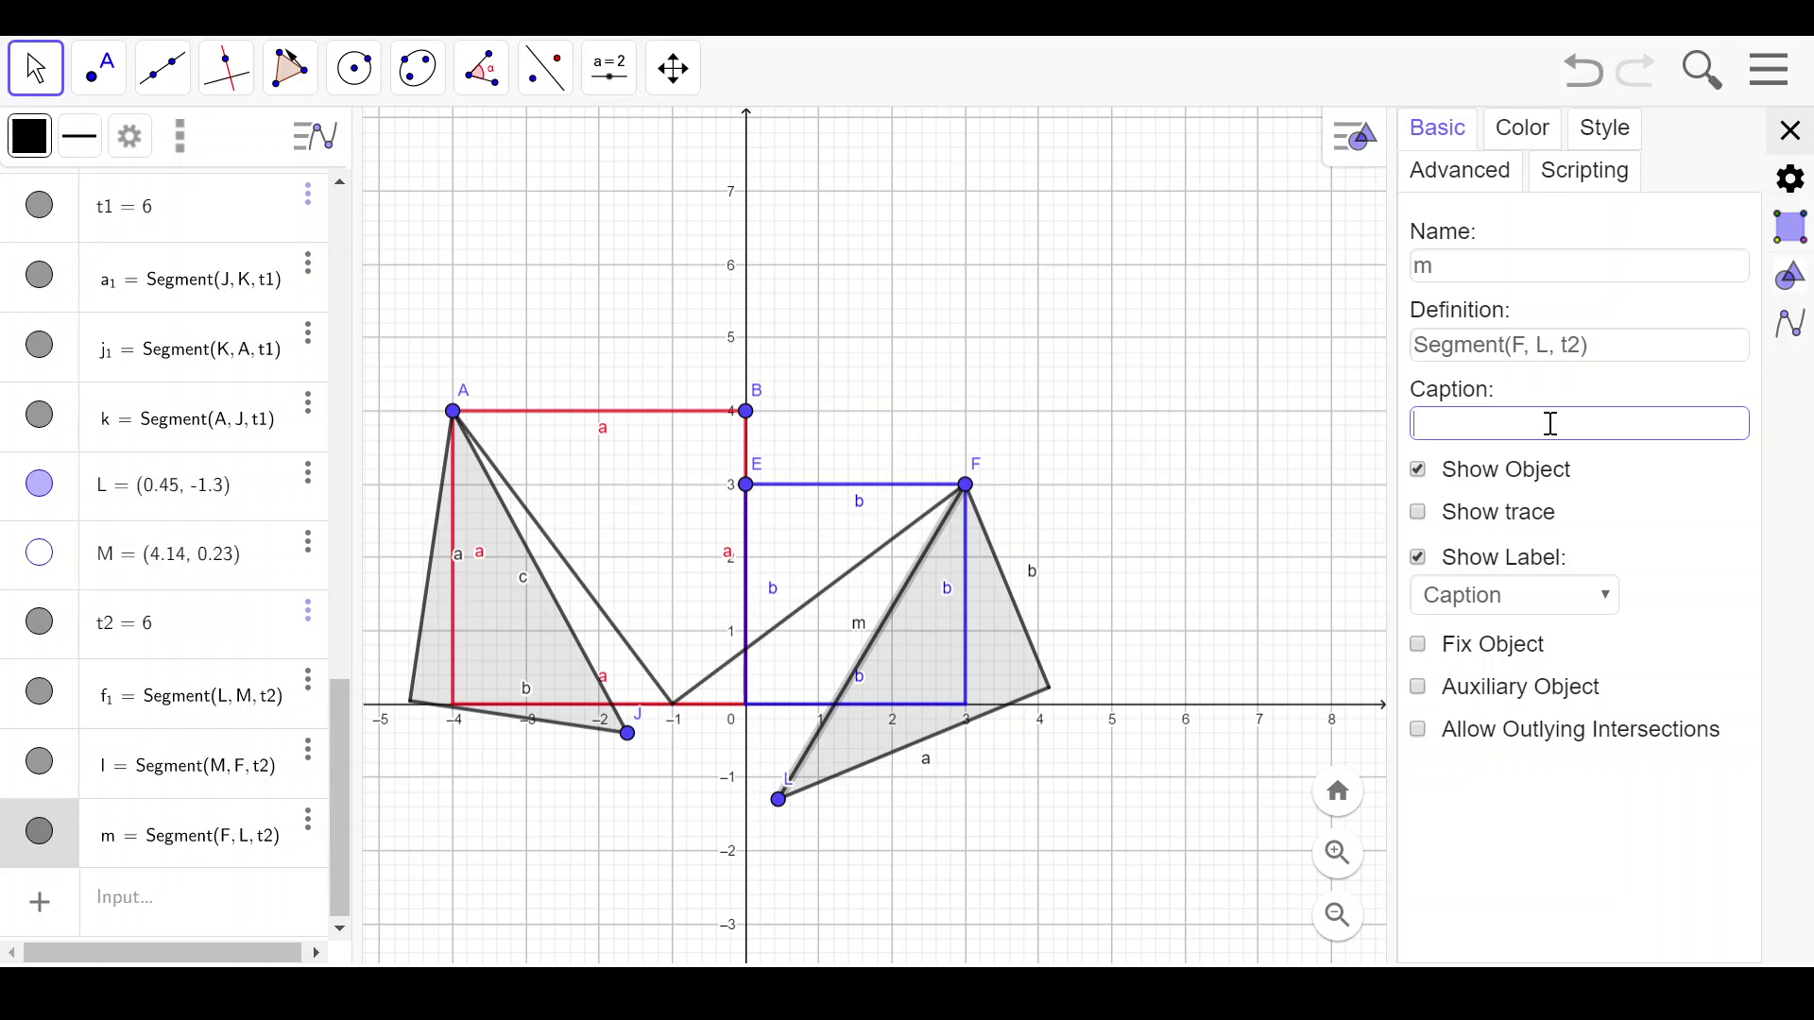
{"action": "type", "text": "c"}
{"action": "key", "text": "Return"}
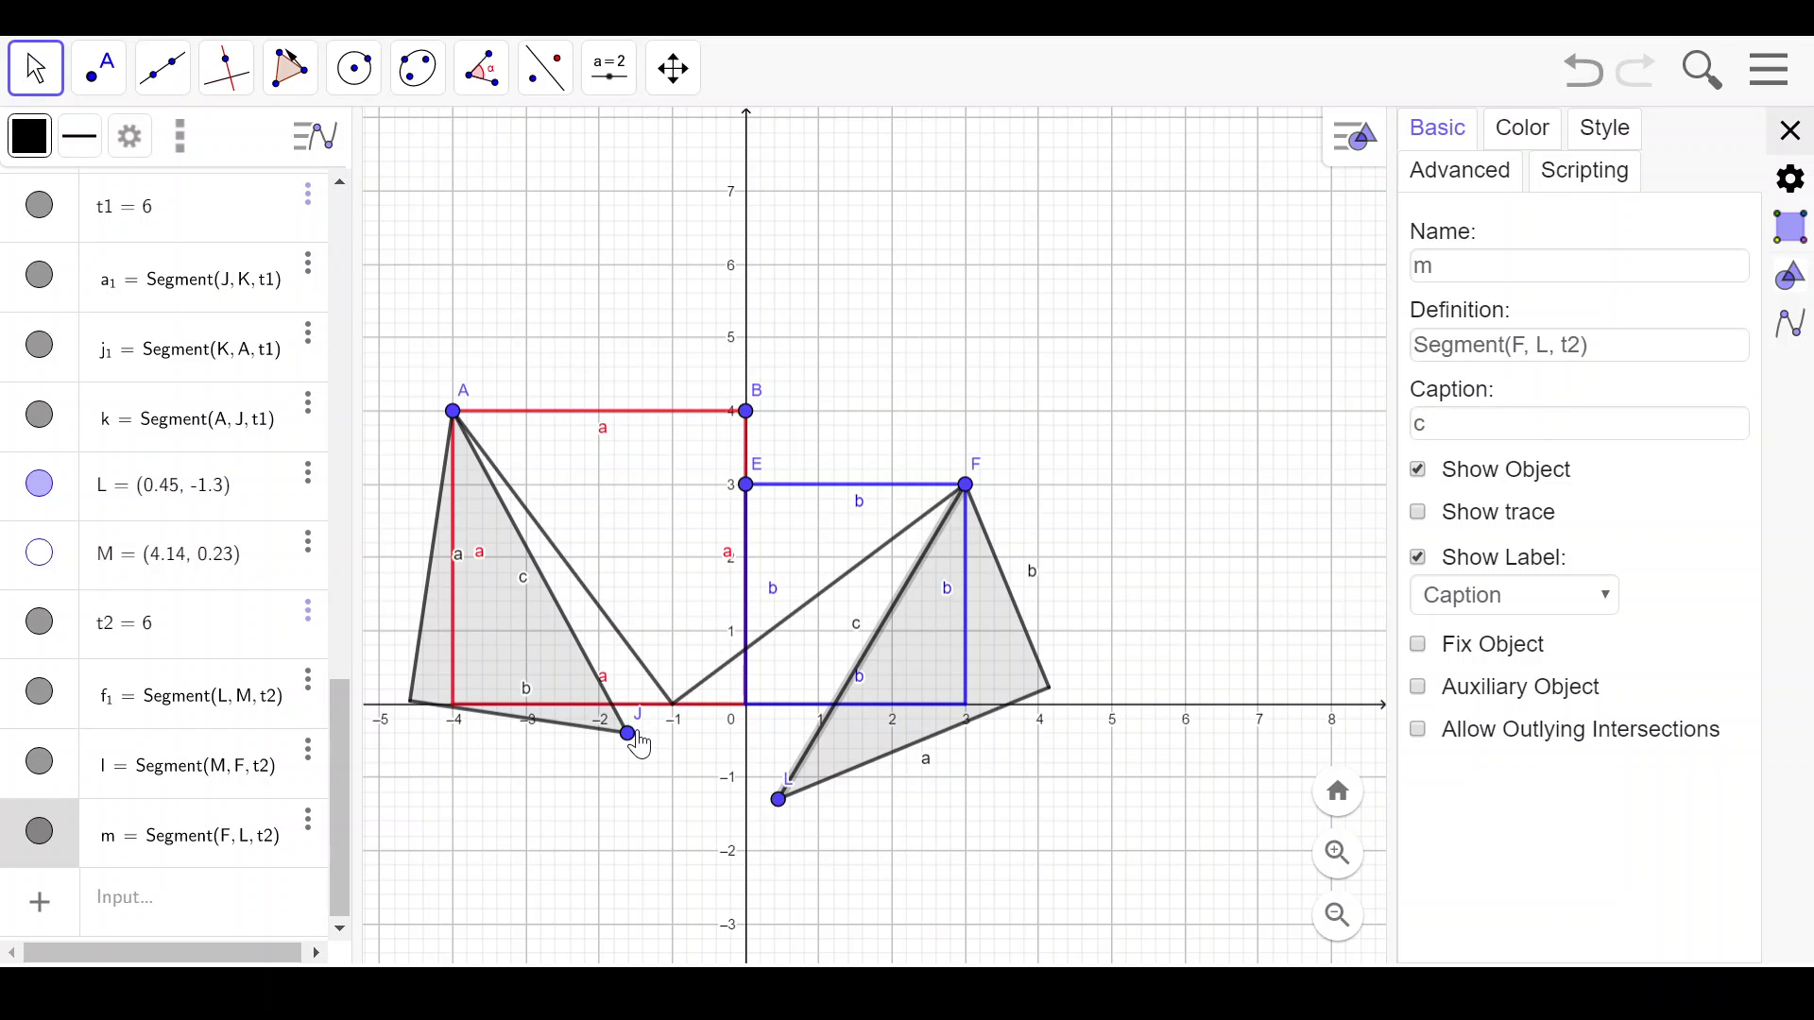
Rotate both triangles back into the squares, bringing vertices J and L to (-1, 0).
{"action": "left_click_drag", "start_coordinate": [631, 735], "coordinate": [673, 705]}
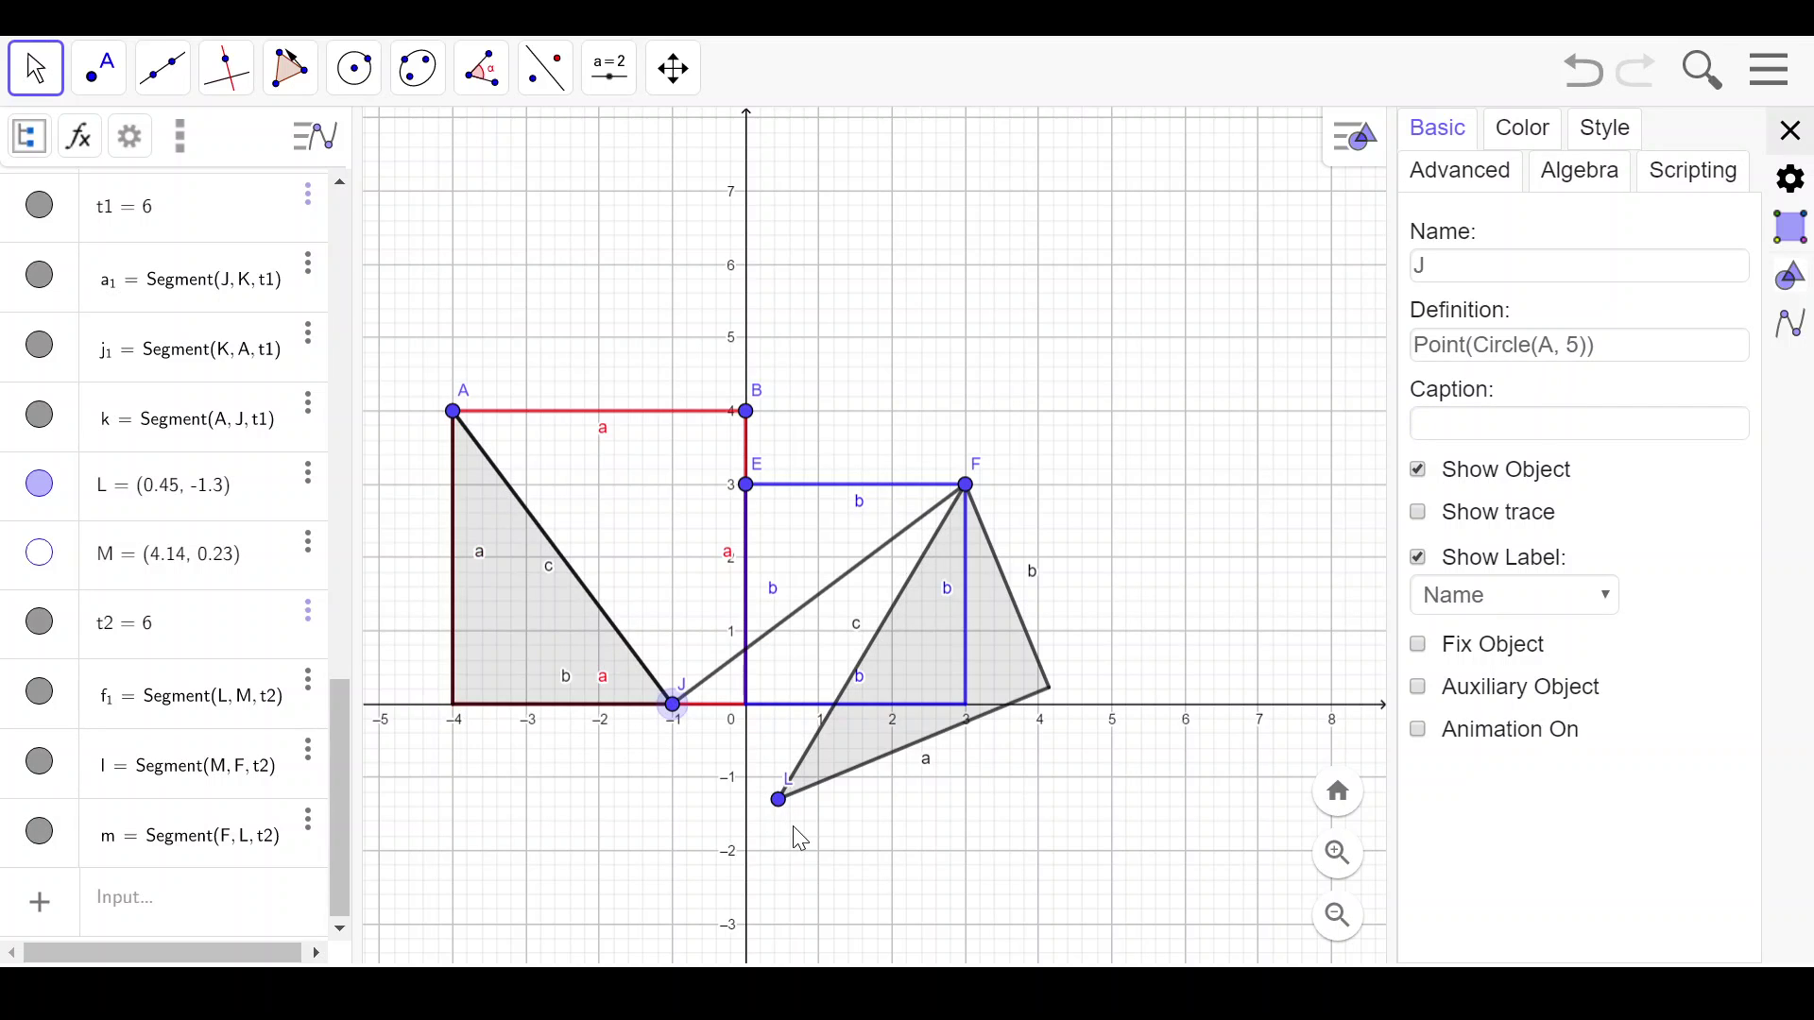
{"action": "left_click_drag", "start_coordinate": [779, 801], "coordinate": [675, 706]}
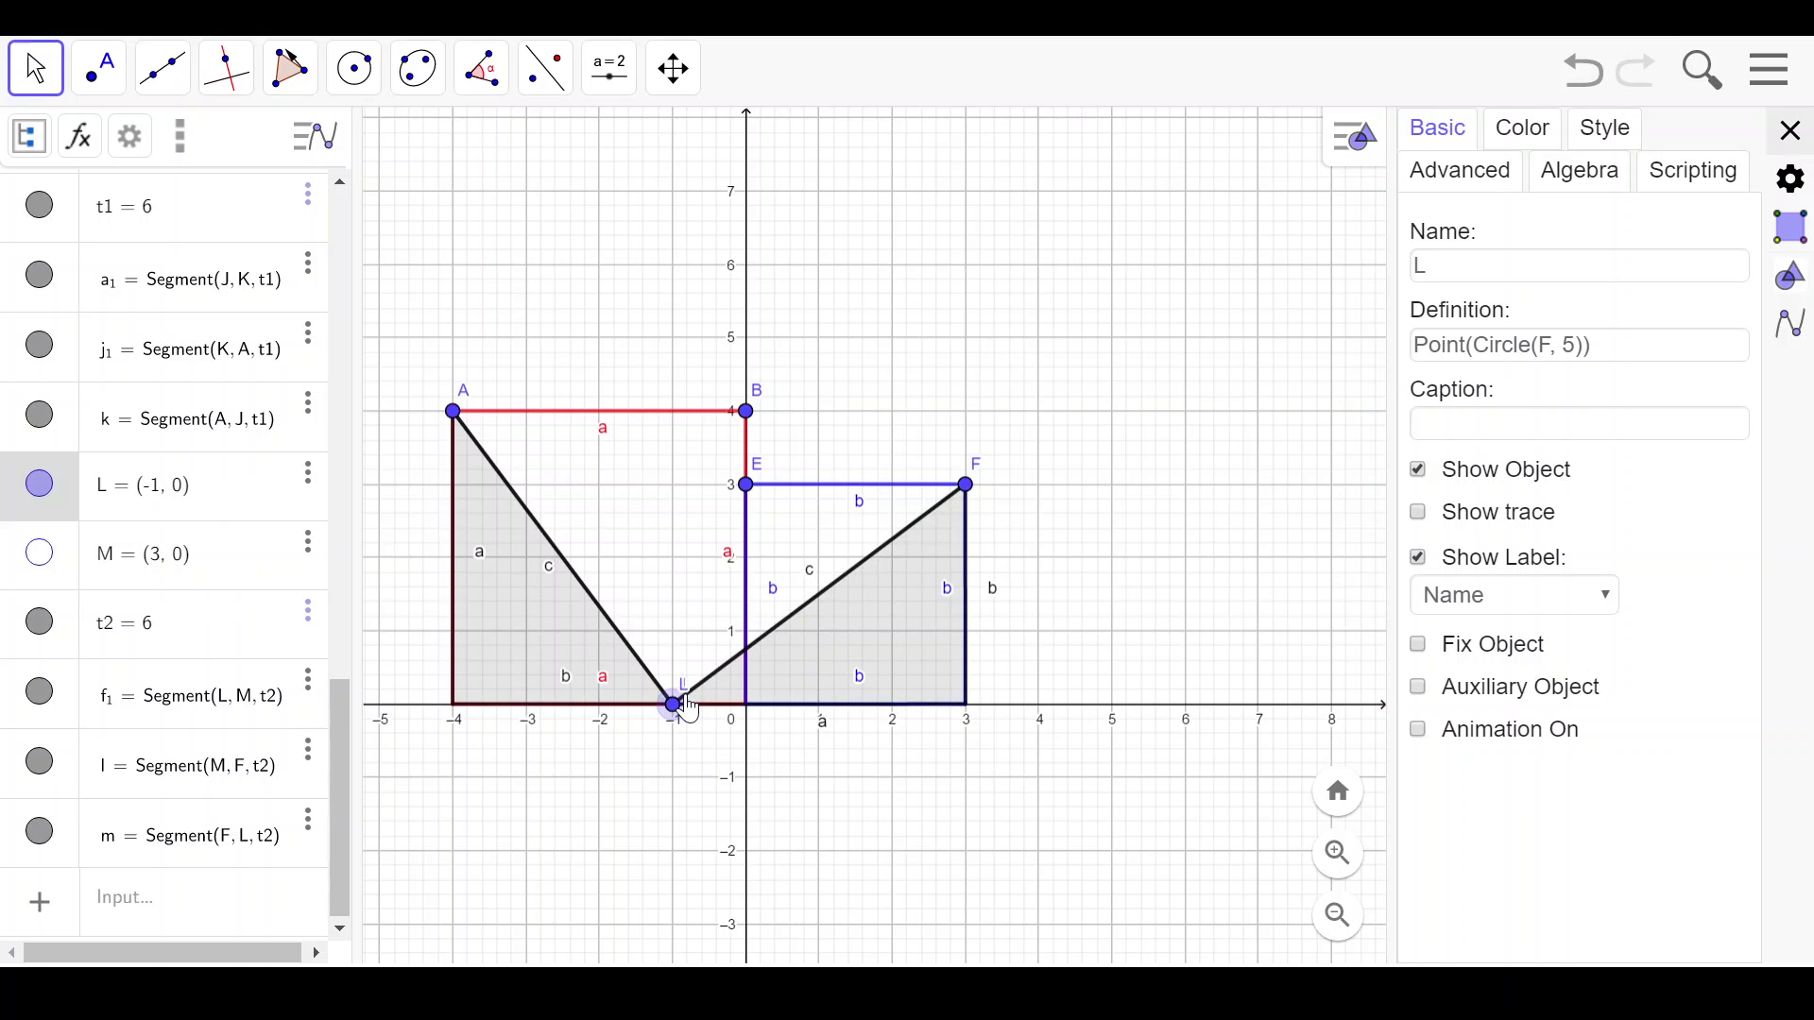
{"action": "left_click", "coordinate": [1064, 588]}
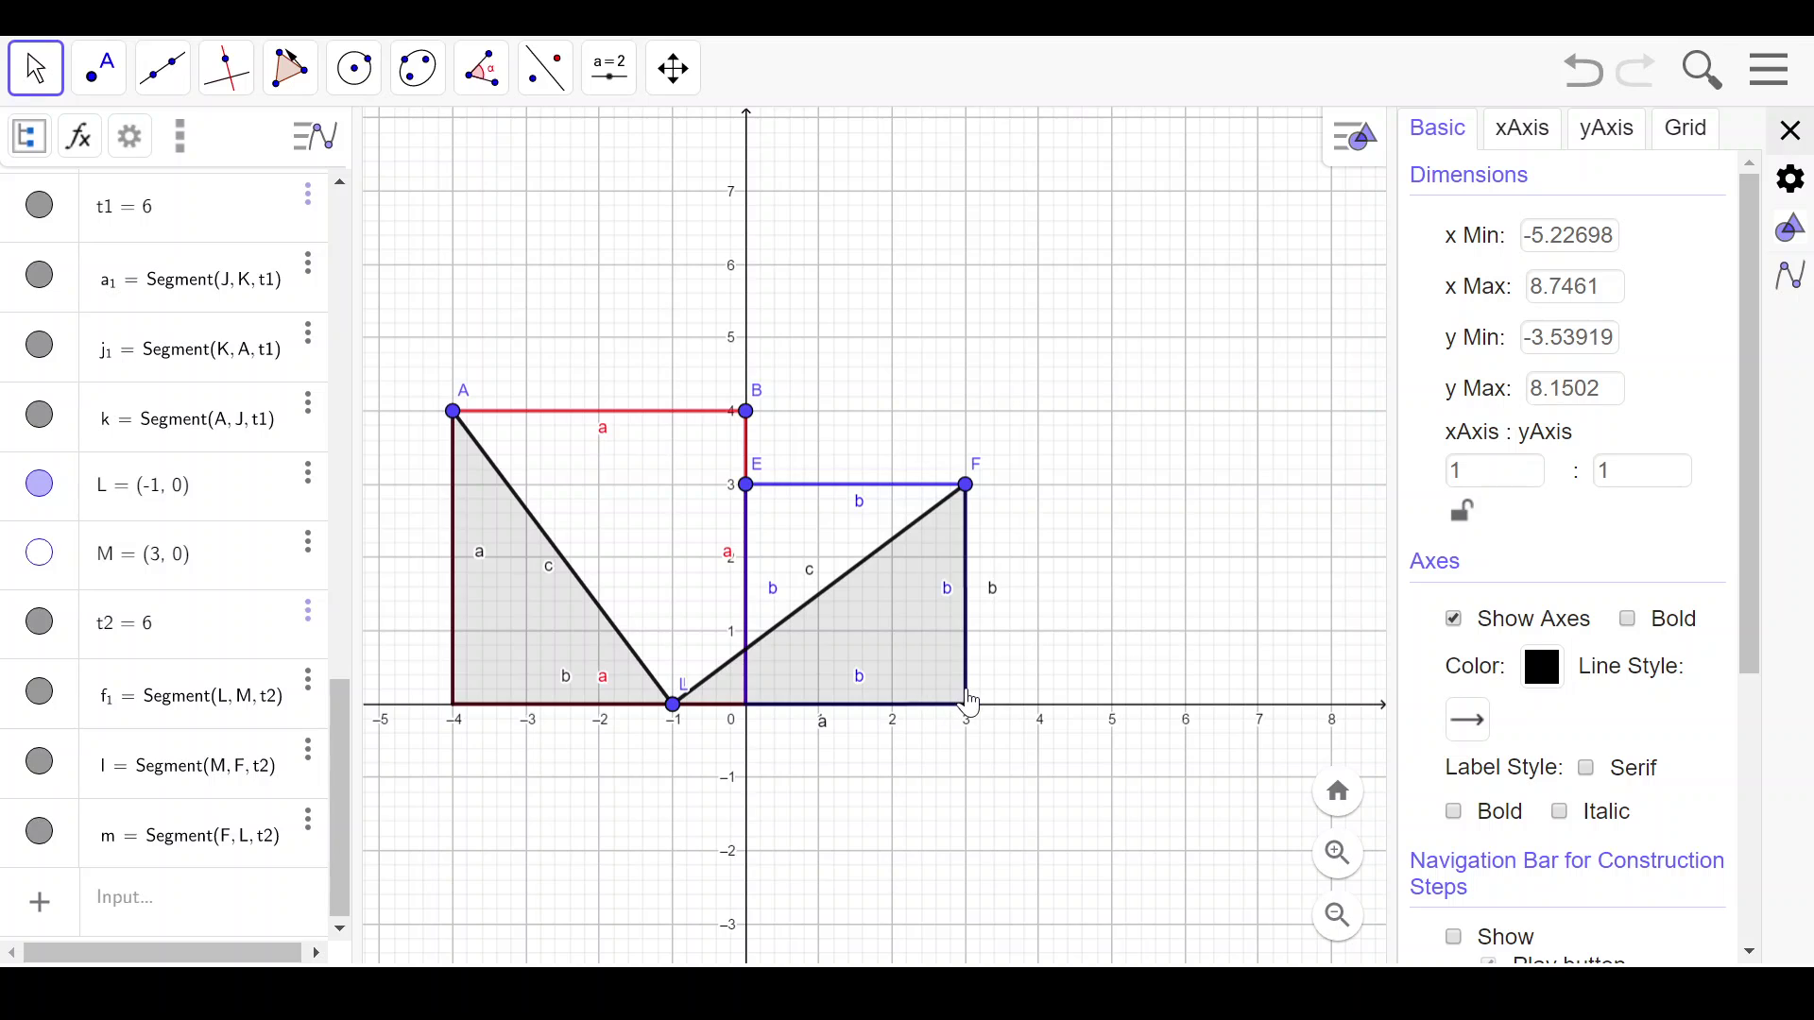
Try the caption "a" on the triangle's side from M to F and restore the caption "b".
{"action": "left_click", "coordinate": [926, 643]}
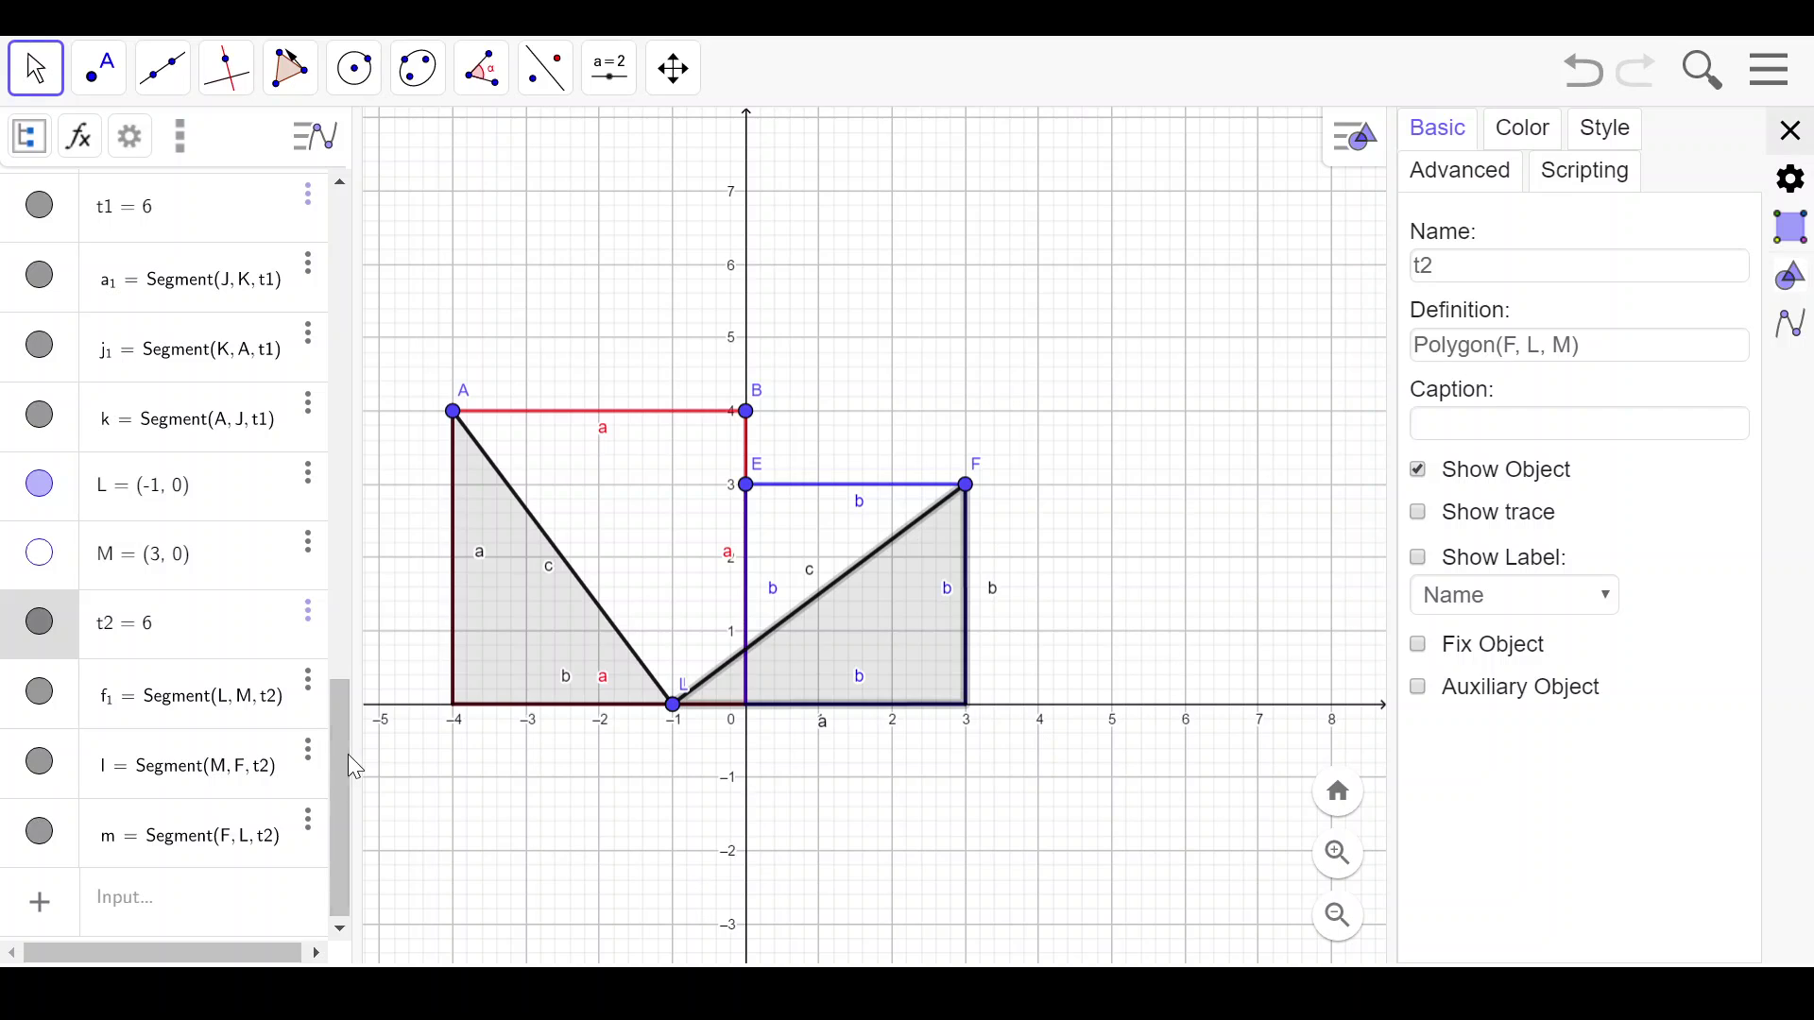
{"action": "left_click", "coordinate": [187, 767]}
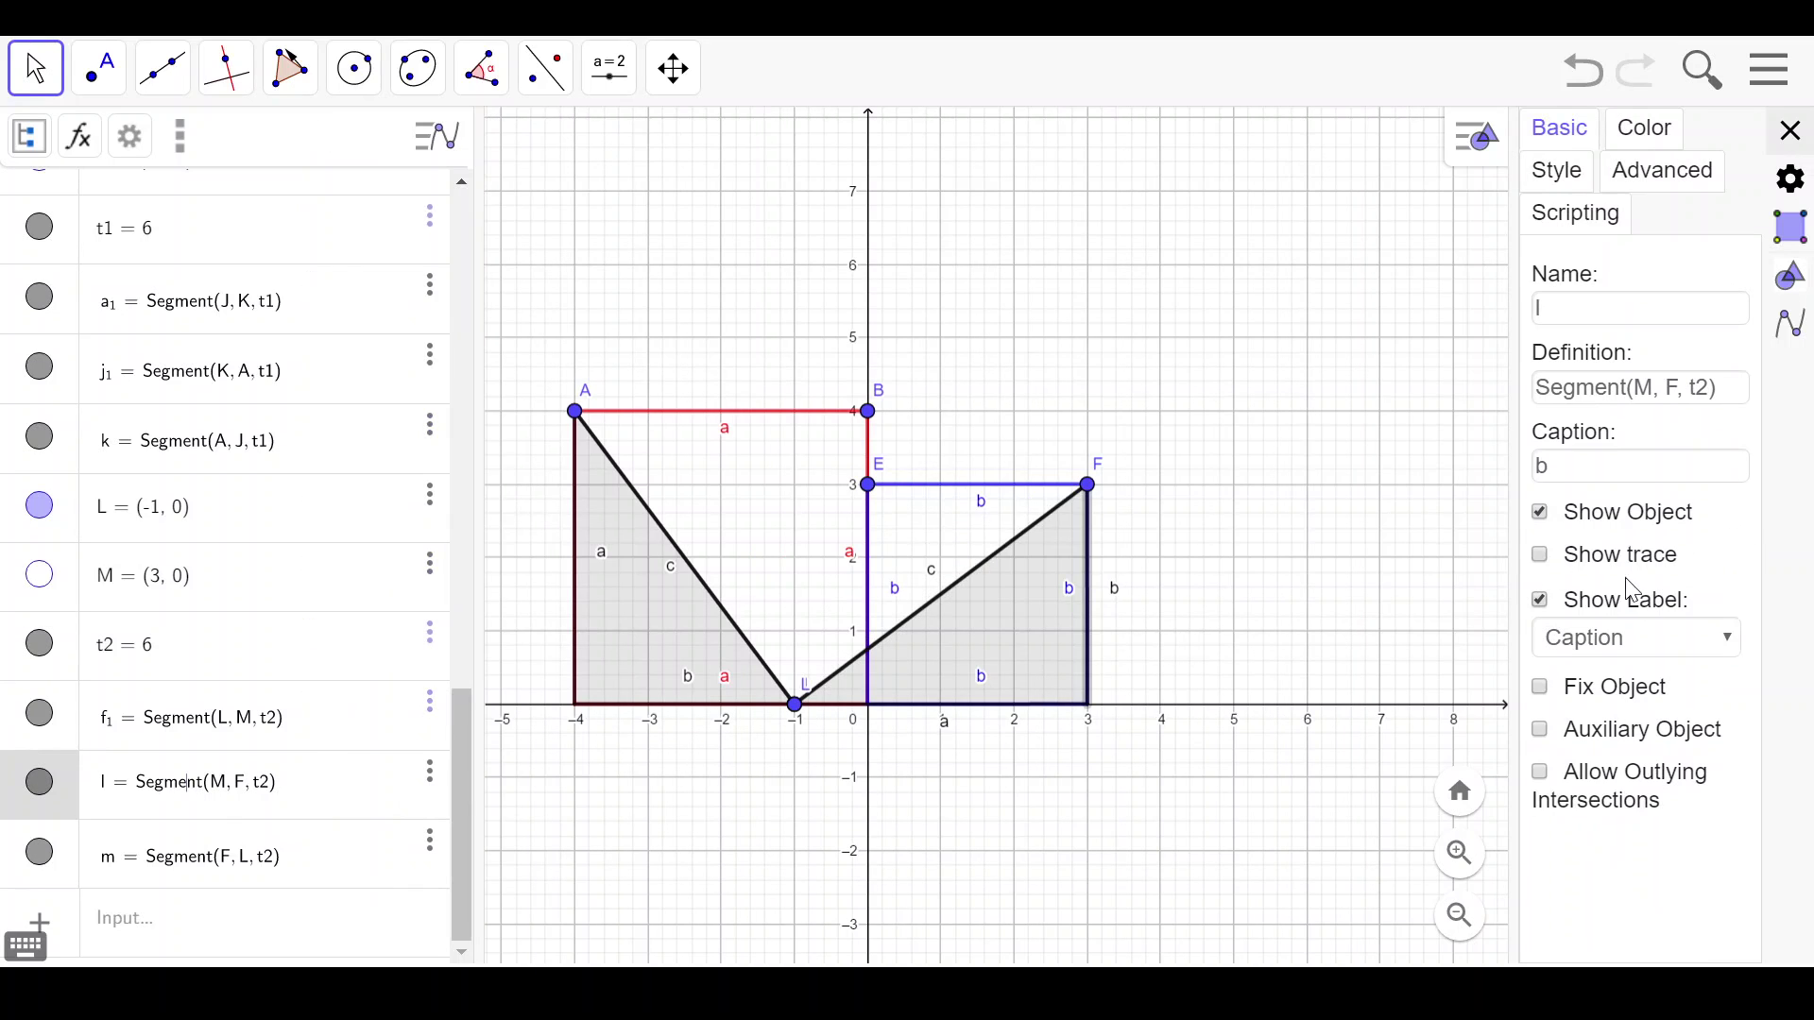
{"action": "left_click", "coordinate": [1596, 461]}
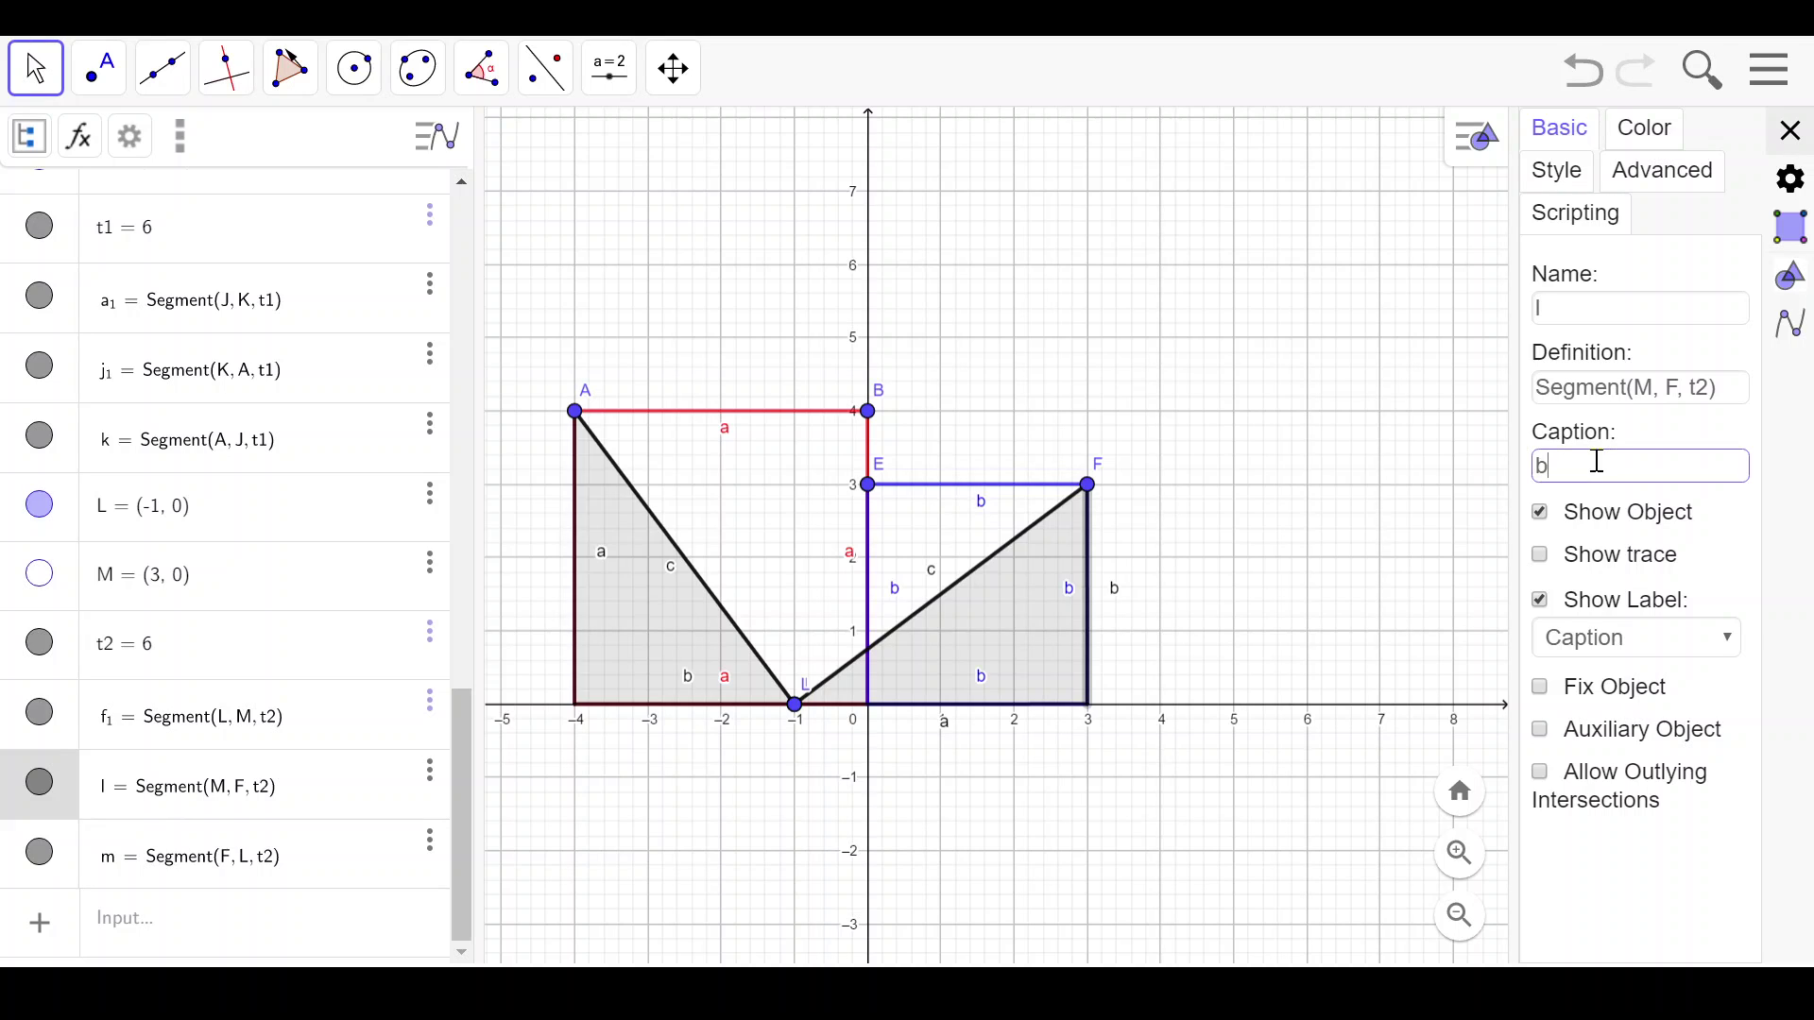
{"action": "type", "text": "a"}
{"action": "key", "text": "Return"}
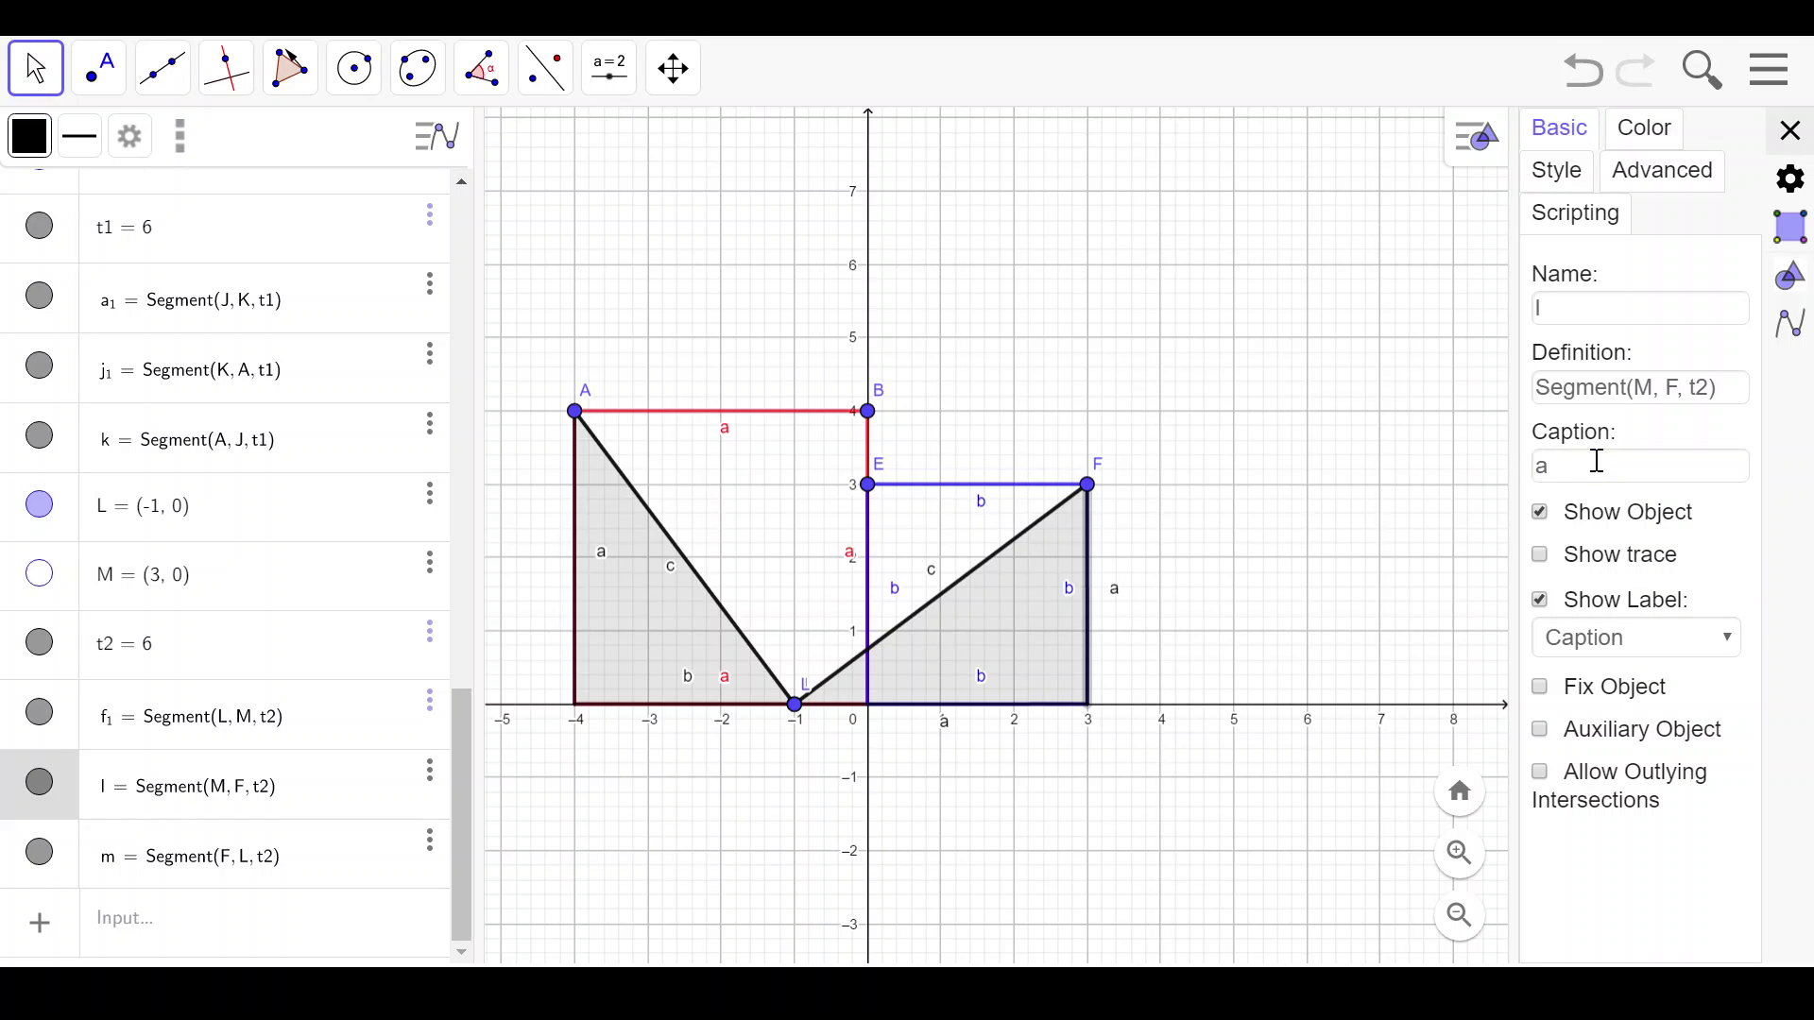
{"action": "left_click", "coordinate": [1597, 461]}
{"action": "key", "text": "Return"}
Deselect all objects and close the settings to enlarge the graphics view.
{"action": "left_click", "coordinate": [795, 706]}
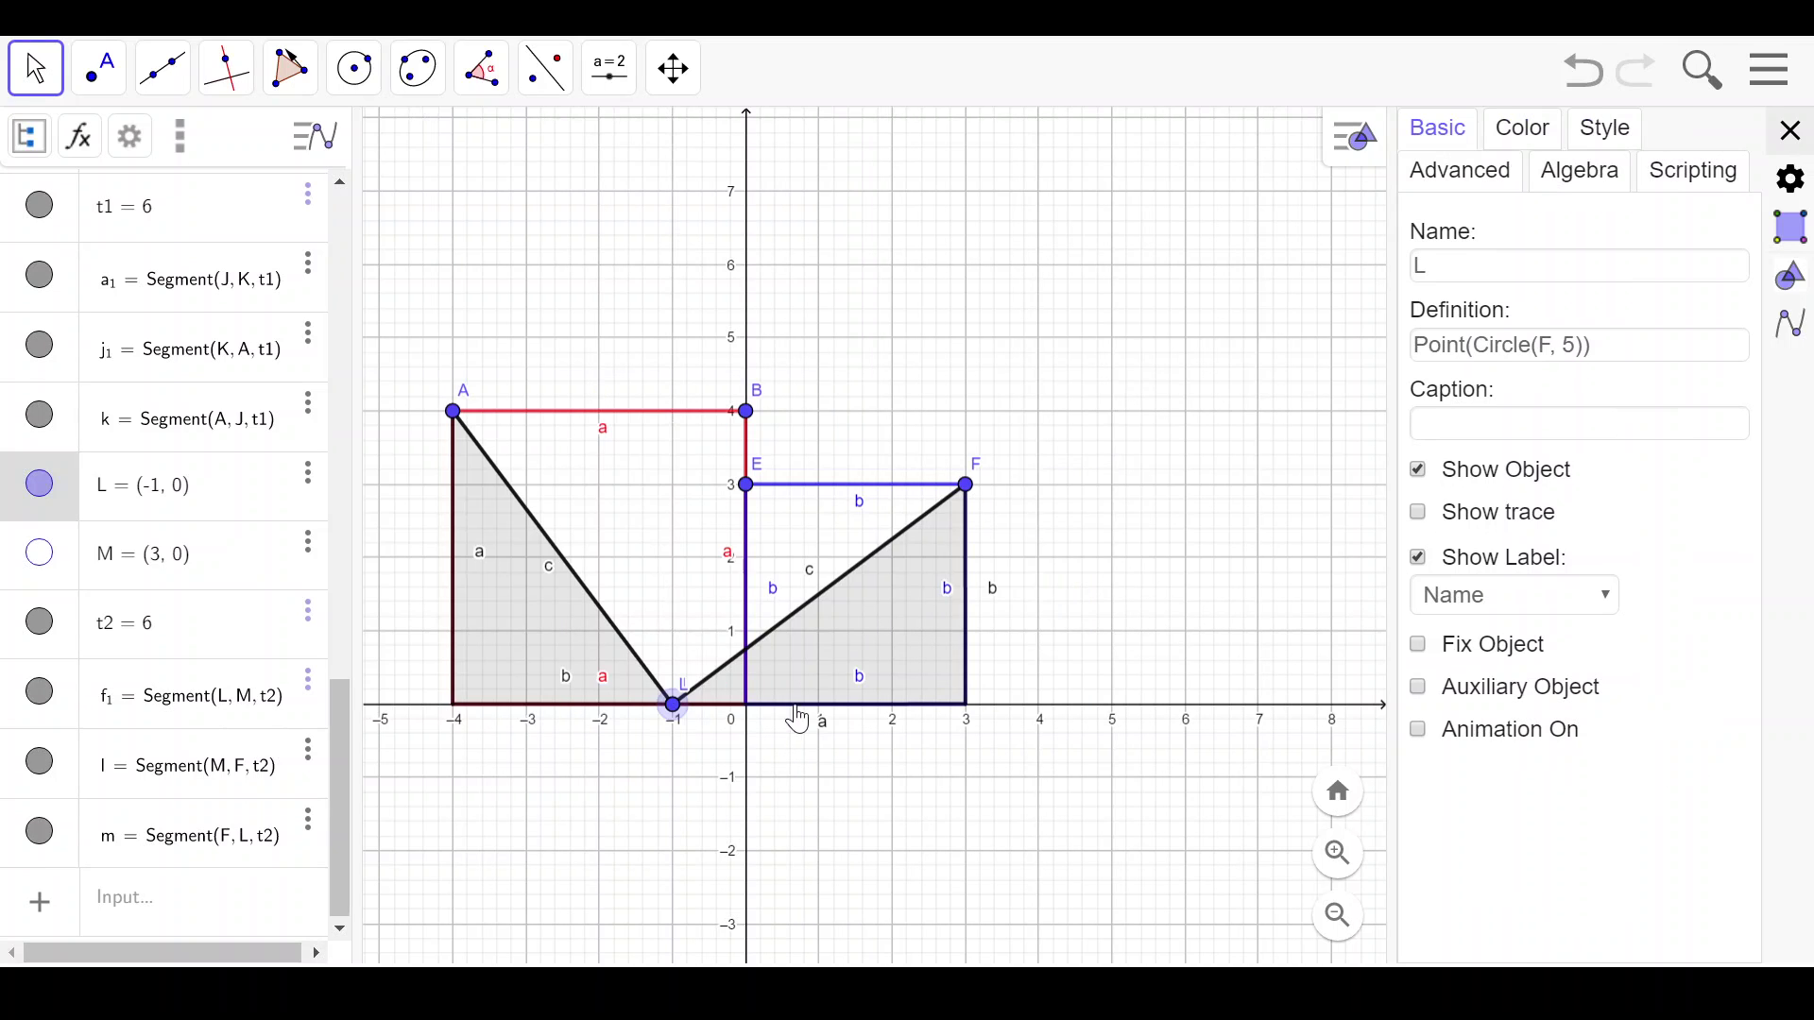
{"action": "left_click", "coordinate": [1016, 298]}
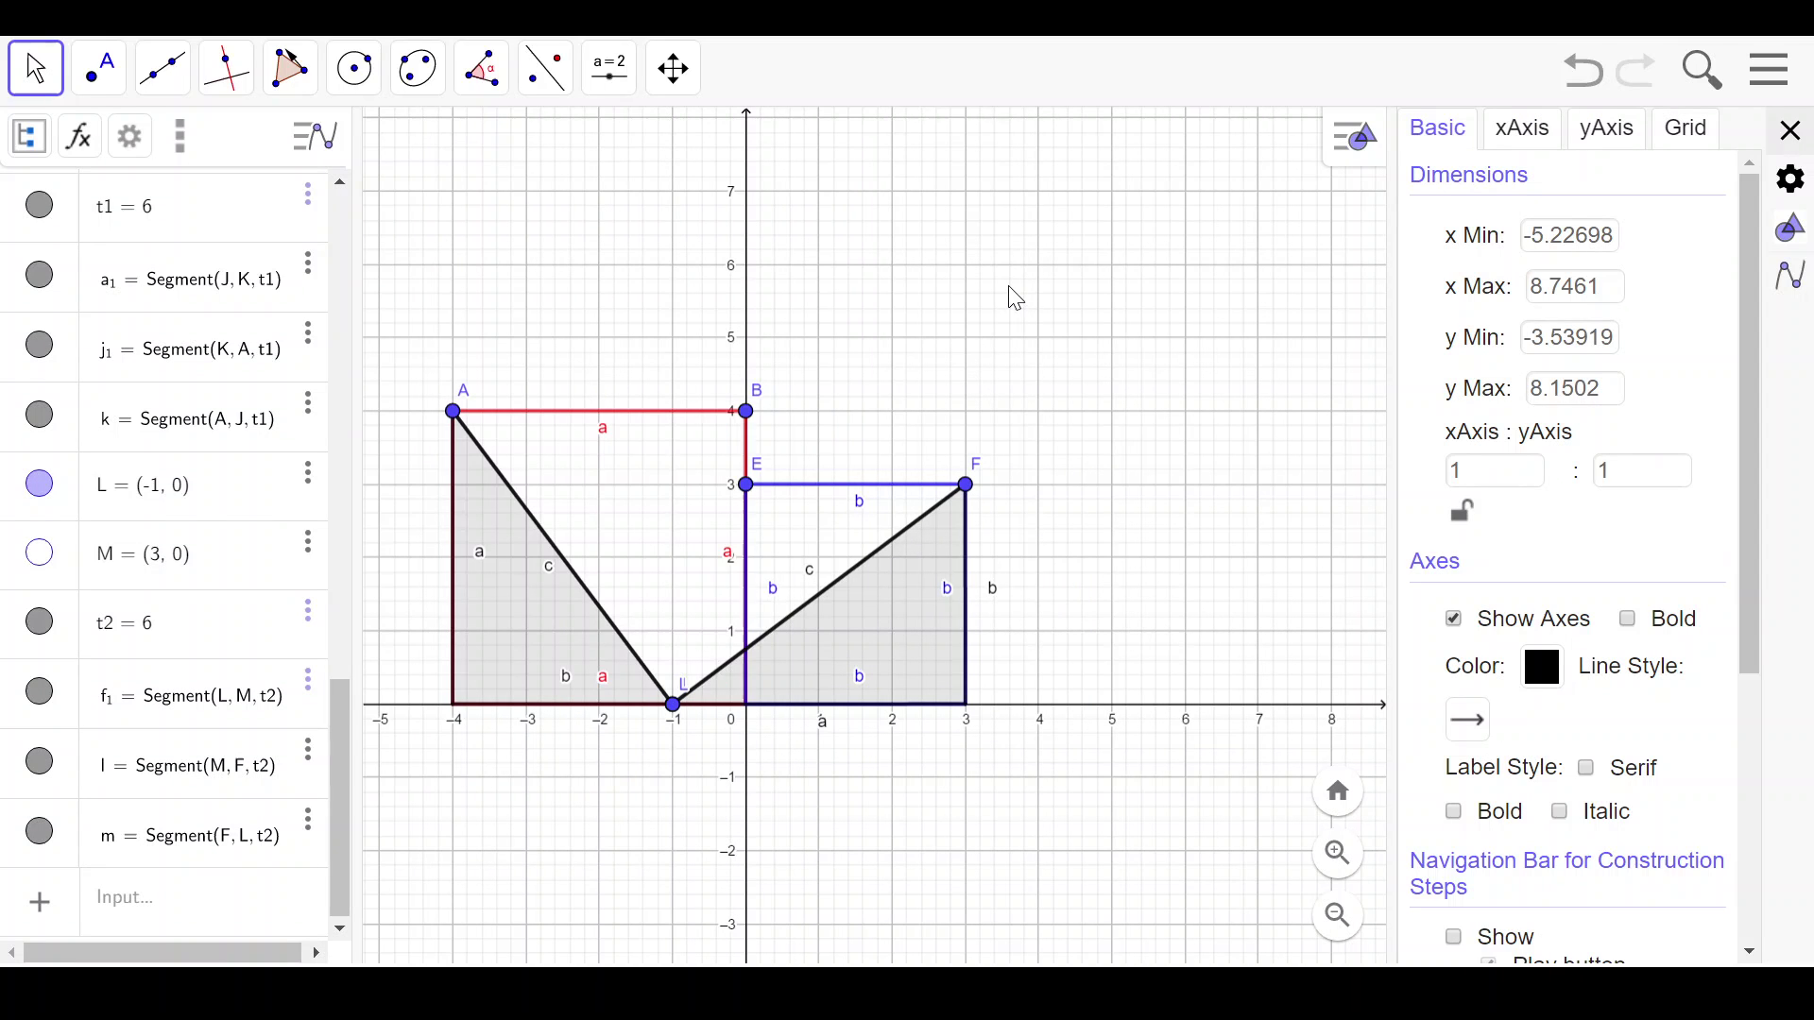
{"action": "left_click", "coordinate": [1795, 134]}
{"action": "left_click_drag", "start_coordinate": [1088, 246], "coordinate": [1090, 312]}
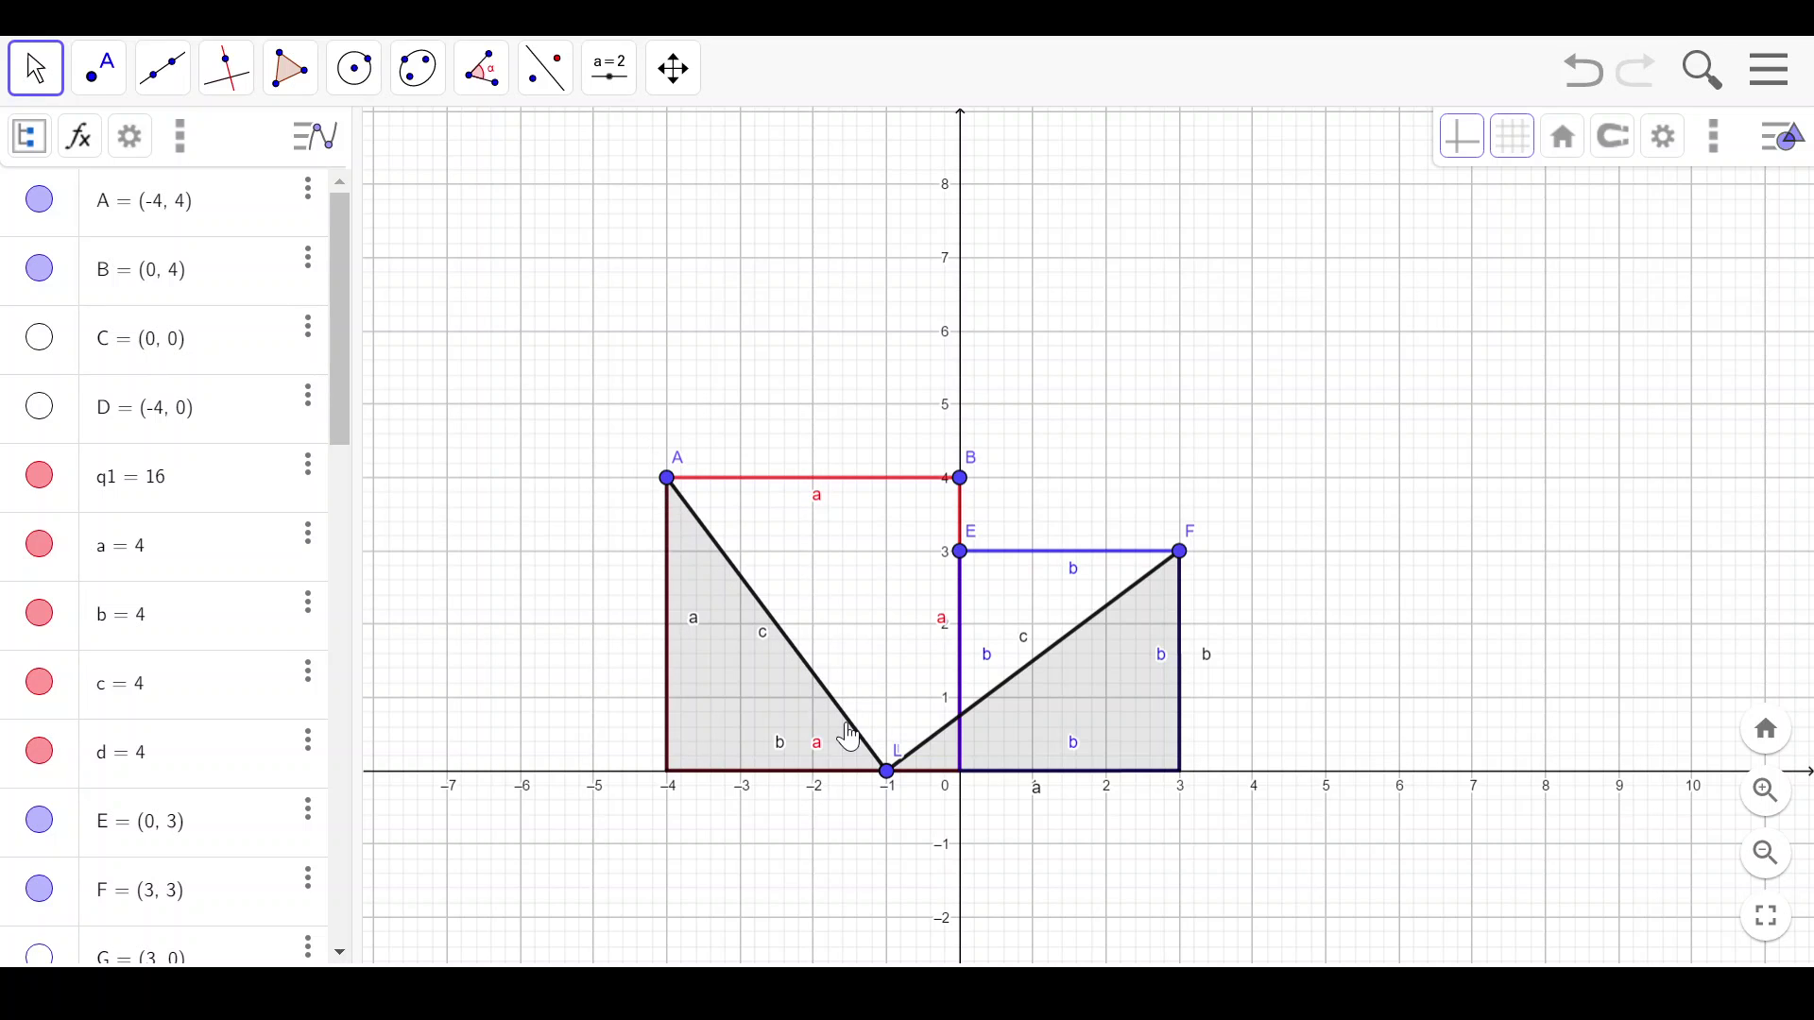
Rotate the triangle at A about A onto the top of the large square, moving vertex J to about (0, 7).
{"action": "mouse_move", "coordinate": [888, 791]}
{"action": "left_mouse_down"}
{"action": "mouse_move", "coordinate": [915, 751]}
{"action": "mouse_move", "coordinate": [914, 785]}
{"action": "mouse_move", "coordinate": [894, 781]}
{"action": "left_mouse_up"}
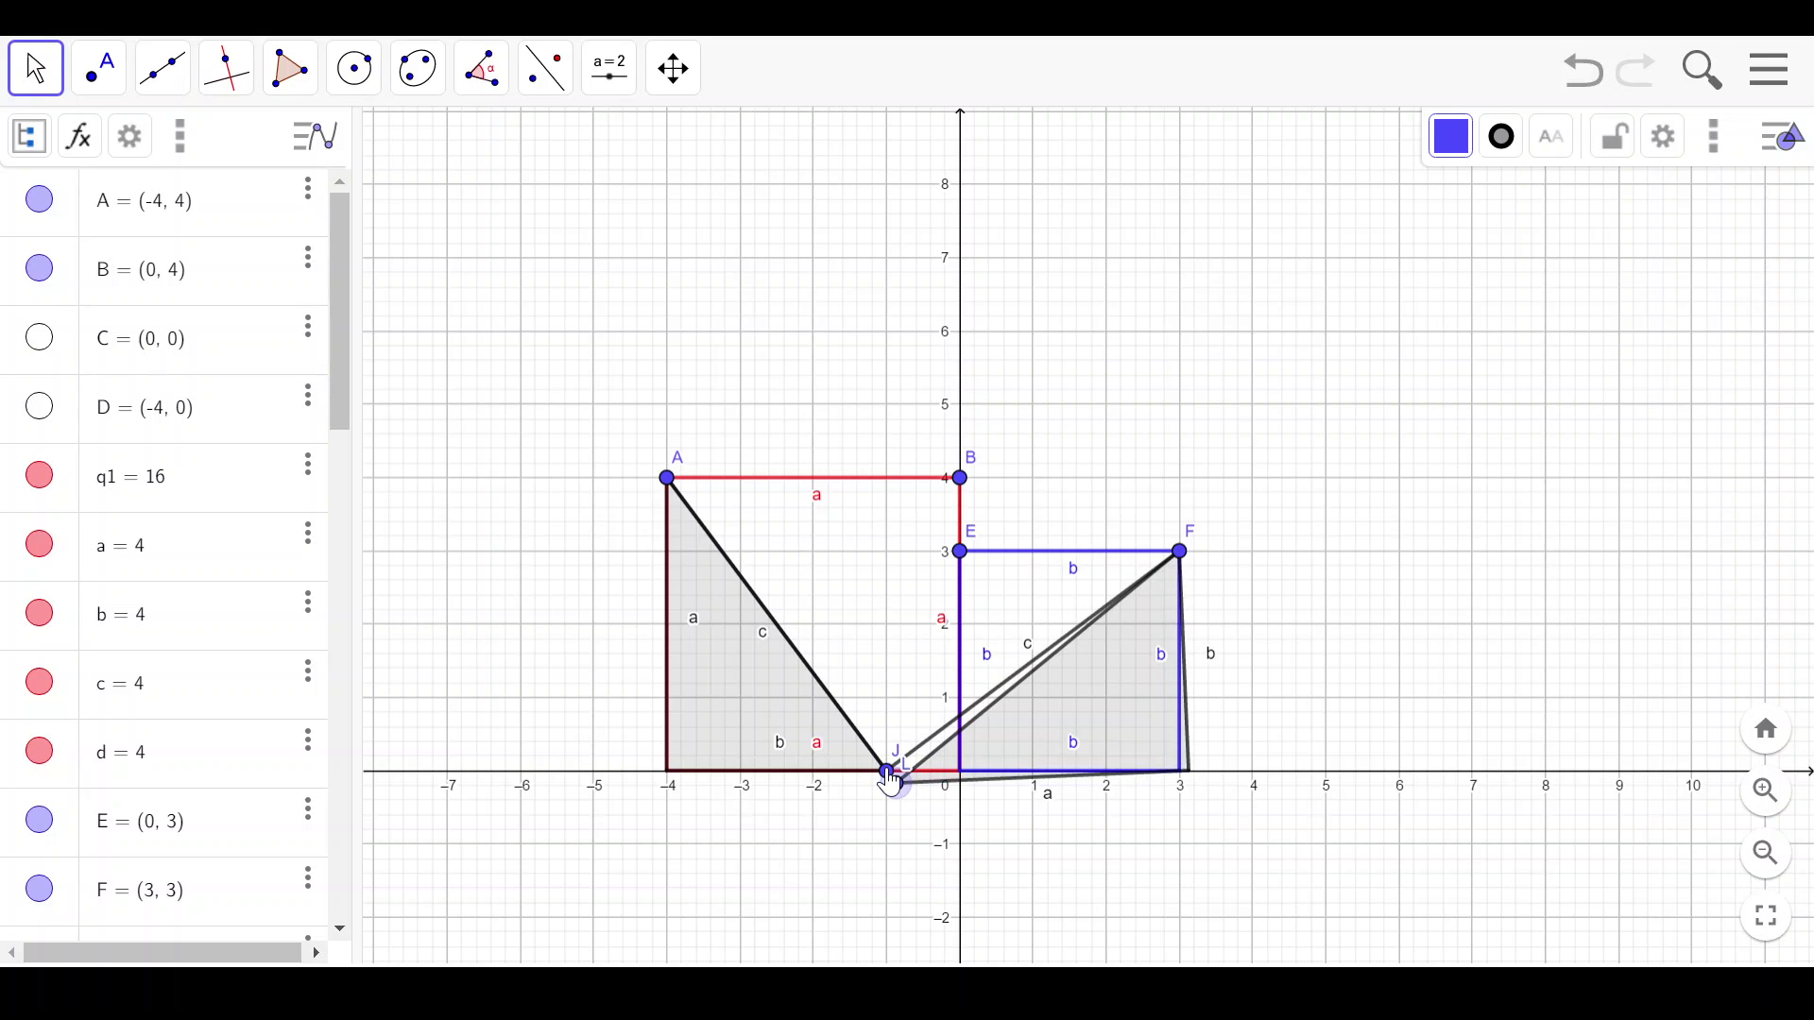
{"action": "left_click", "coordinate": [883, 771]}
{"action": "left_click", "coordinate": [888, 784]}
{"action": "left_click_drag", "start_coordinate": [888, 784], "coordinate": [948, 281]}
{"action": "left_click", "coordinate": [843, 773]}
Rotate the triangle at F about F onto the top of the small square, moving vertex L to (0, 7).
{"action": "left_click", "coordinate": [1099, 760]}
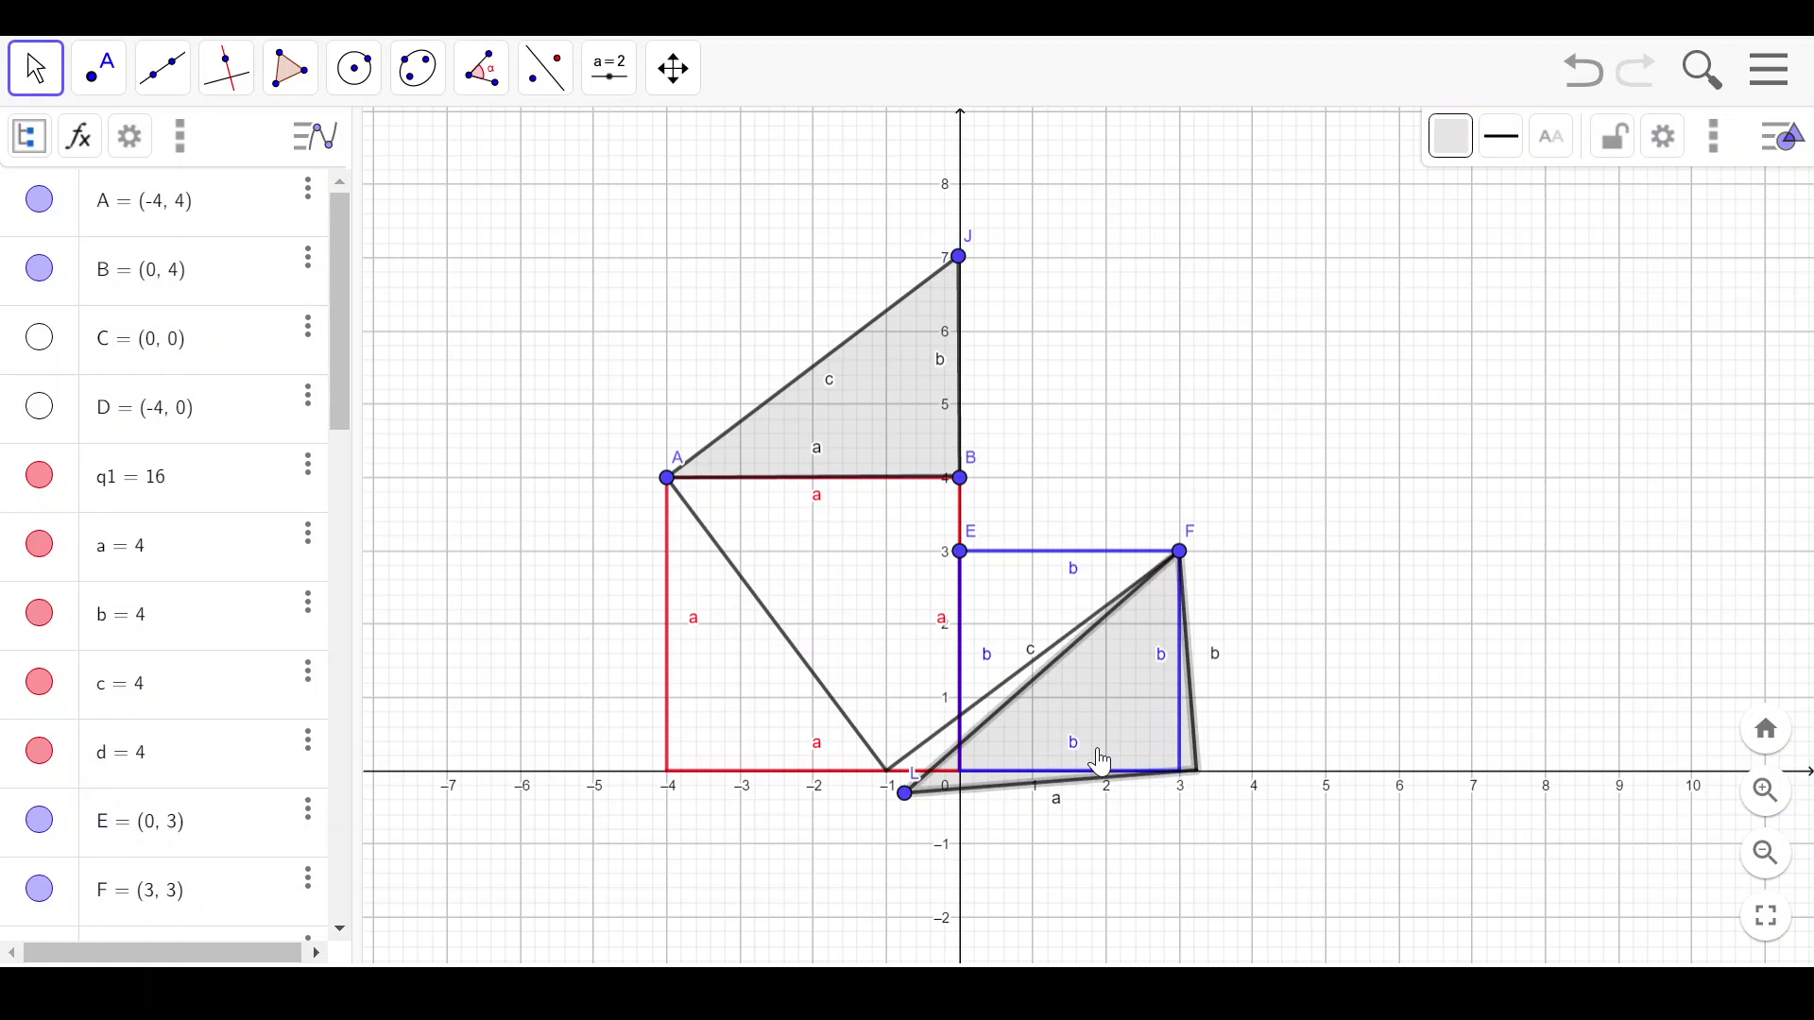
{"action": "left_click_drag", "start_coordinate": [904, 803], "coordinate": [964, 272]}
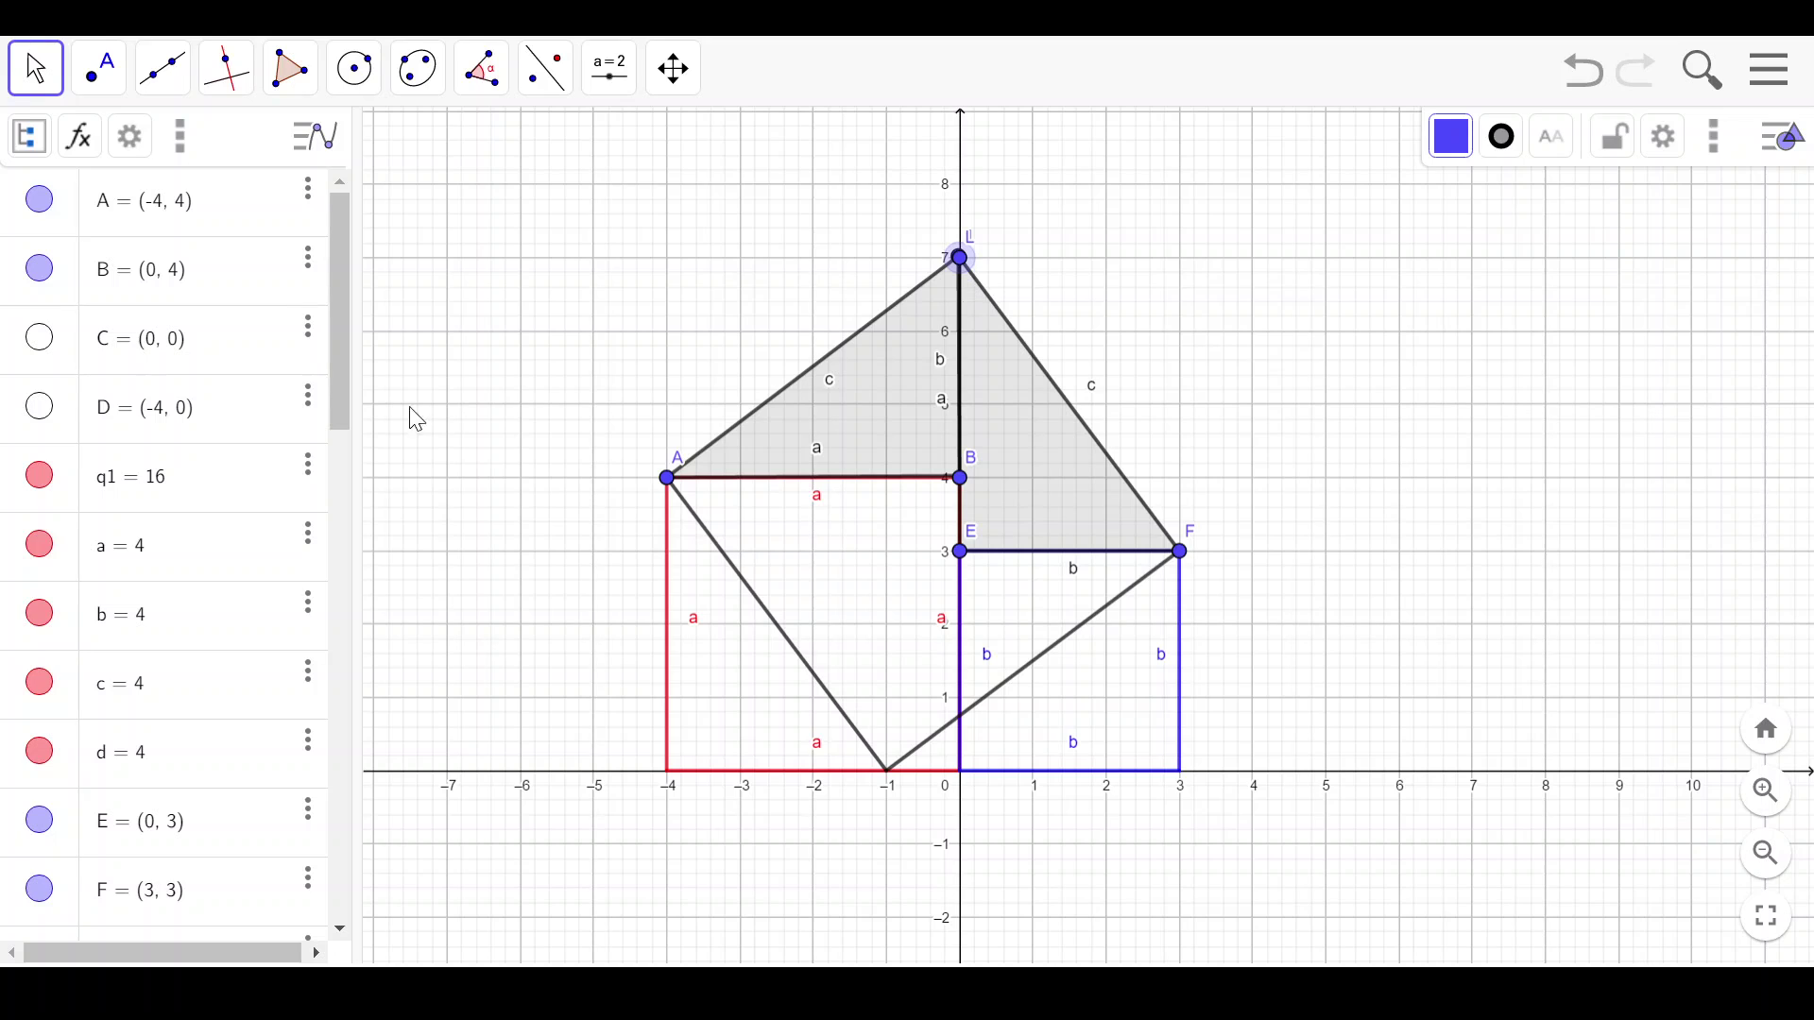
{"action": "scroll", "coordinate": [233, 455], "scroll_direction": "down", "scroll_amount": 10}
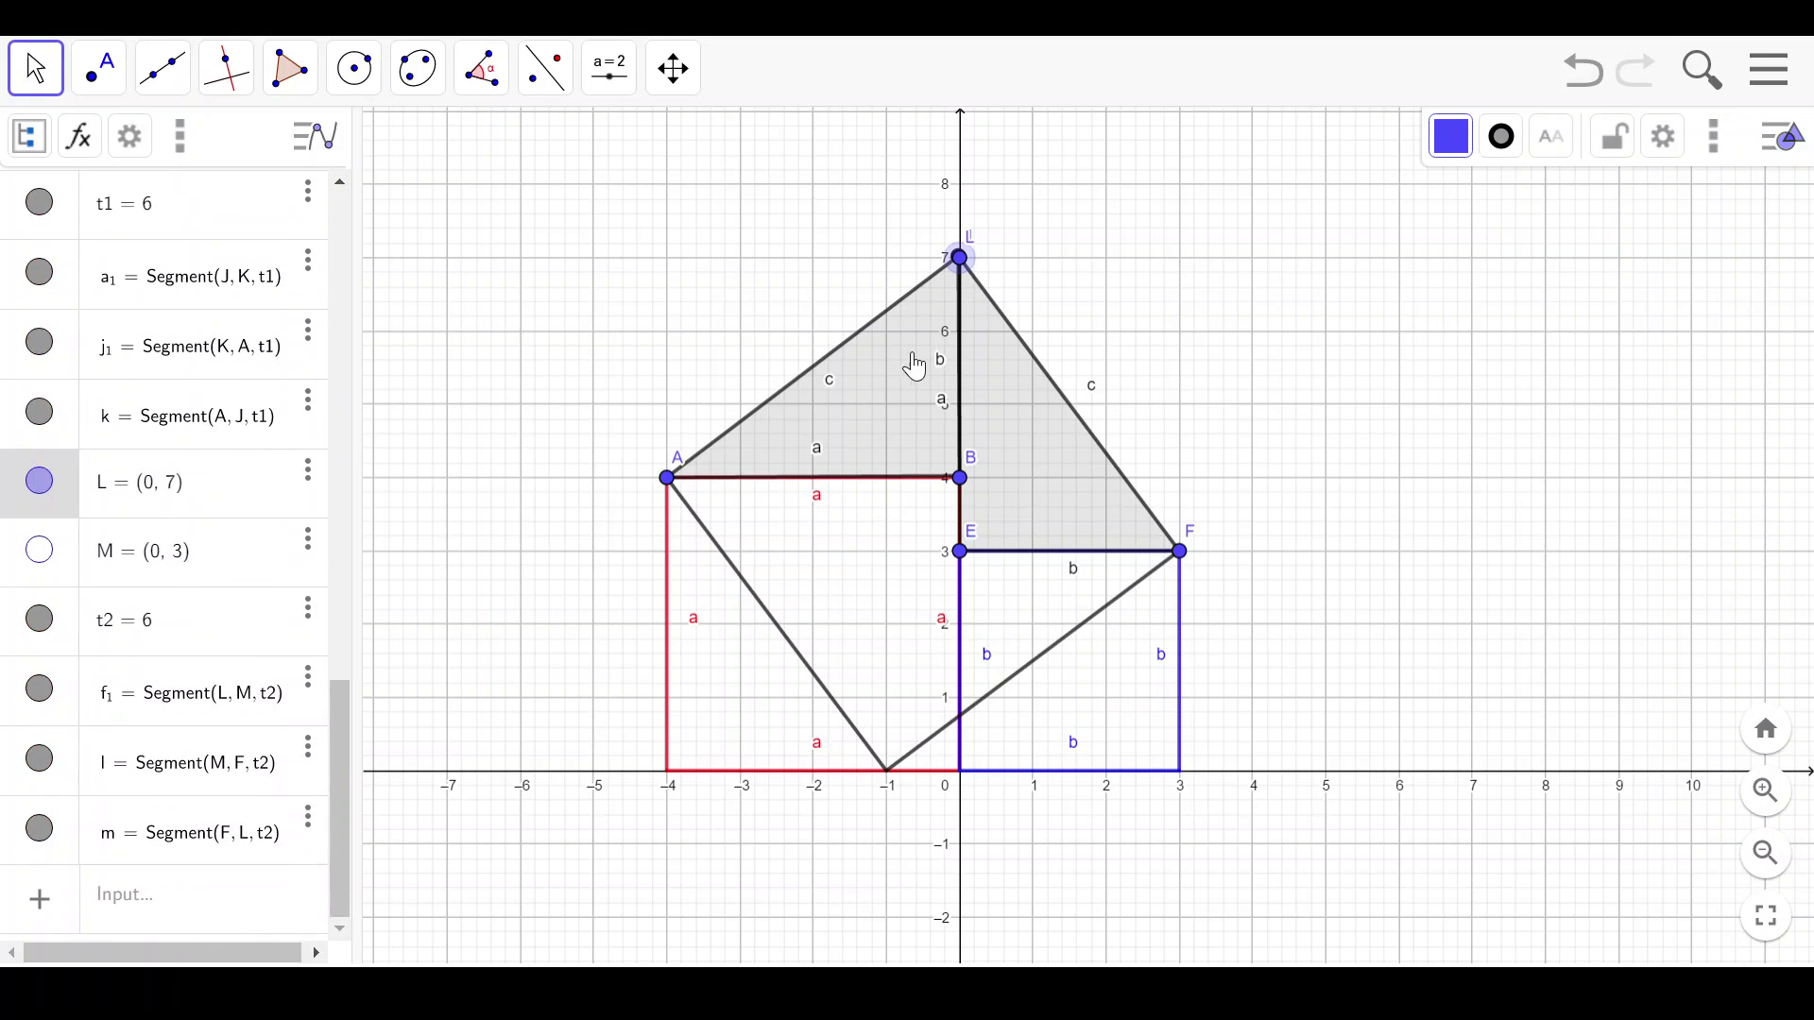
Draw a quadrilateral polygon with vertices A, (-1, 0), F and L over the dissection, closing it at A.
{"action": "left_click", "coordinate": [1113, 356]}
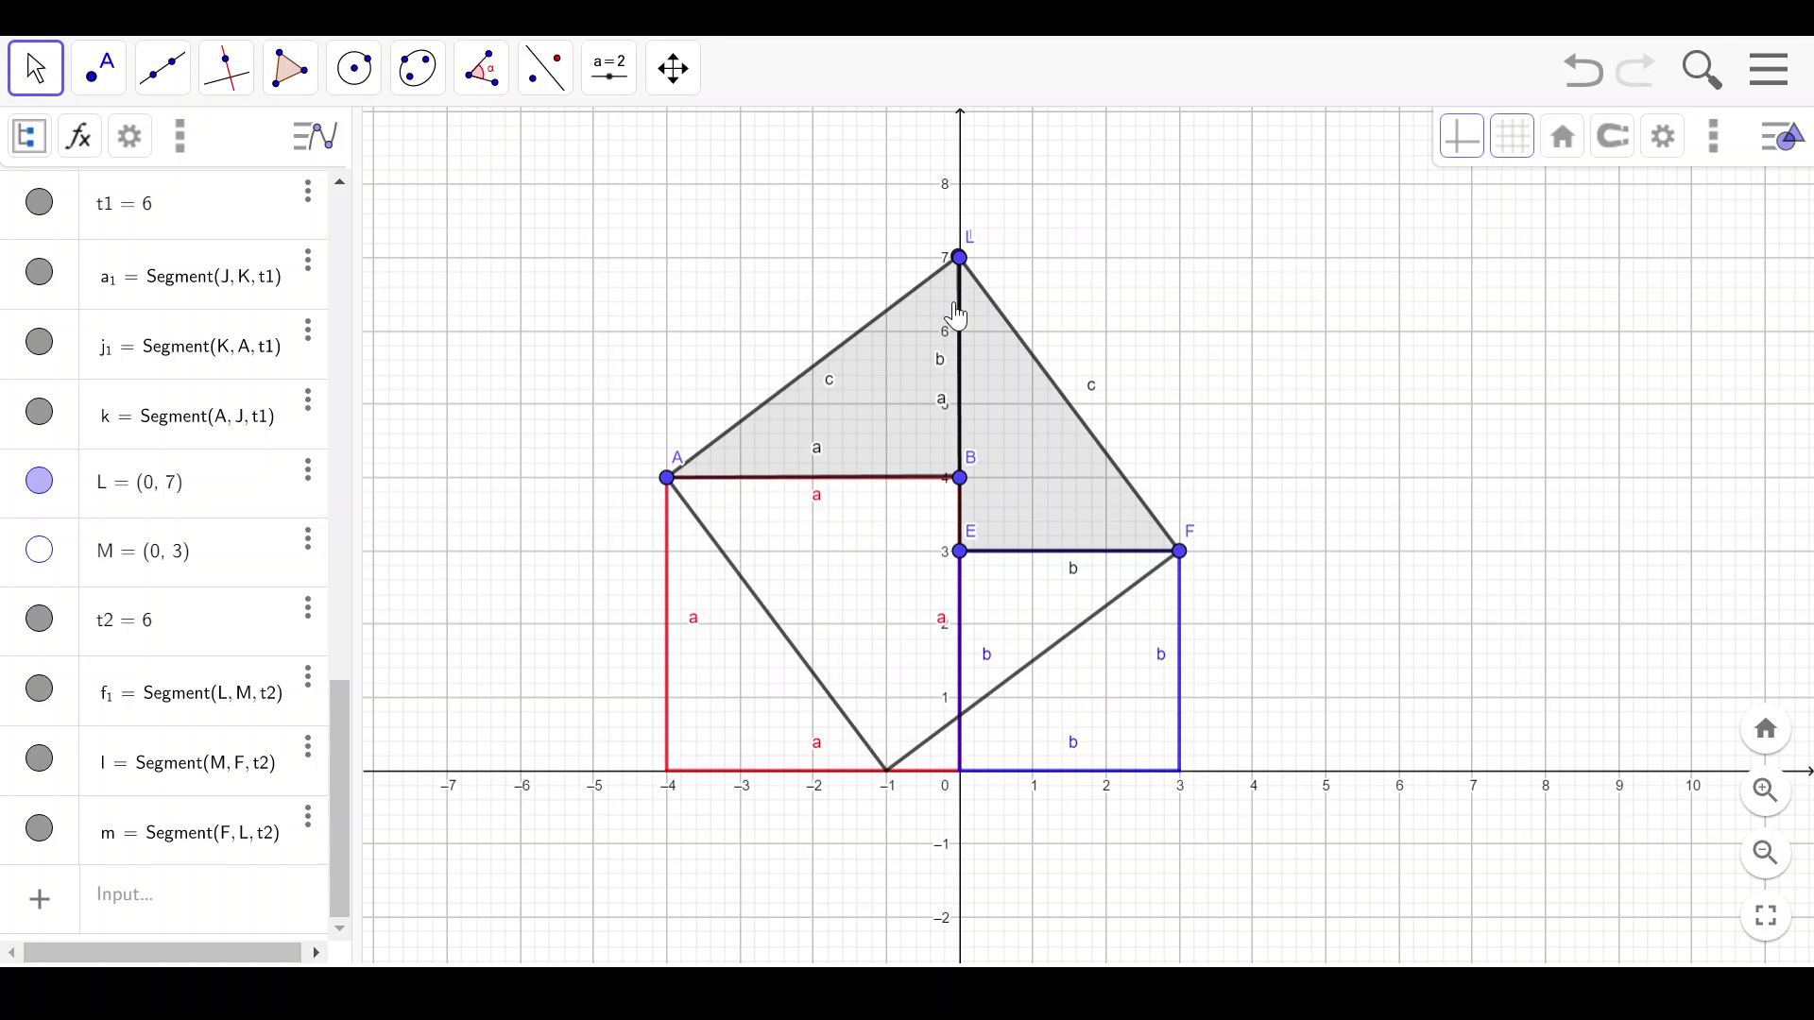
{"action": "left_click", "coordinate": [293, 66]}
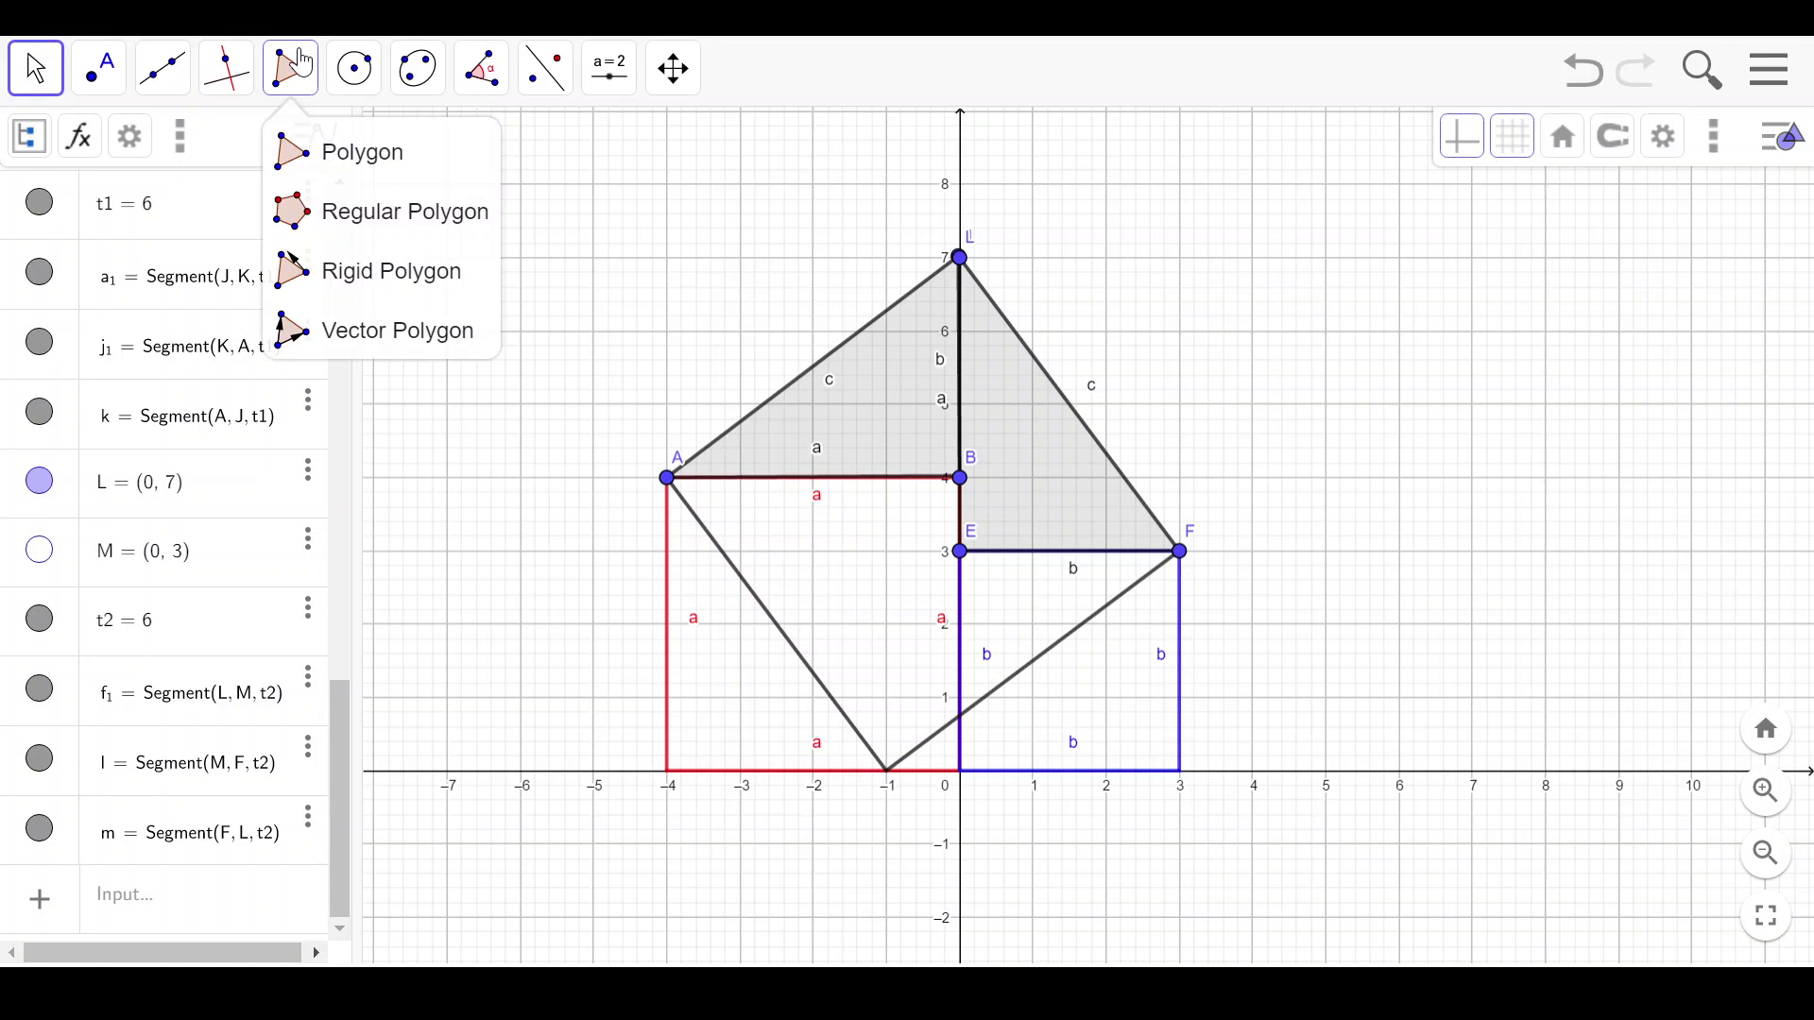
{"action": "left_click", "coordinate": [327, 293]}
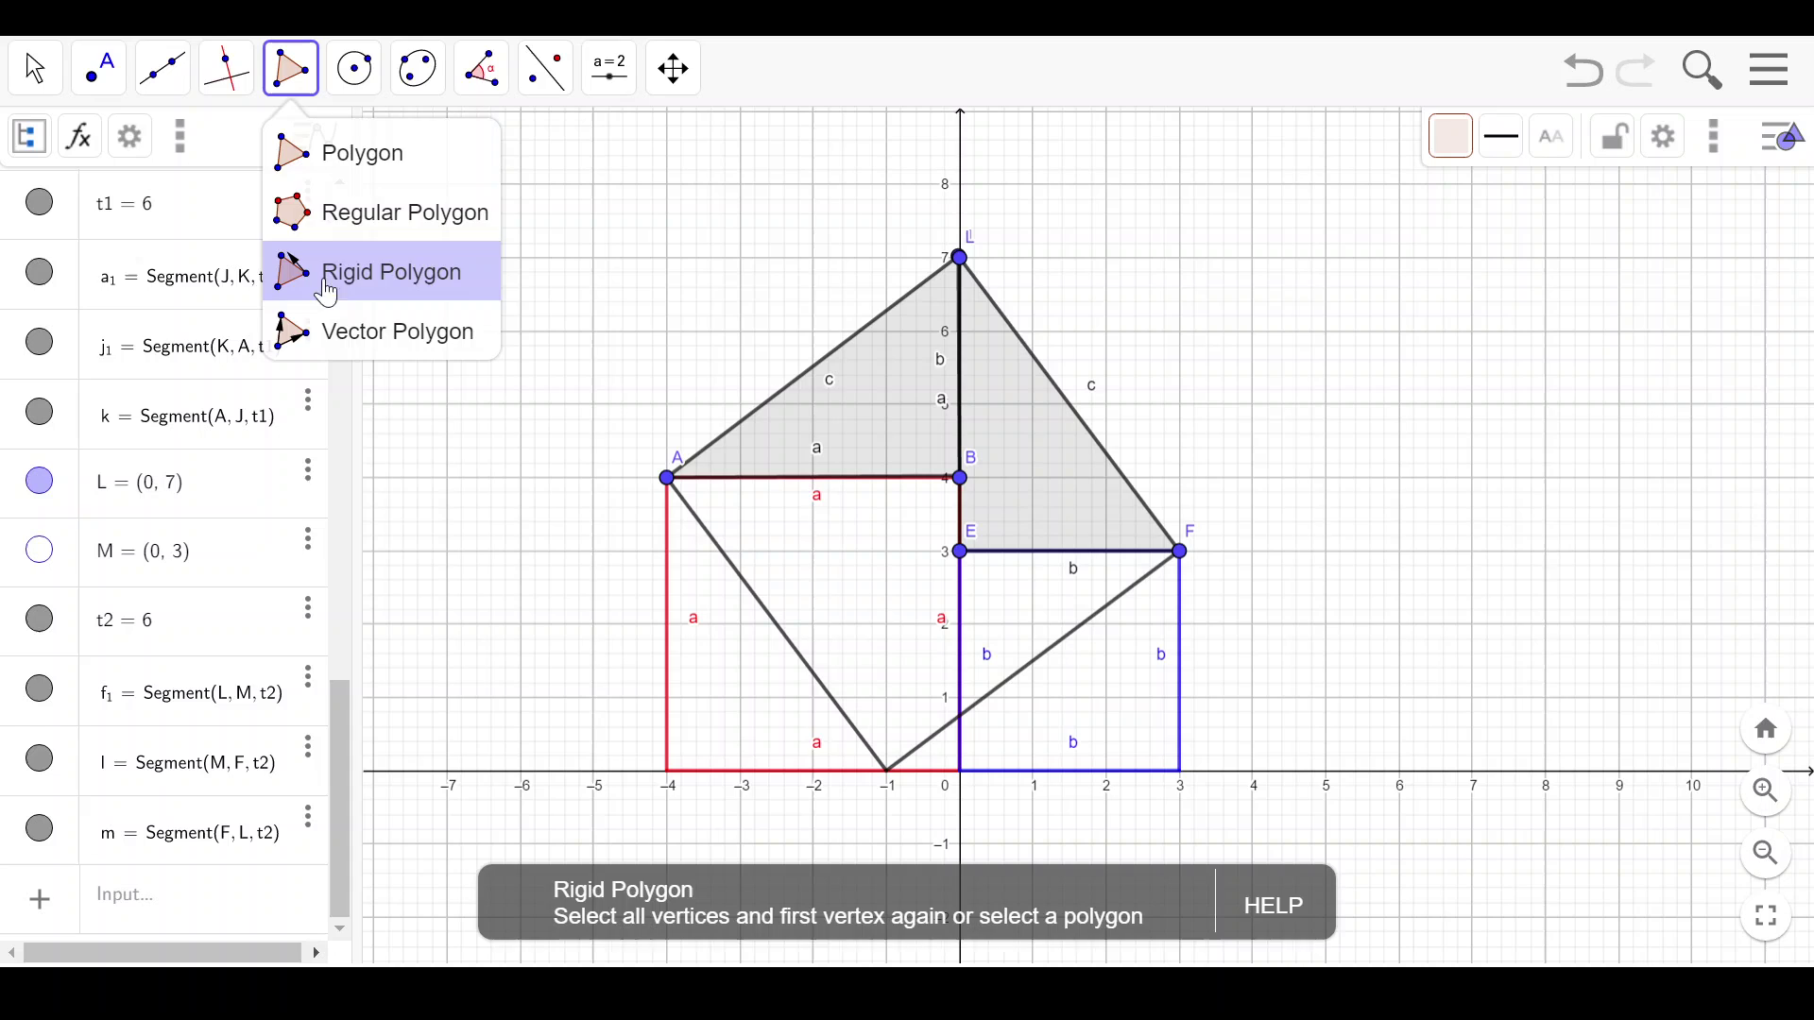
{"action": "left_click", "coordinate": [425, 170]}
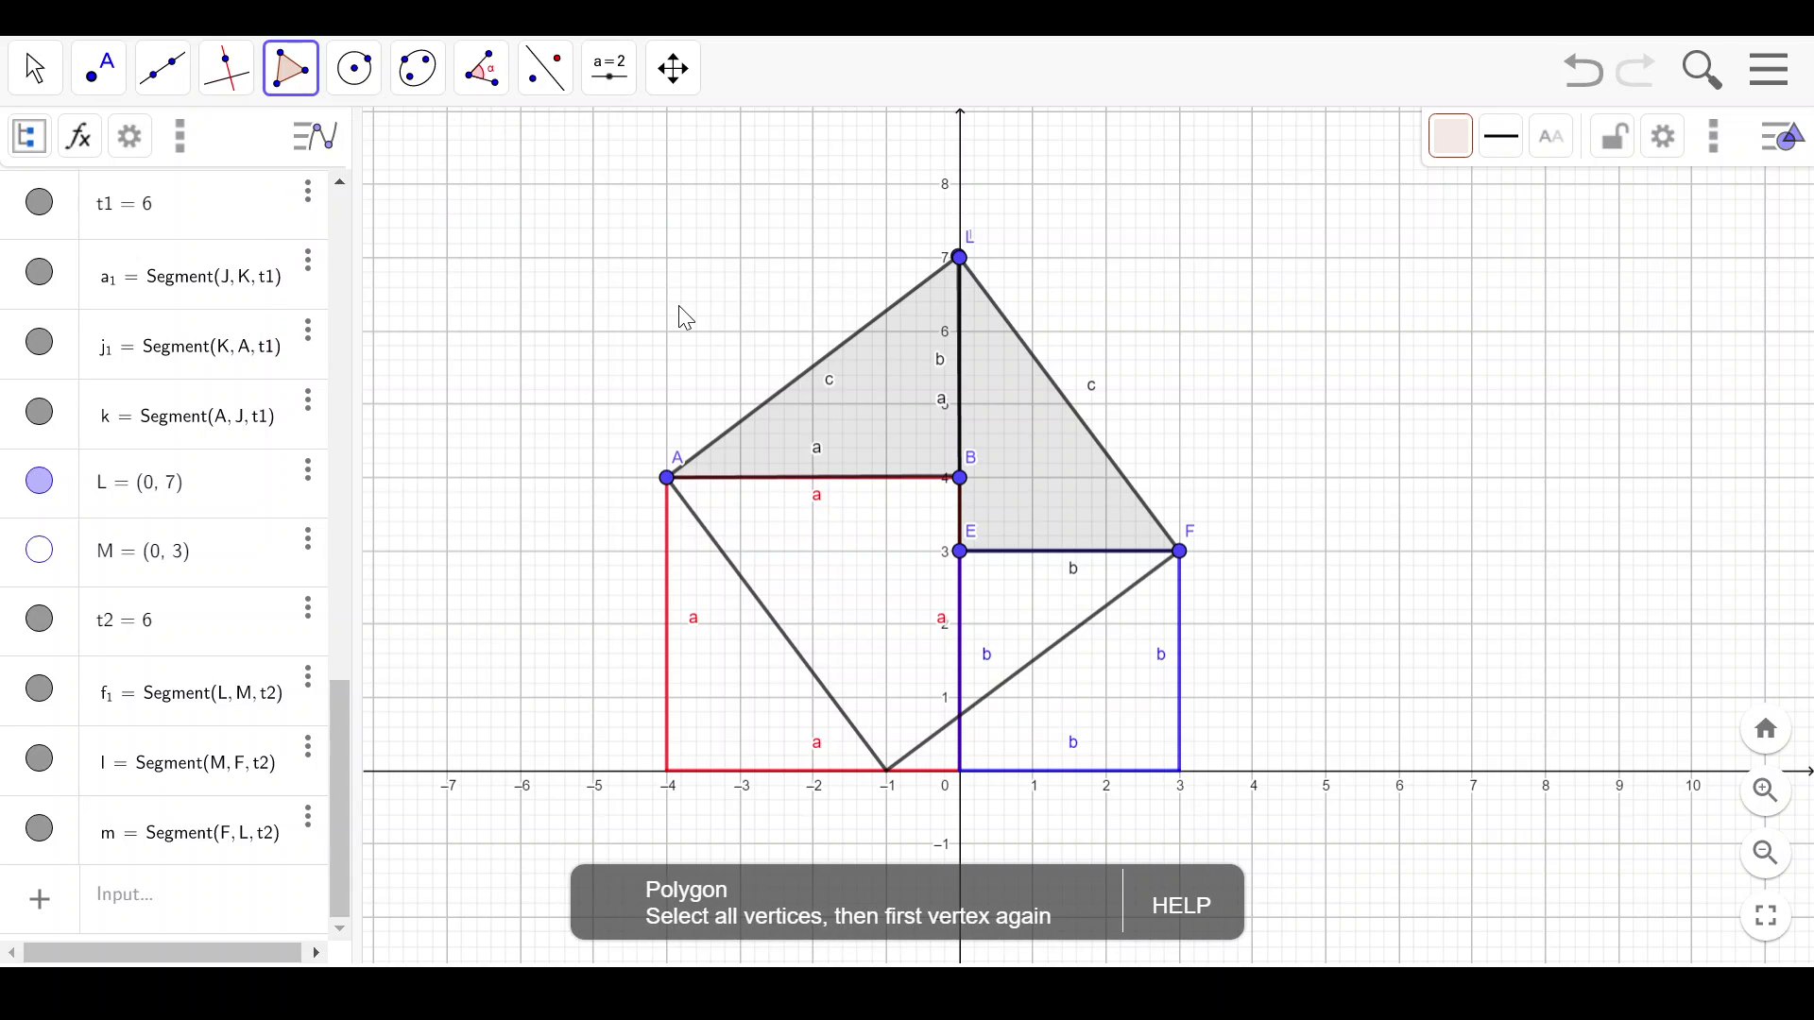
{"action": "left_click", "coordinate": [668, 480]}
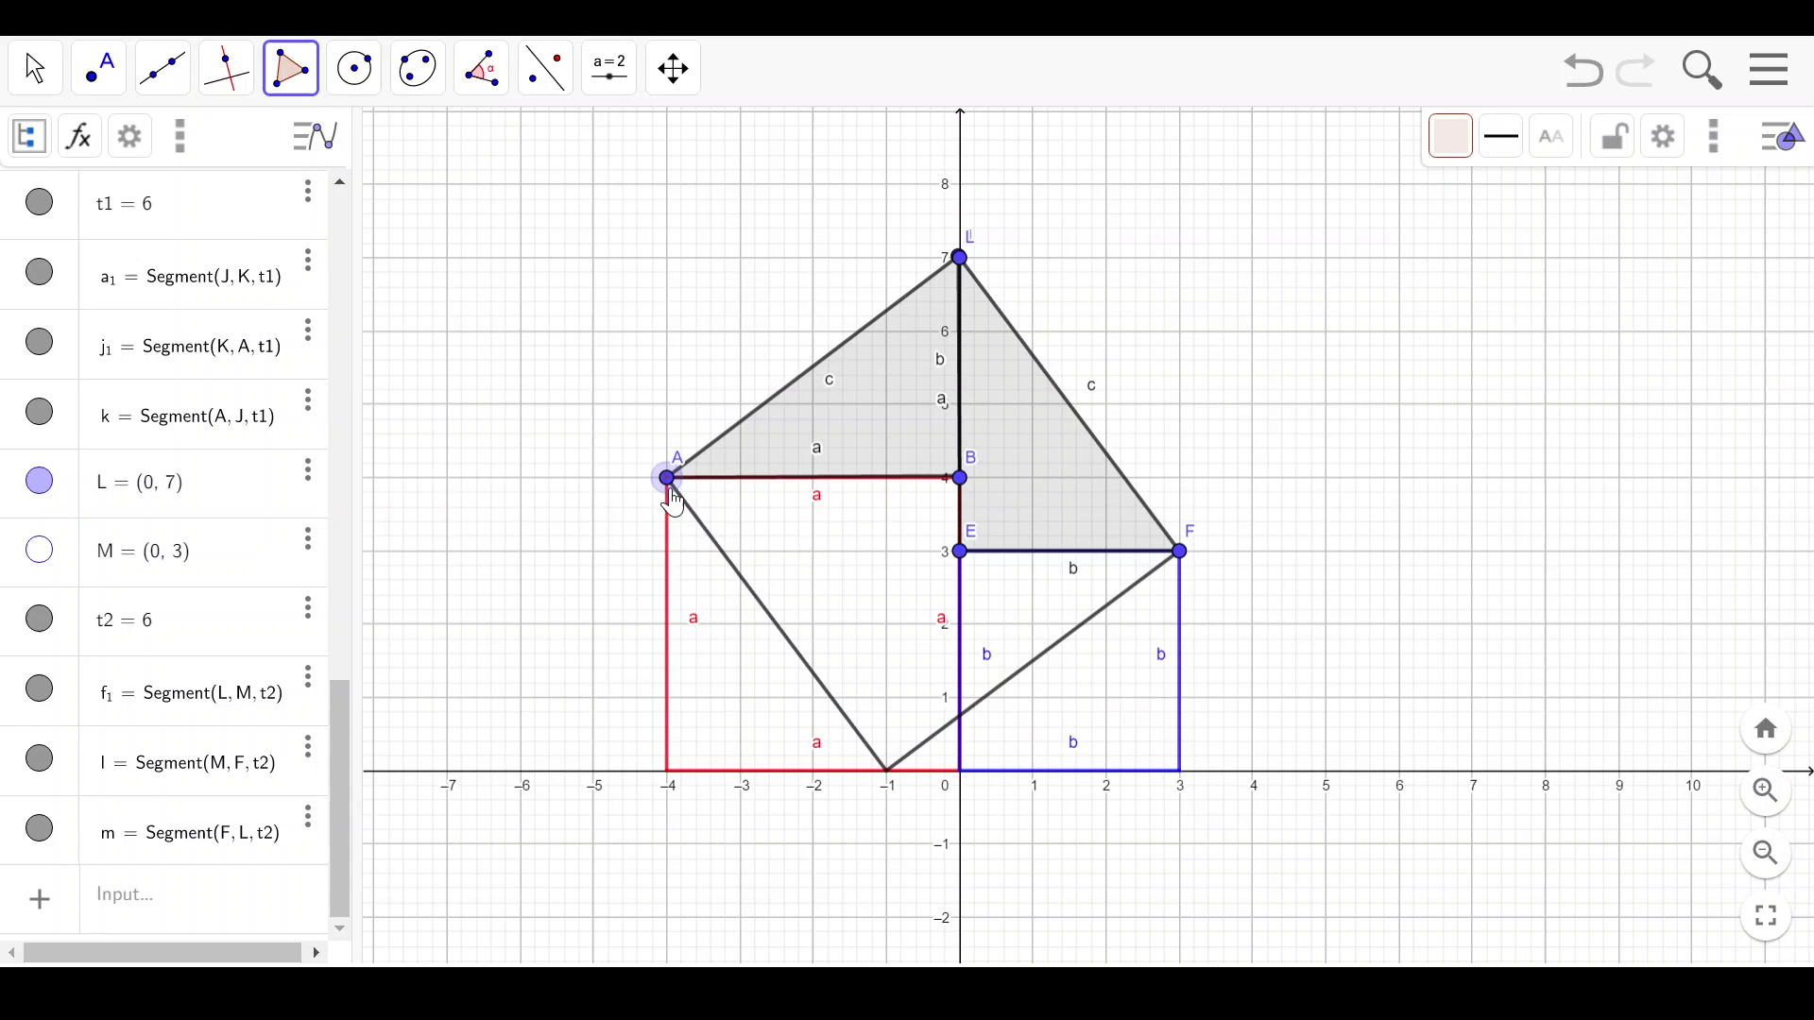
{"action": "left_click", "coordinate": [885, 772]}
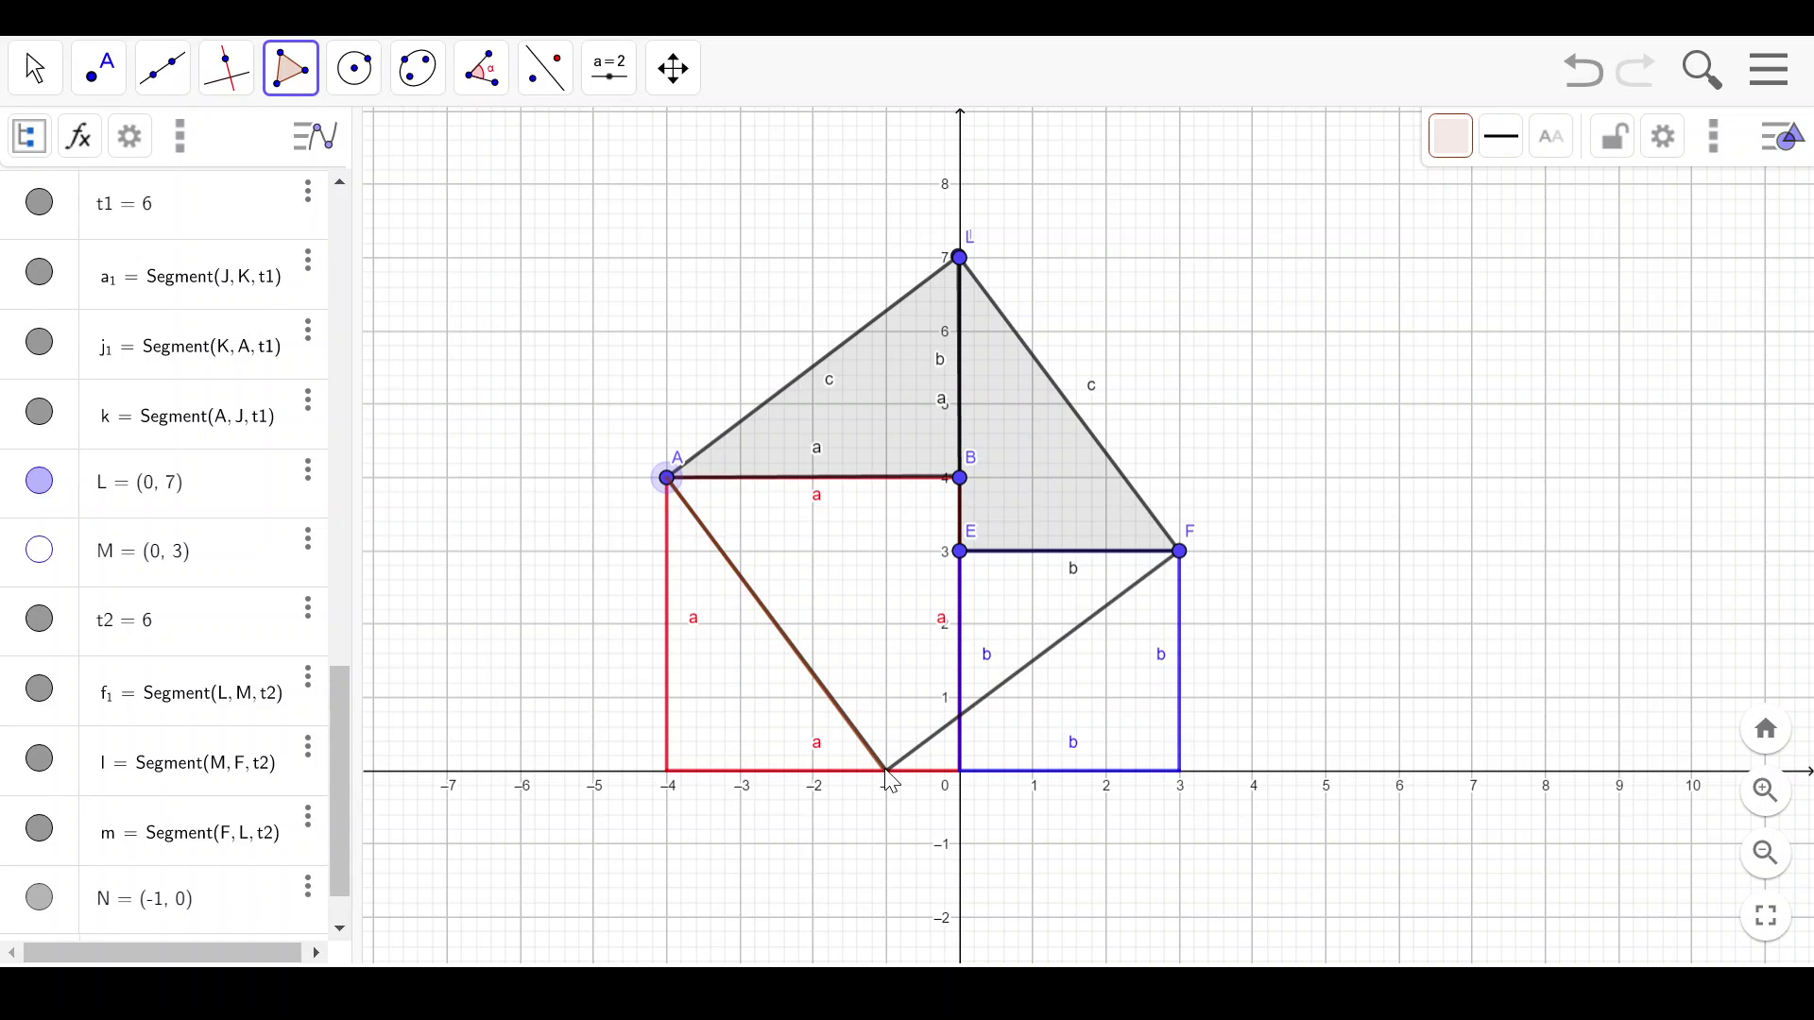
{"action": "left_click", "coordinate": [1180, 552]}
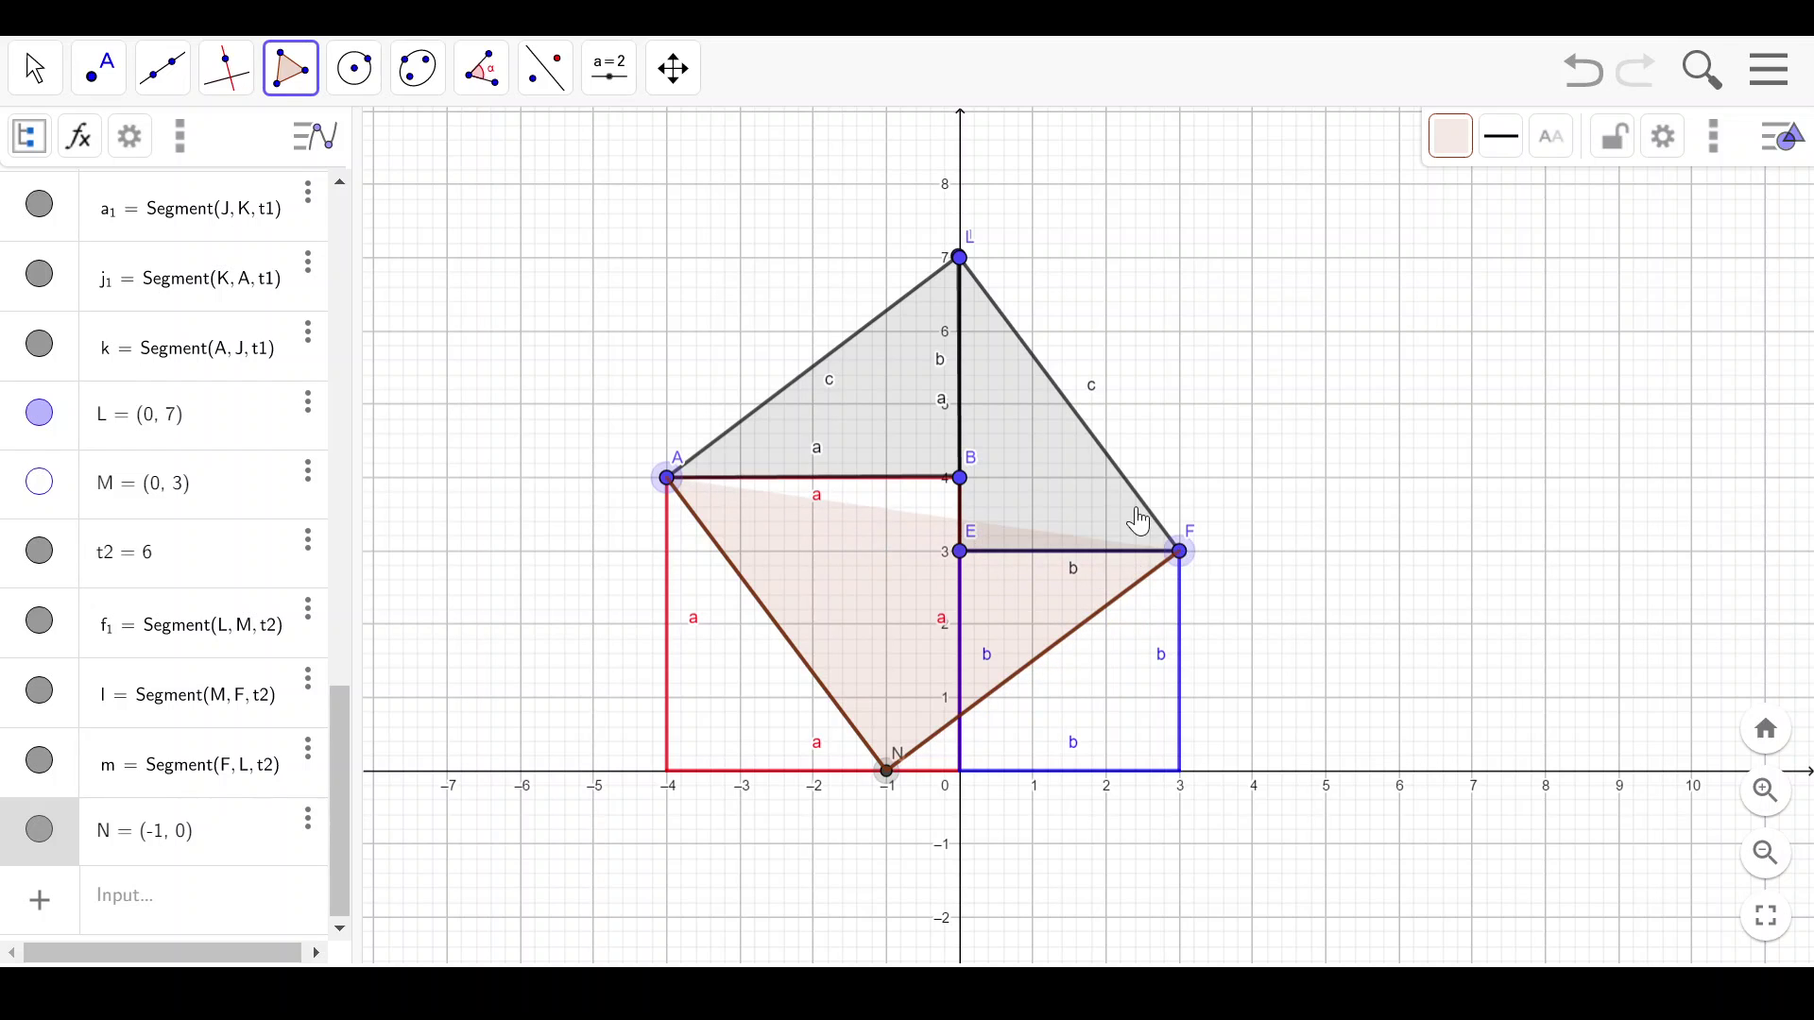
{"action": "left_click", "coordinate": [958, 263]}
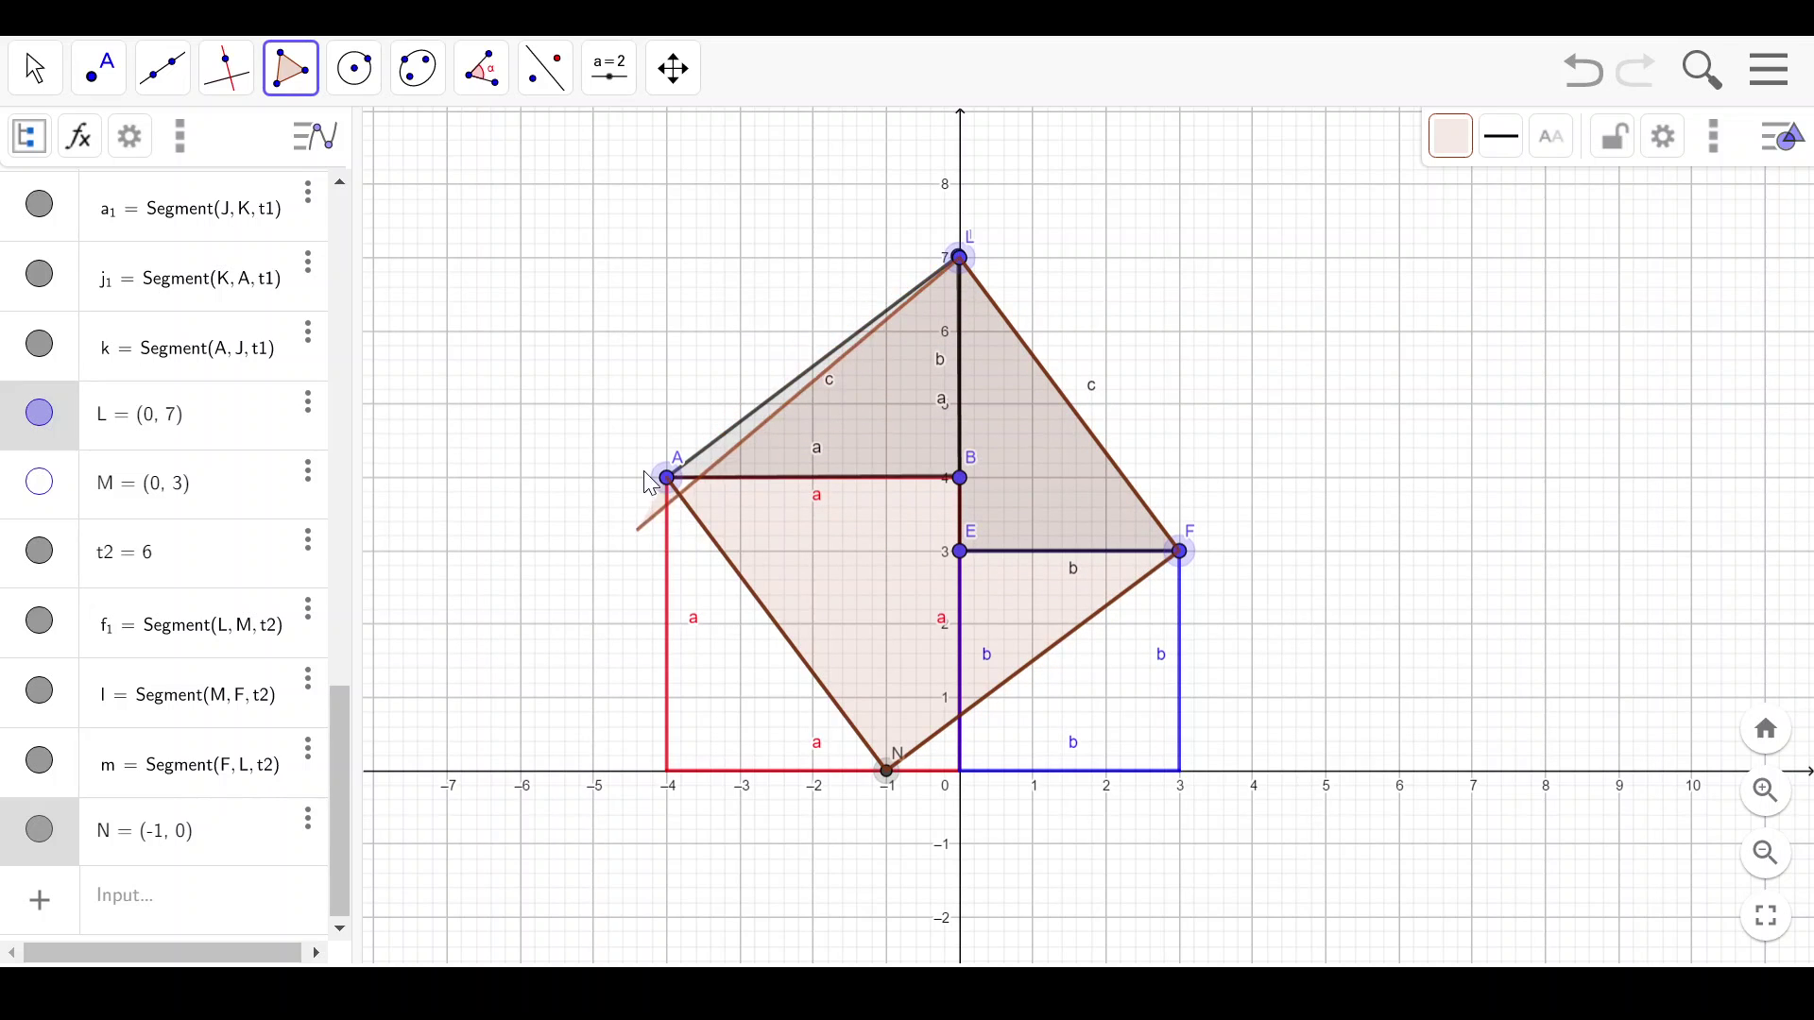
{"action": "left_click", "coordinate": [668, 480]}
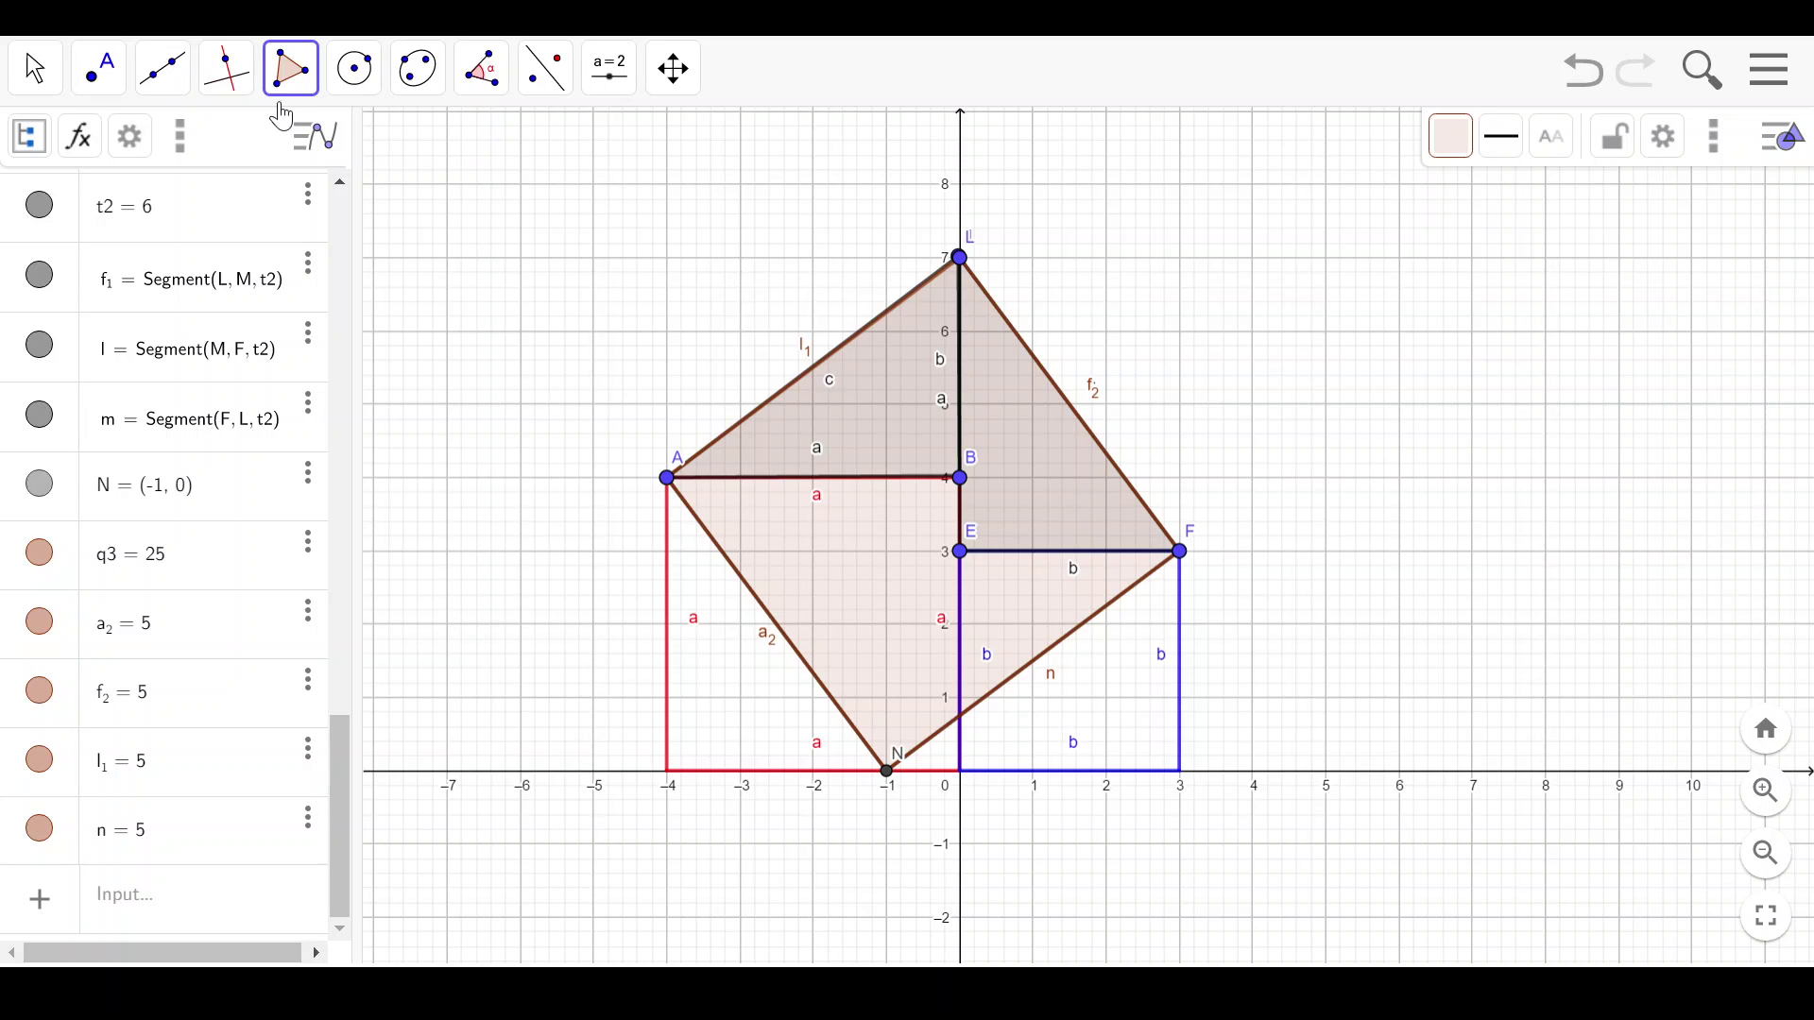
Rotate the triangles about F and A down into the two adjacent squares, moving vertices L and J to about (-1, 0).
{"action": "left_click", "coordinate": [35, 68]}
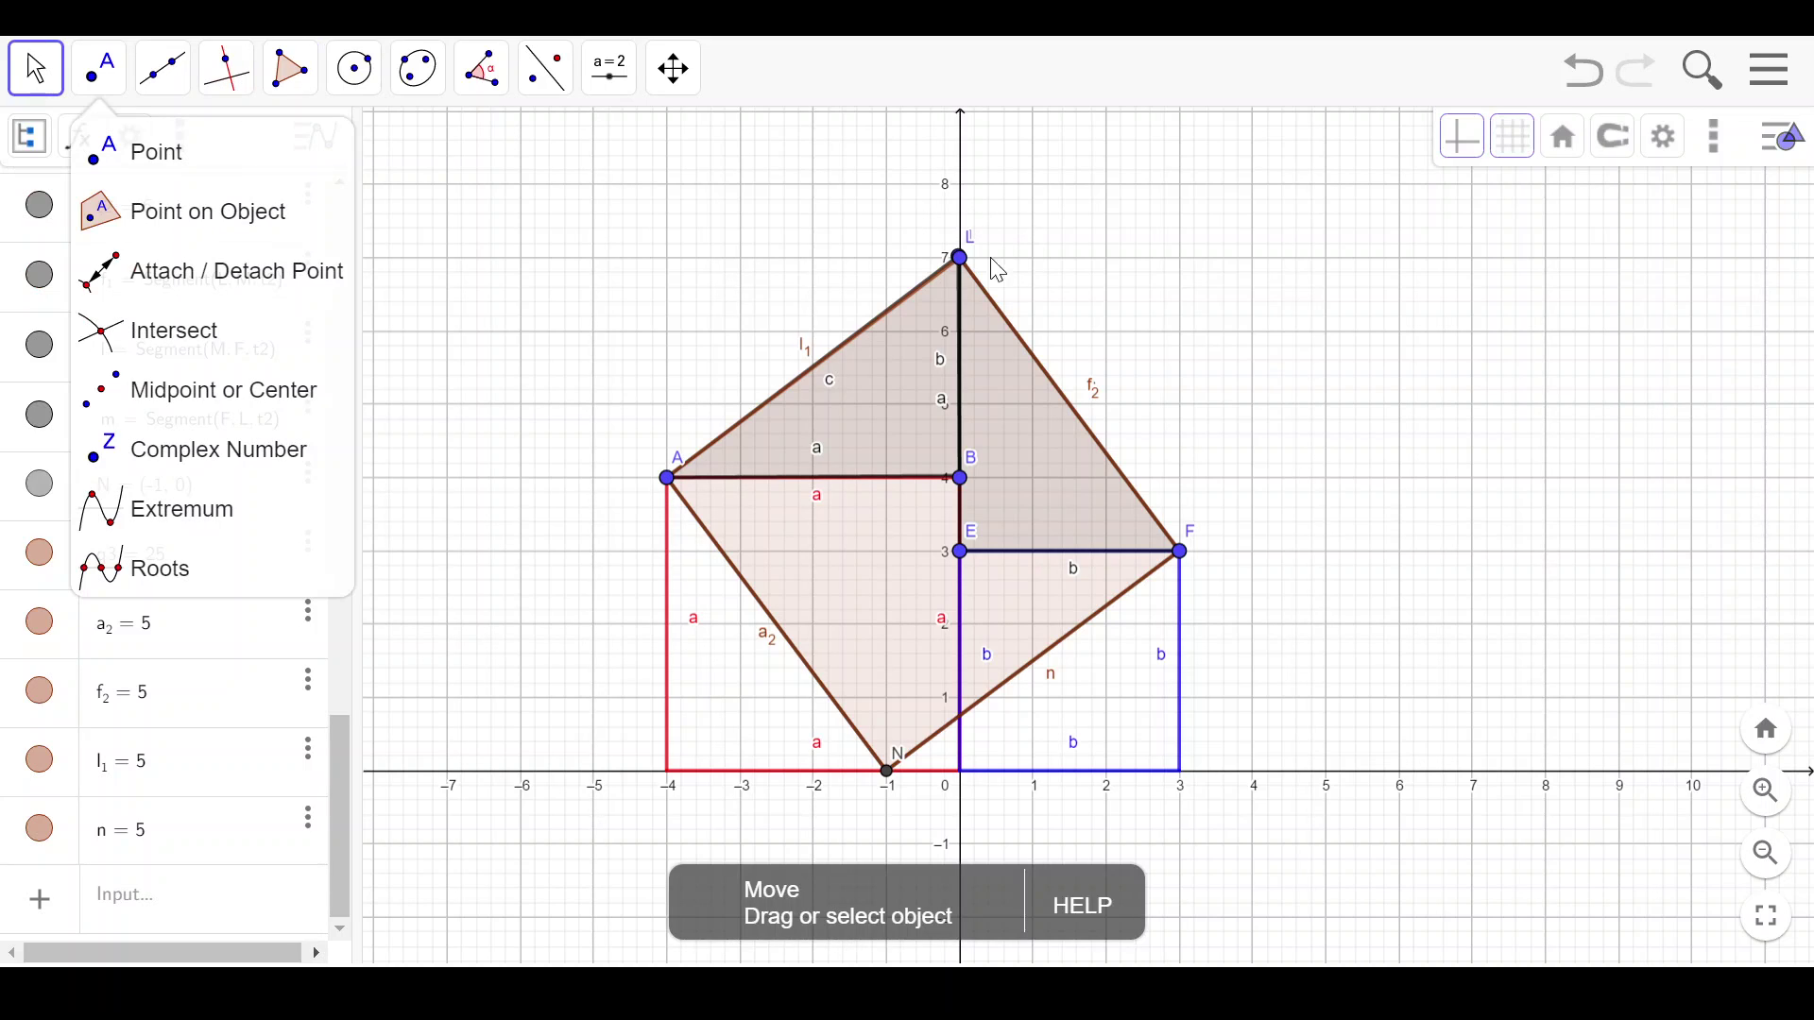
{"action": "left_click_drag", "start_coordinate": [960, 259], "coordinate": [990, 708]}
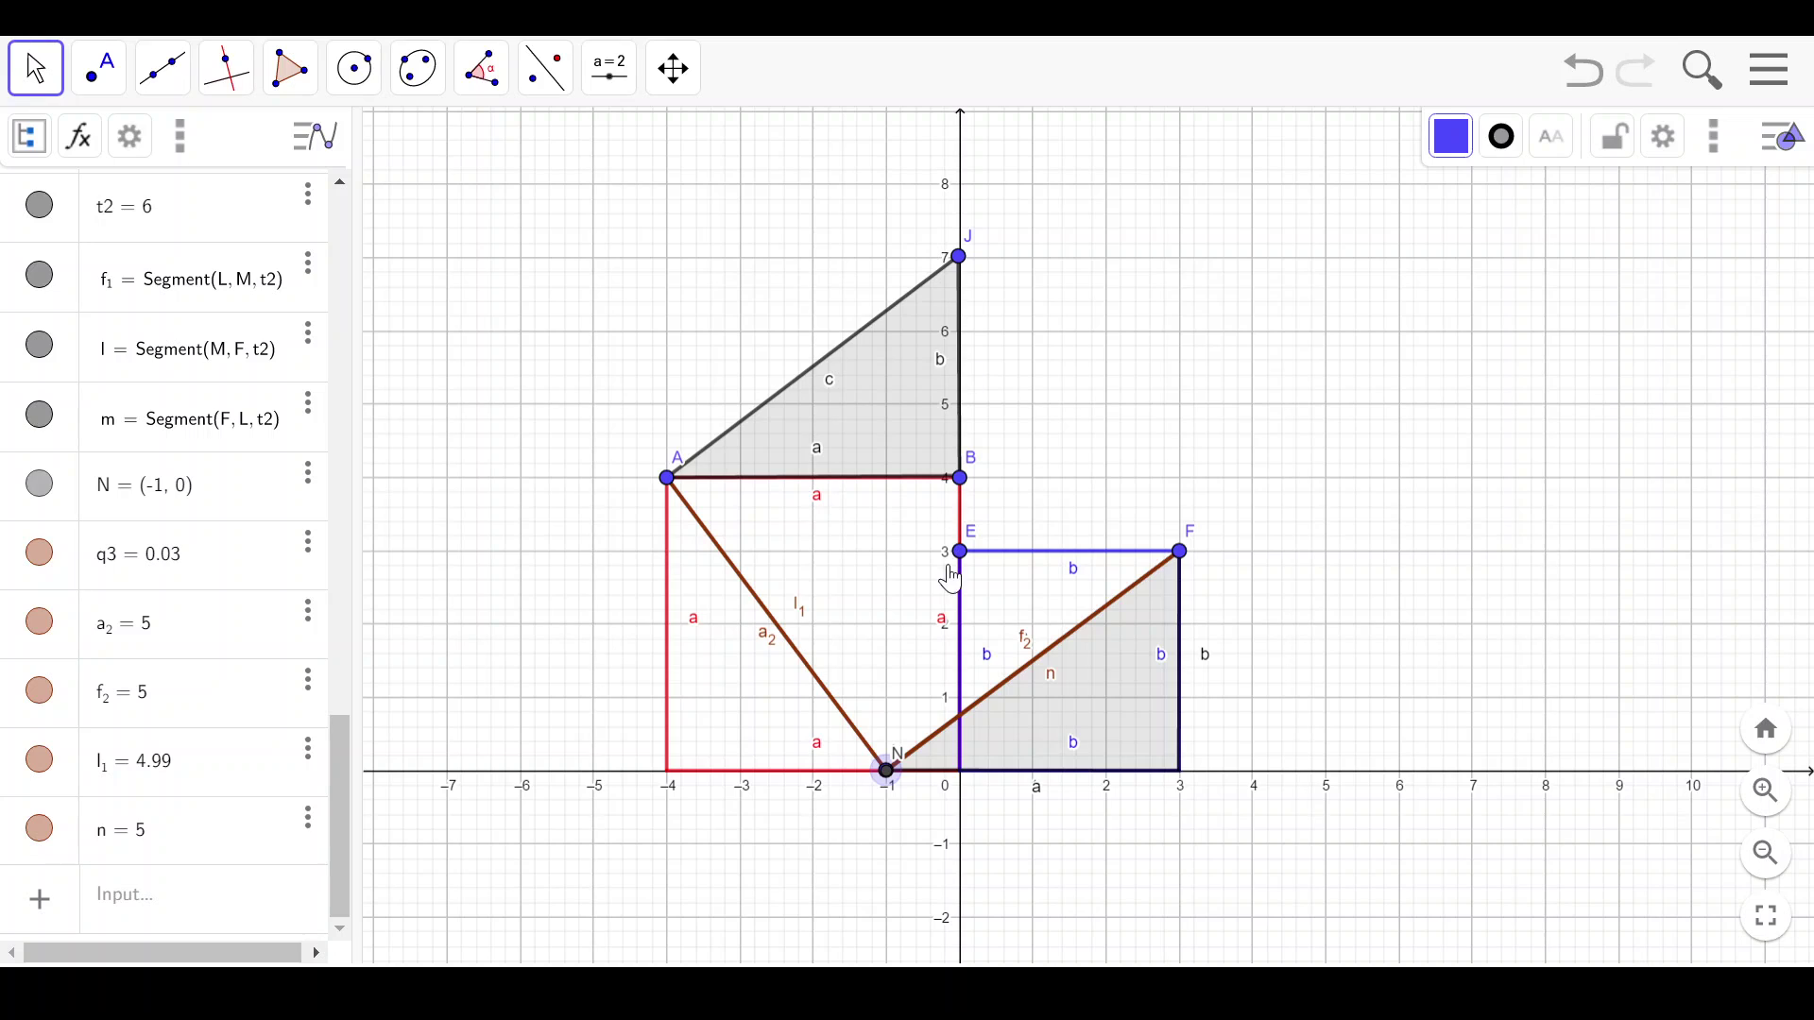
{"action": "left_click", "coordinate": [959, 256]}
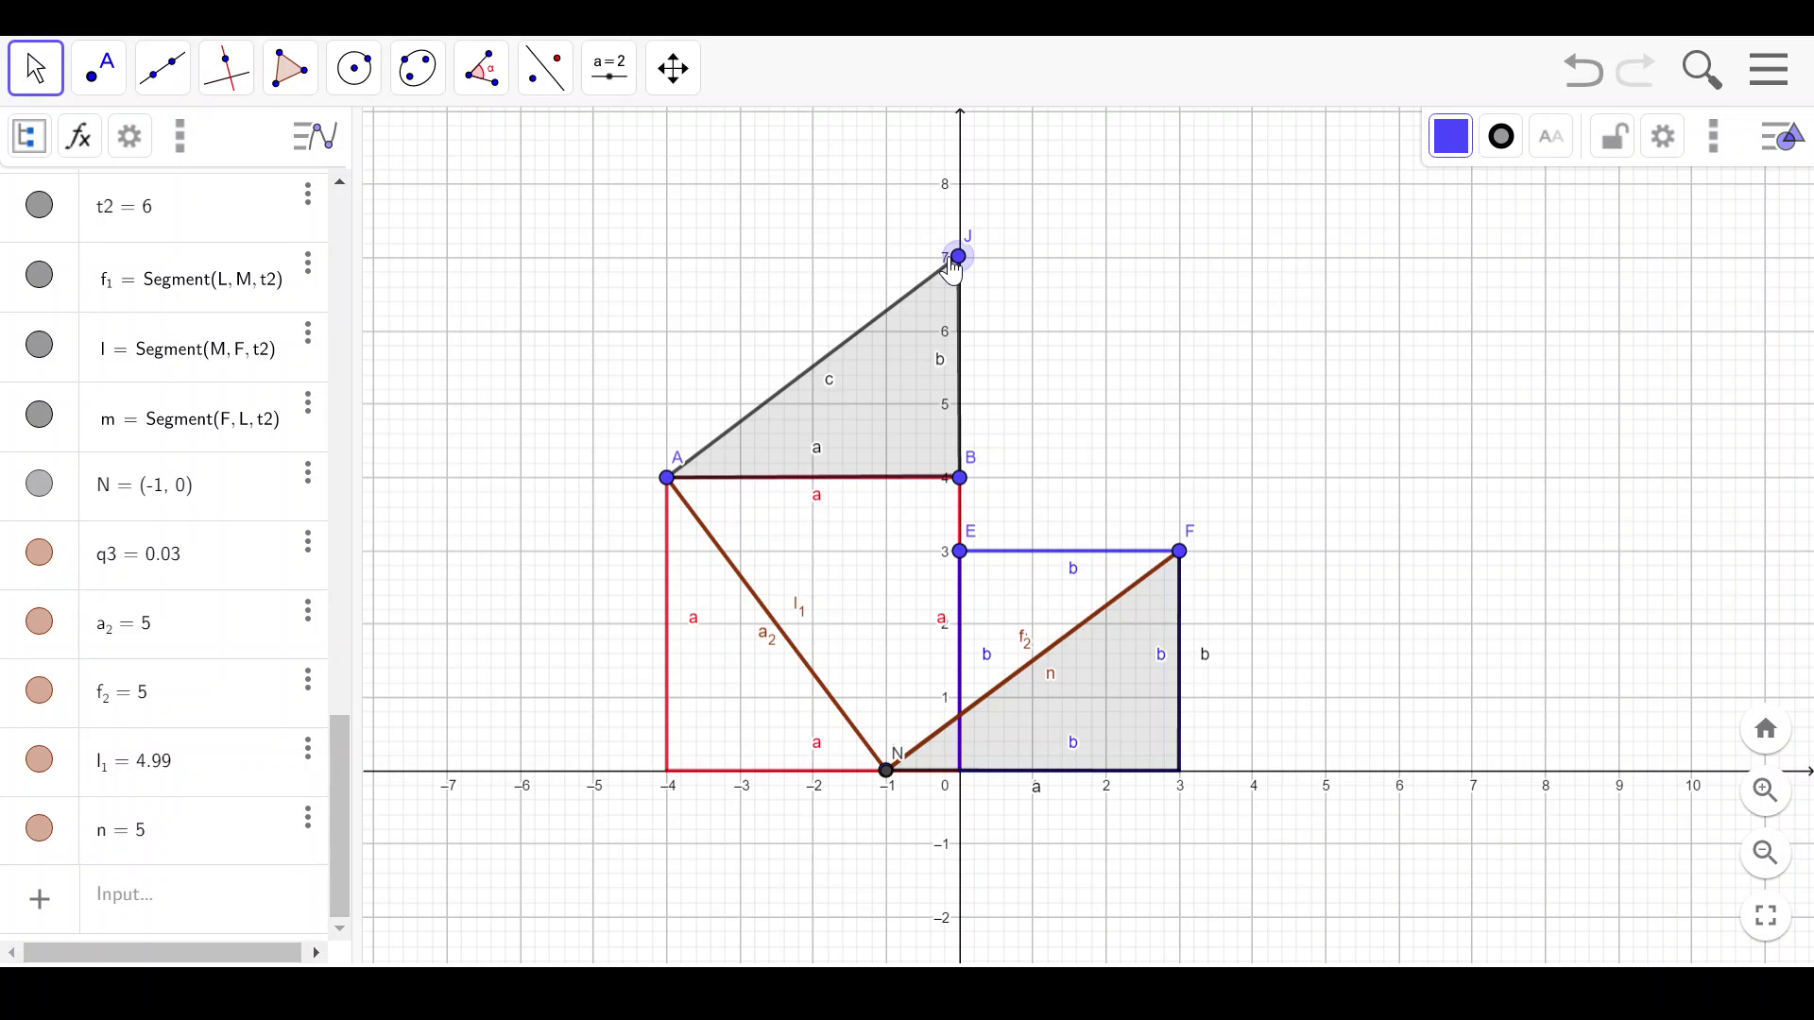
{"action": "mouse_move", "coordinate": [952, 271]}
{"action": "left_mouse_down"}
{"action": "mouse_move", "coordinate": [1028, 433]}
{"action": "mouse_move", "coordinate": [972, 656]}
{"action": "mouse_move", "coordinate": [888, 776]}
{"action": "left_mouse_up"}
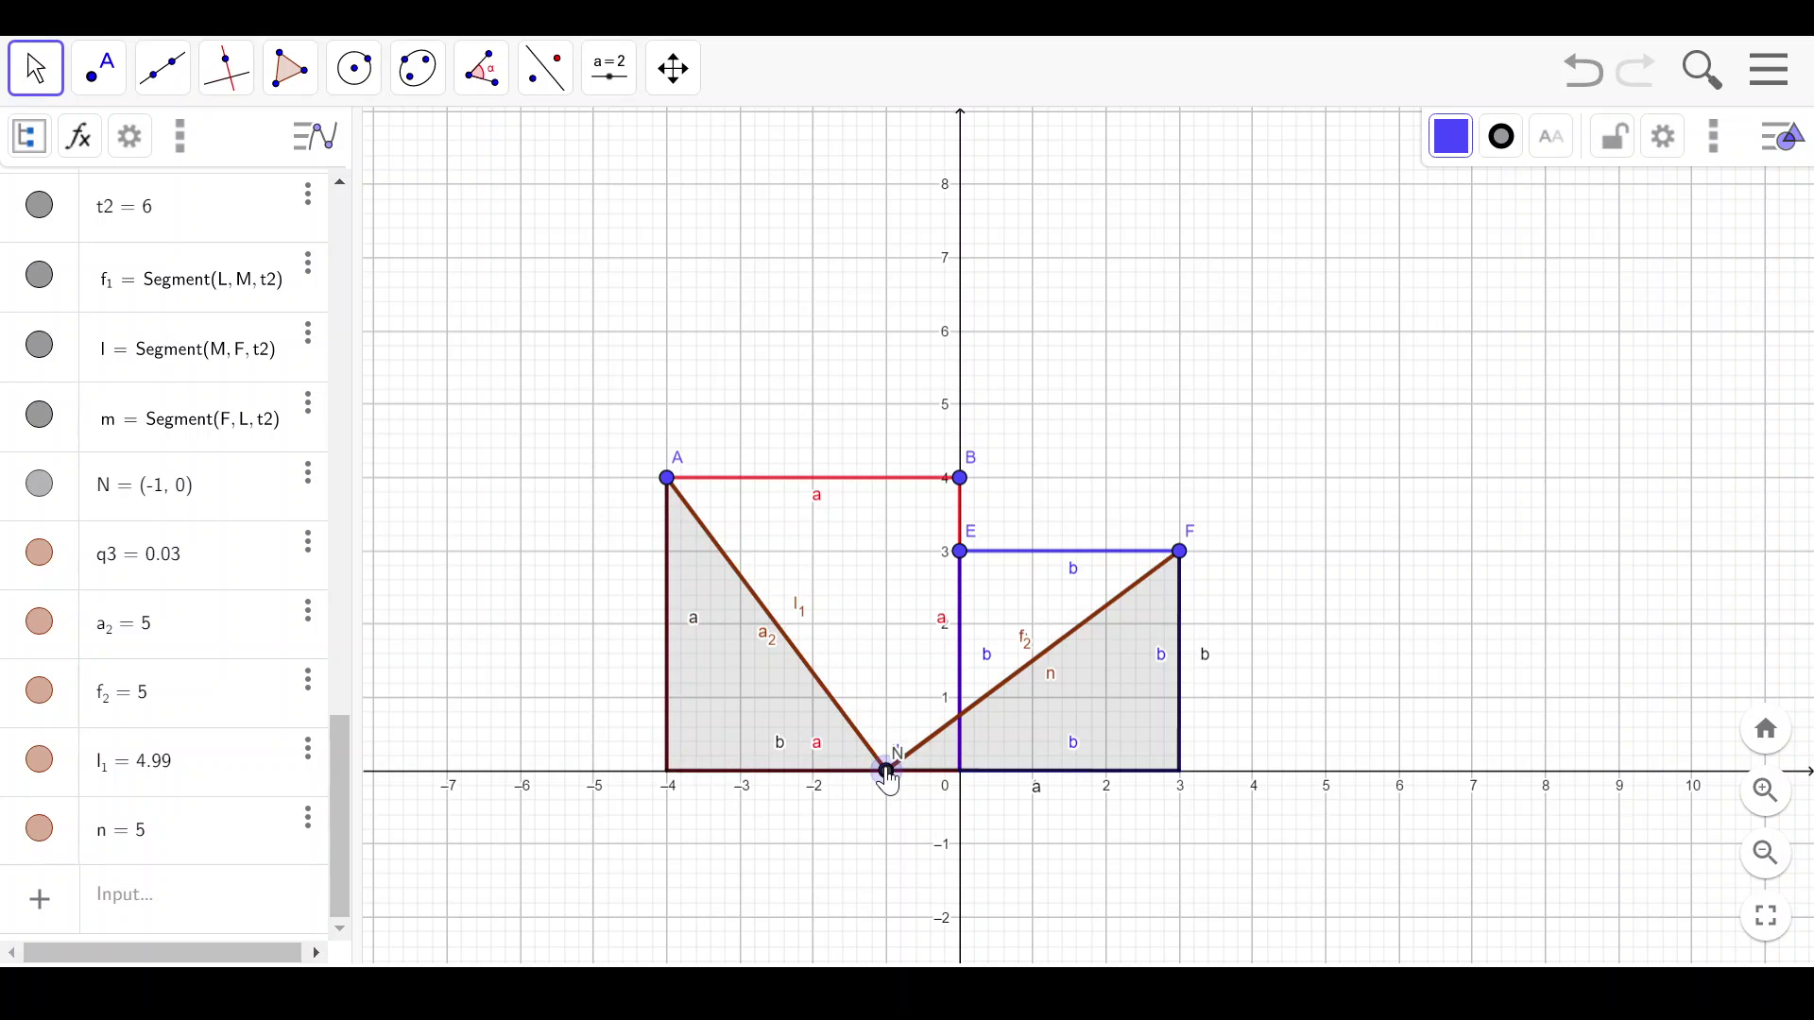
{"action": "left_click", "coordinate": [790, 769]}
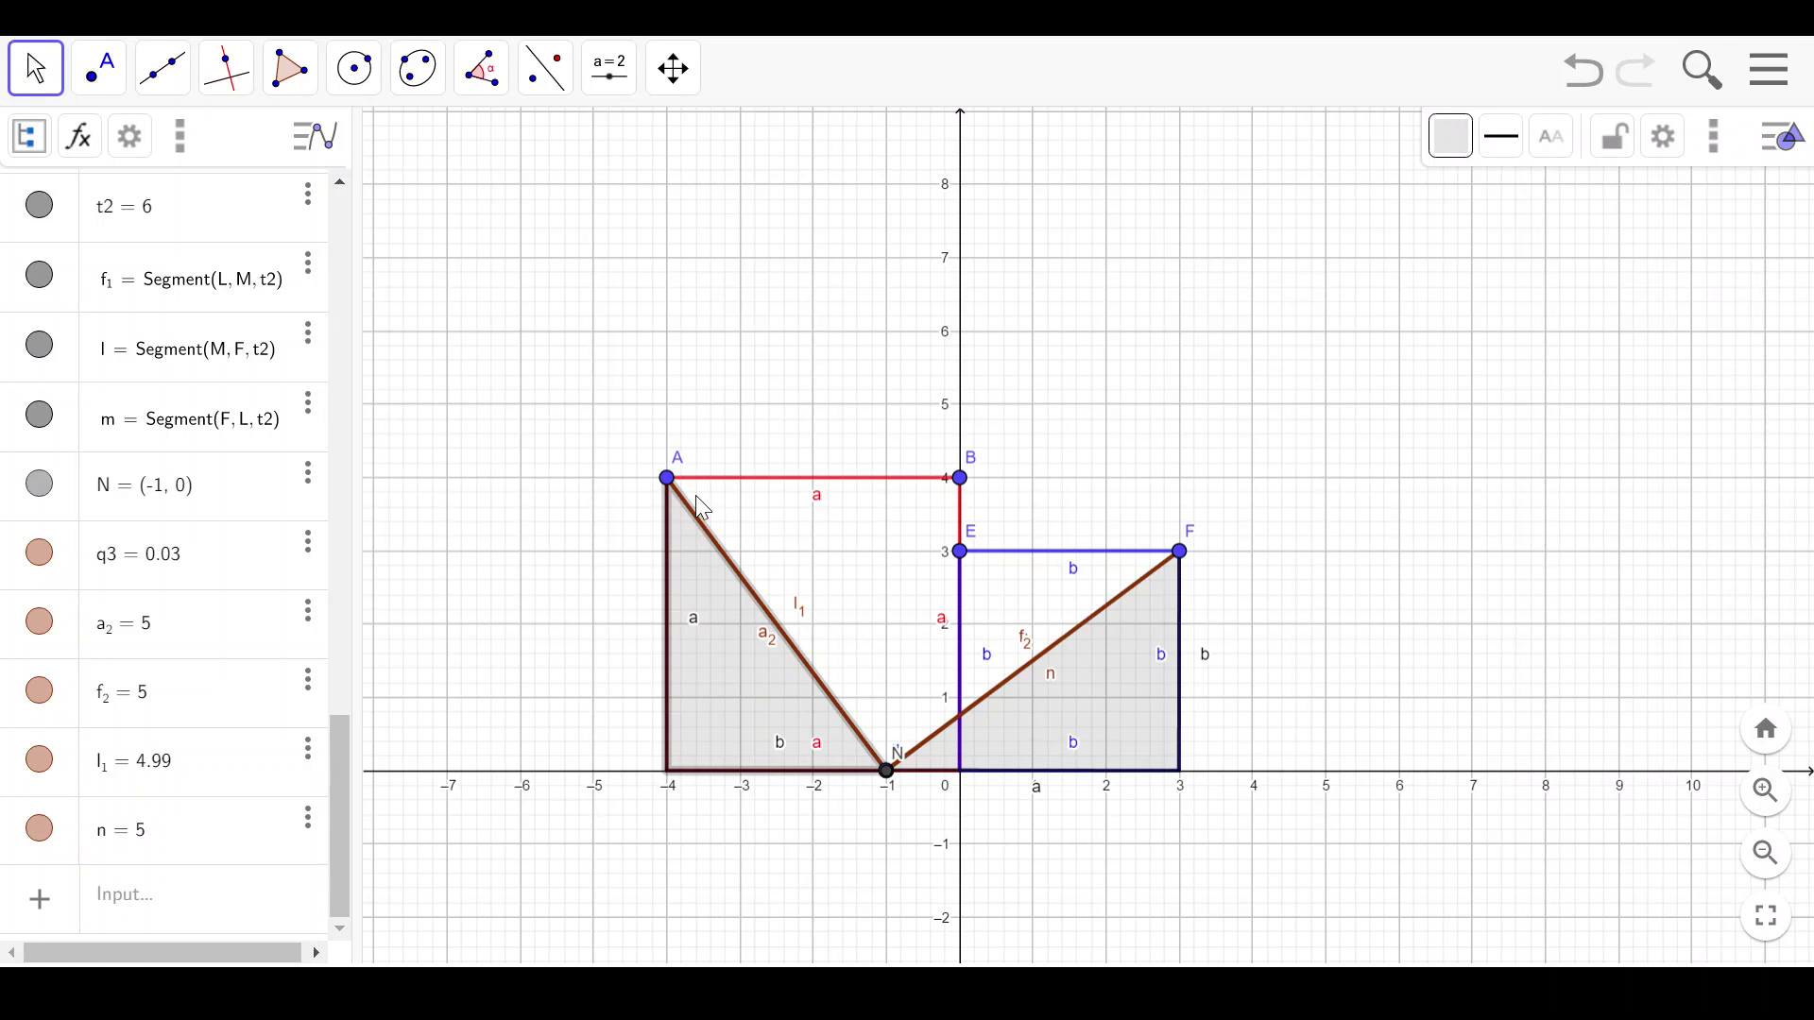
Rotate both triangles back onto the tops of the two squares, moving vertices J and L to about (0, 7).
{"action": "left_click", "coordinate": [887, 773]}
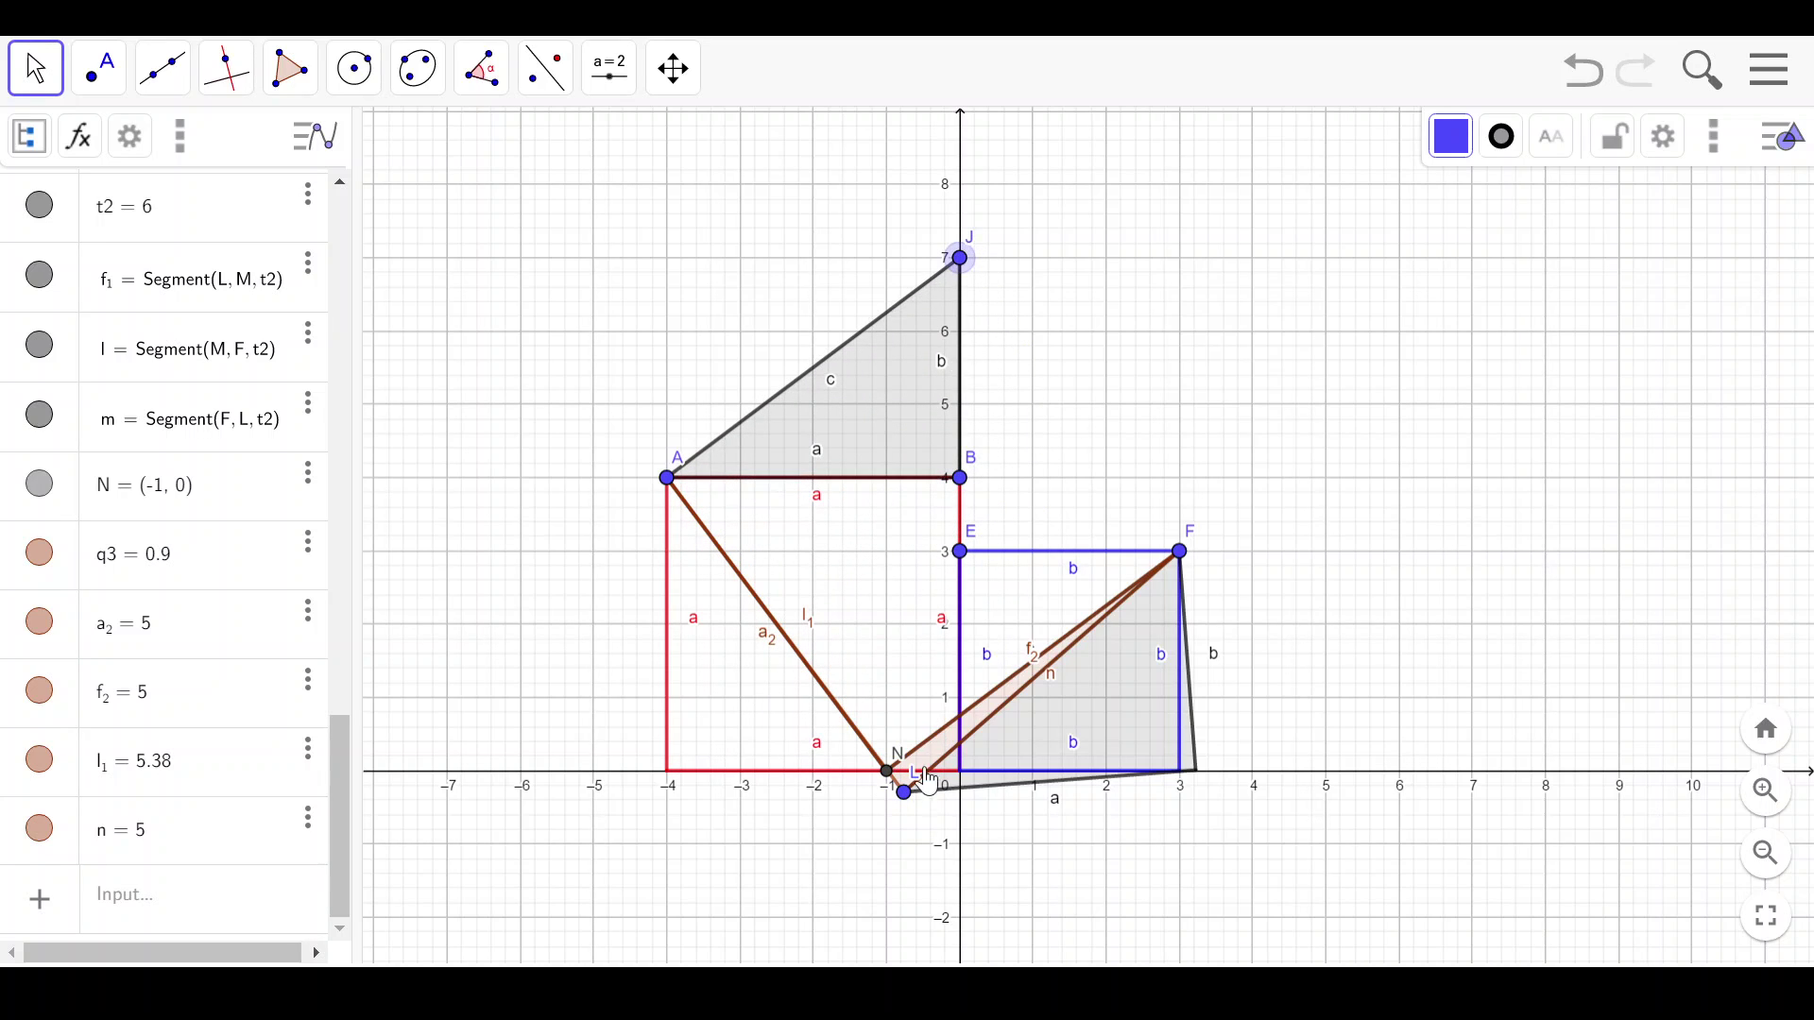
{"action": "left_click", "coordinate": [905, 795]}
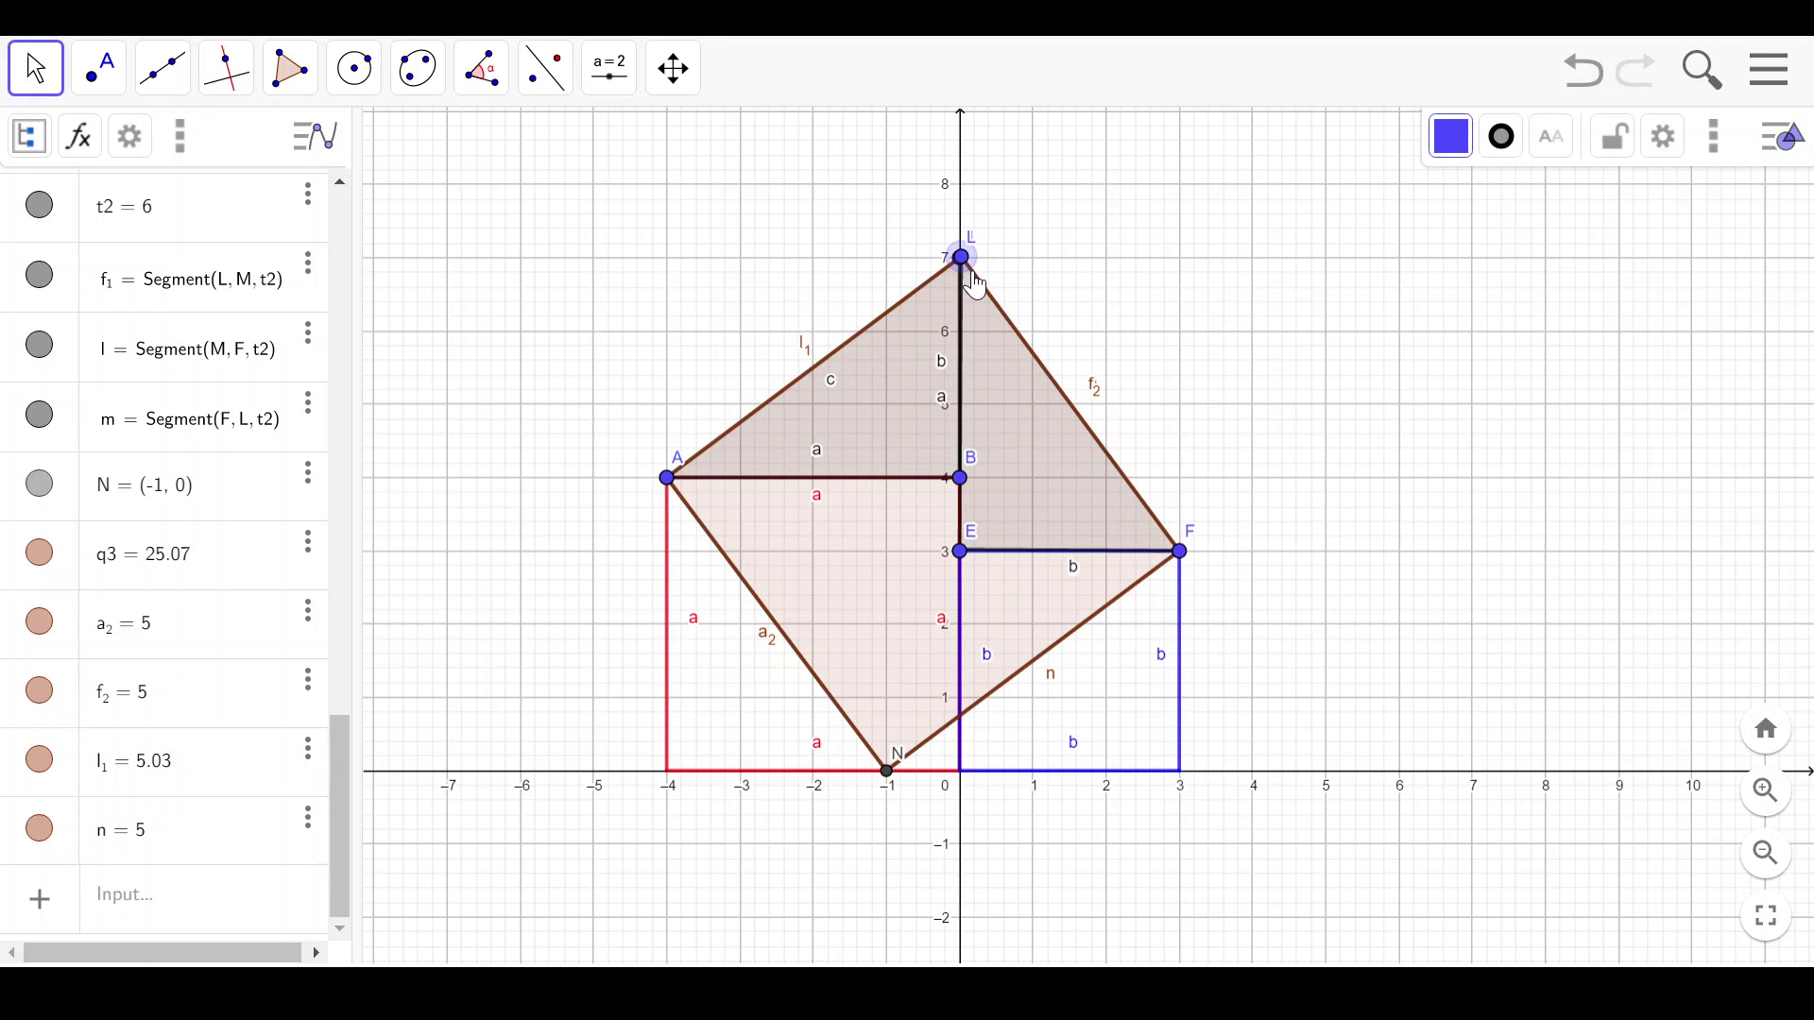
{"action": "left_click_drag", "start_coordinate": [976, 285], "coordinate": [976, 288]}
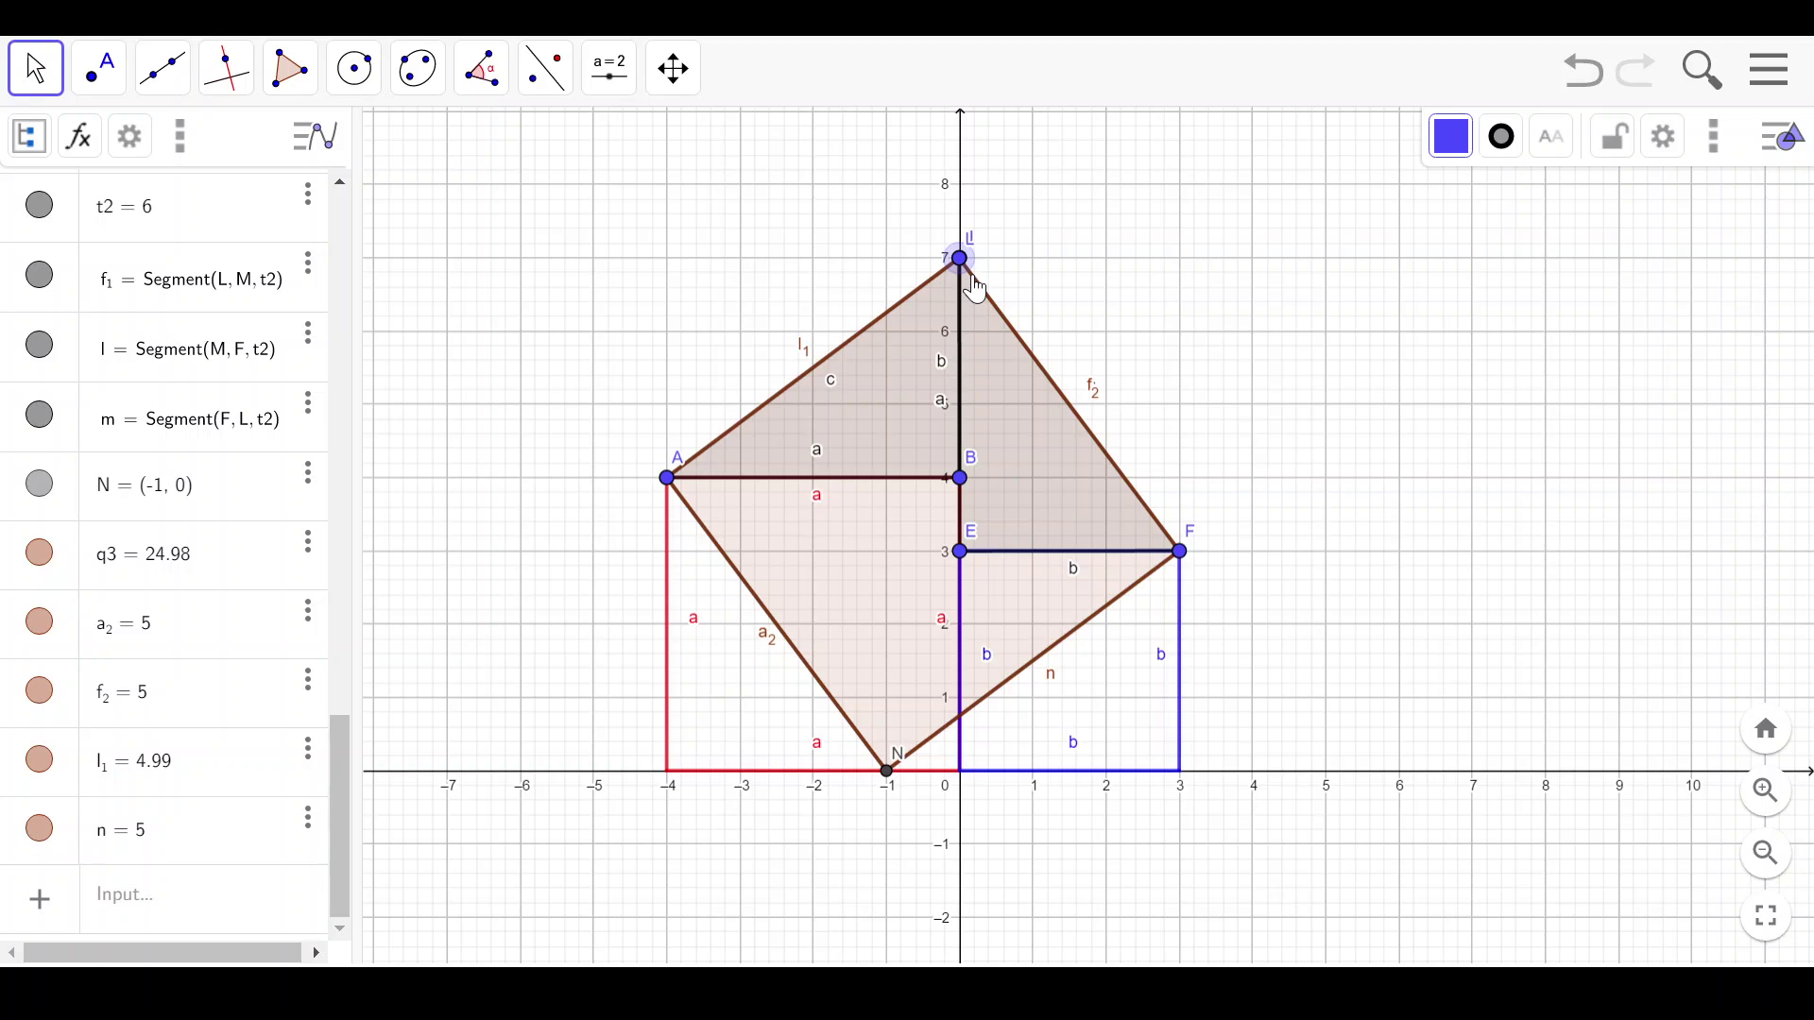